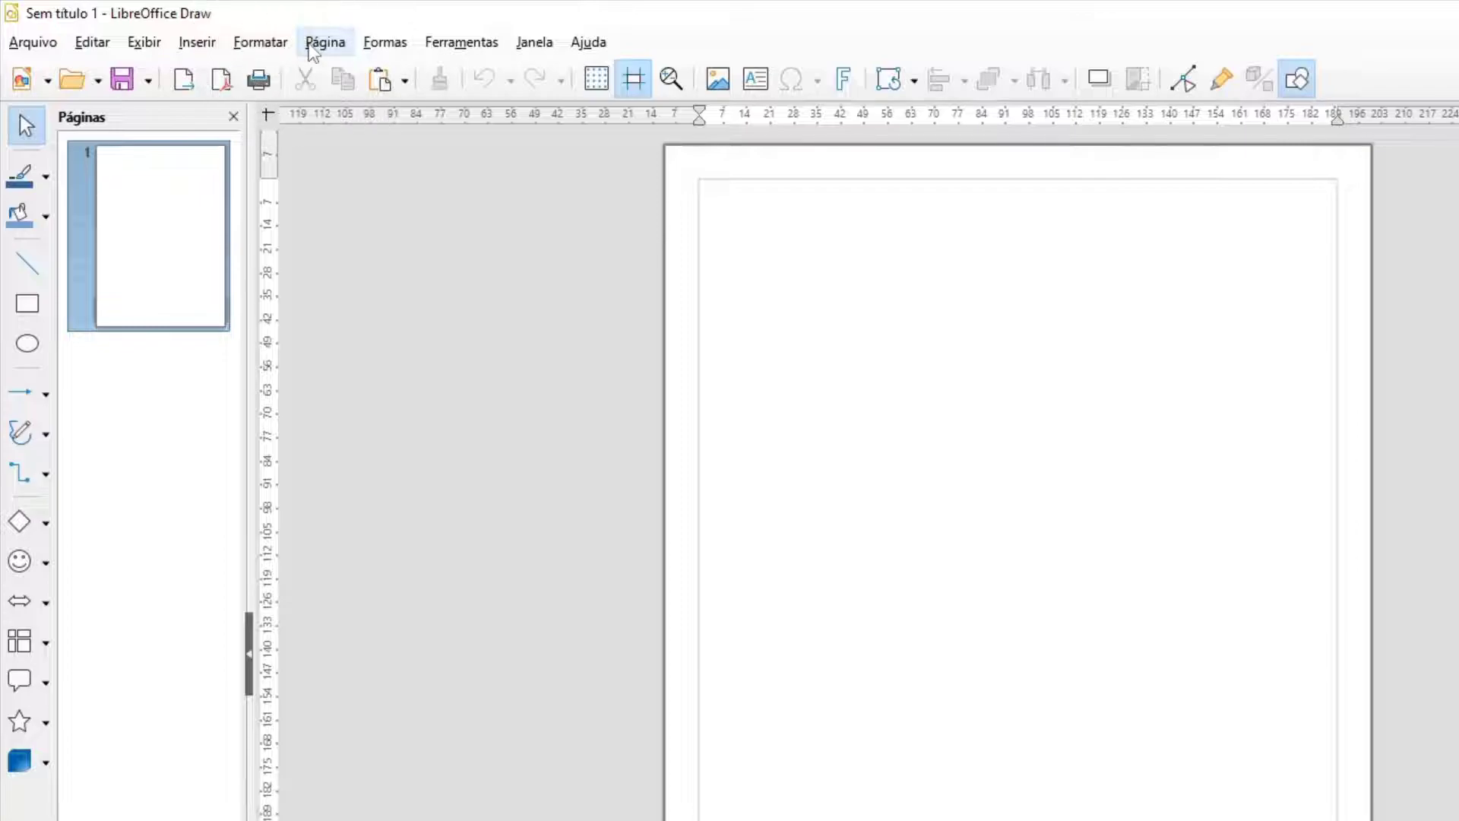
Step: Set the page size to a custom width of 88 mm and height of 48 mm in the page properties
left_click(312, 44)
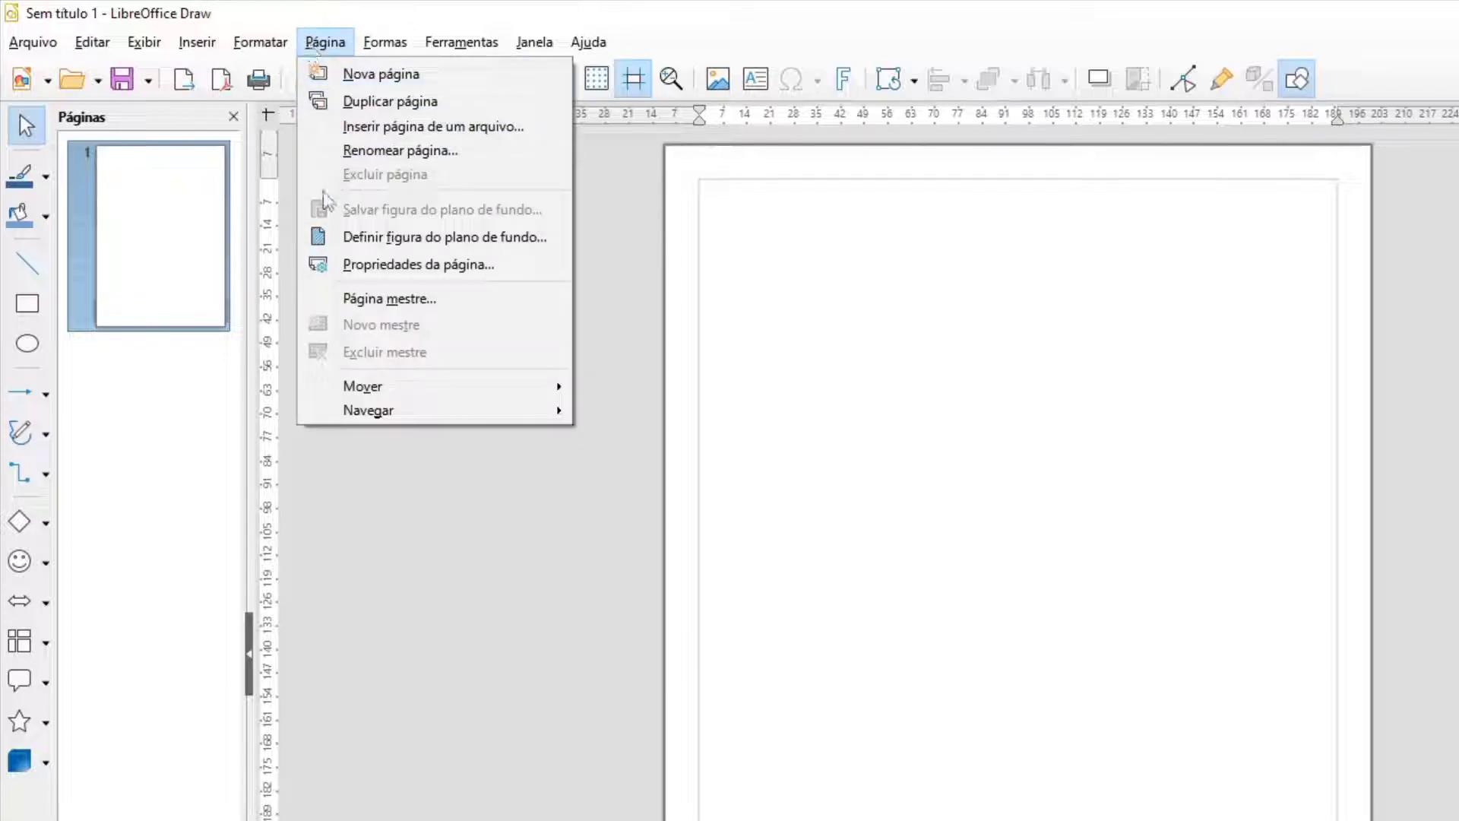
left_click(391, 266)
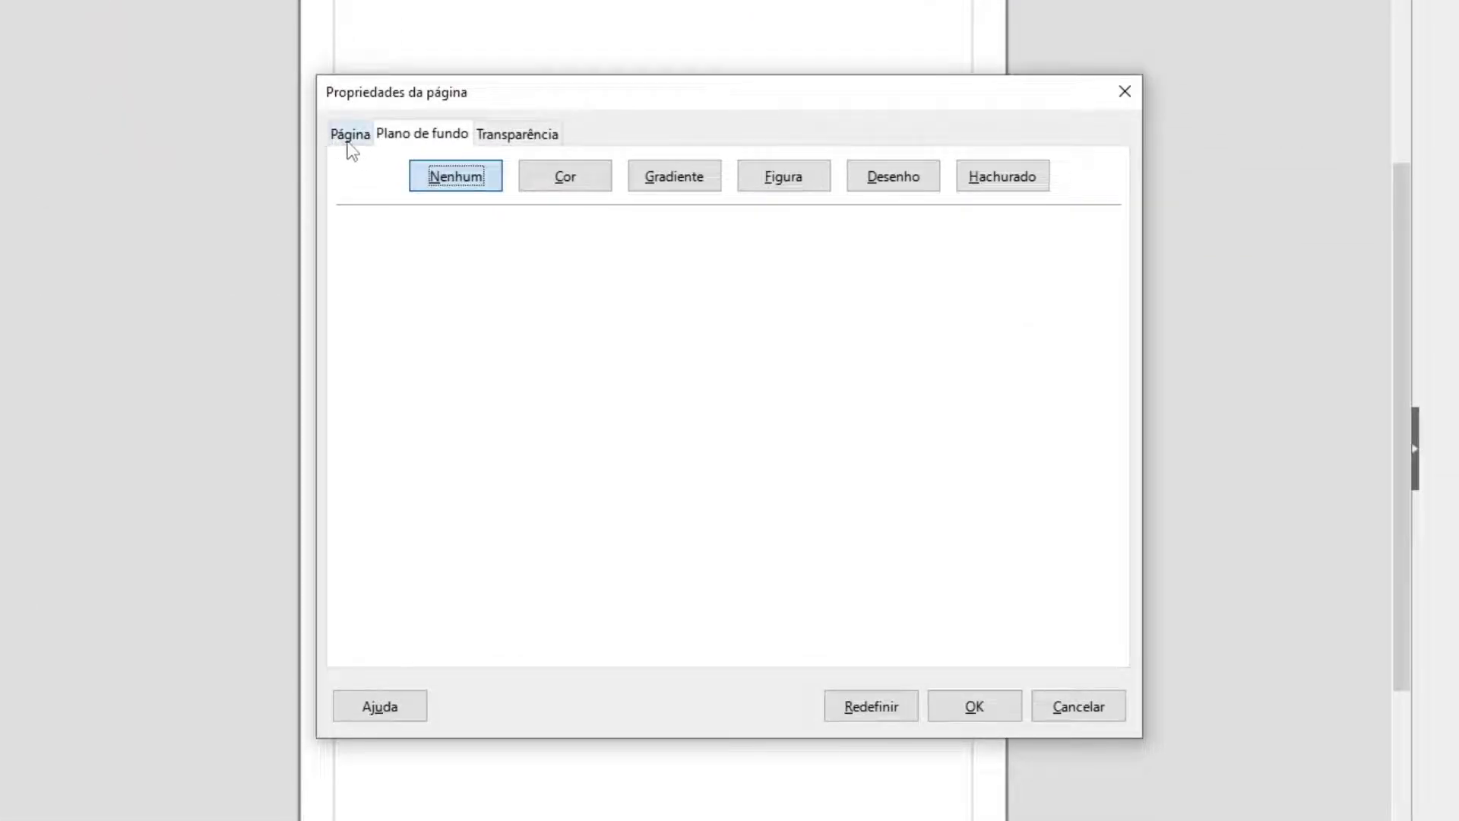
left_click(351, 141)
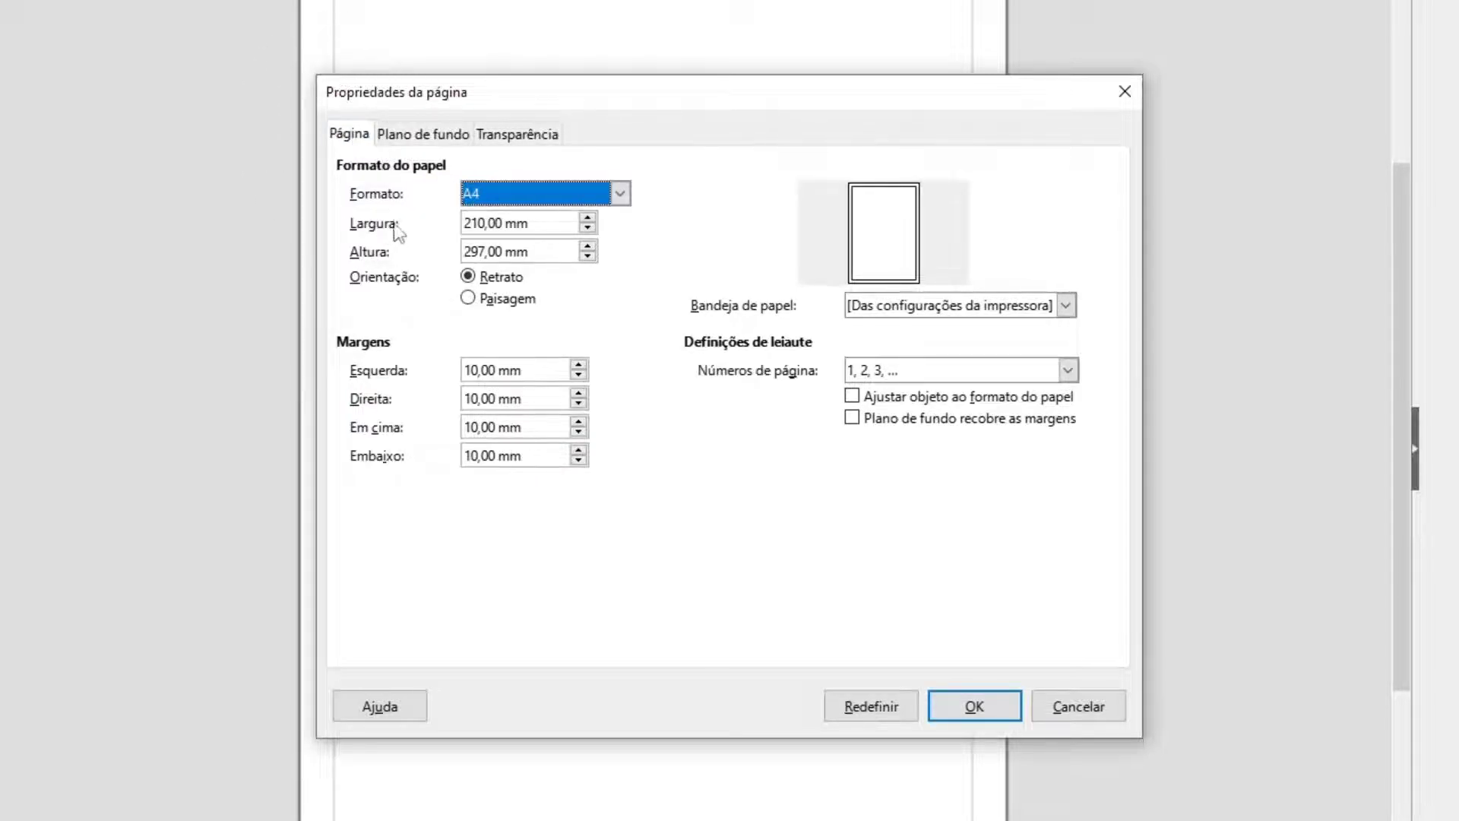
left_click(532, 222)
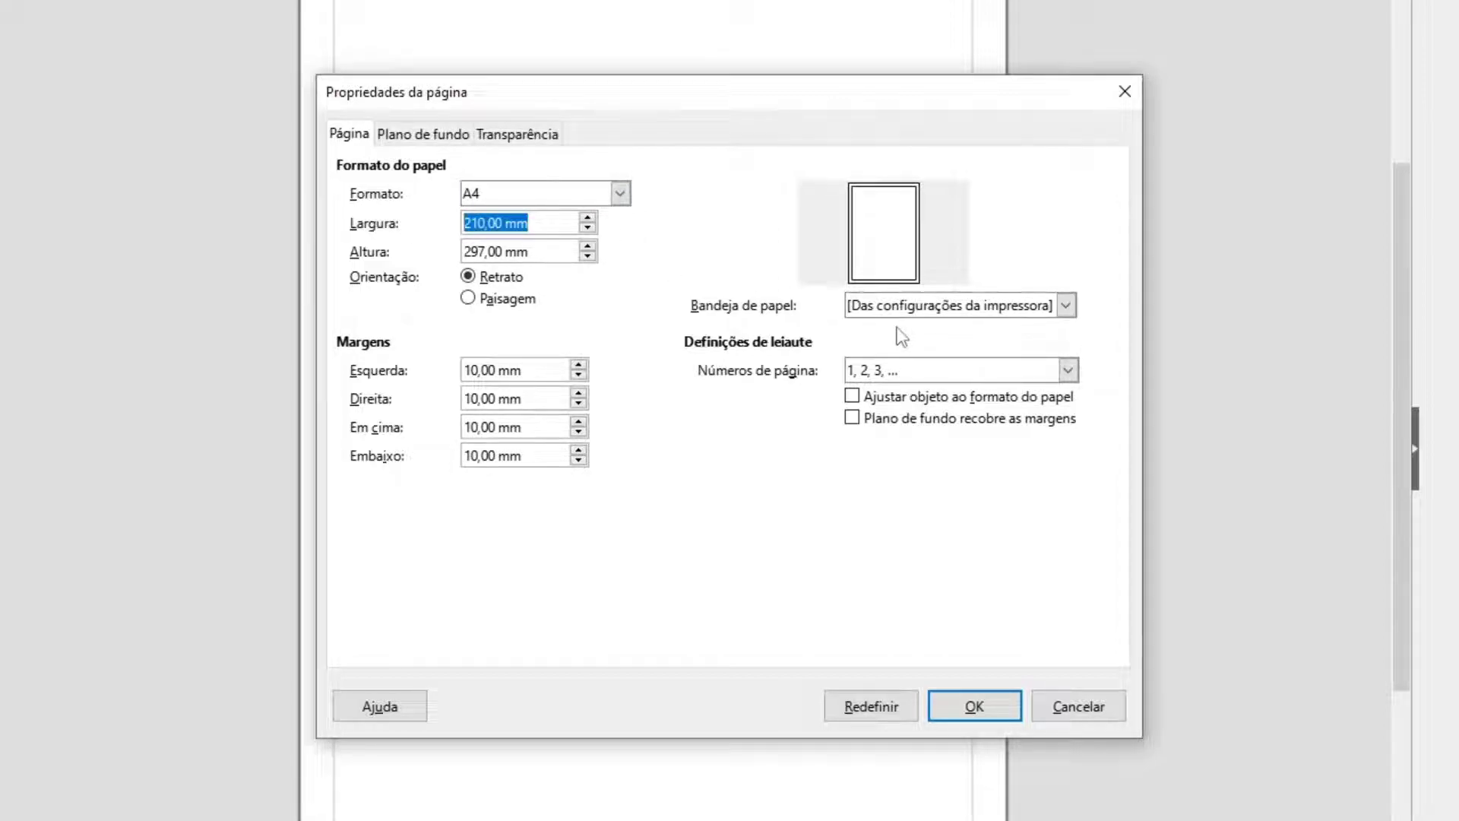
type("88")
key("Tab")
type("48")
key("Tab")
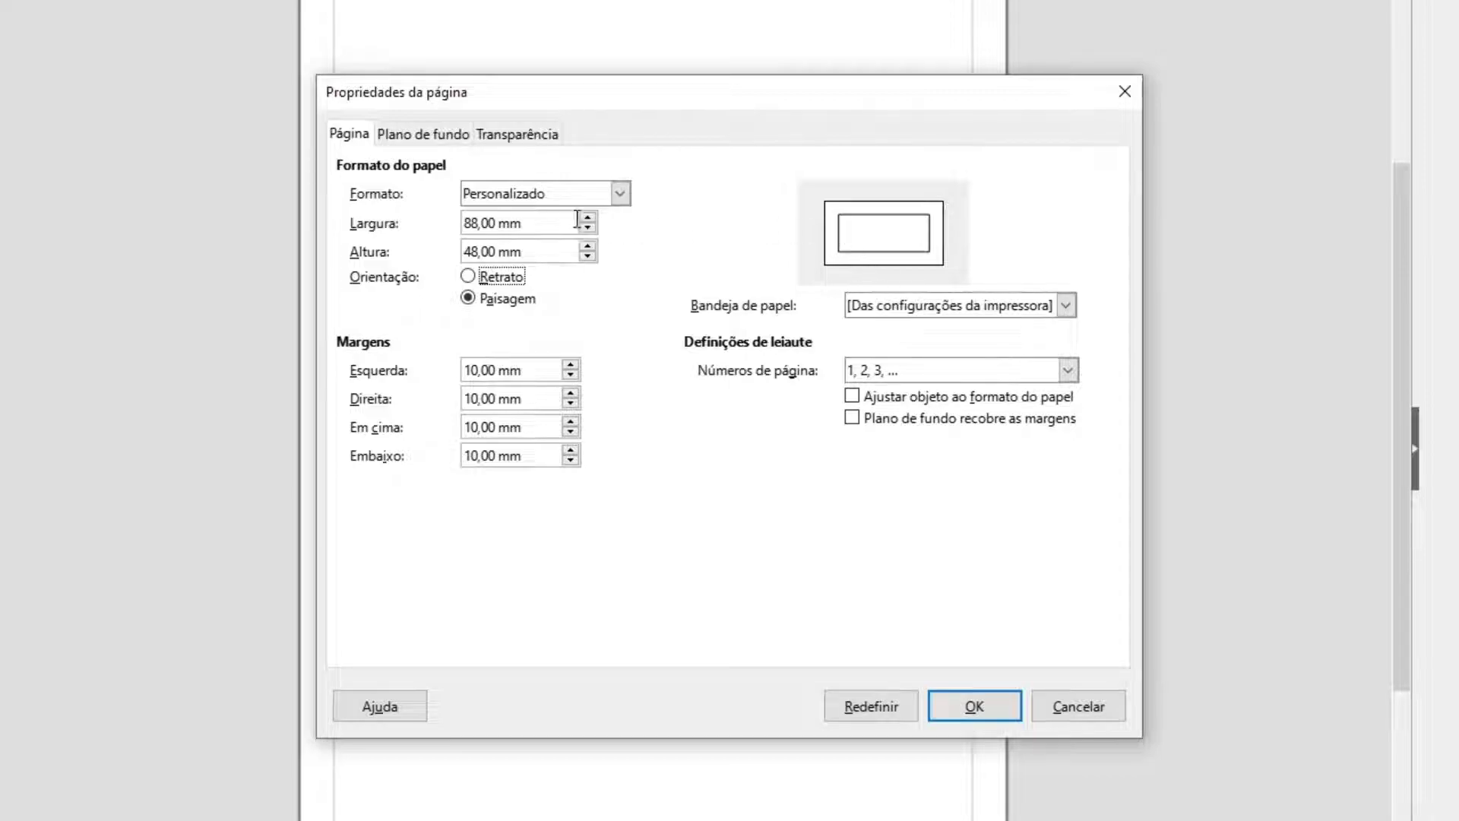
Step: Set the left, right, top and bottom page margins to 3 mm and apply the page properties
key("ctrl")
key("Tab")
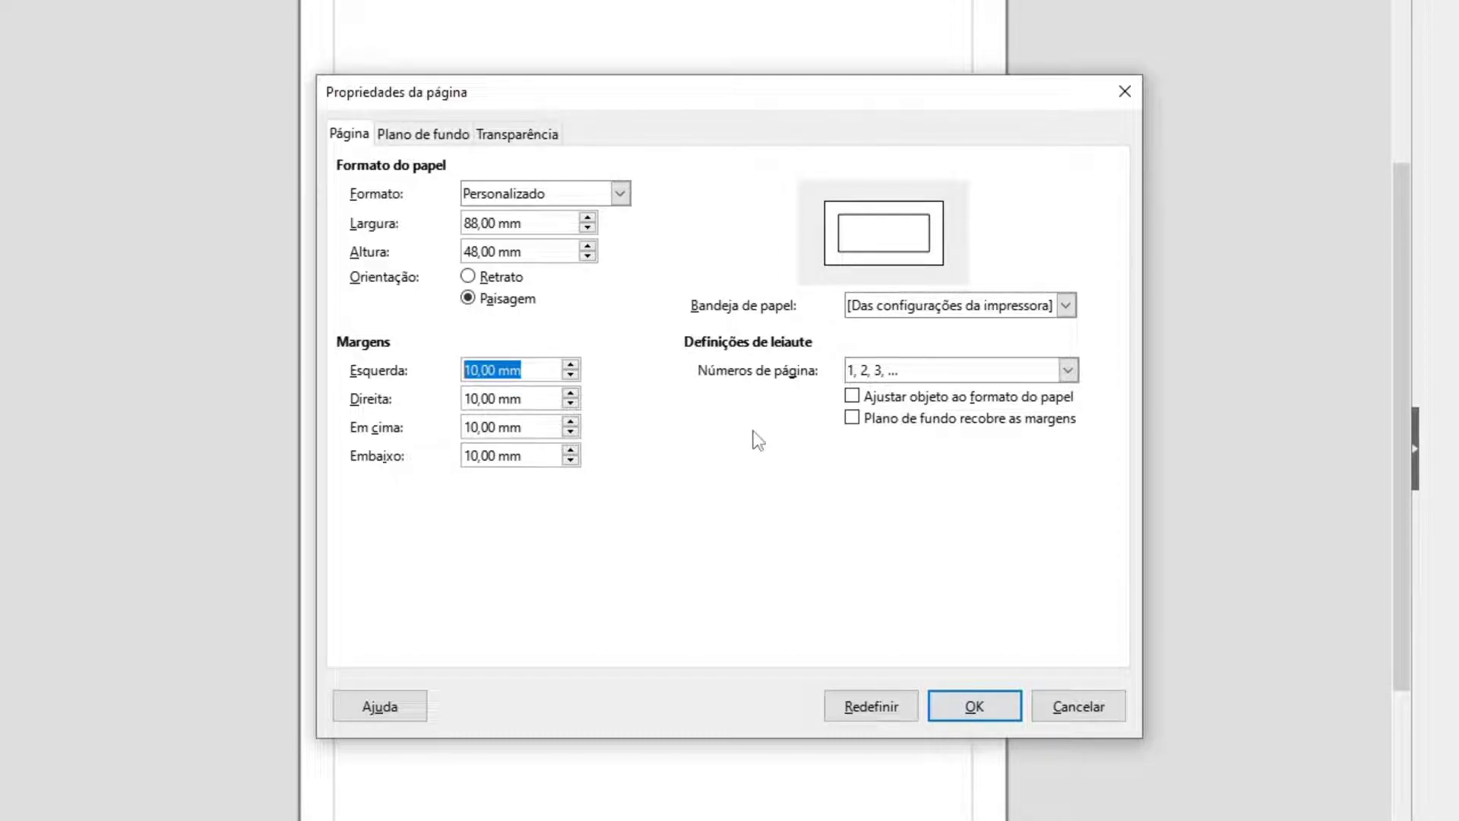
type("3")
key("Tab")
type("3")
key("Tab")
type("3")
key("Tab")
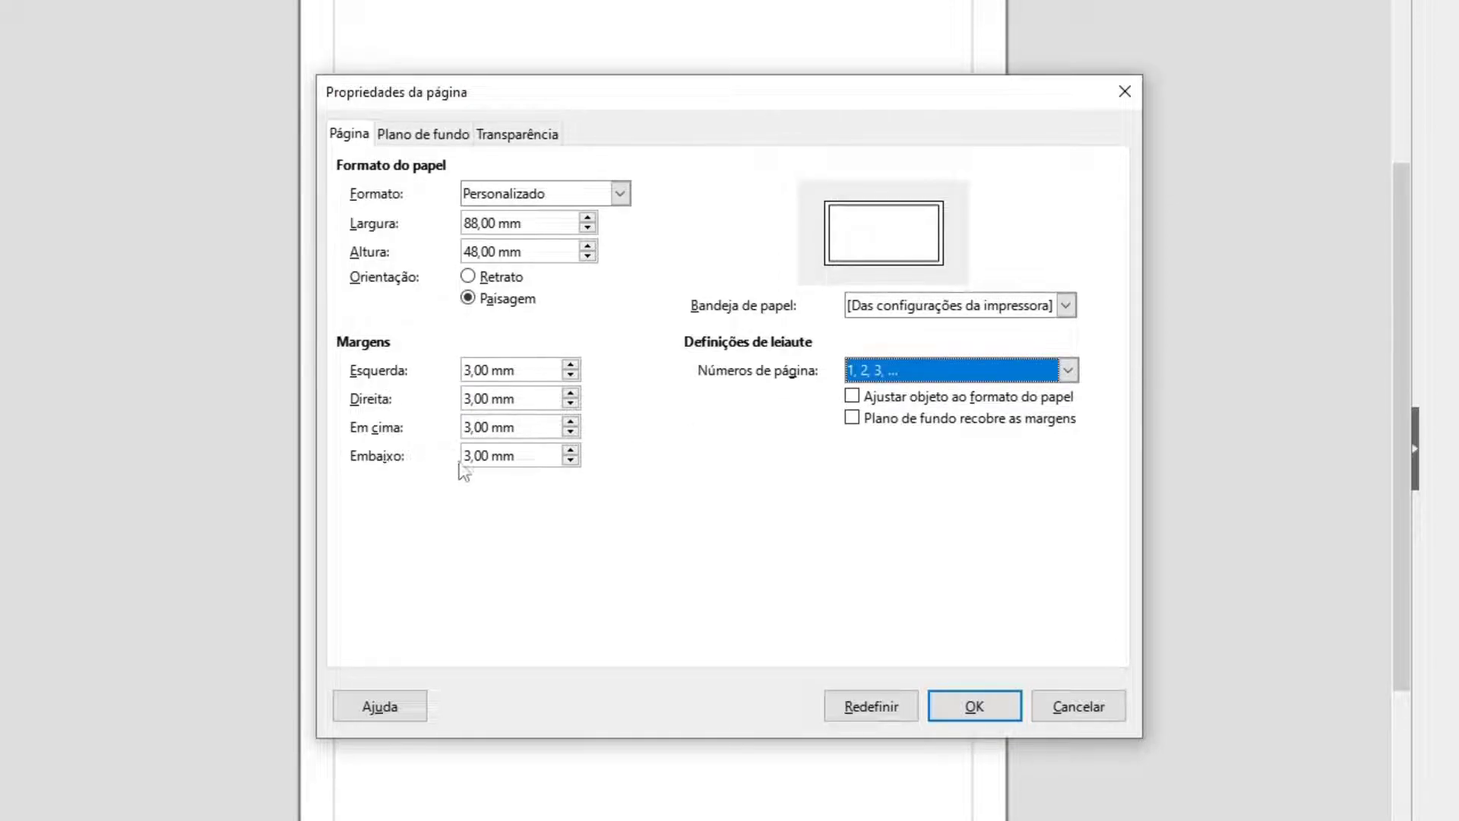
left_click(975, 706)
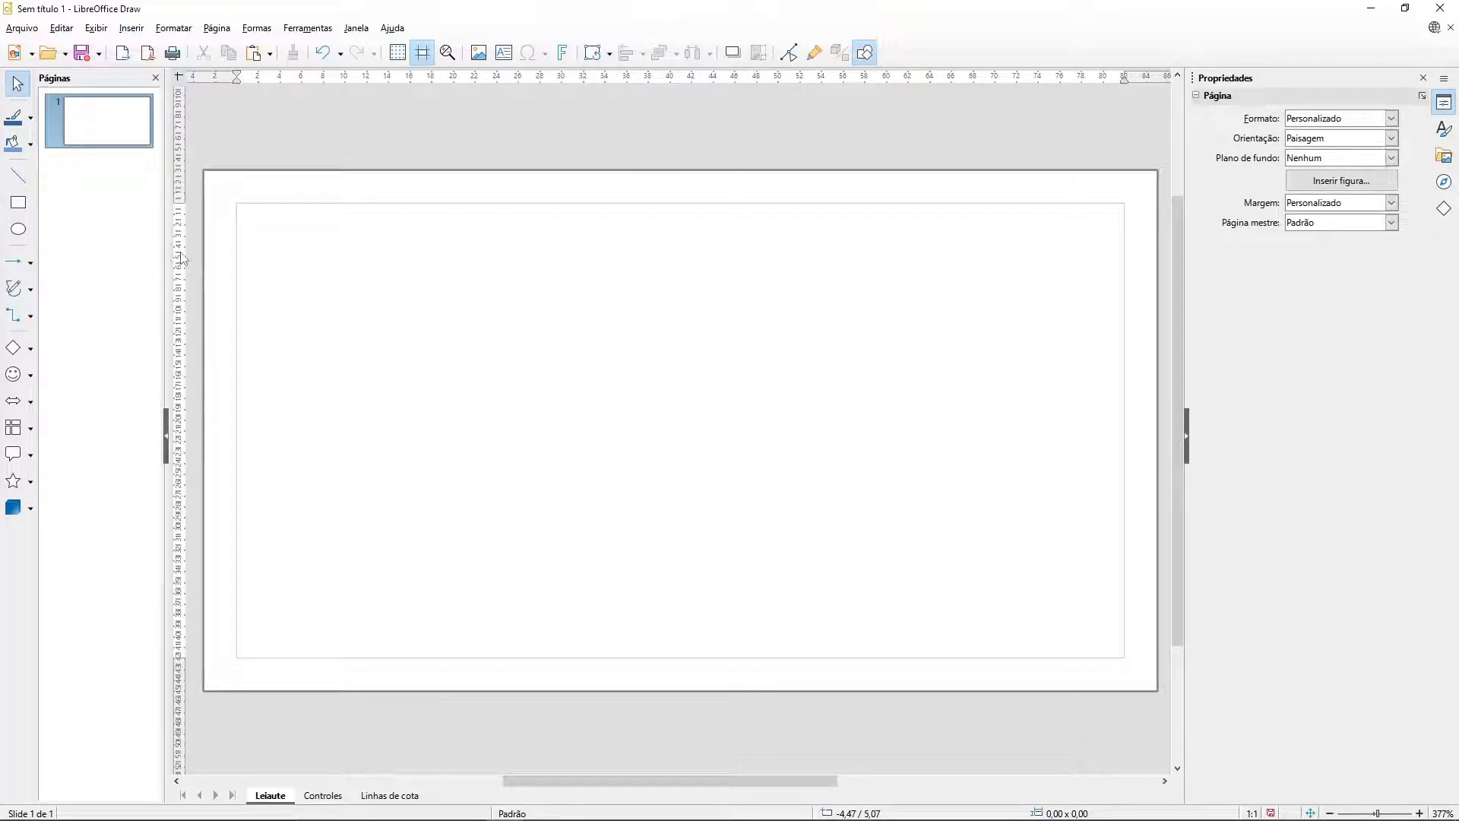
Step: Place two vertical and two horizontal guide lines along the four page margins
left_click_drag(180, 258, 237, 255)
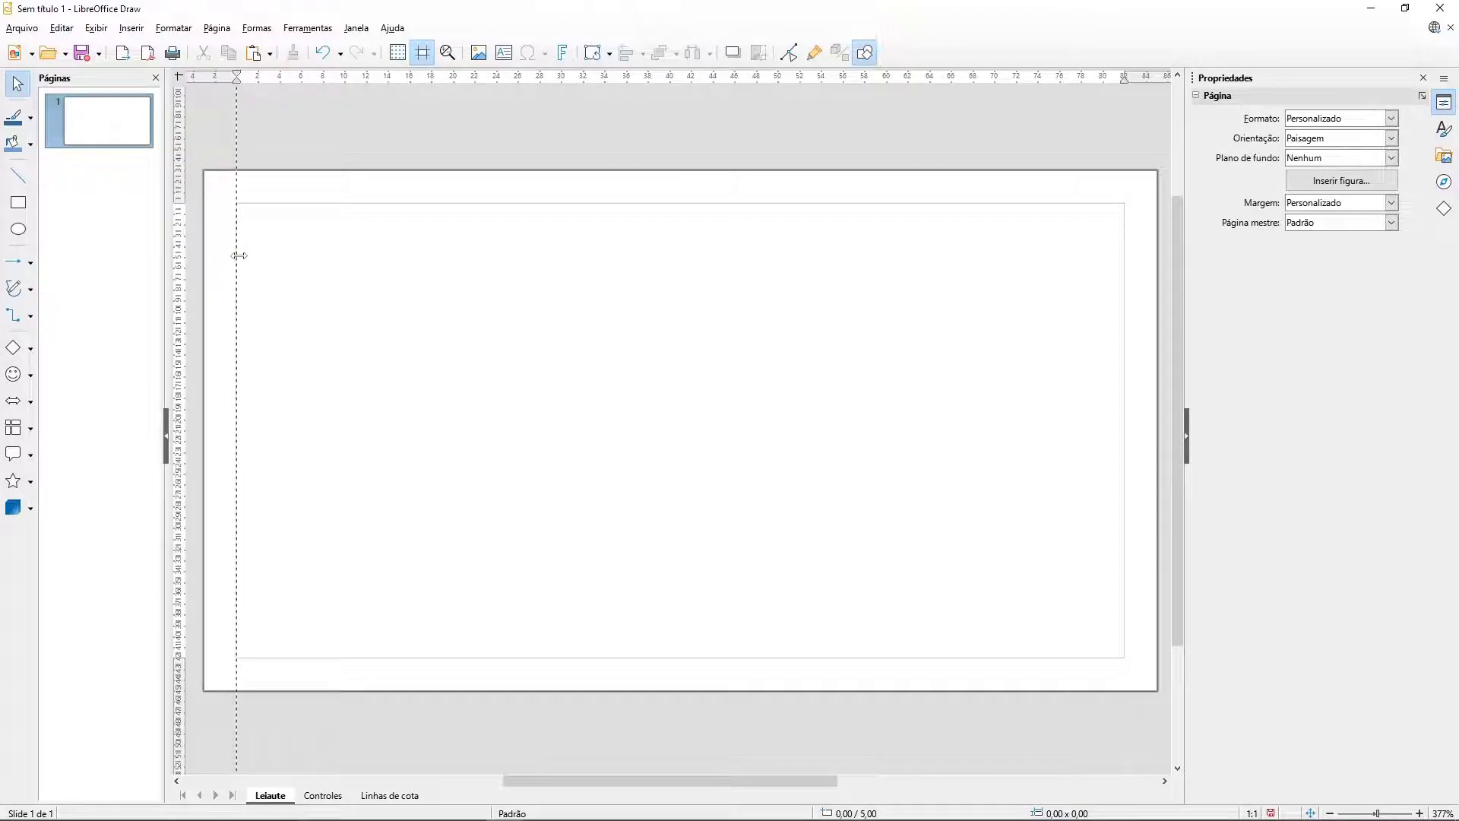
left_click_drag(636, 360, 1124, 358)
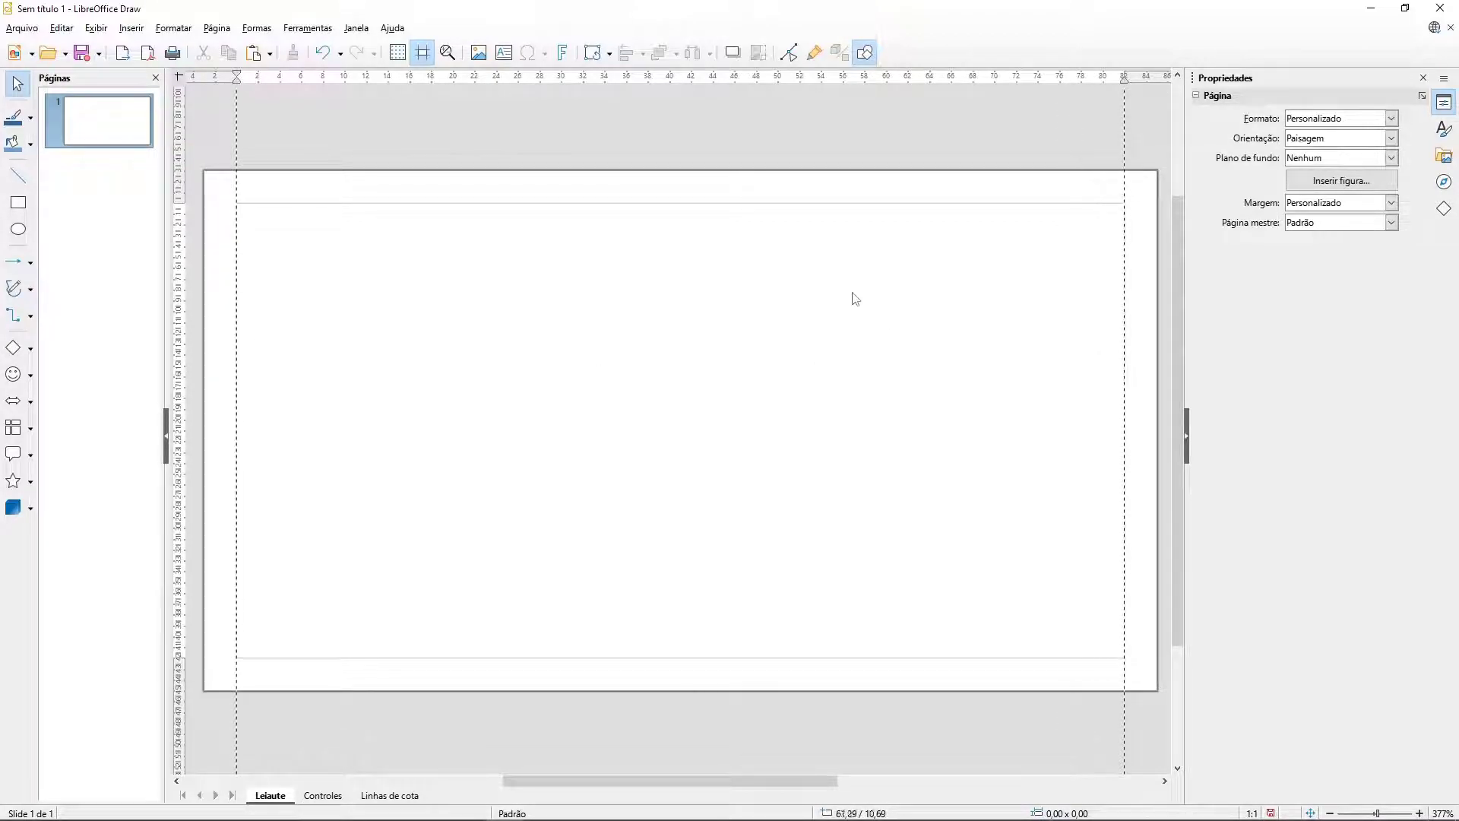
left_click_drag(749, 76, 746, 202)
left_click_drag(750, 82, 728, 655)
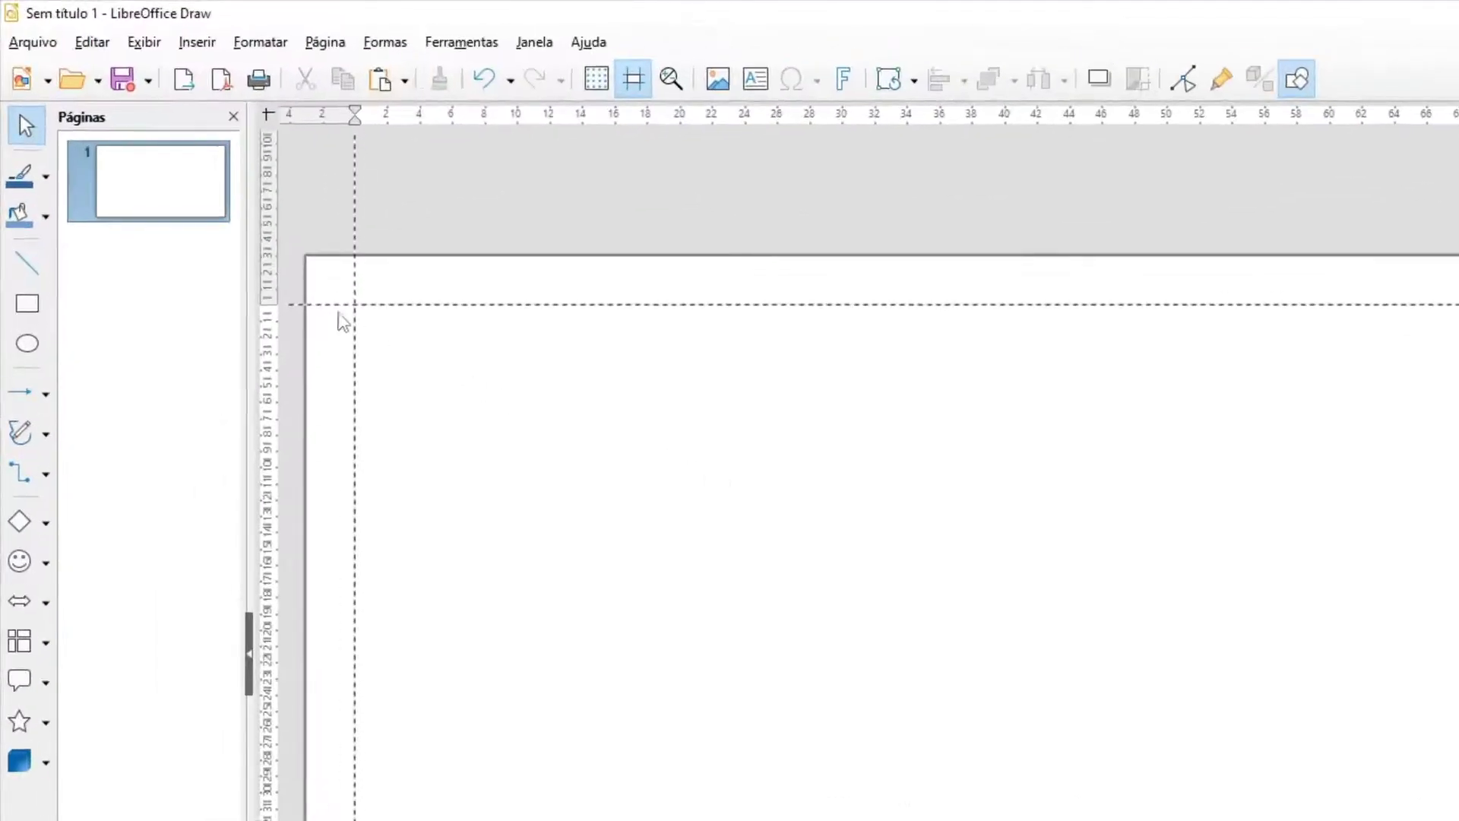
Step: Add a second page to the document and switch between the two pages, ending on page 1
right_click(138, 263)
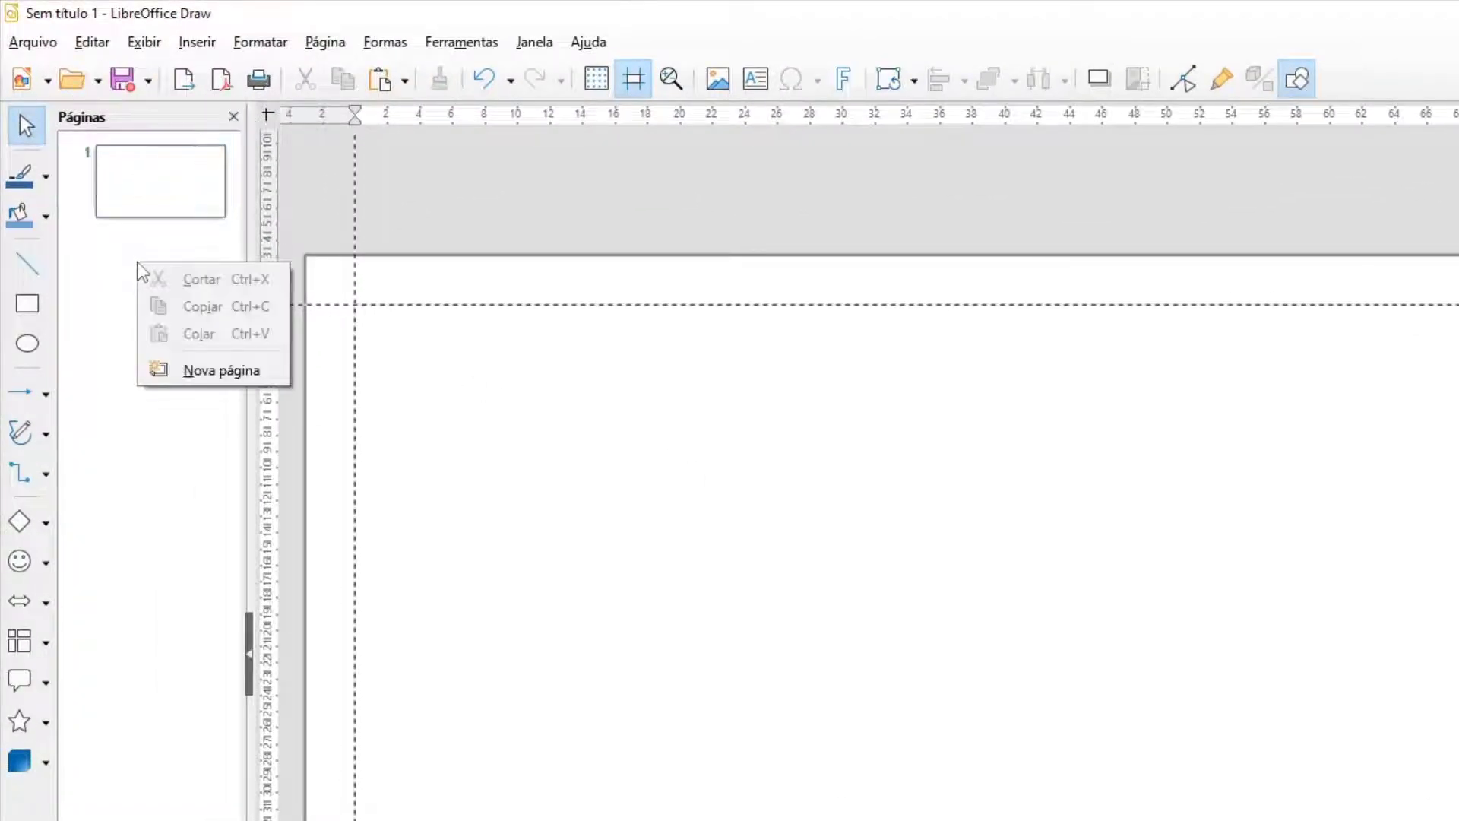
left_click(199, 373)
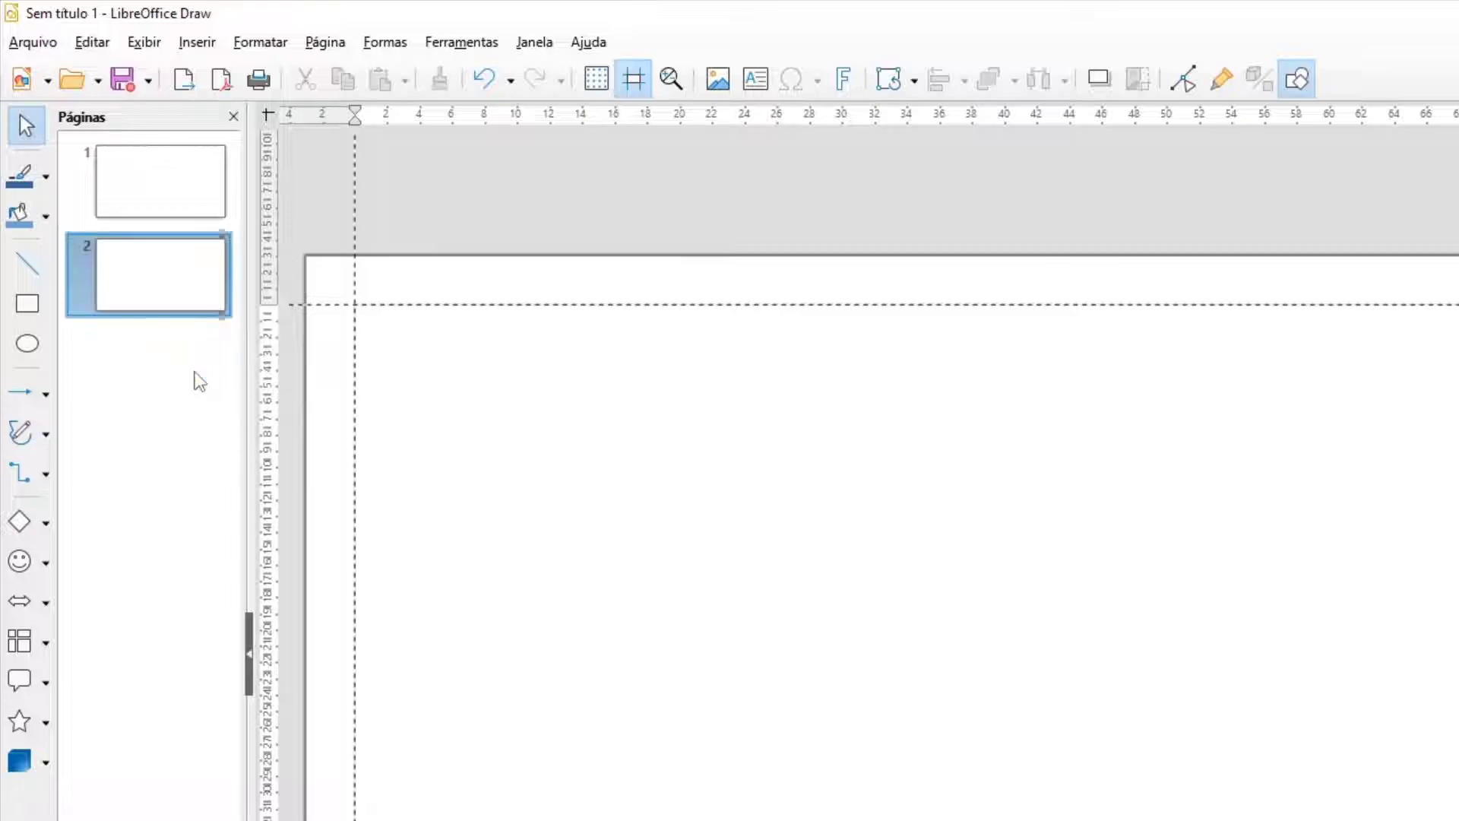
left_click(143, 180)
left_click(139, 266)
left_click(140, 201)
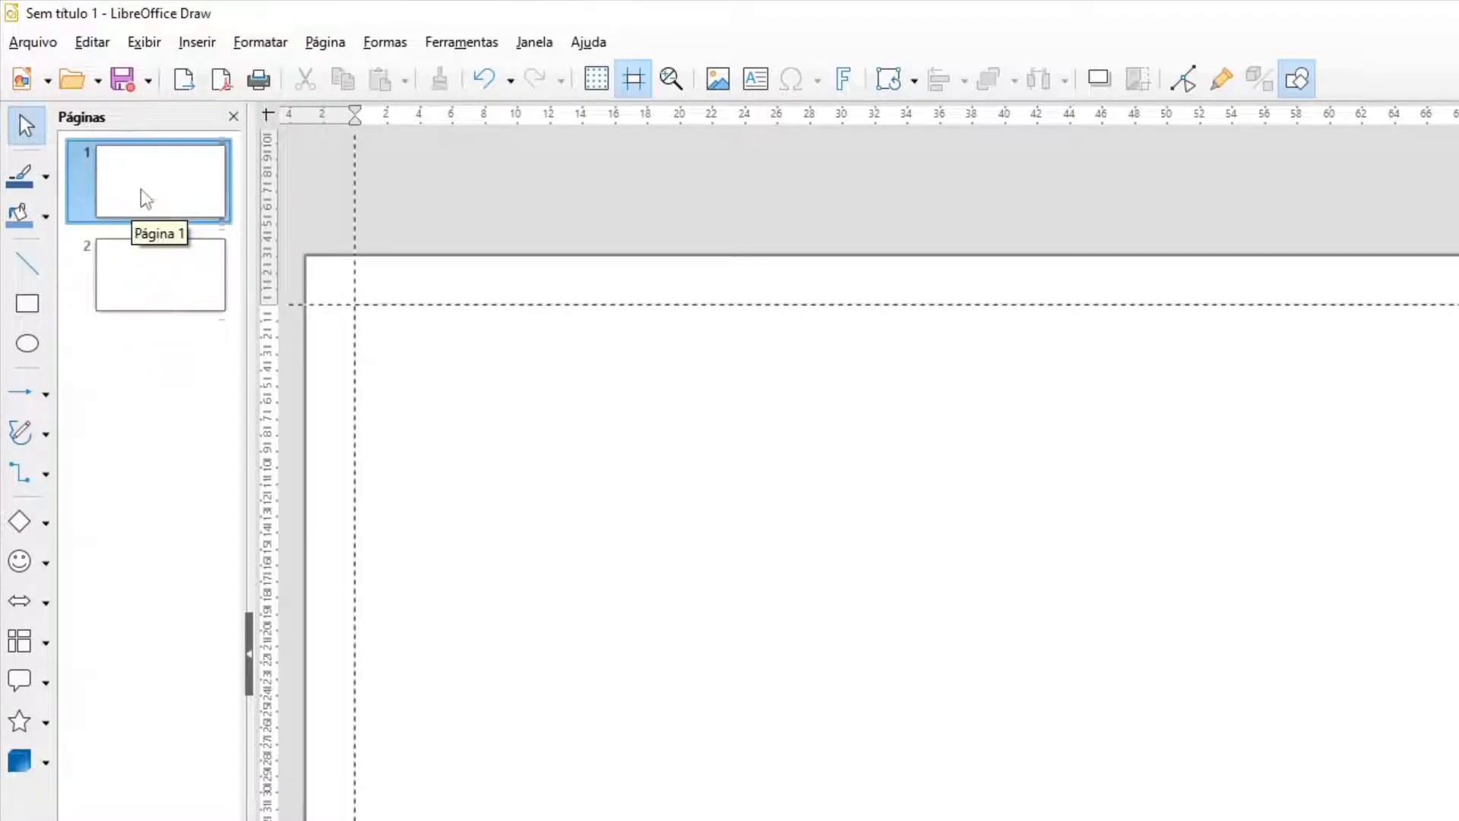
Step: Delete the second page from the document
left_click(180, 275)
right_click(194, 275)
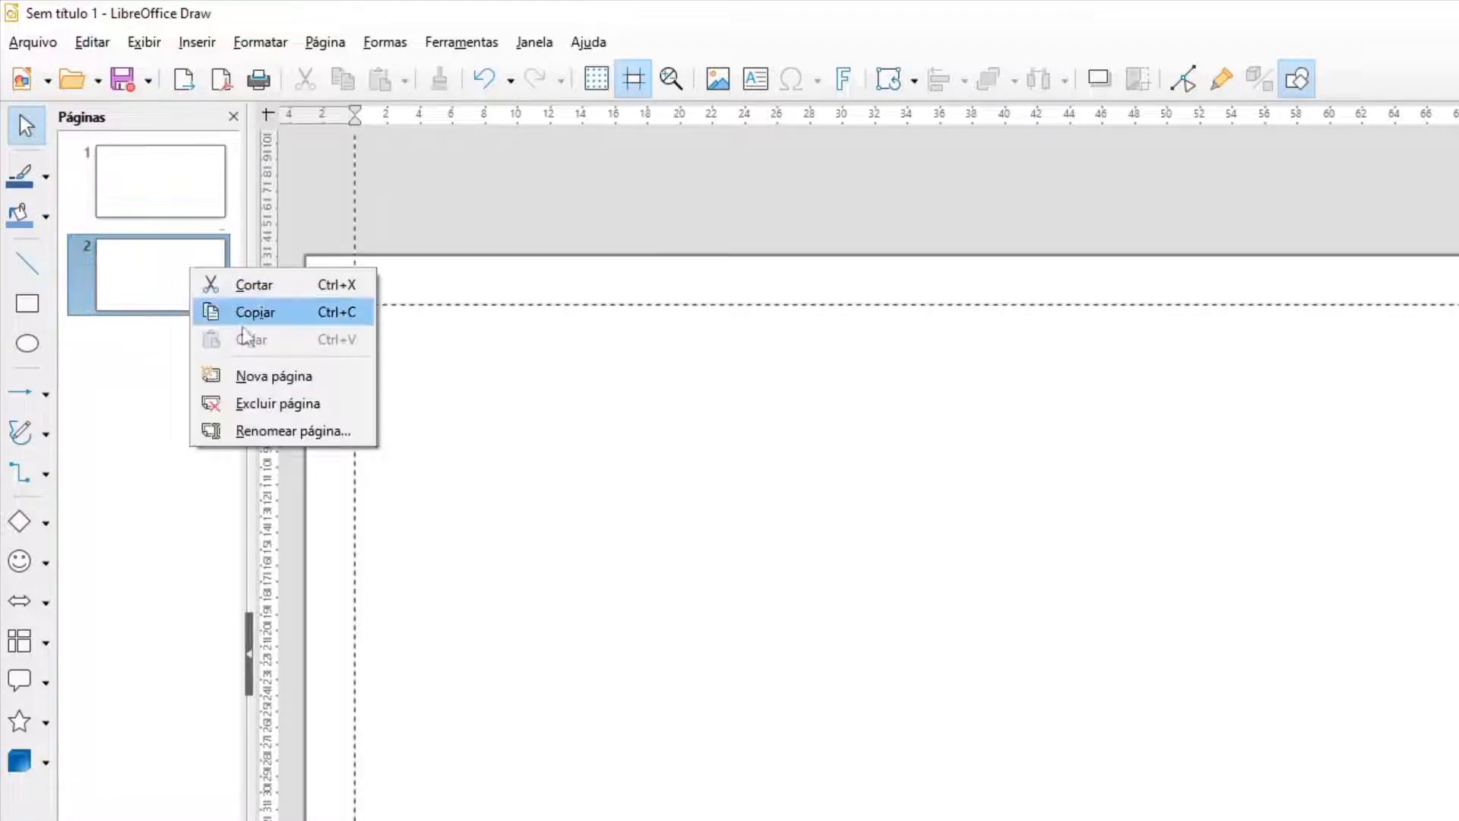
left_click(285, 401)
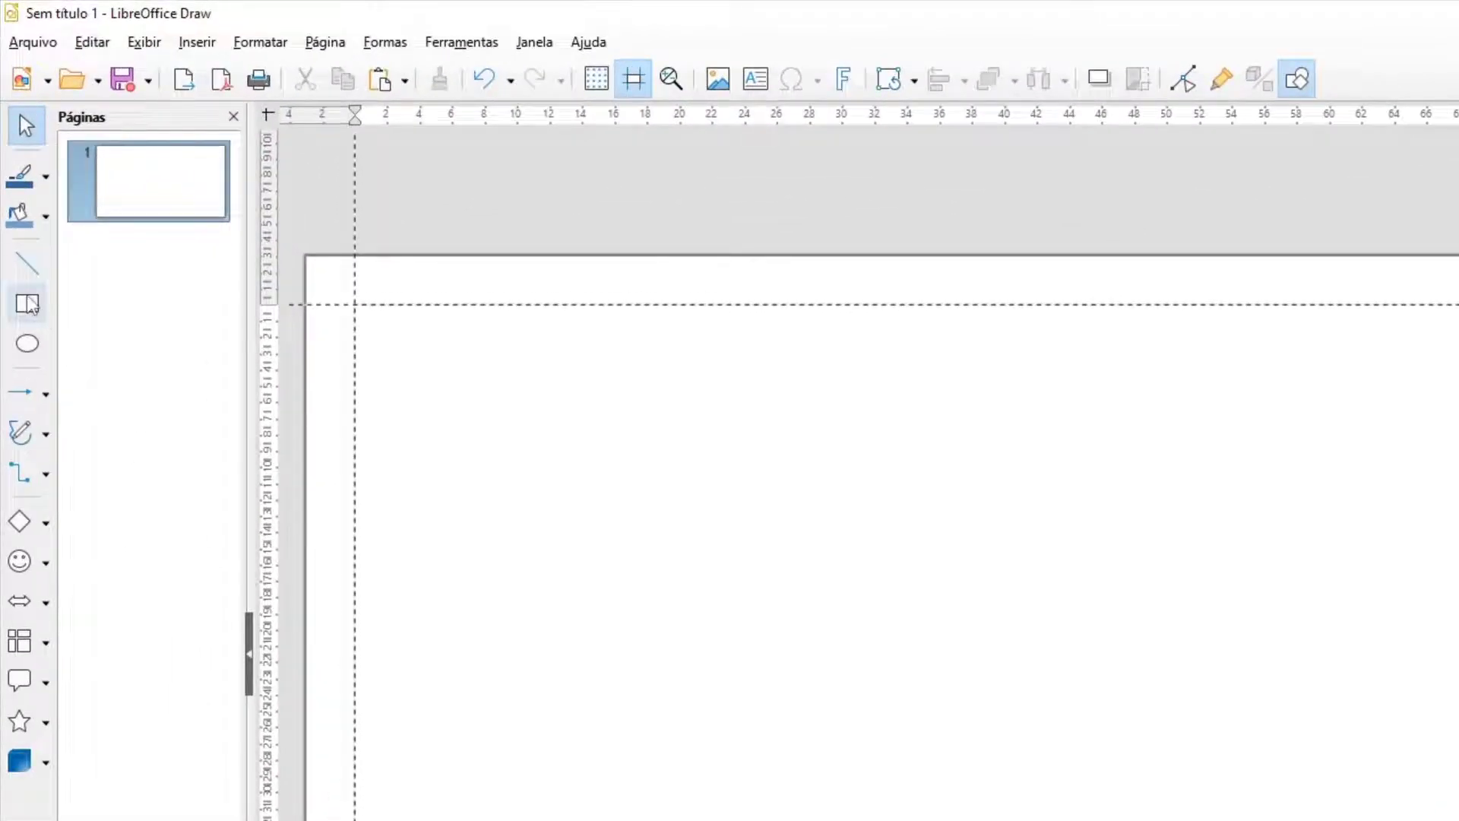
Step: Draw a rounded square at about X 60 mm, Y 14 mm and set its size to 10 × 10 mm
left_click(44, 524)
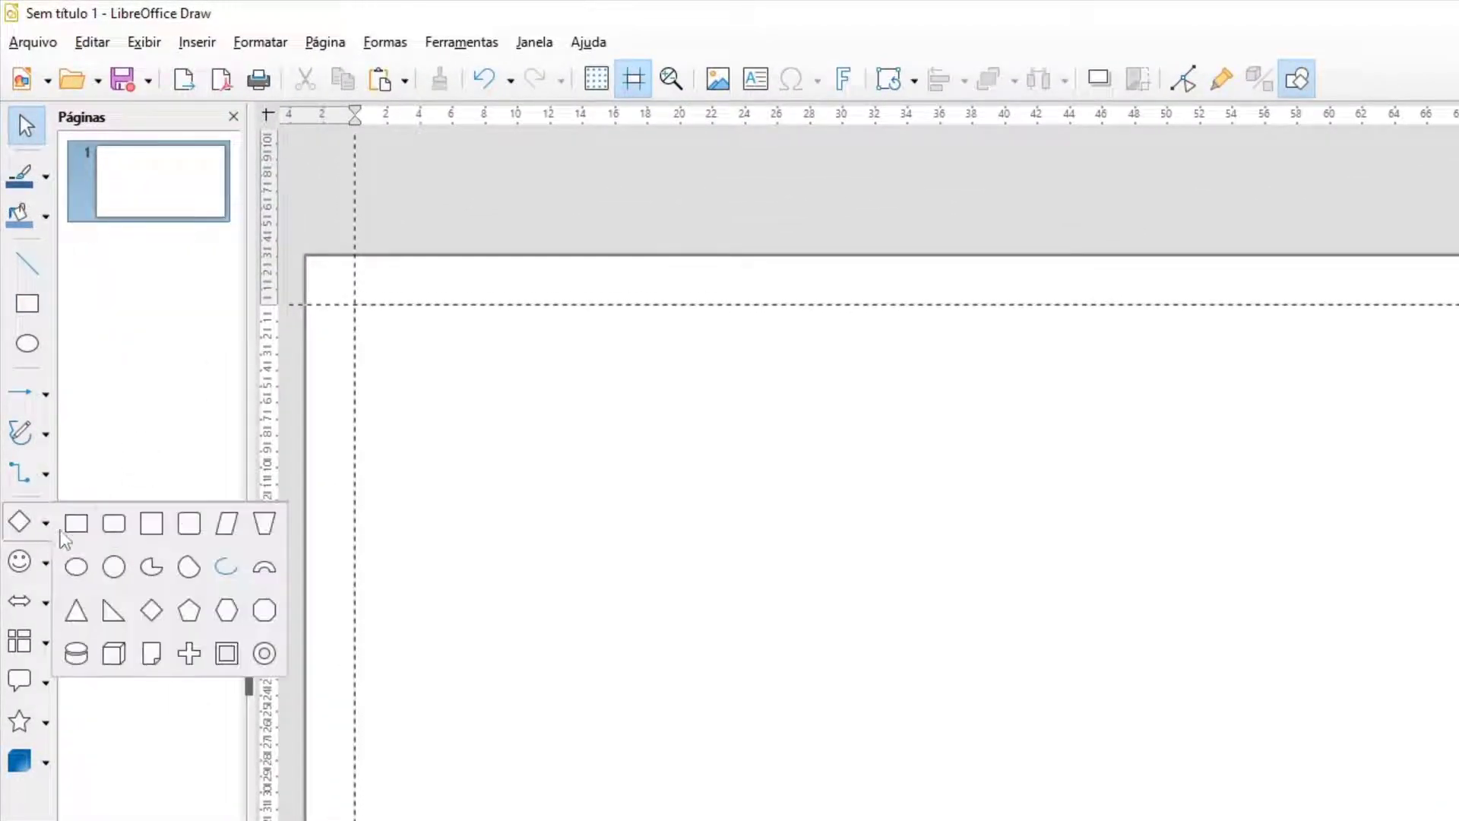
left_click(114, 525)
left_click_drag(1342, 530, 1344, 532)
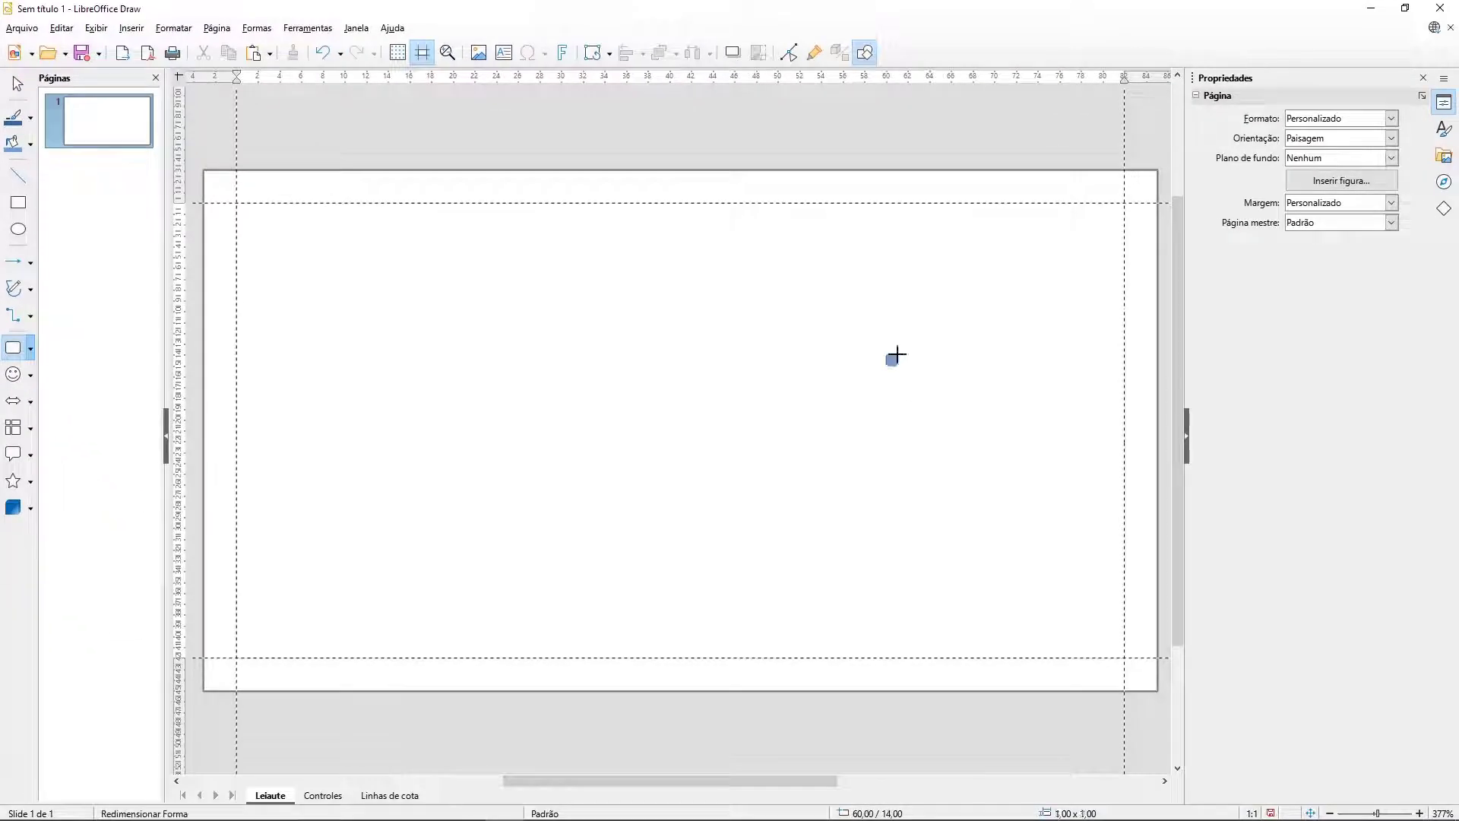
left_click_drag(895, 355, 975, 454)
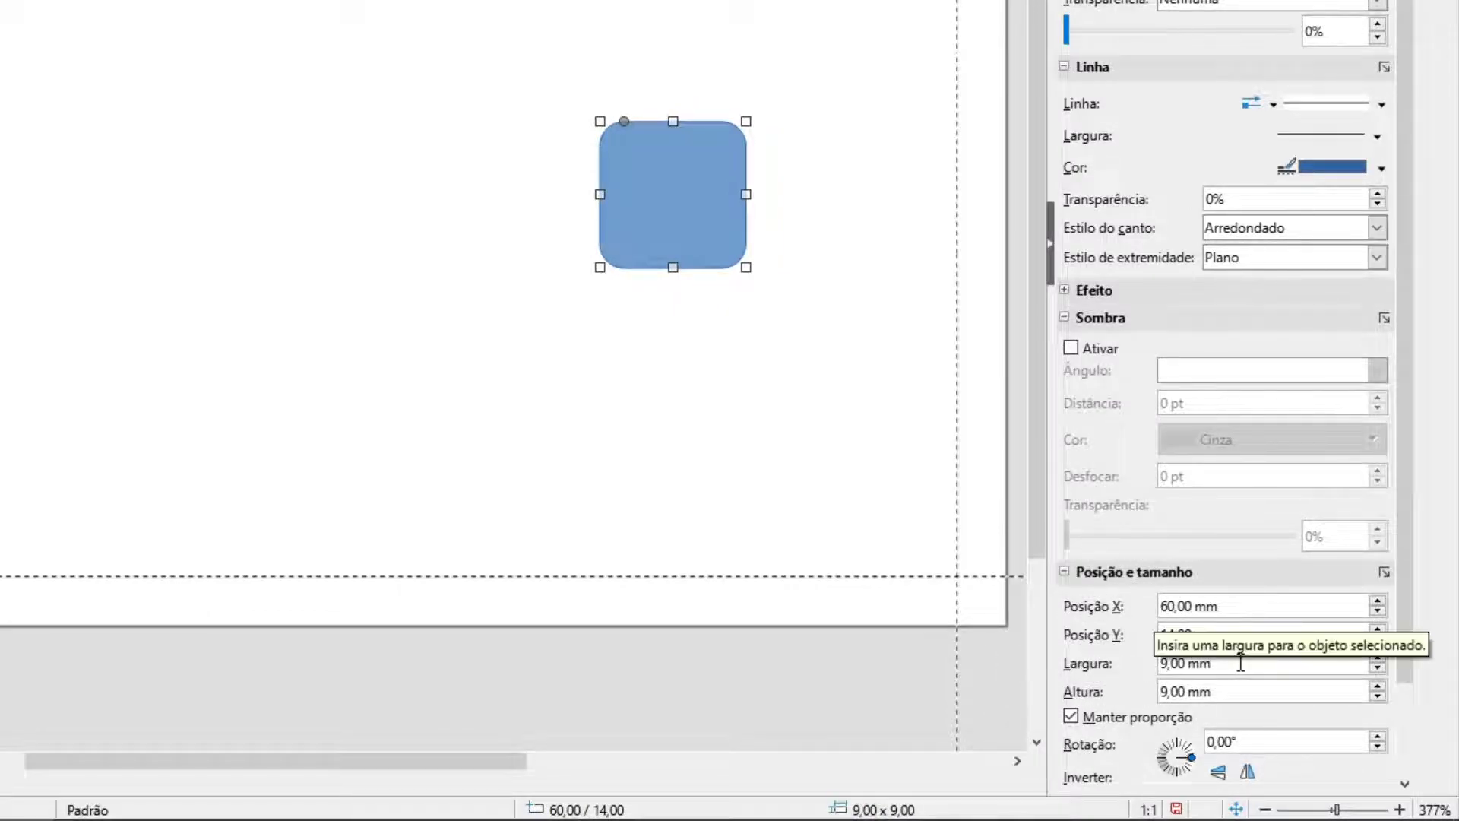
scroll(1356, 667, "up", 1)
scroll(1356, 666, "up", 1)
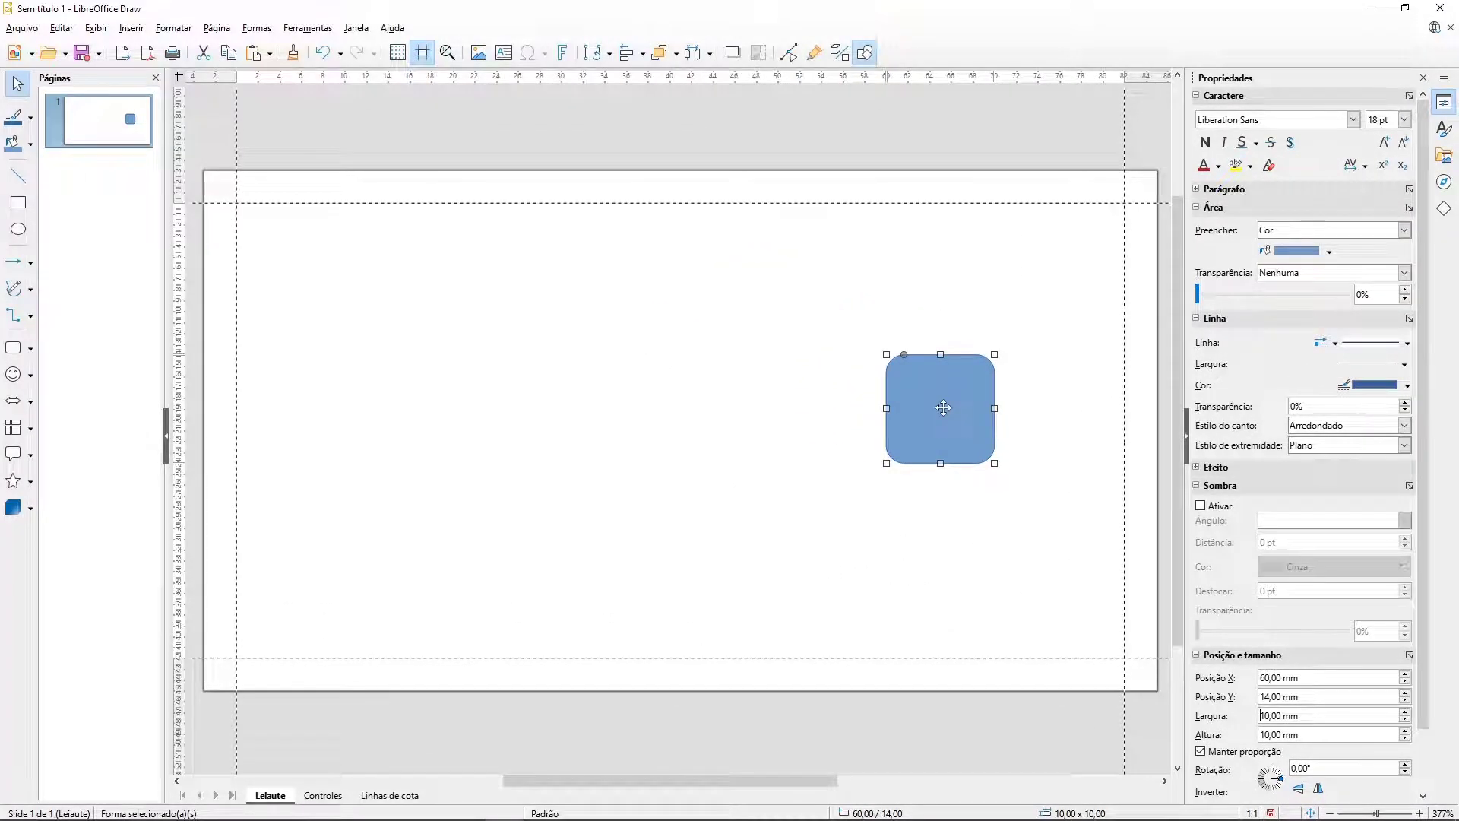
Step: Move the rounded square against the right margin guide and nudge it back 2 mm, to X 70 mm and Y 13 mm
left_click_drag(943, 409, 1087, 389)
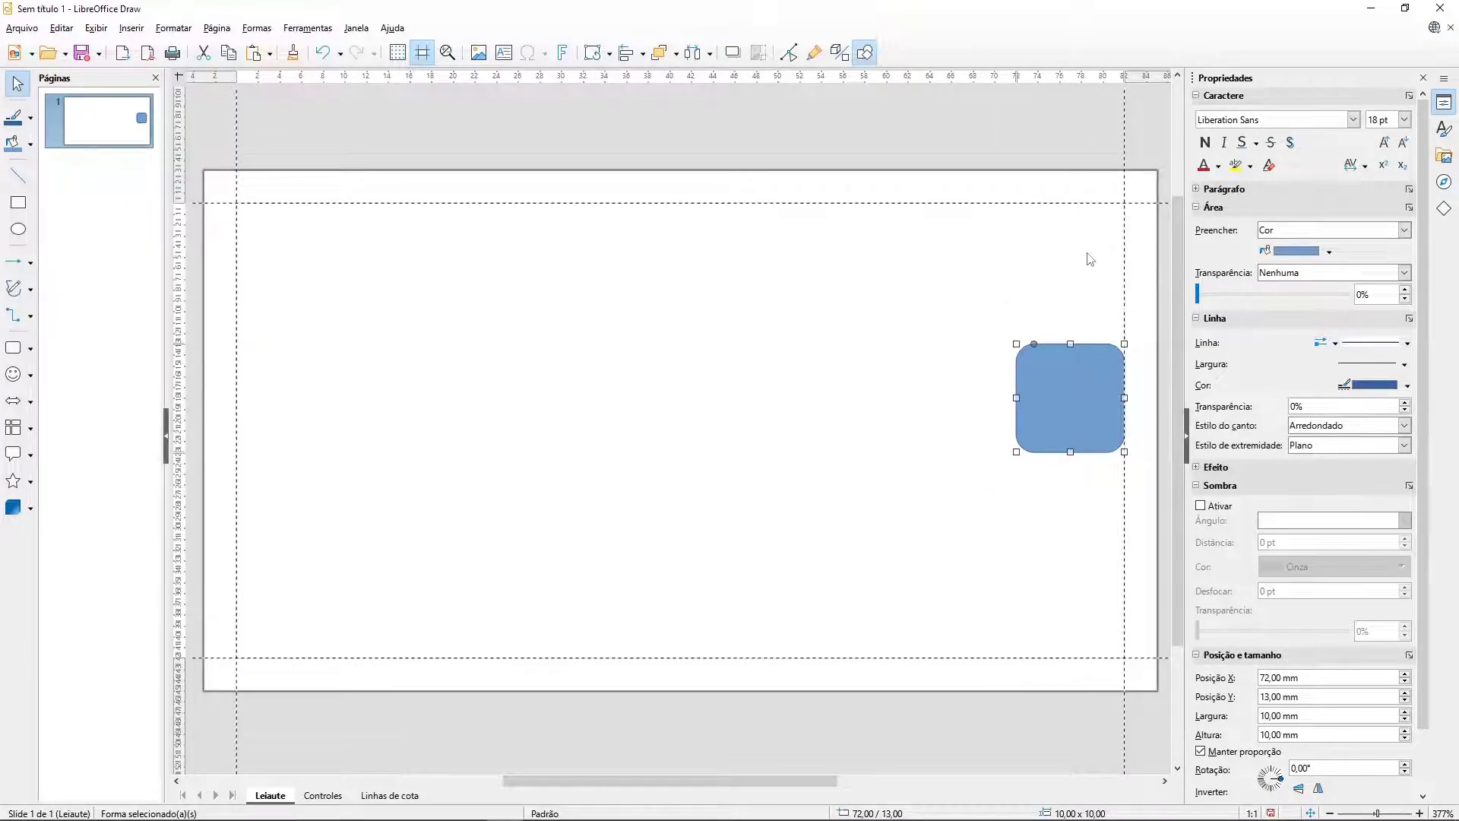
key("Left")
key("Left")
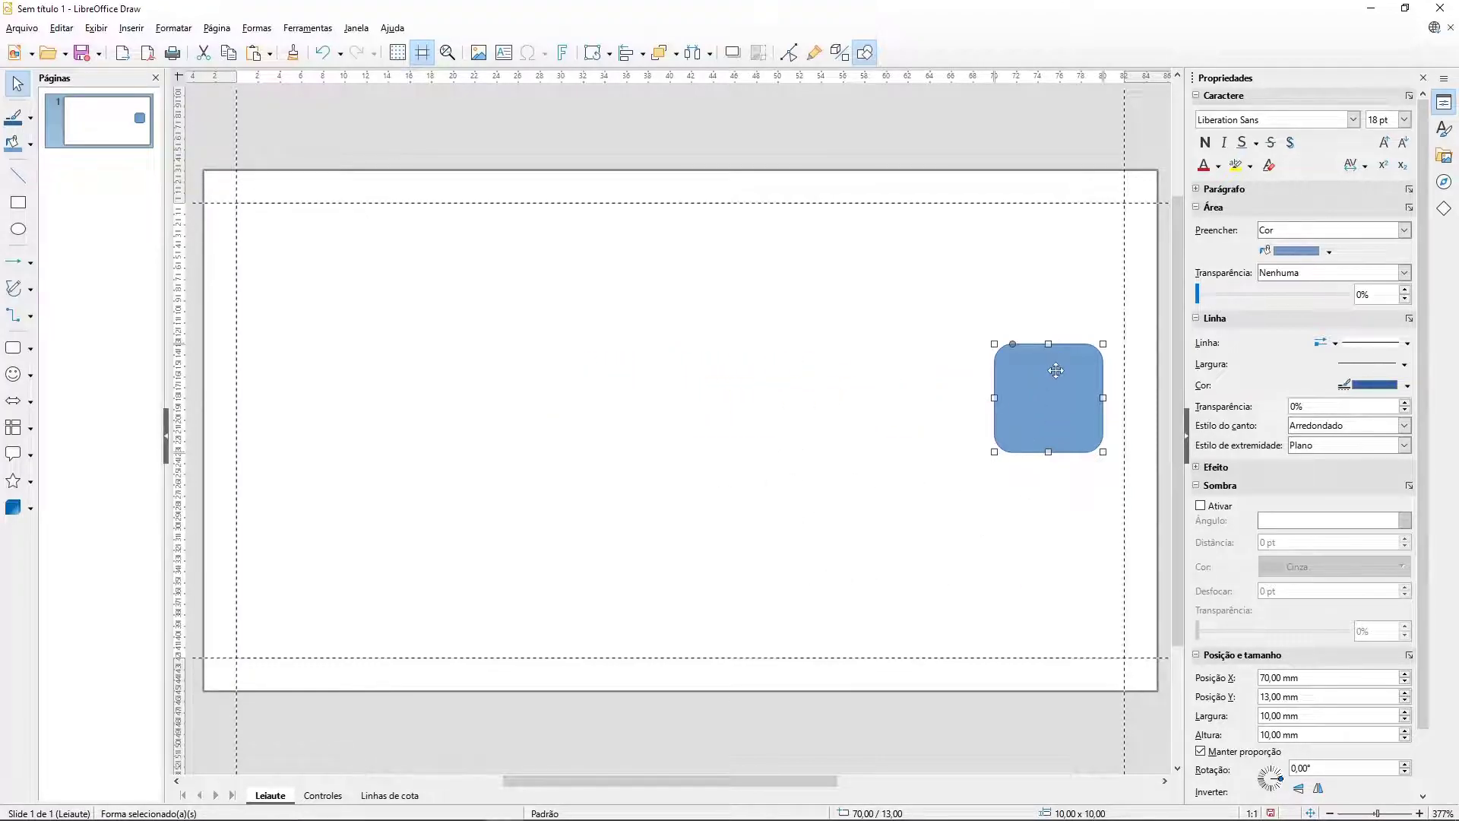
Step: Duplicate the rounded square with 4 copies, taking values from the selection and setting the offsets to X -11 mm and Y 0 mm
key("shift+F3")
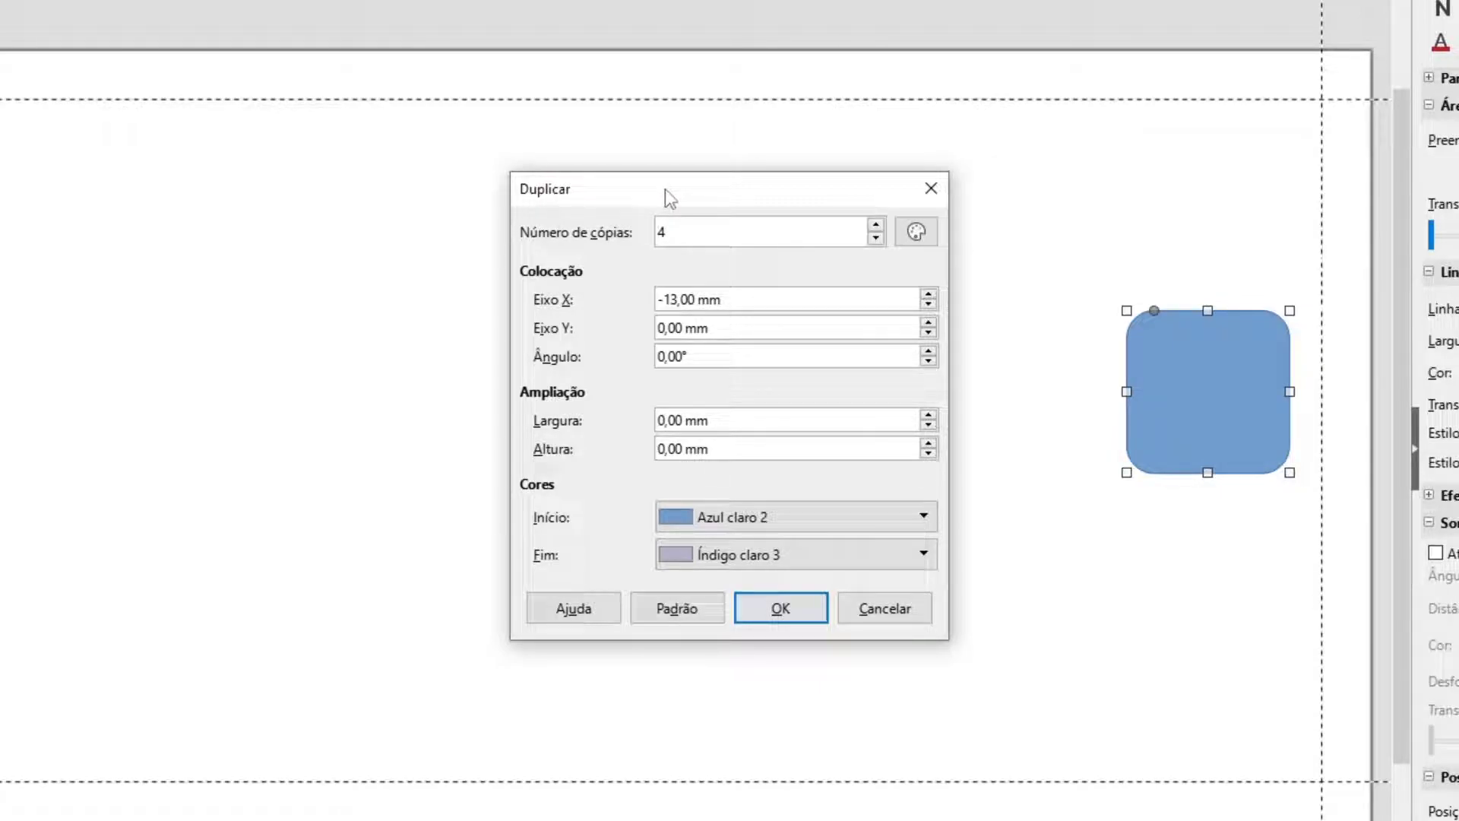
left_click_drag(636, 225, 600, 235)
double_click(728, 240)
left_click(916, 232)
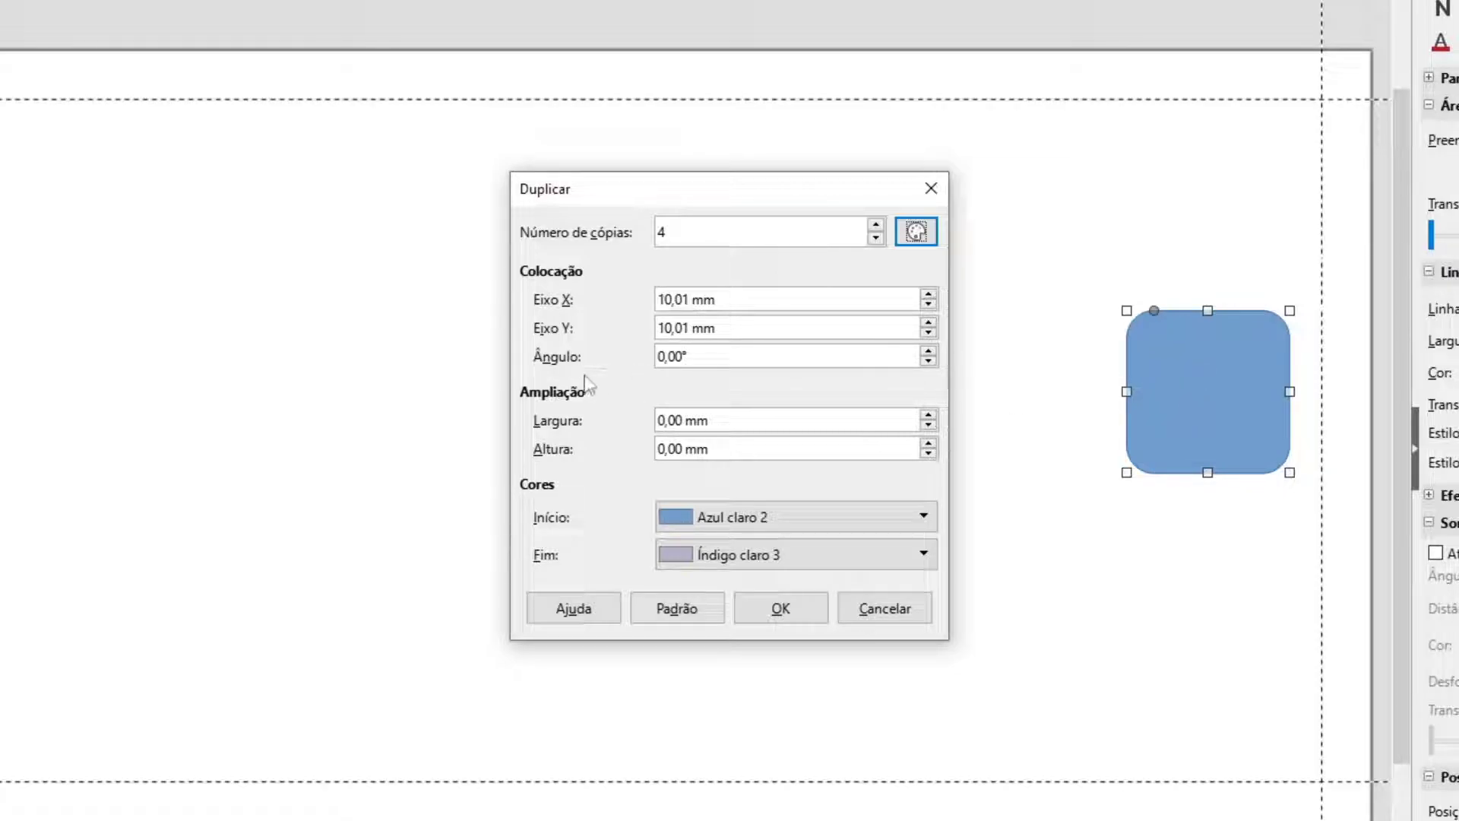
left_click(739, 299)
triple_click(752, 329)
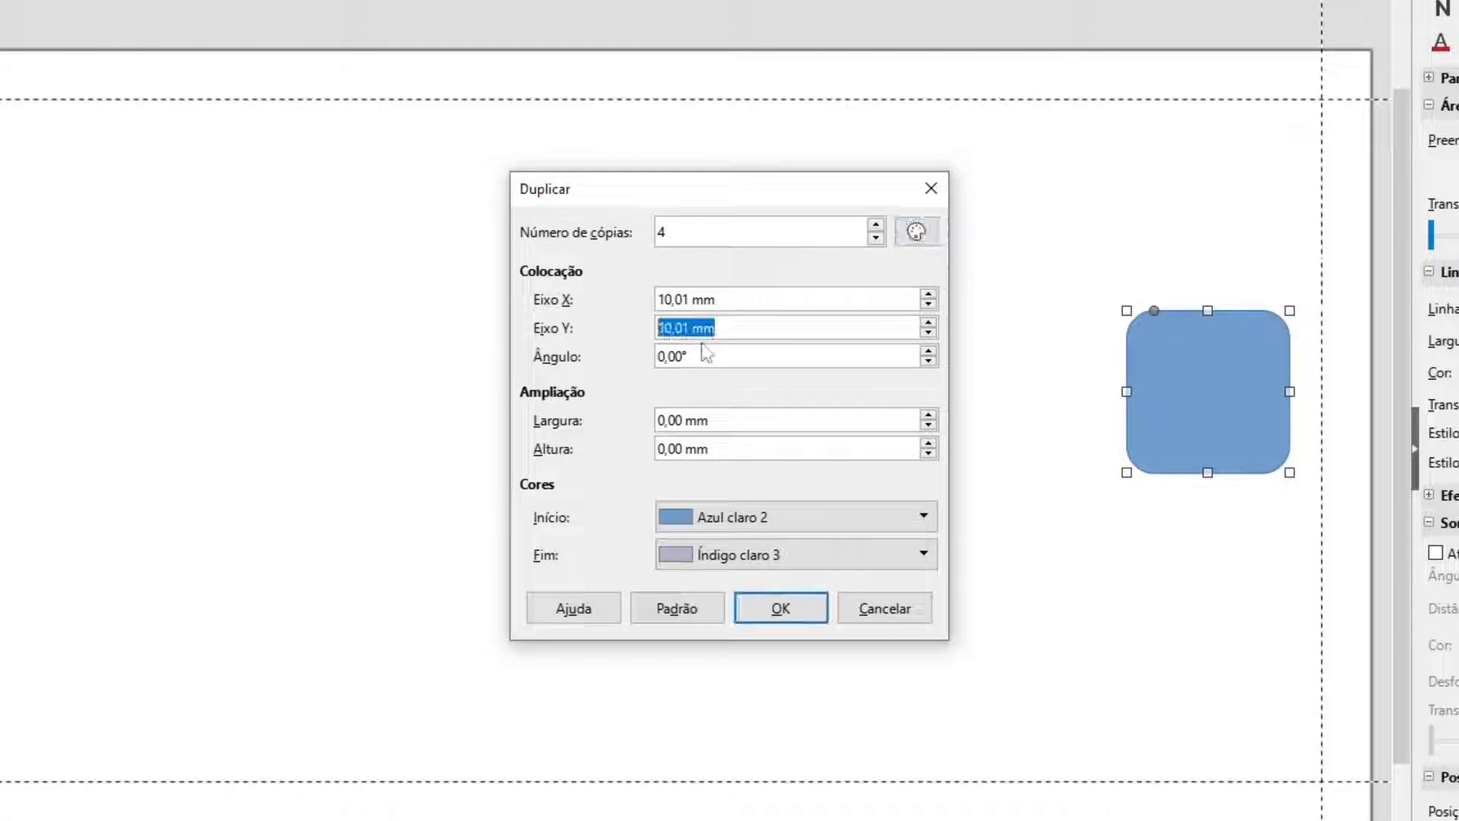
type("0")
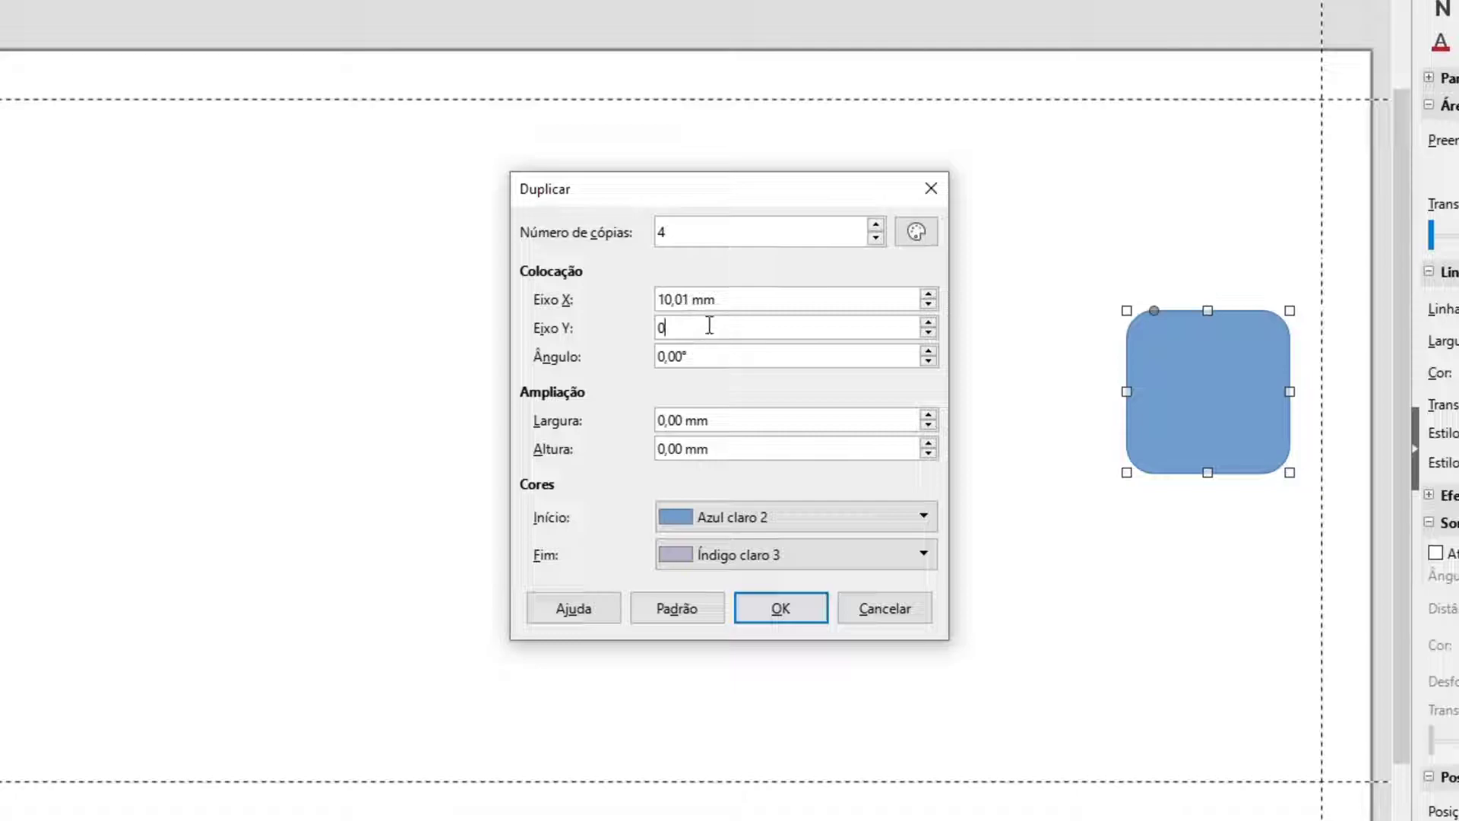
left_click(770, 300)
left_click(657, 300)
type("-11")
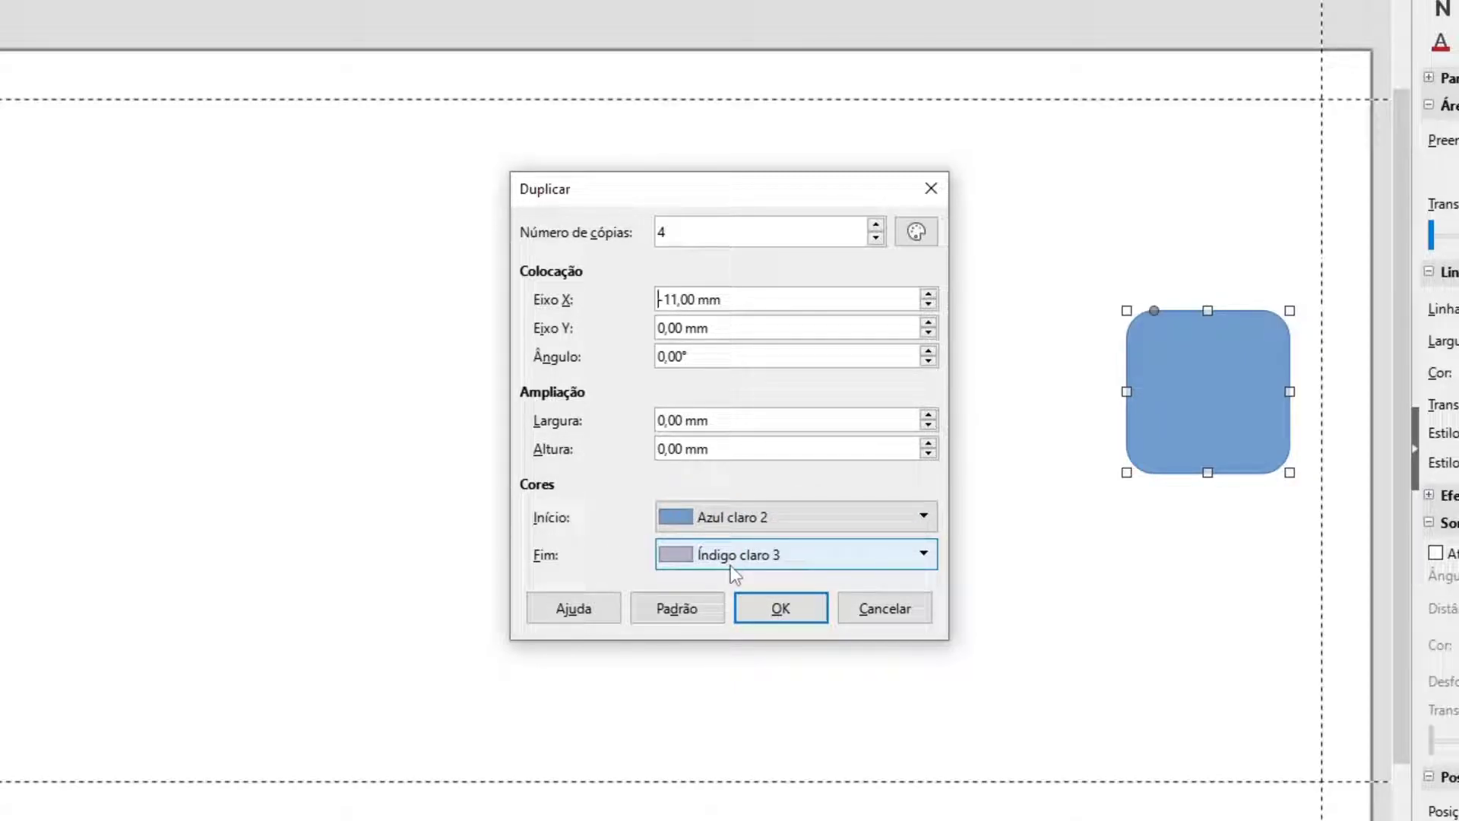
left_click(780, 609)
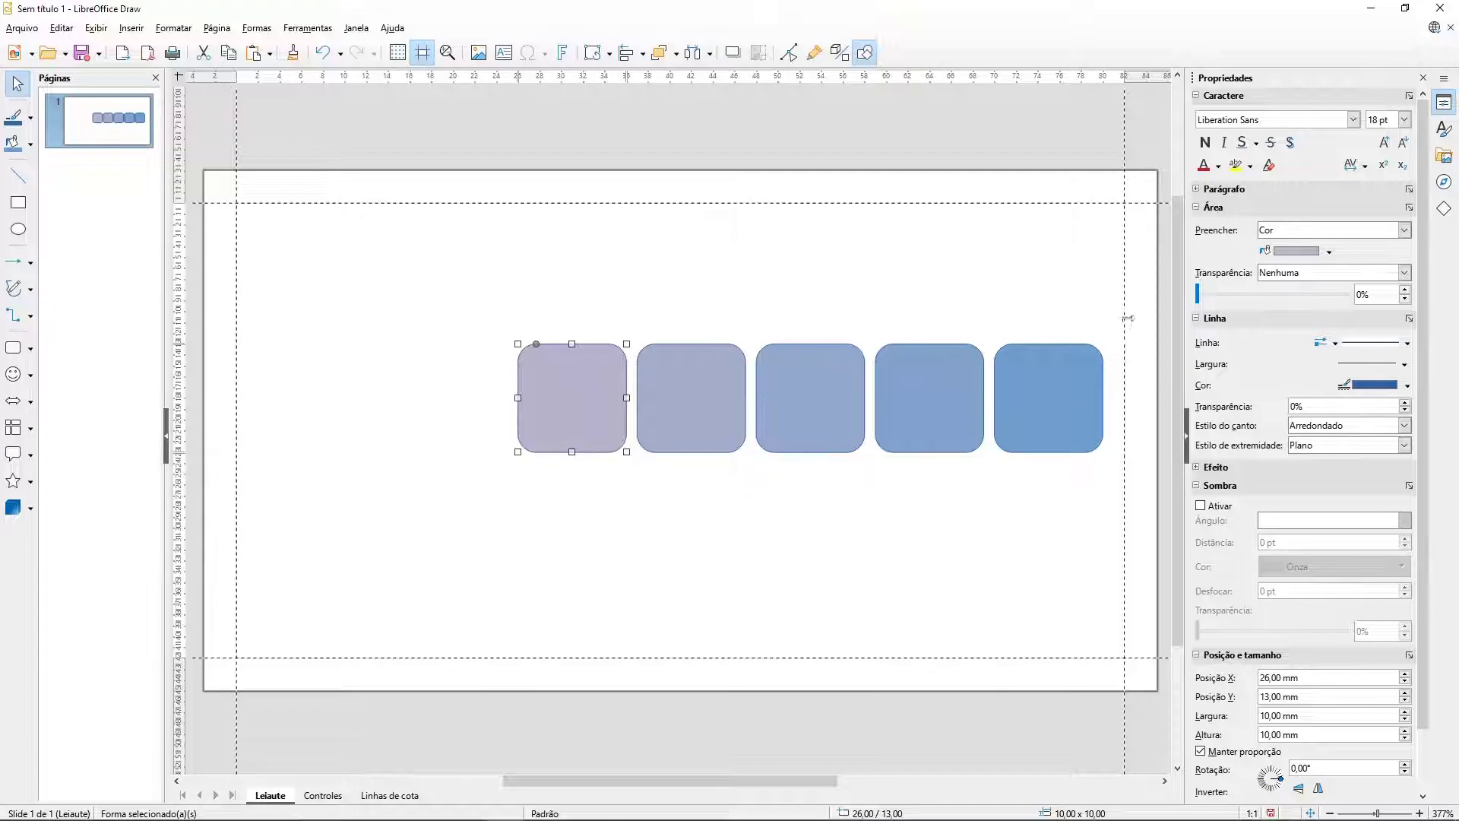
Step: Copy the row of five rounded squares directly below itself, leaving a gap of about 1 mm between the rows
left_click_drag(1115, 322, 491, 481)
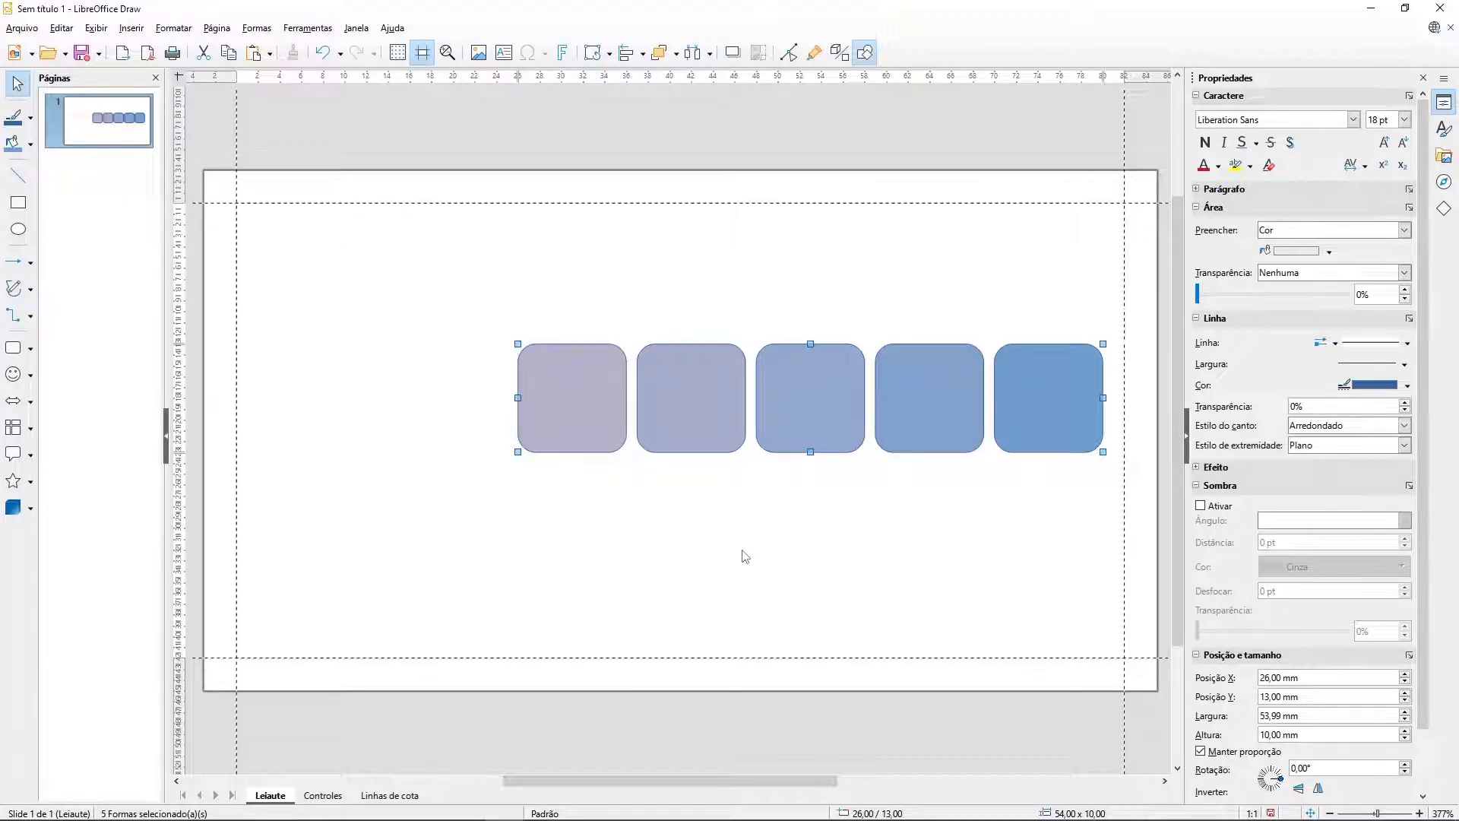
key("alt+Right")
key("alt+Down")
left_click_drag(798, 383, 788, 494)
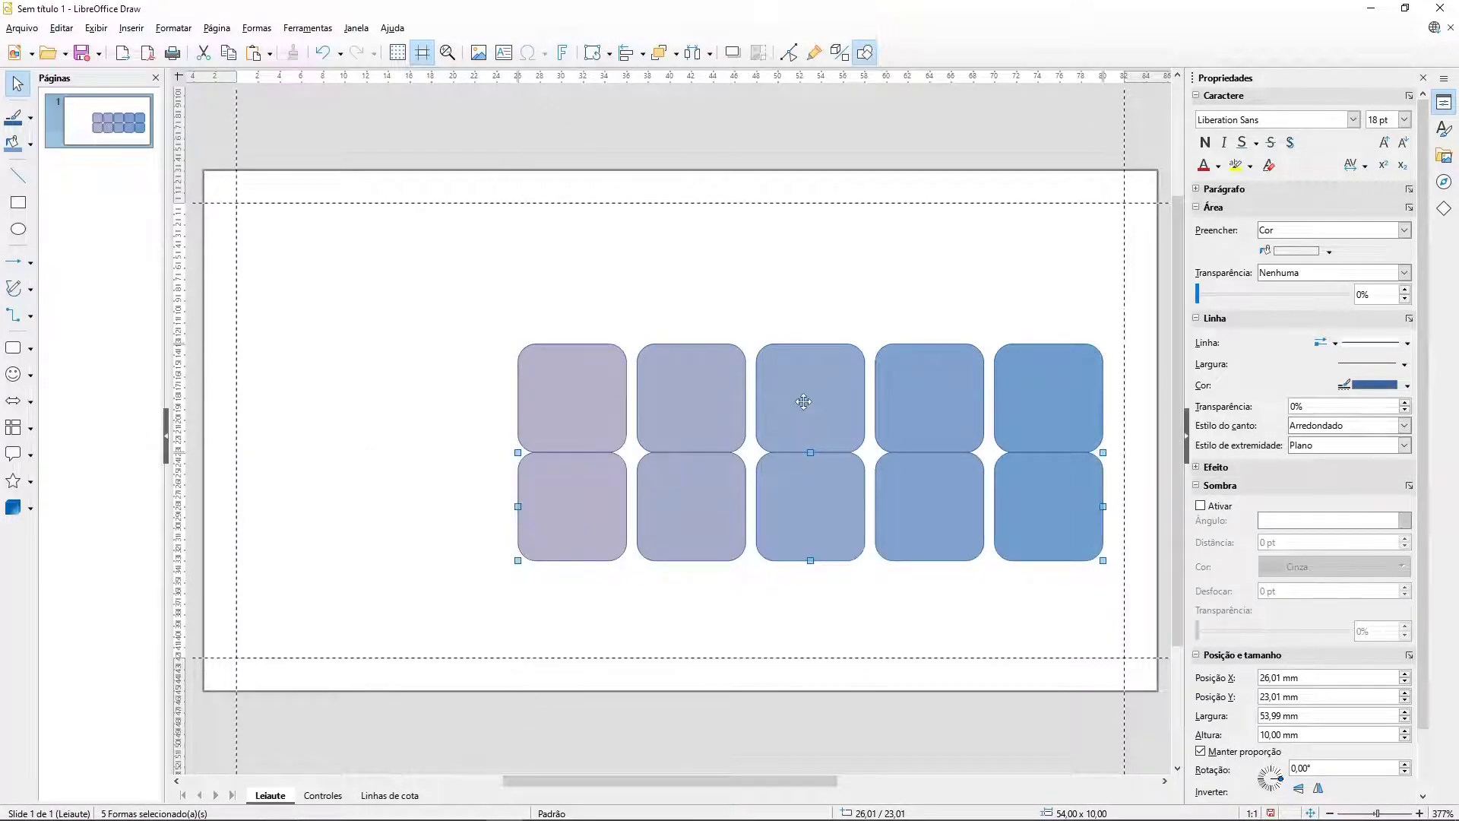
key("Down")
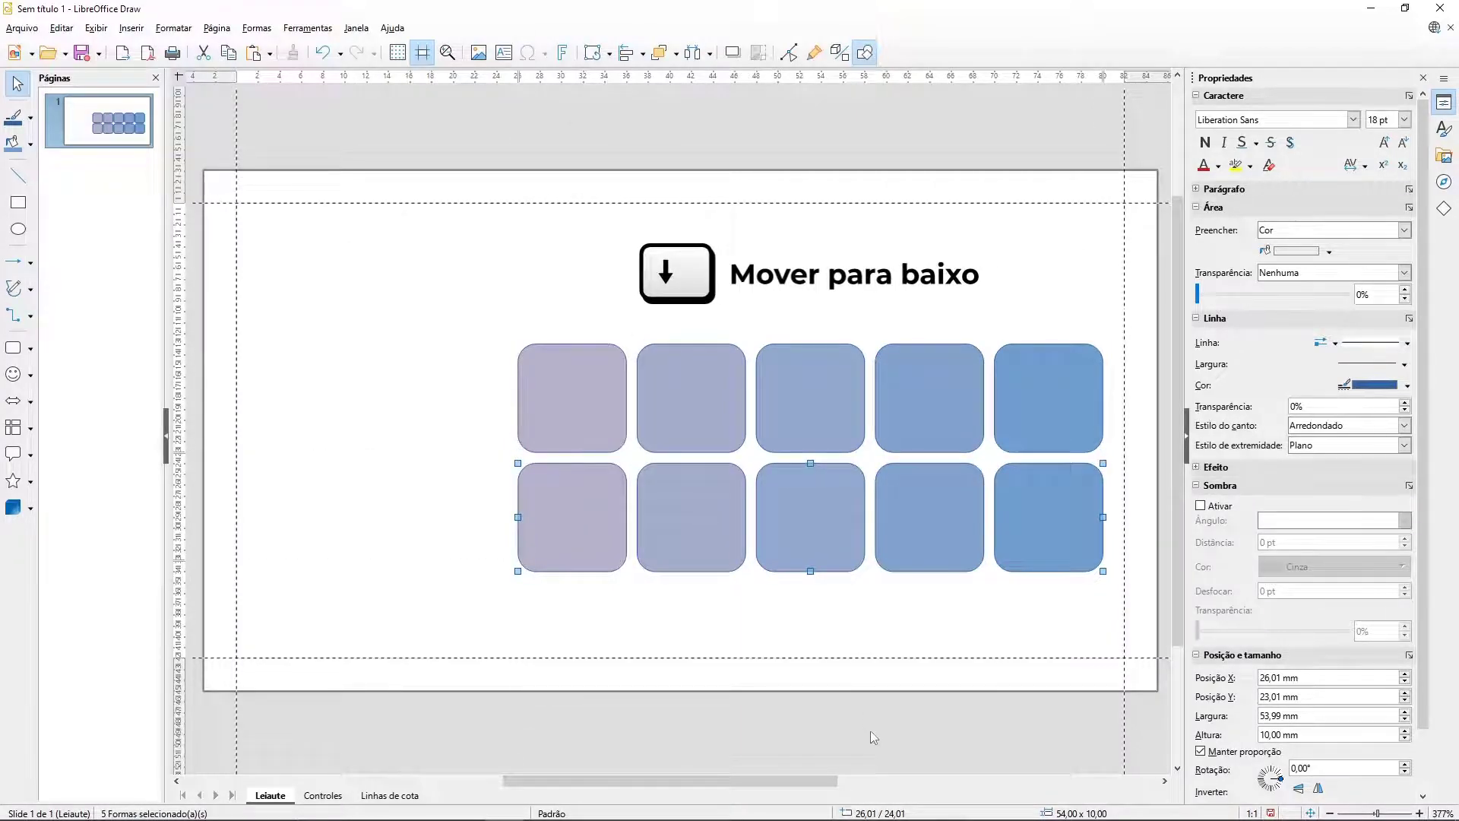
left_click(965, 594)
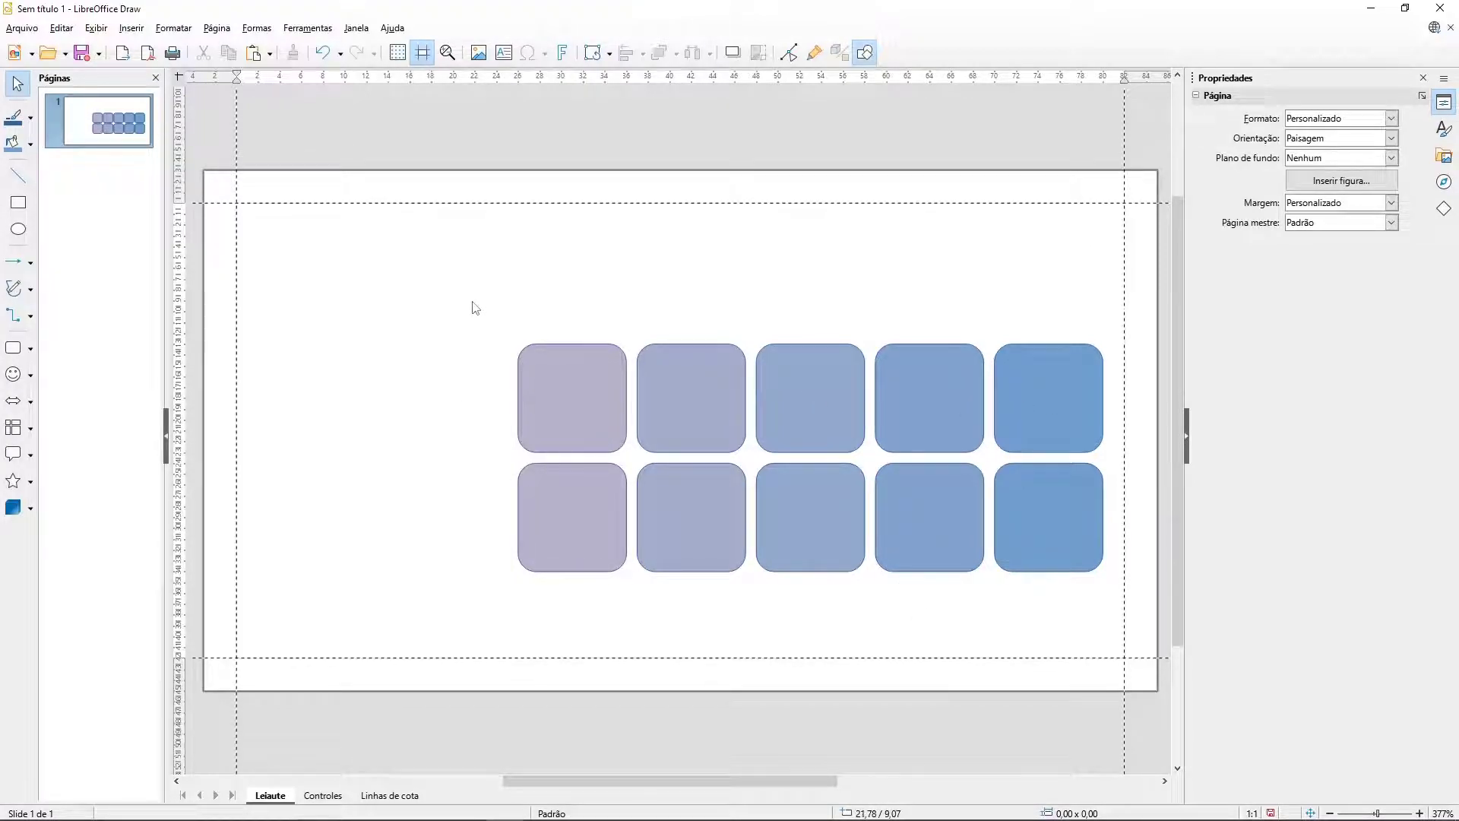
Step: Set the fill colour of all ten rounded squares to white
left_click_drag(486, 295, 1125, 600)
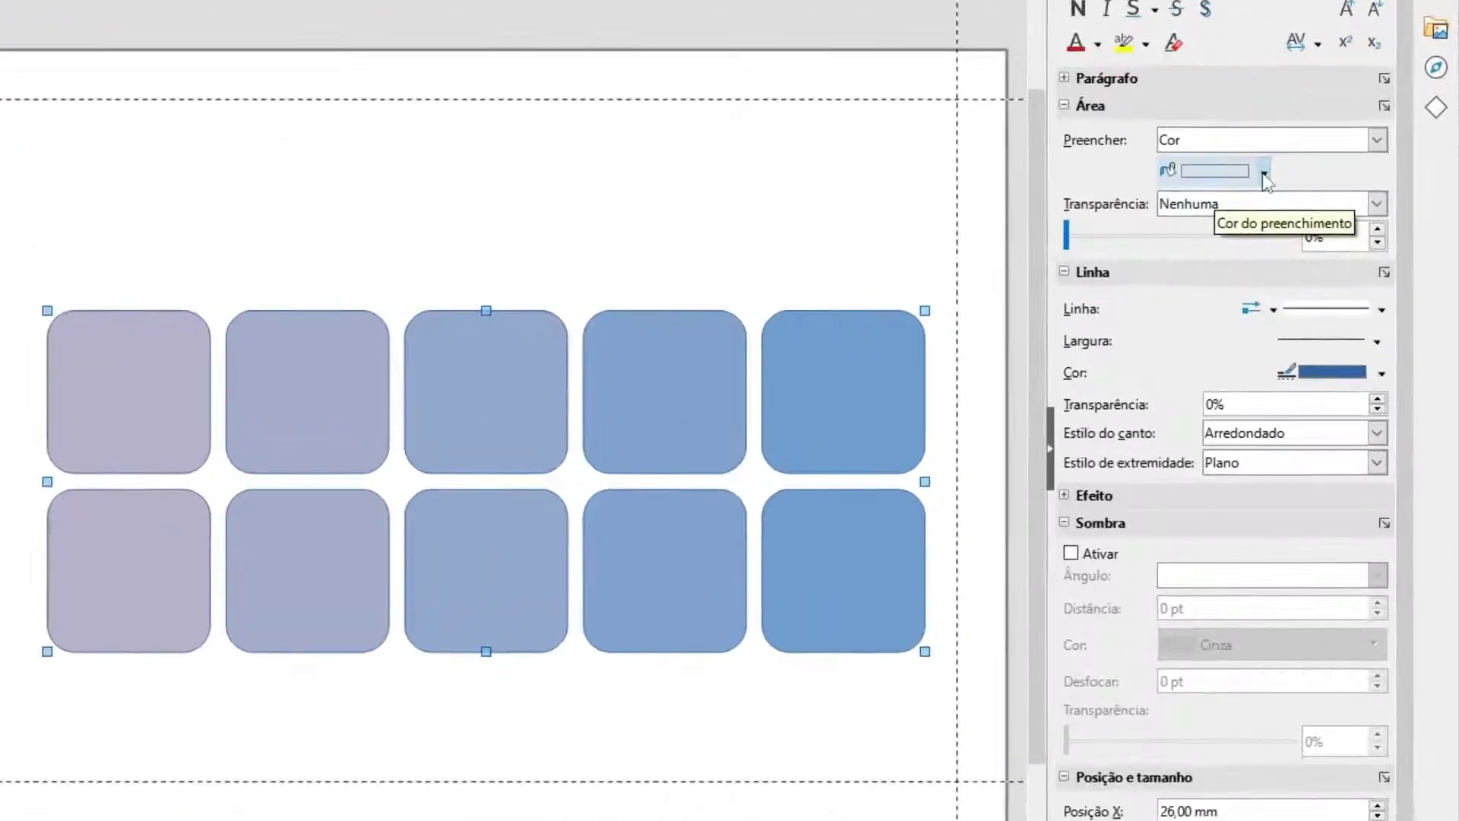
left_click(1264, 173)
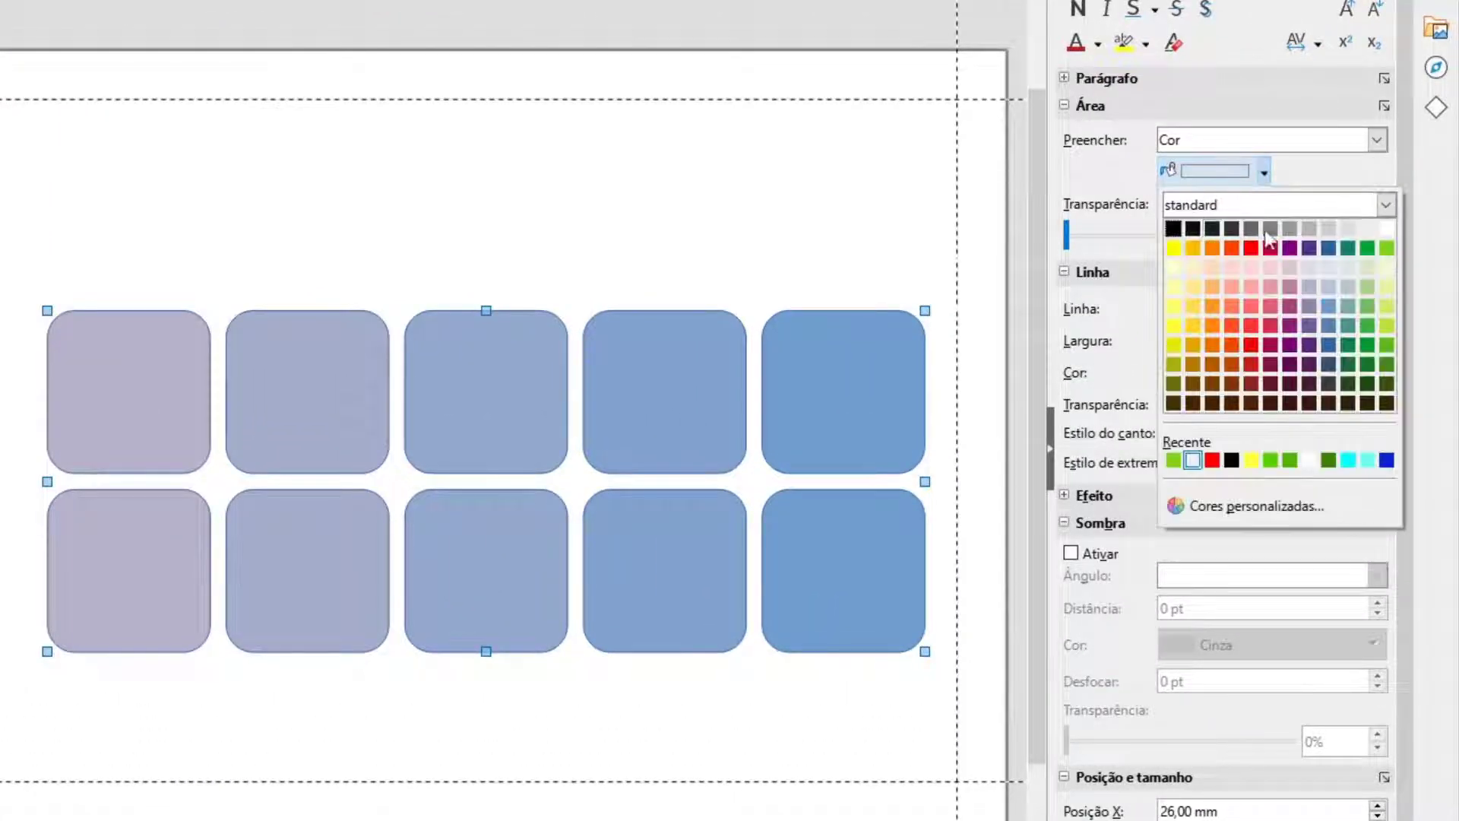
left_click(1387, 230)
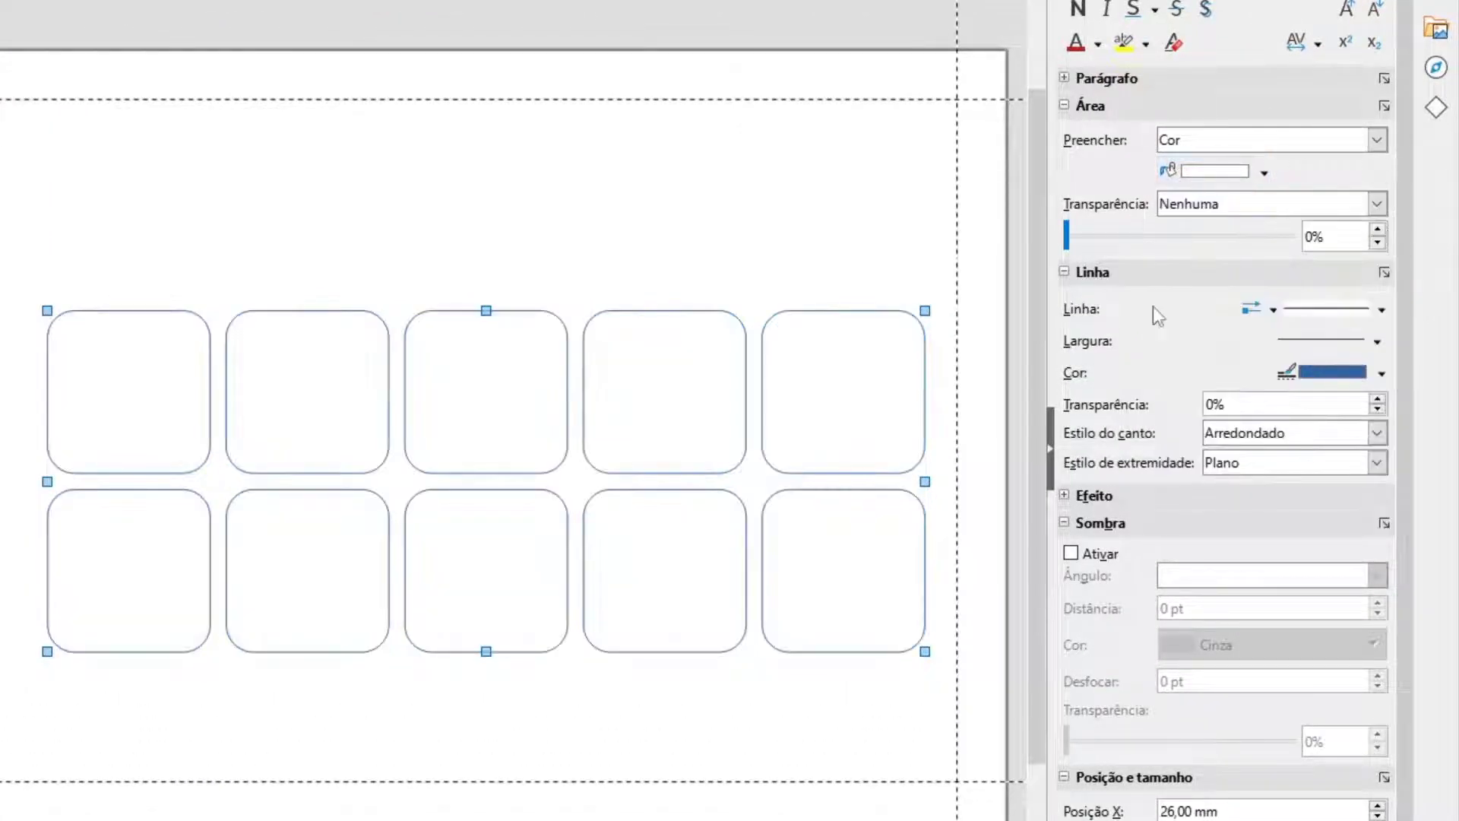
Step: Set the line colour of all ten rounded squares to black and deselect them
left_click(1361, 373)
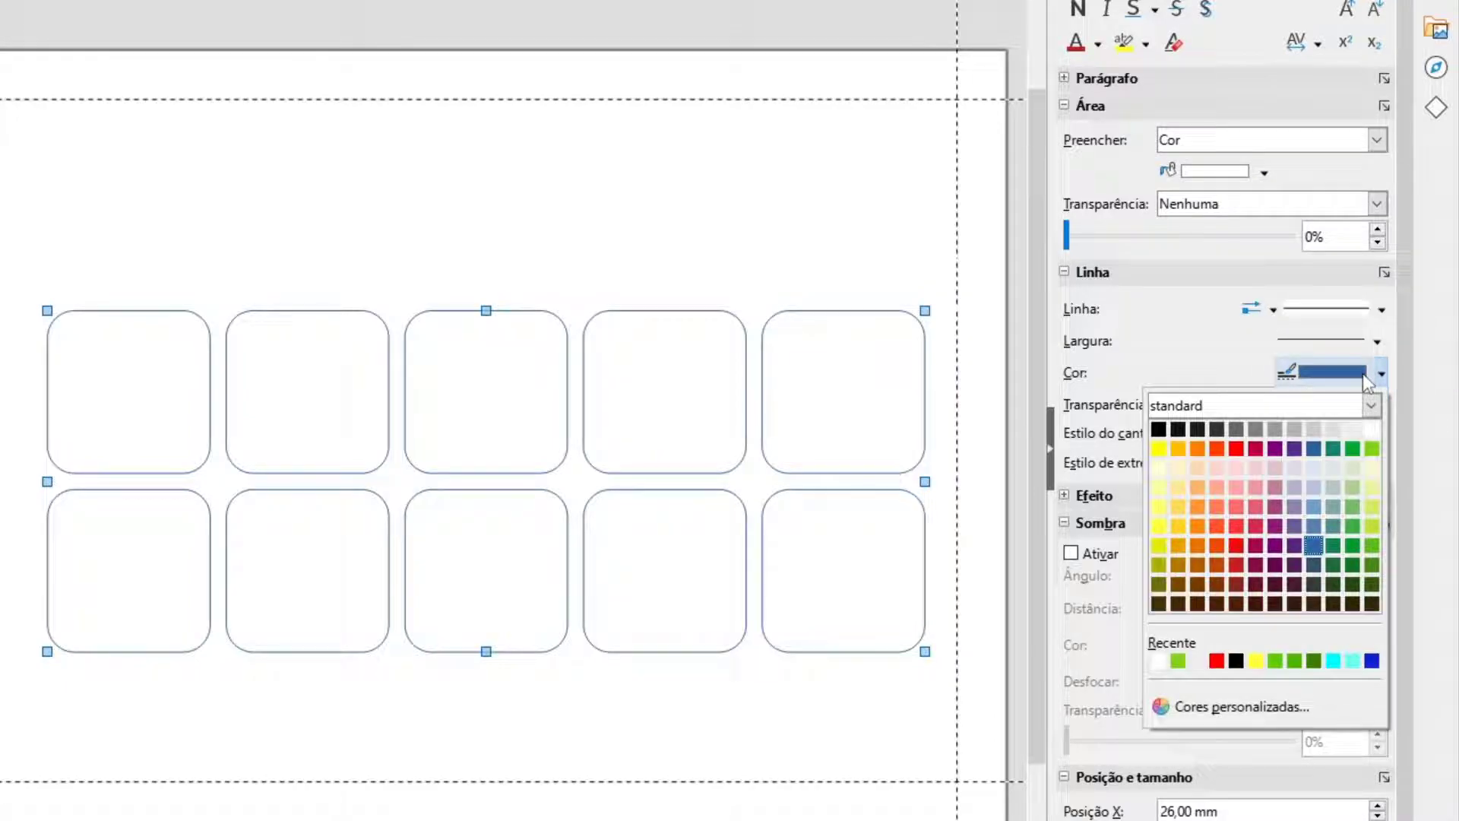
left_click(1158, 430)
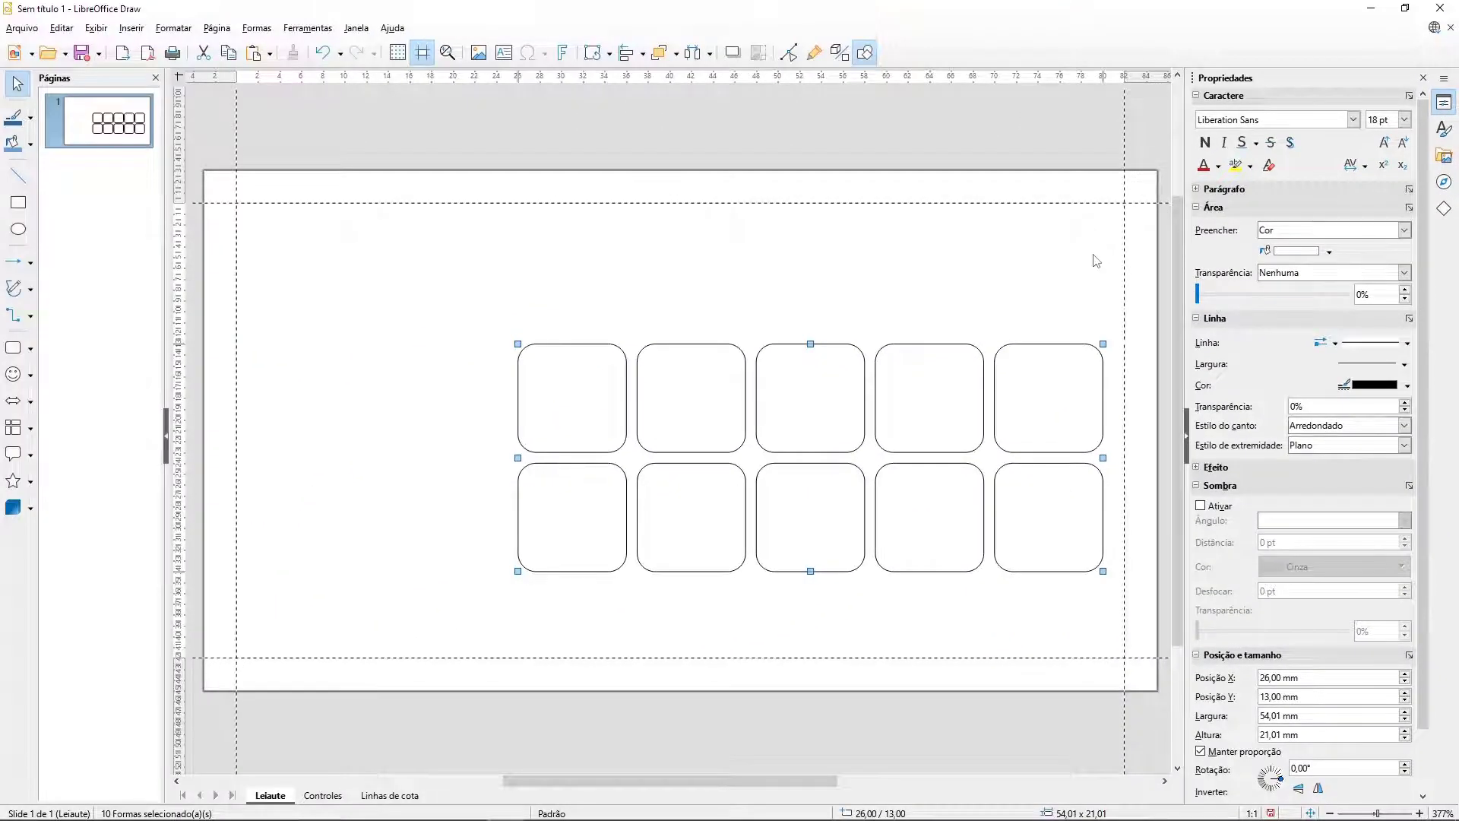
left_click(1097, 261)
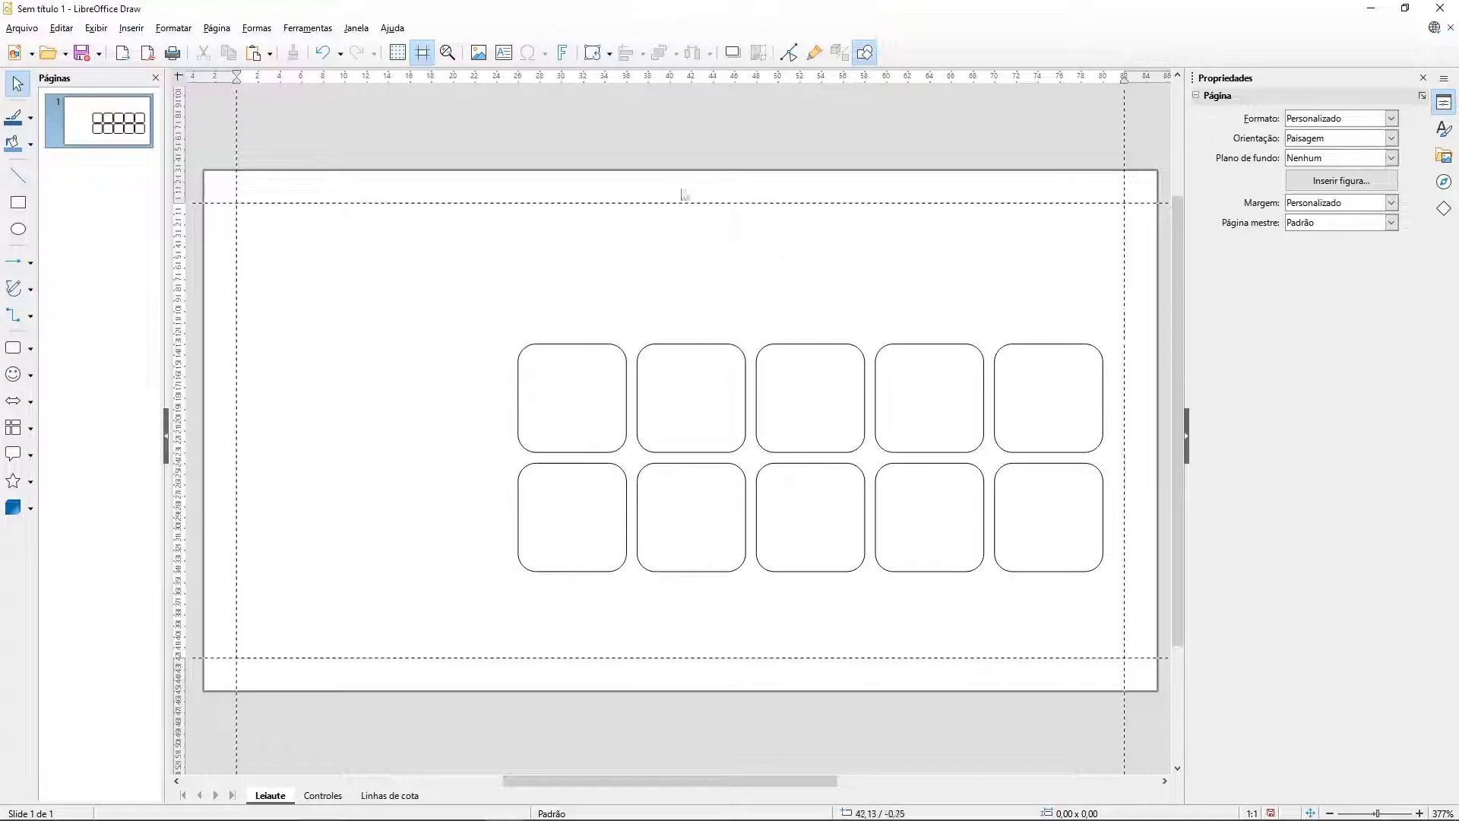
Step: Add a text box about 54 × 6 mm above the squares, spanning the row's width, with the text "Texto da regra"
left_click(505, 54)
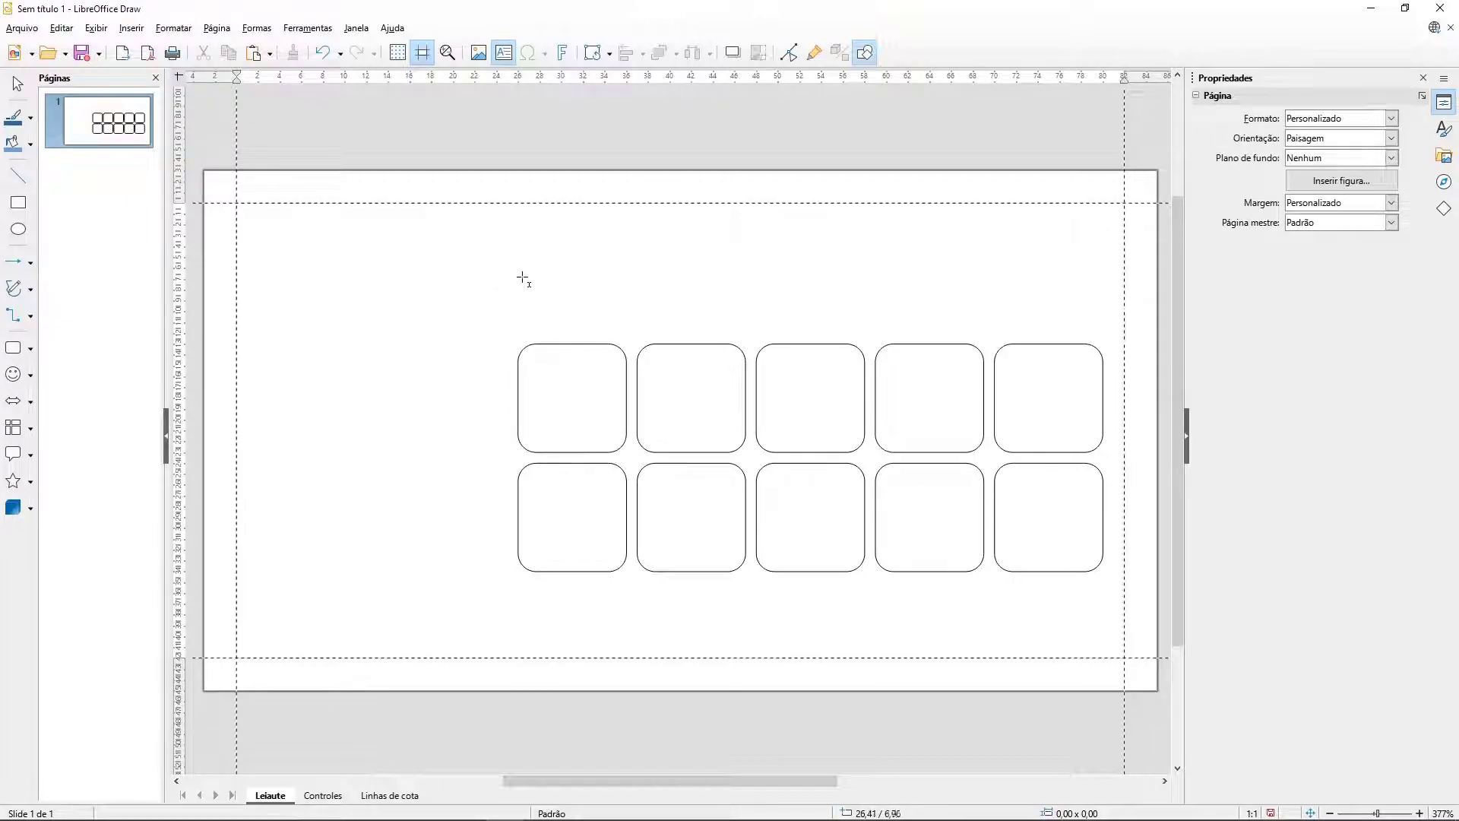
left_click_drag(519, 269, 1098, 333)
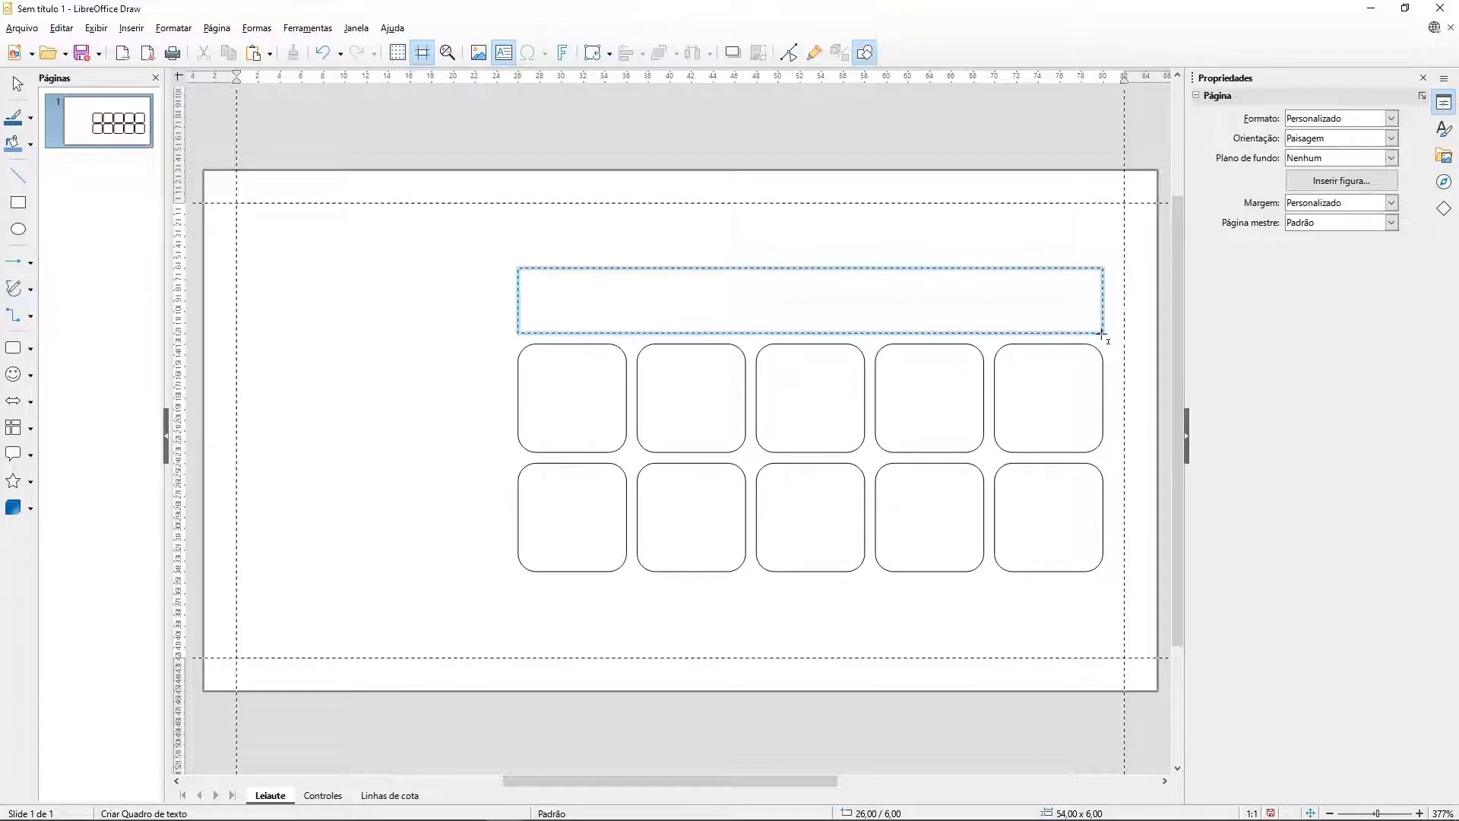
left_click_drag(1102, 332, 1104, 333)
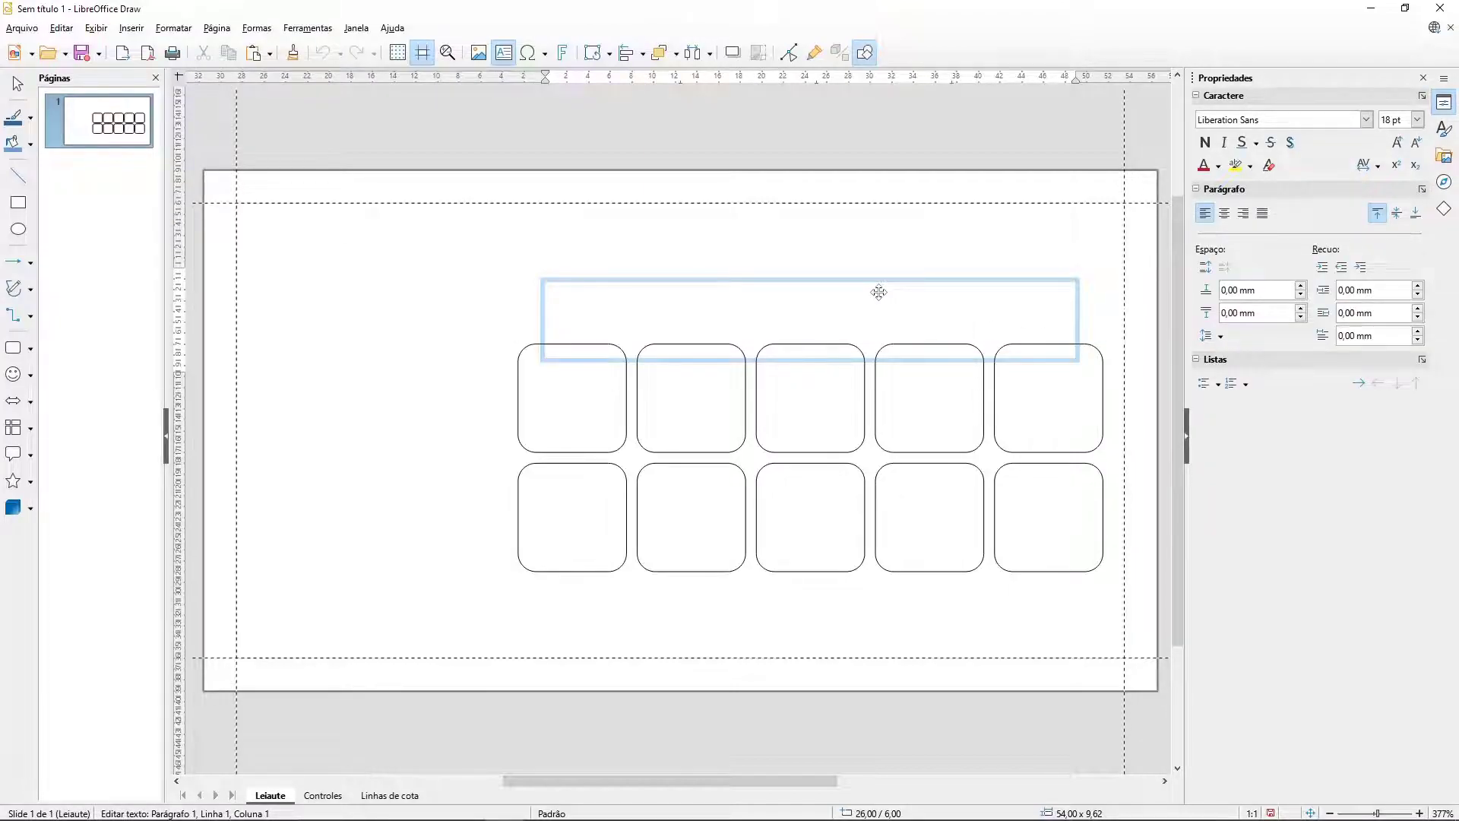
type("Te")
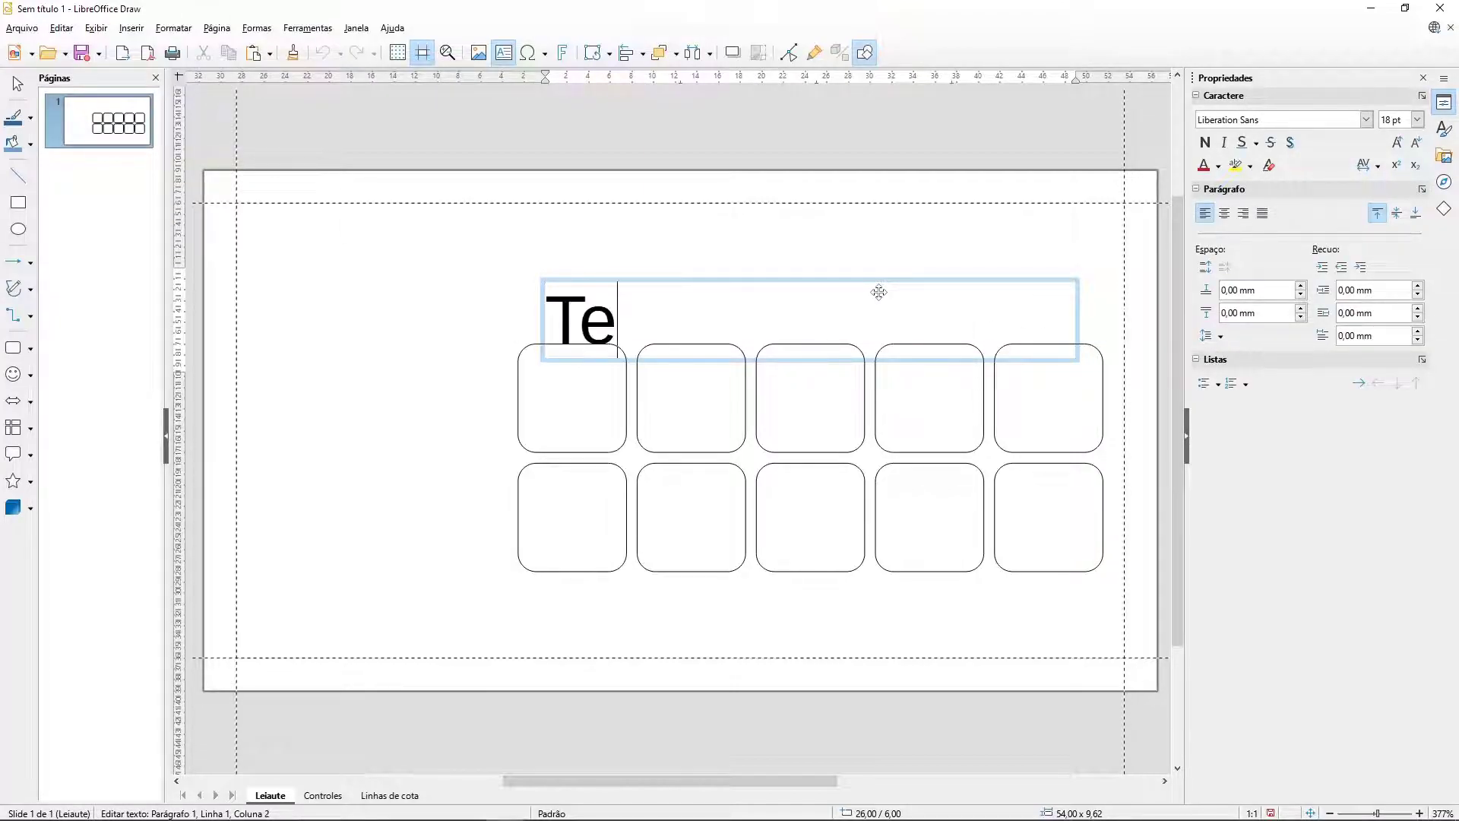
type("xto da regra")
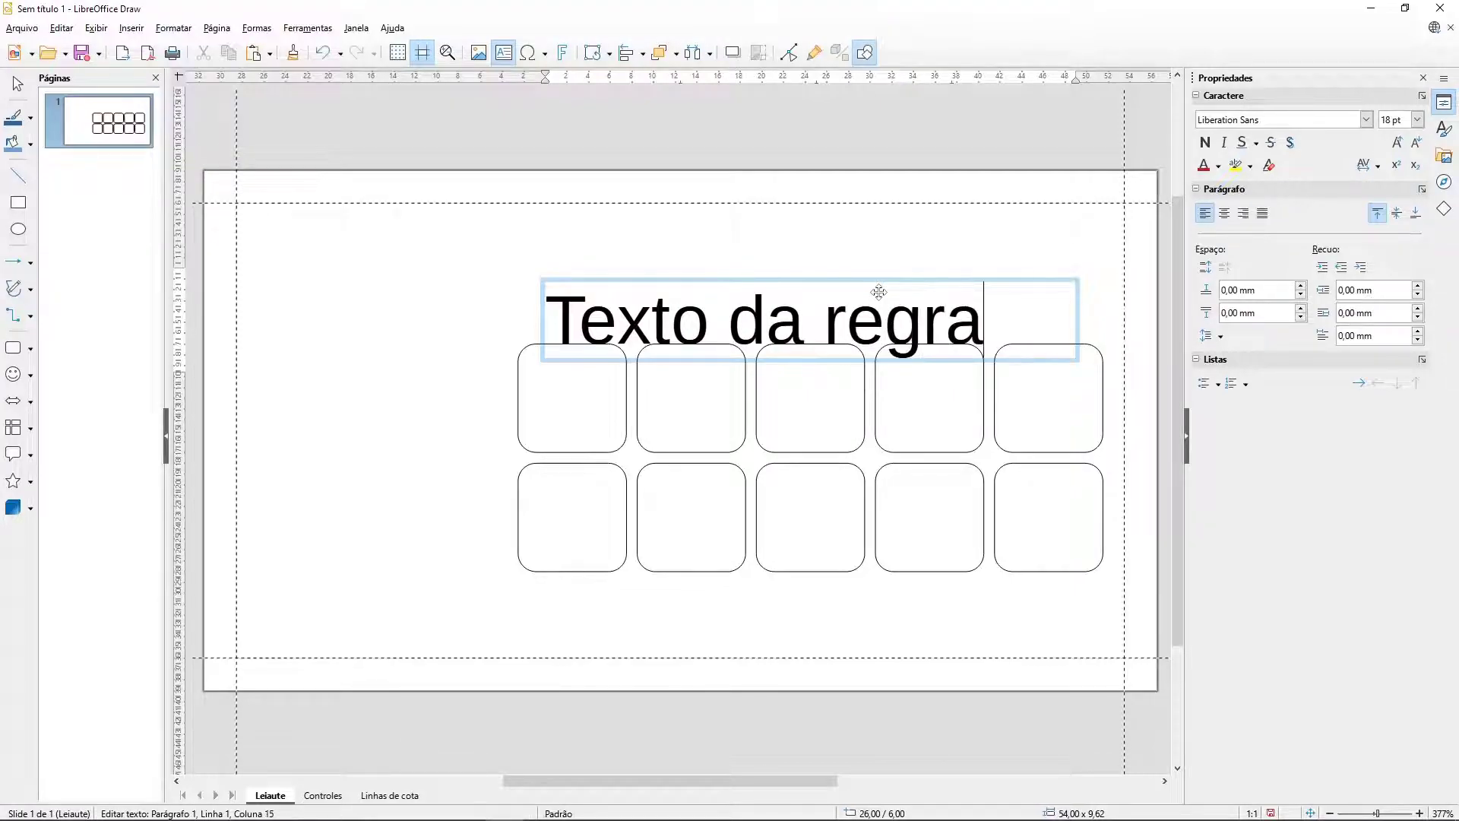
key("Escape")
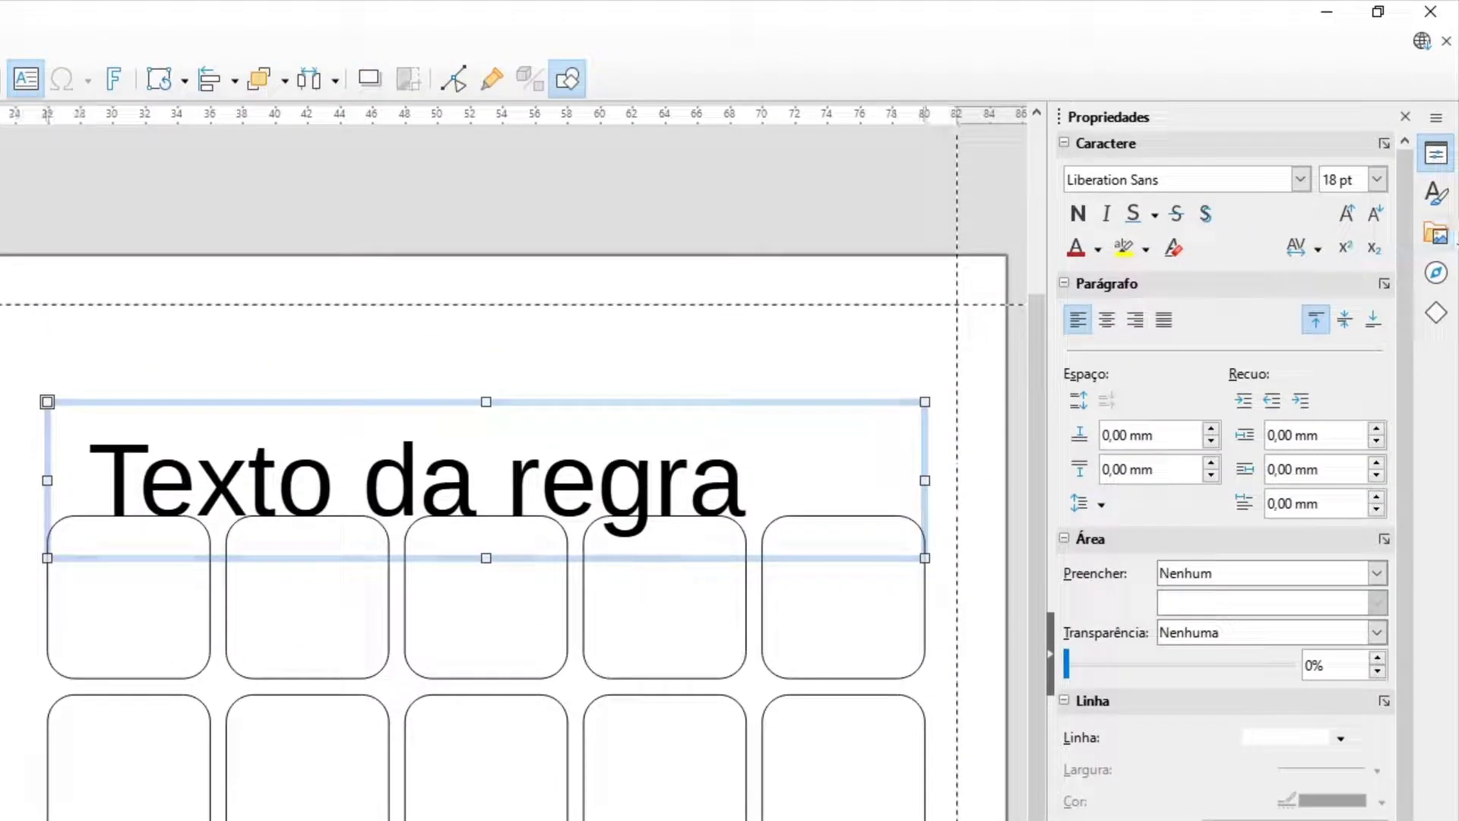
Step: Reduce the font size of "Texto da regra" to 10,5 pt and deselect the text box
left_click(1376, 215)
left_click(1376, 215)
left_click(1377, 215)
left_click(1376, 216)
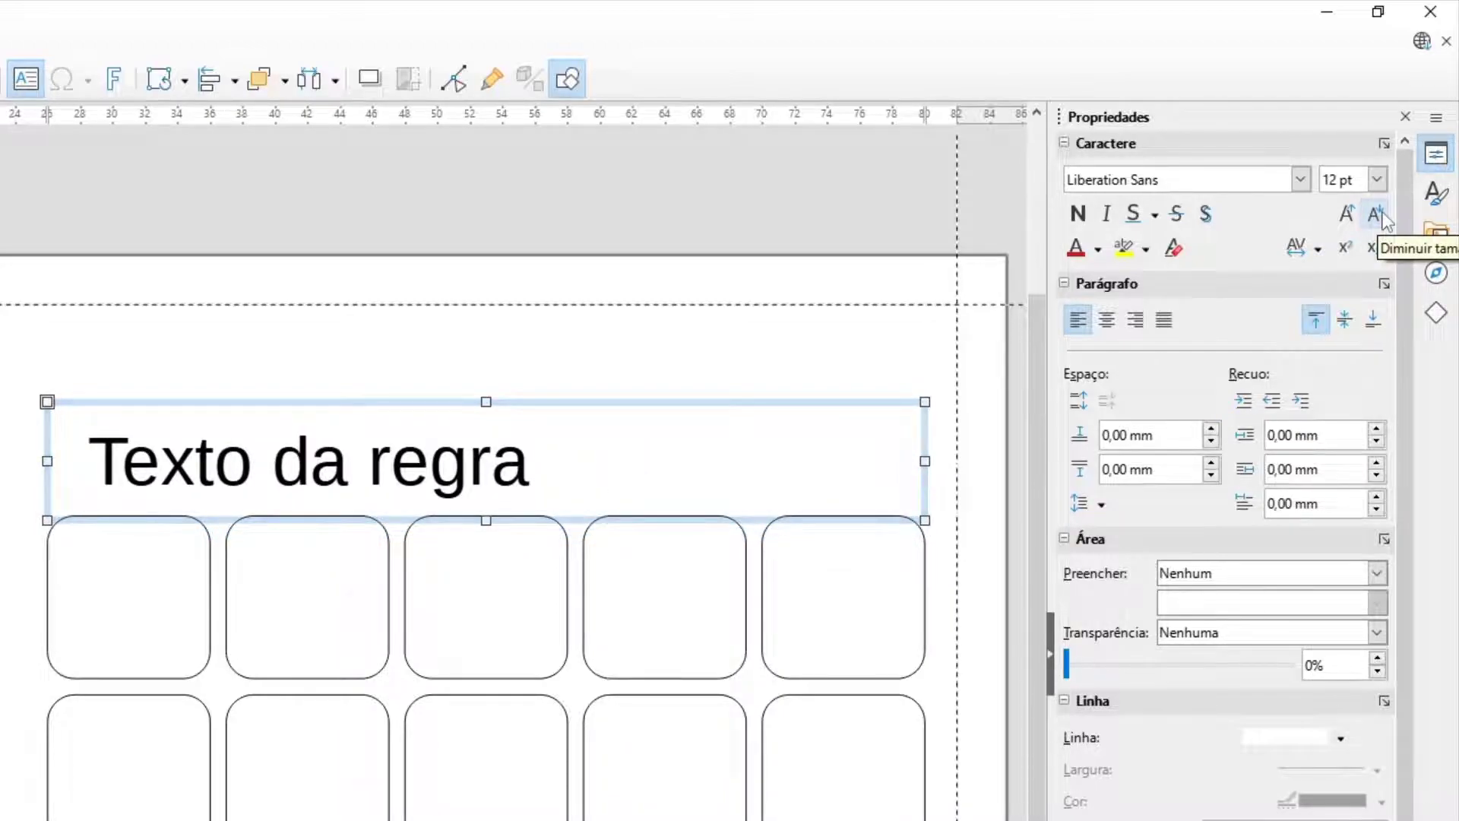
left_click(1377, 215)
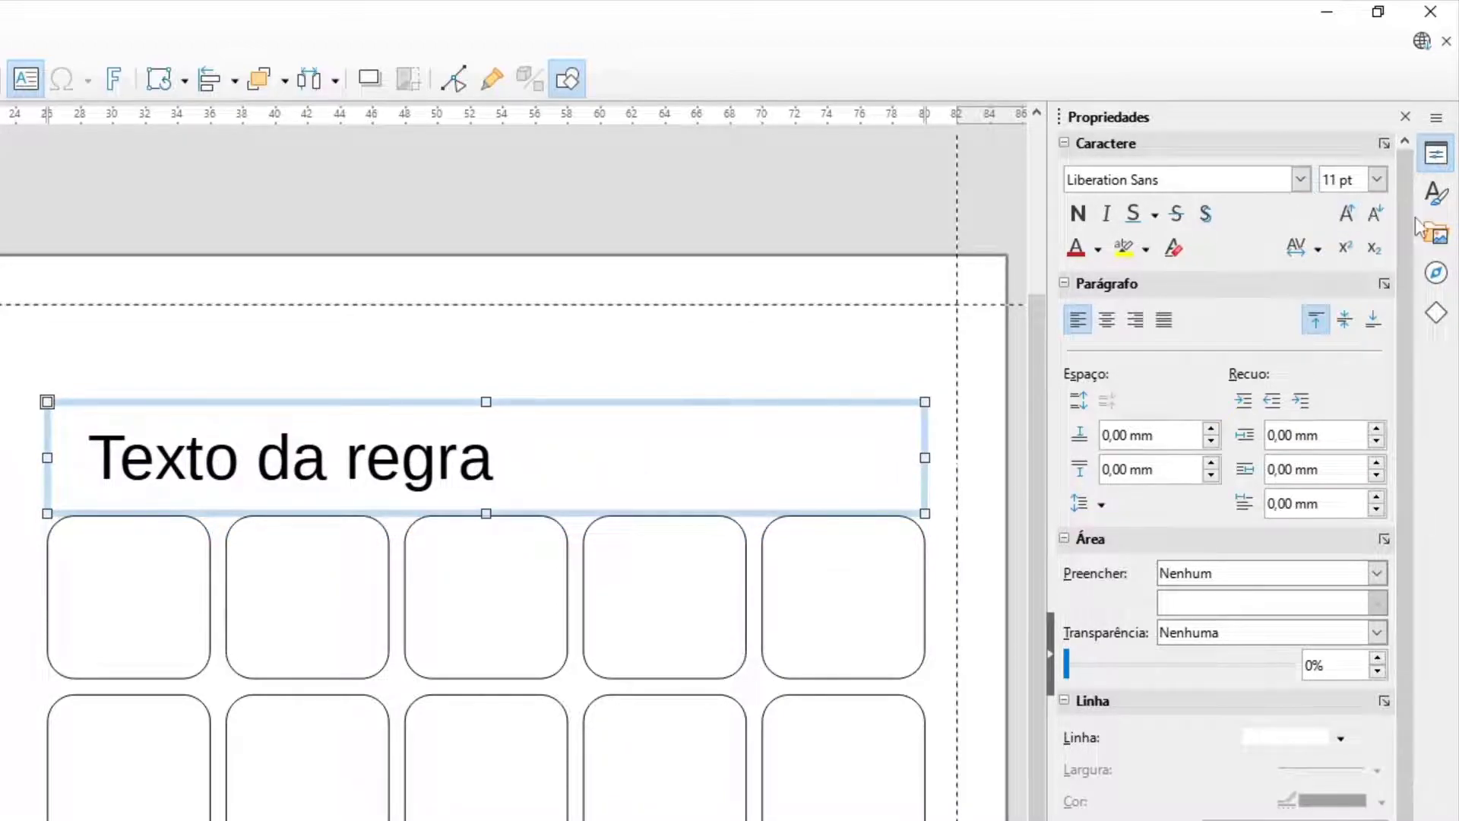
left_click(1377, 215)
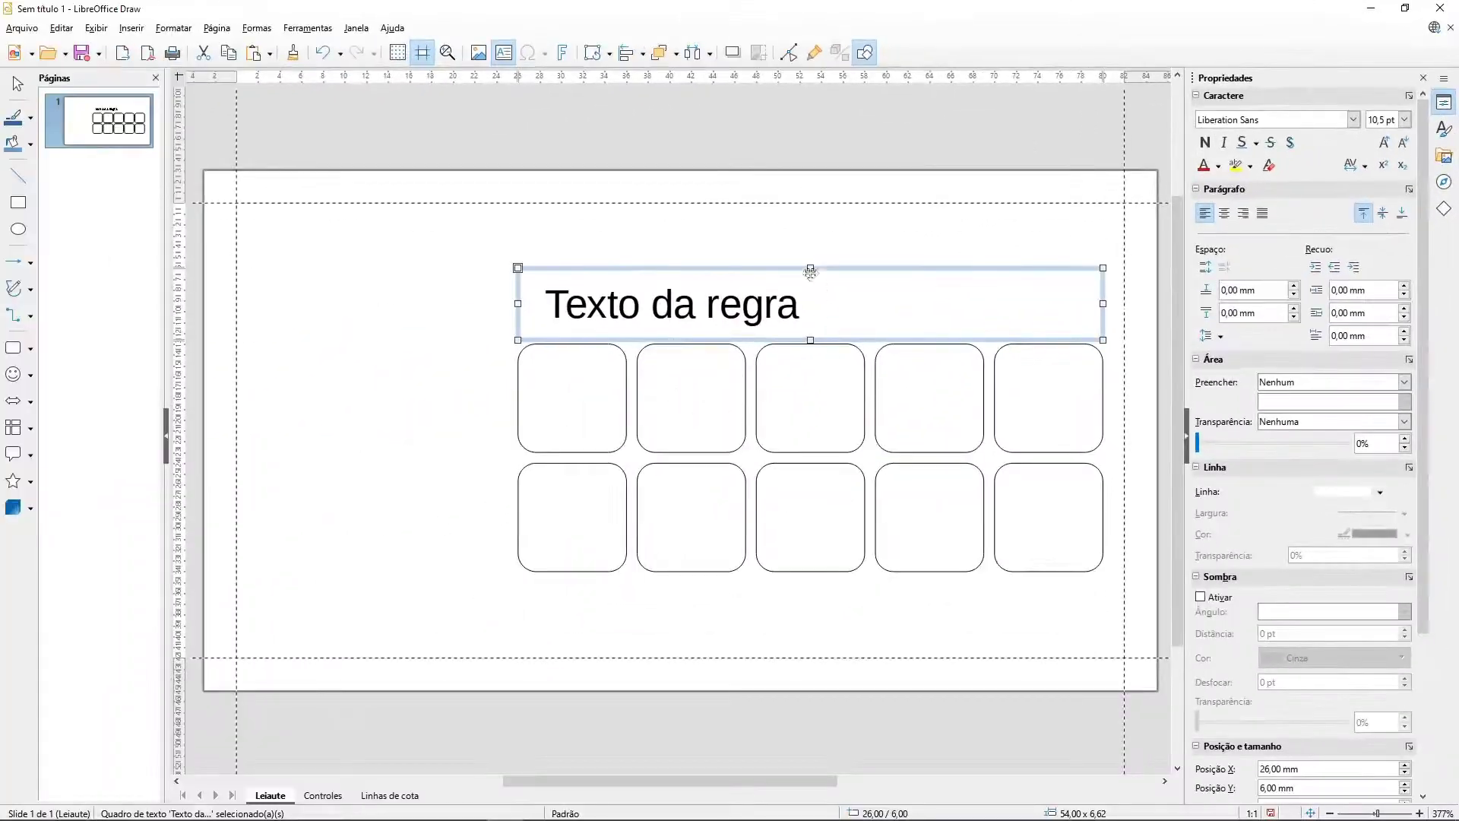
left_click(469, 346)
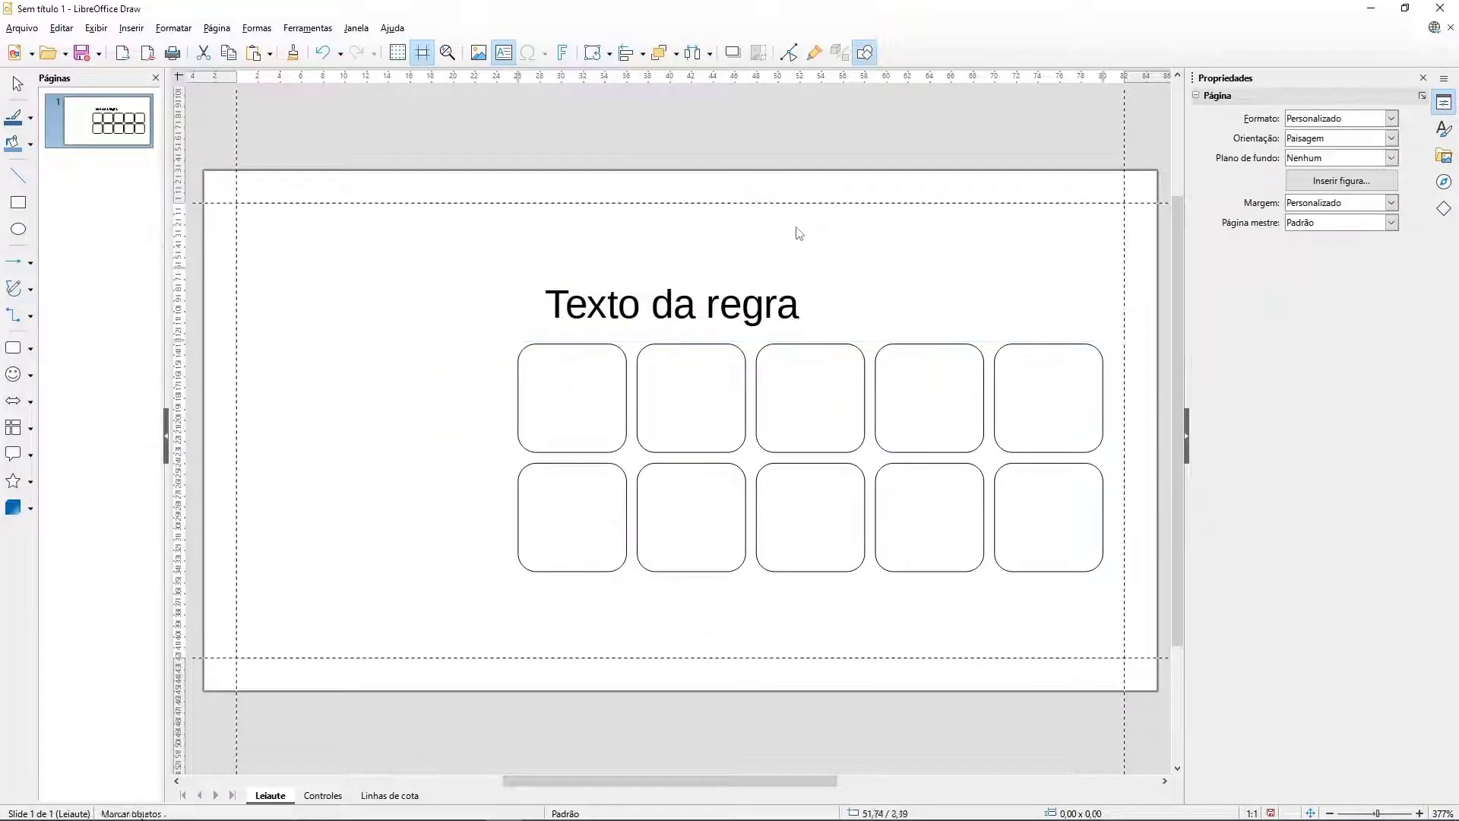
Step: Nudge the text box up 3 mm to Y 3 mm and reduce its font size to 10 pt
double_click(1443, 813)
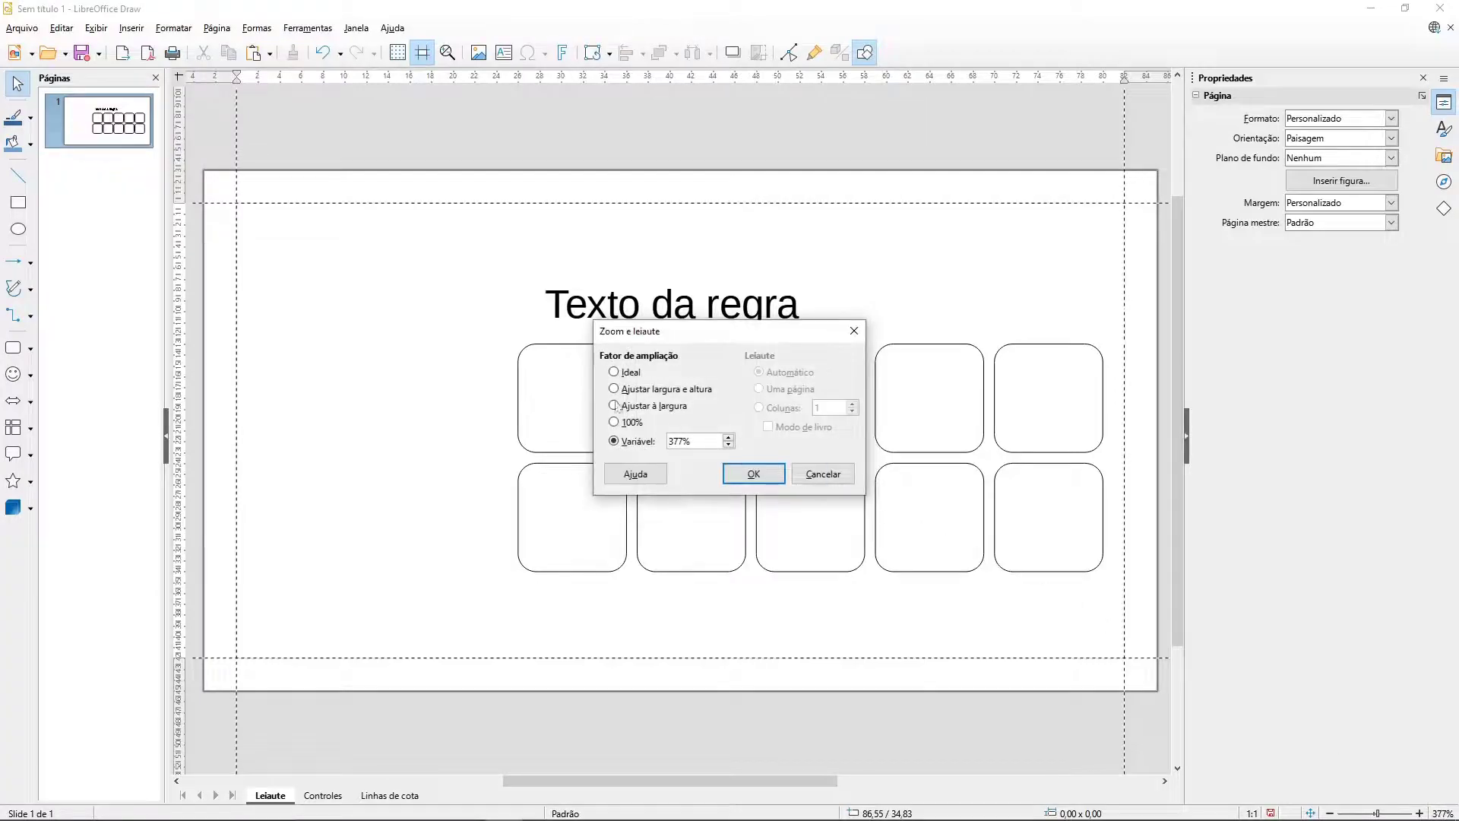
left_click(614, 422)
left_click(753, 474)
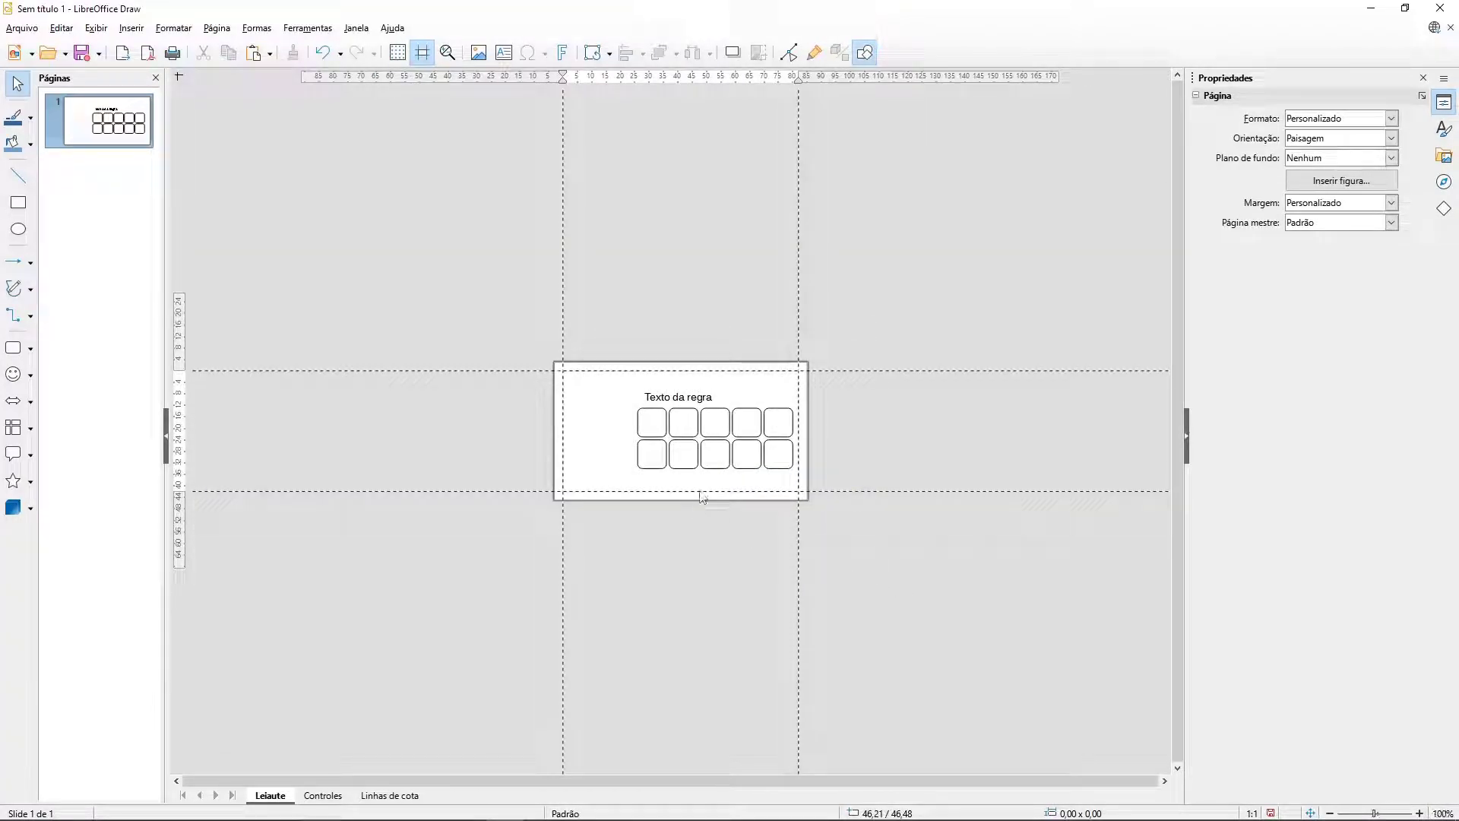
left_click(684, 395)
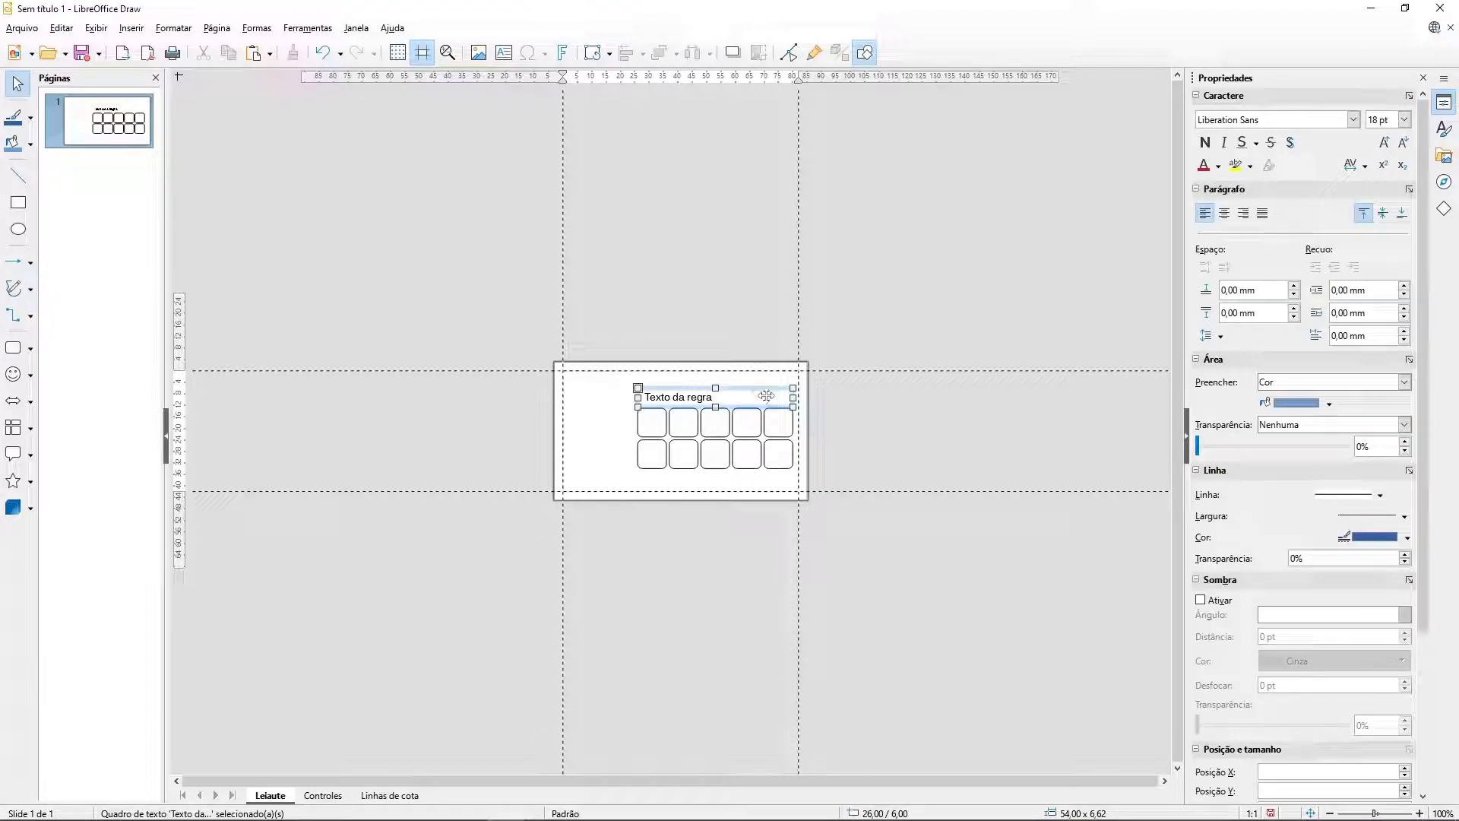
key("Up")
key("Up")
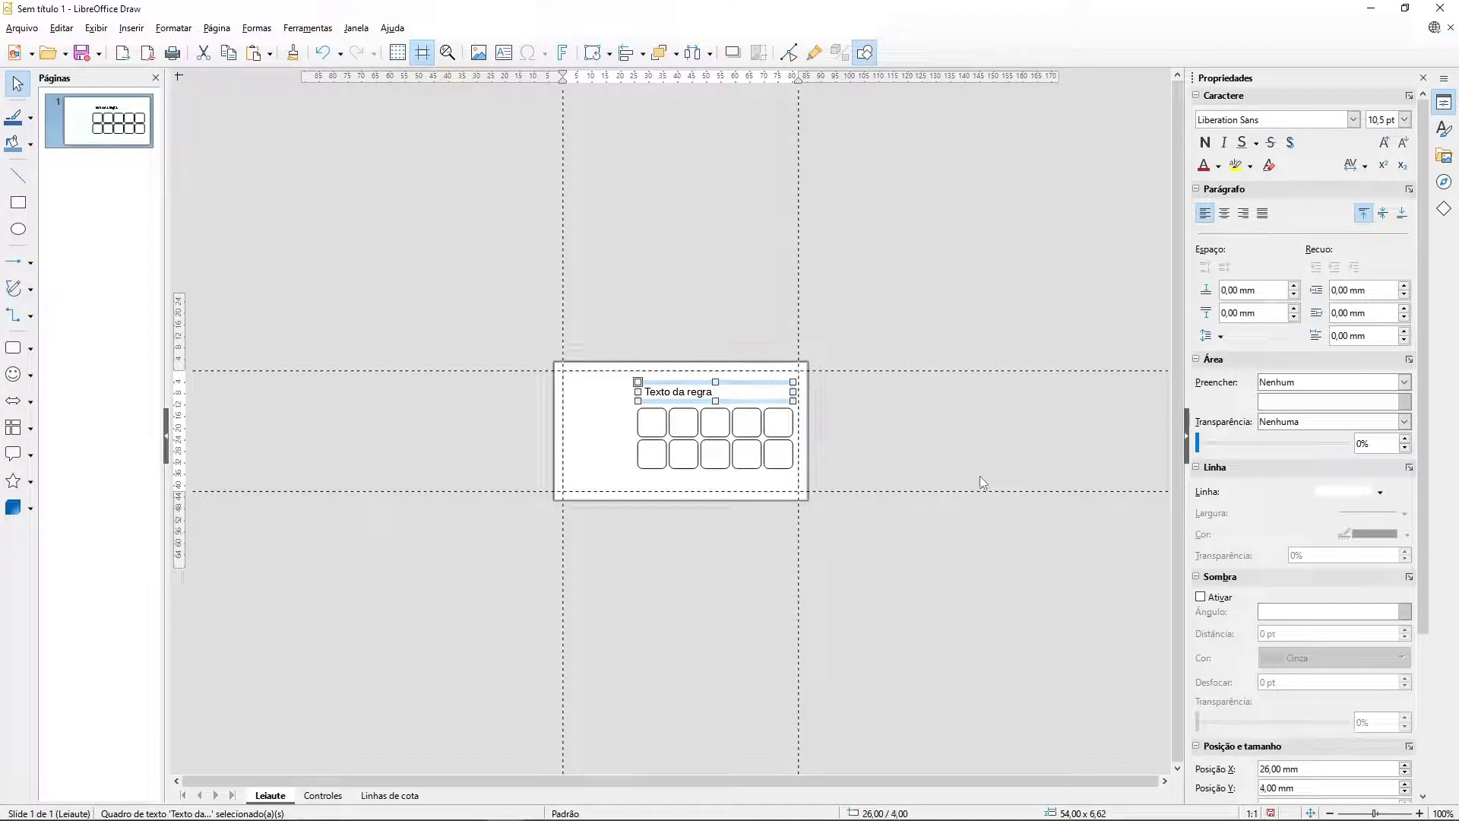
key("Up")
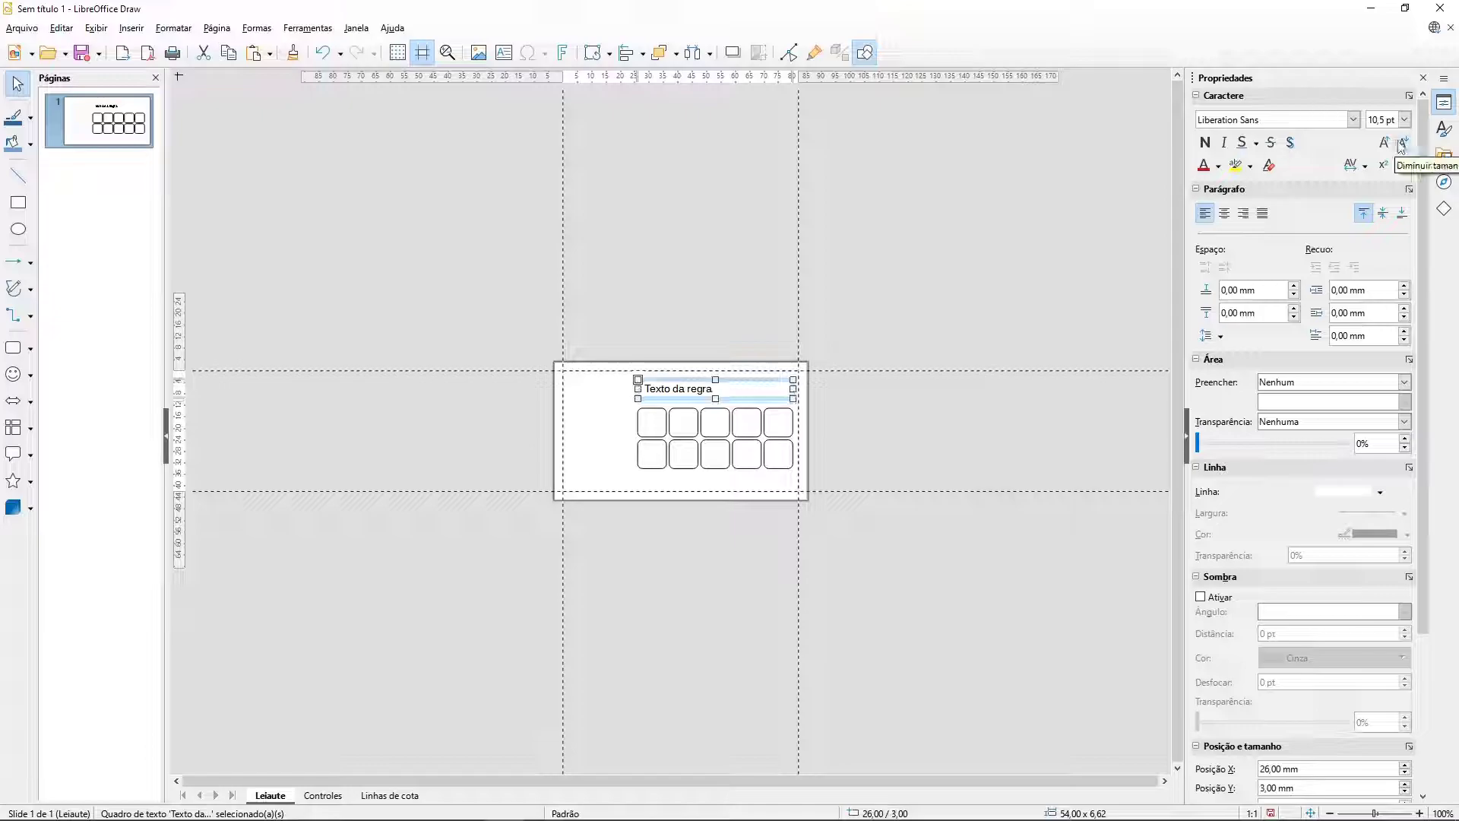
left_click(1401, 144)
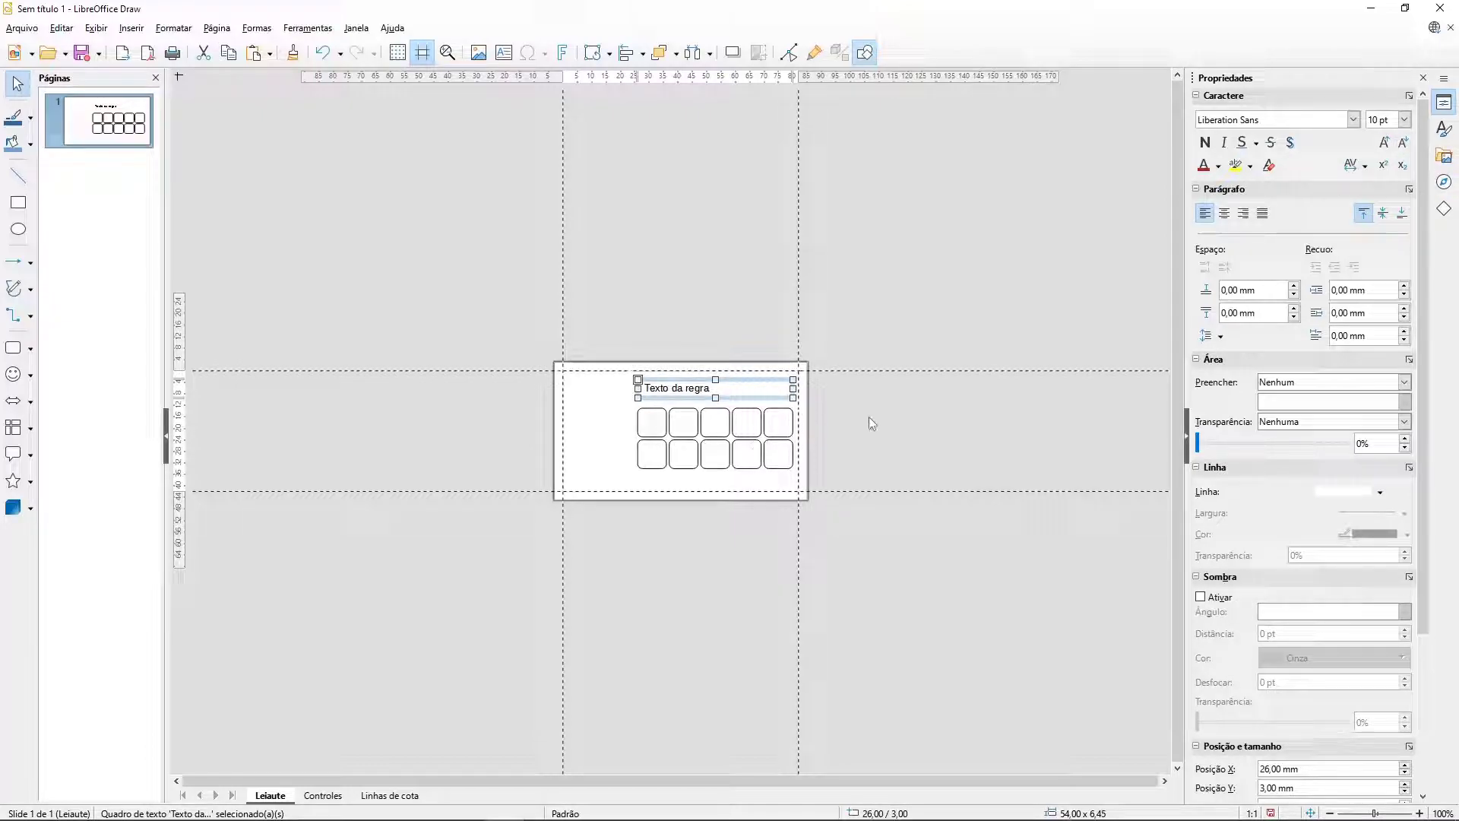
Step: Change the font of "Texto da regra" to Montserrat Medium and centre the text horizontally in its box
scroll(677, 417, "up", 5)
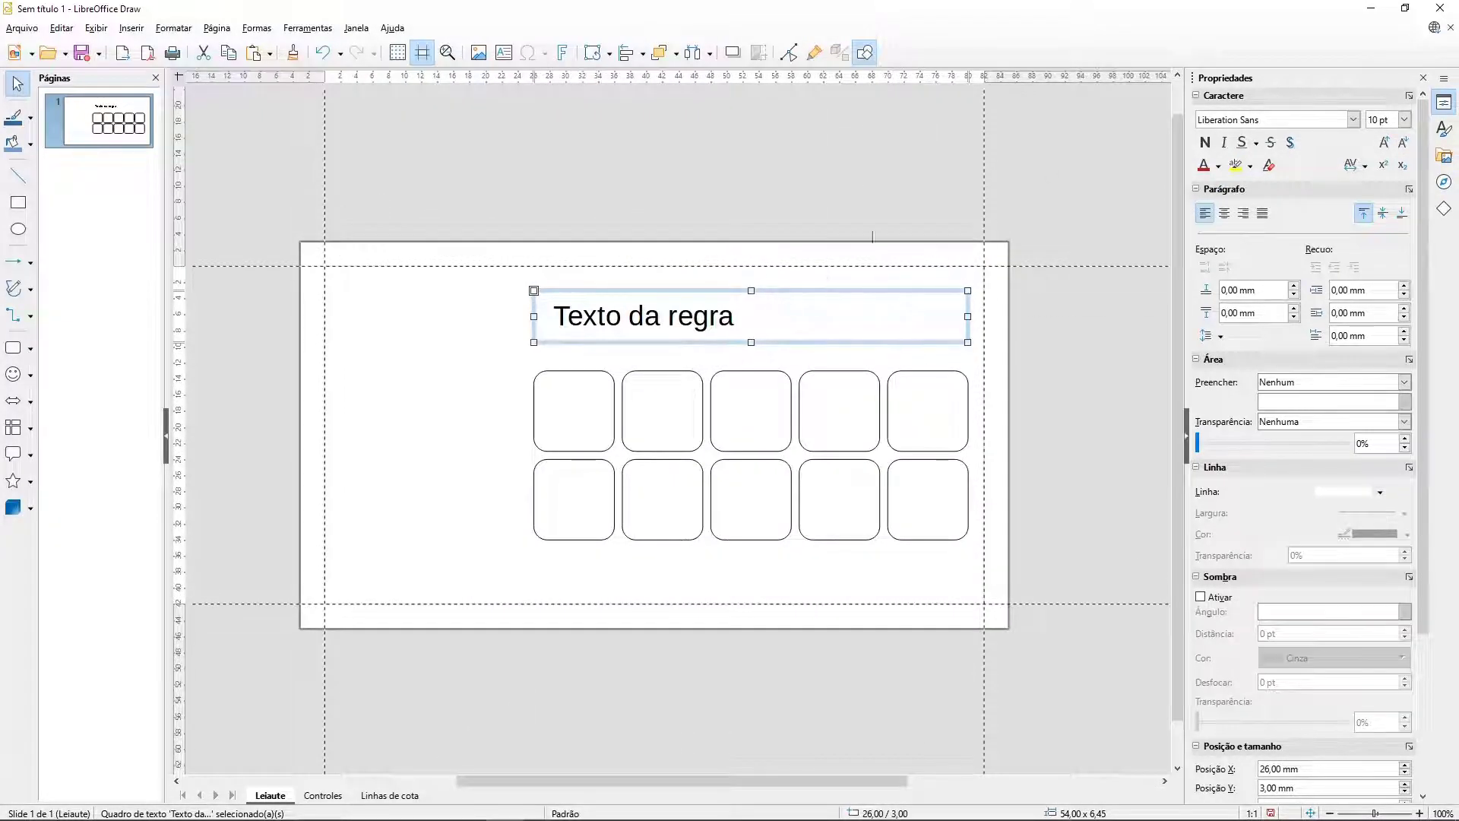
left_click(1354, 120)
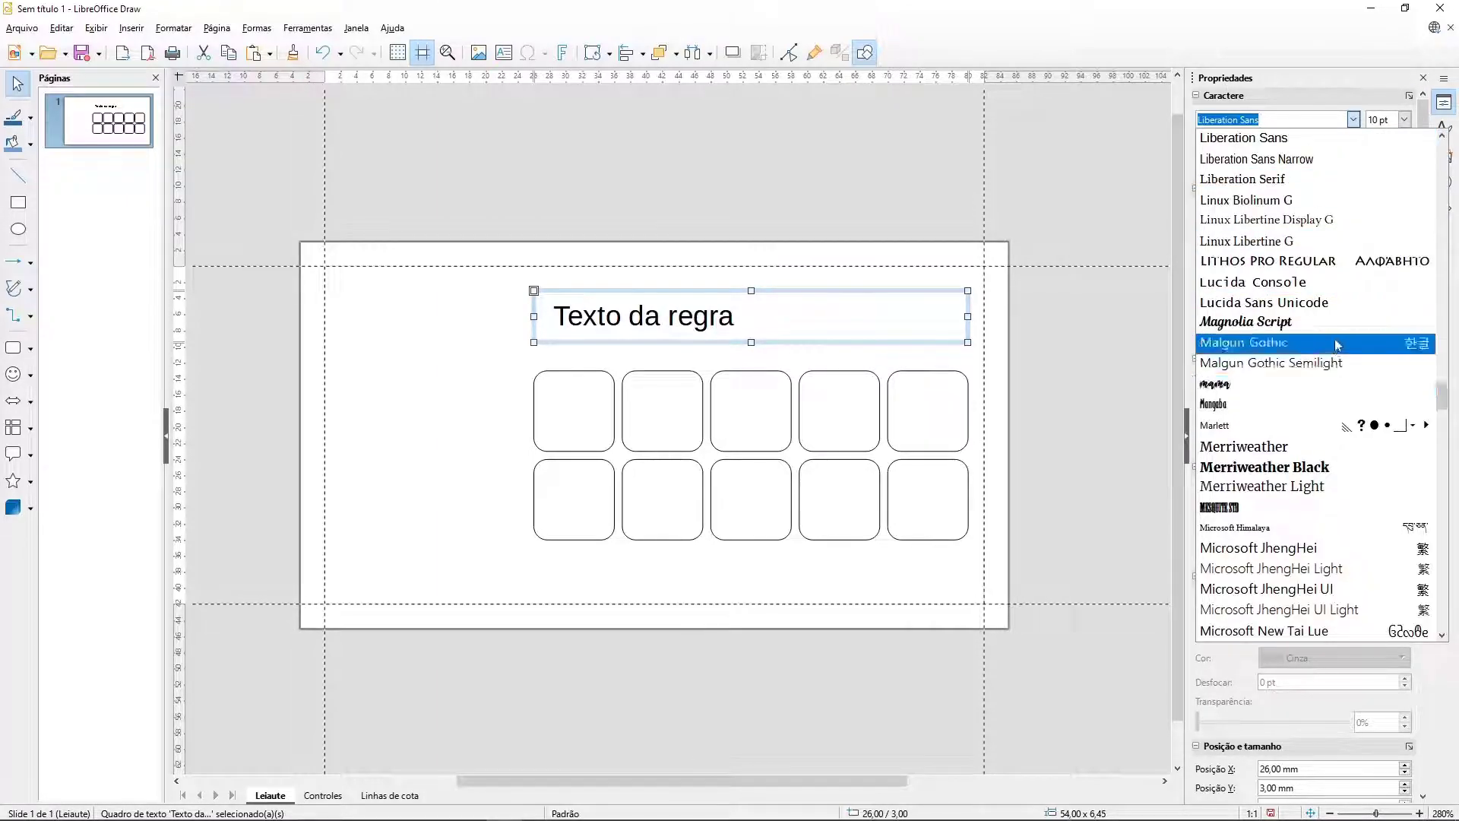
scroll(1337, 344, "down", 12)
scroll(1323, 351, "up", 3)
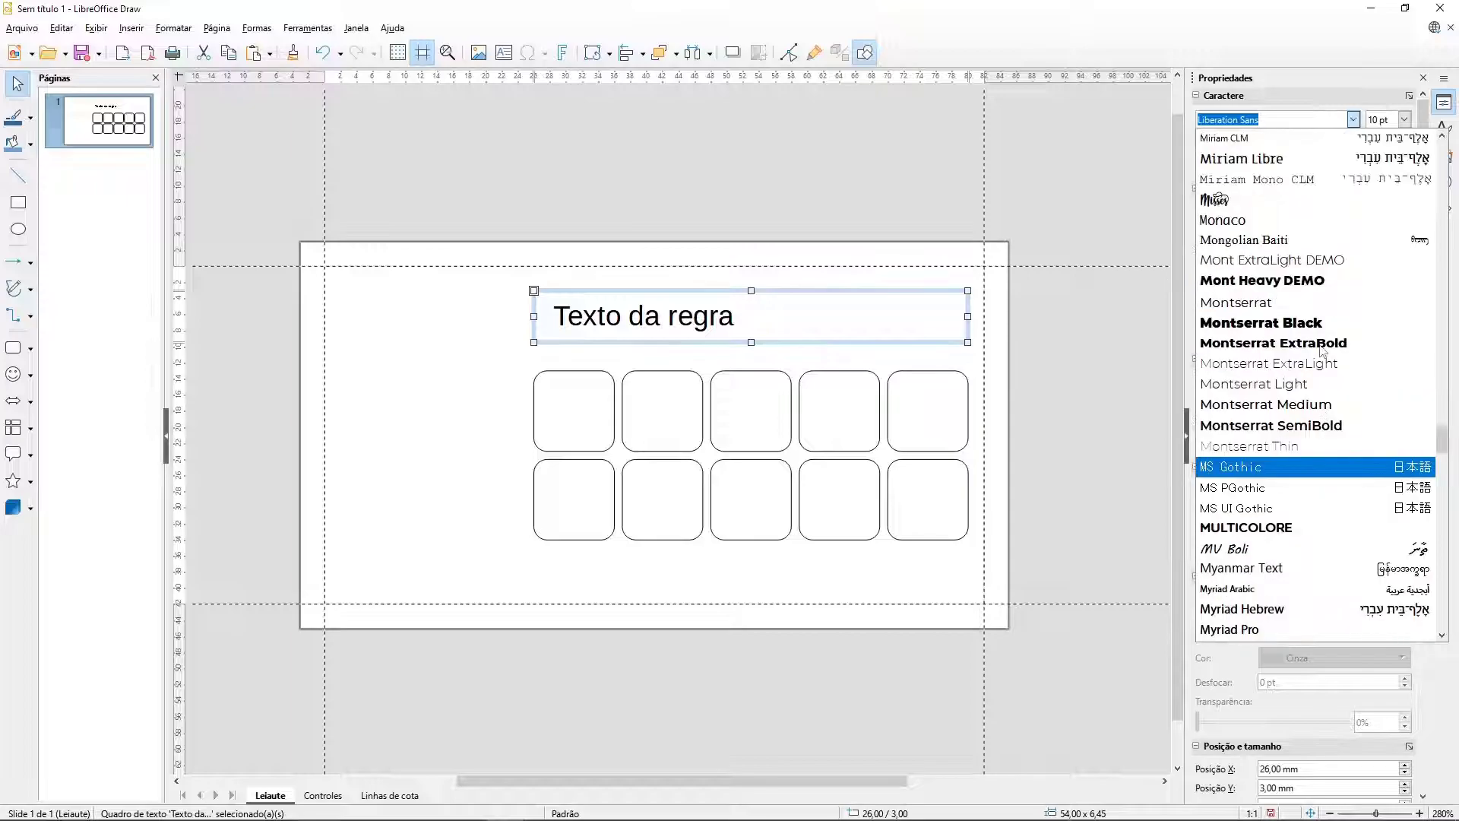
scroll(1323, 352, "up", 1)
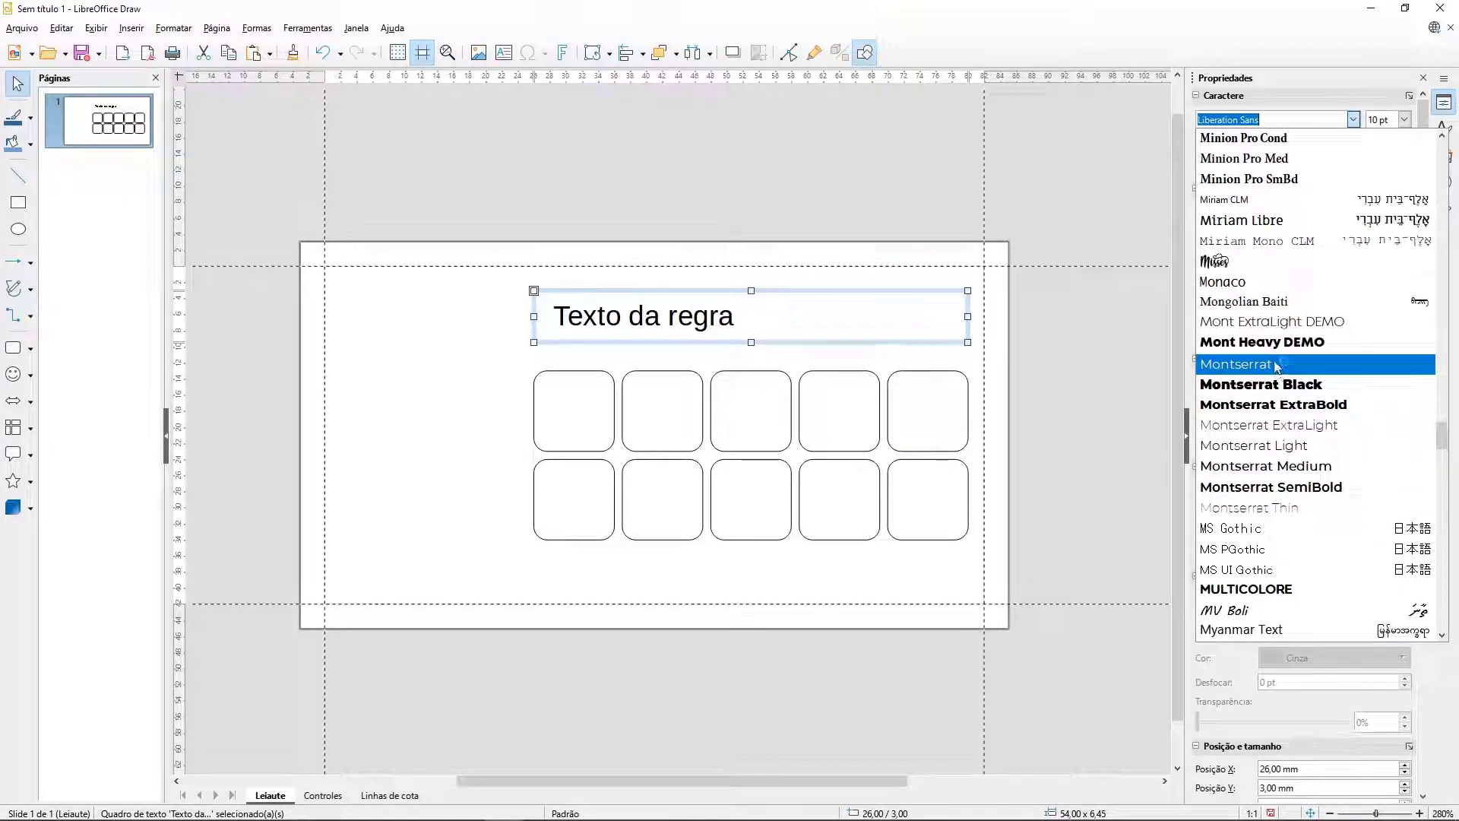
left_click(1322, 471)
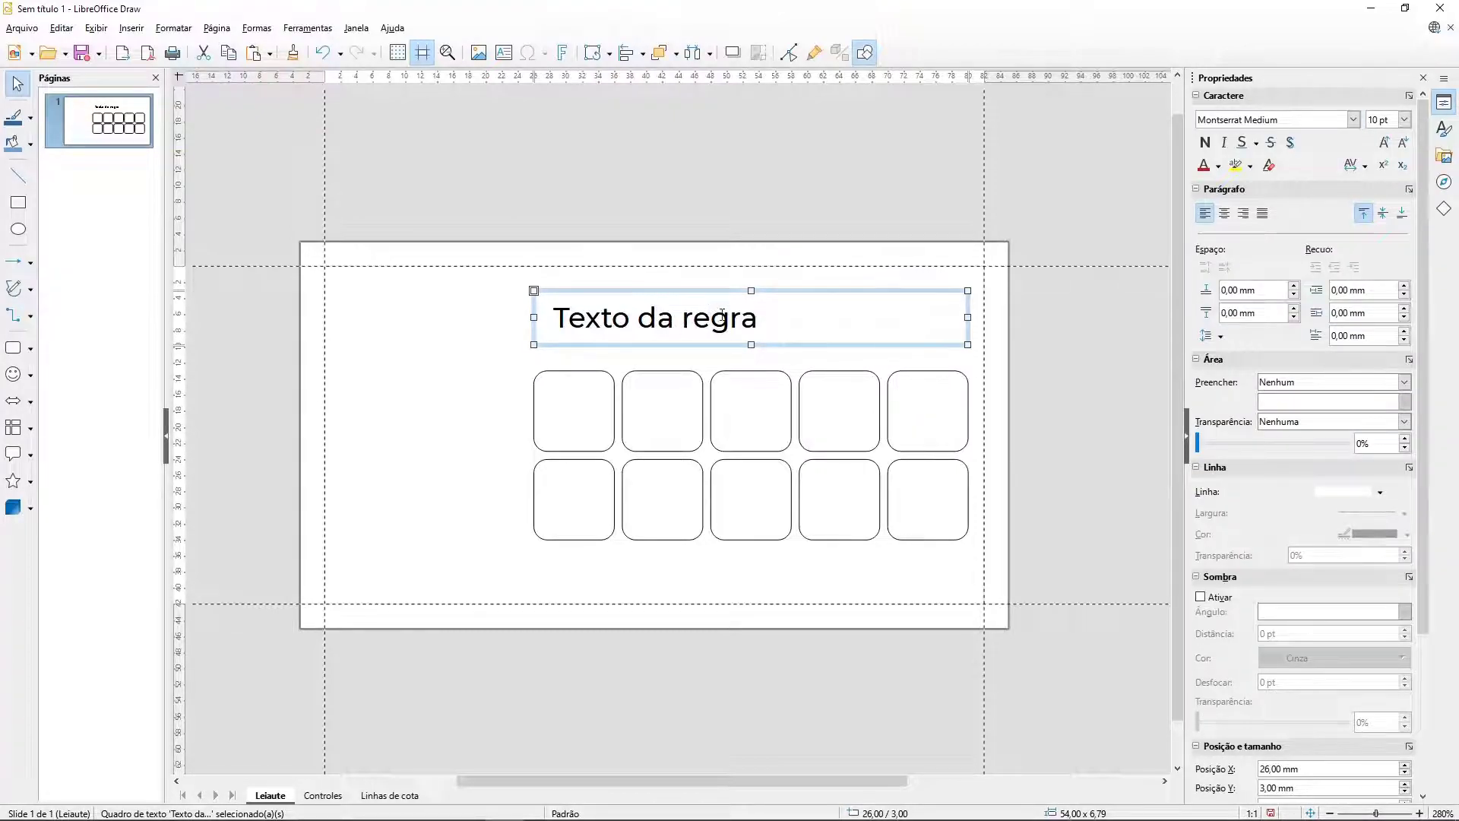
left_click(1224, 213)
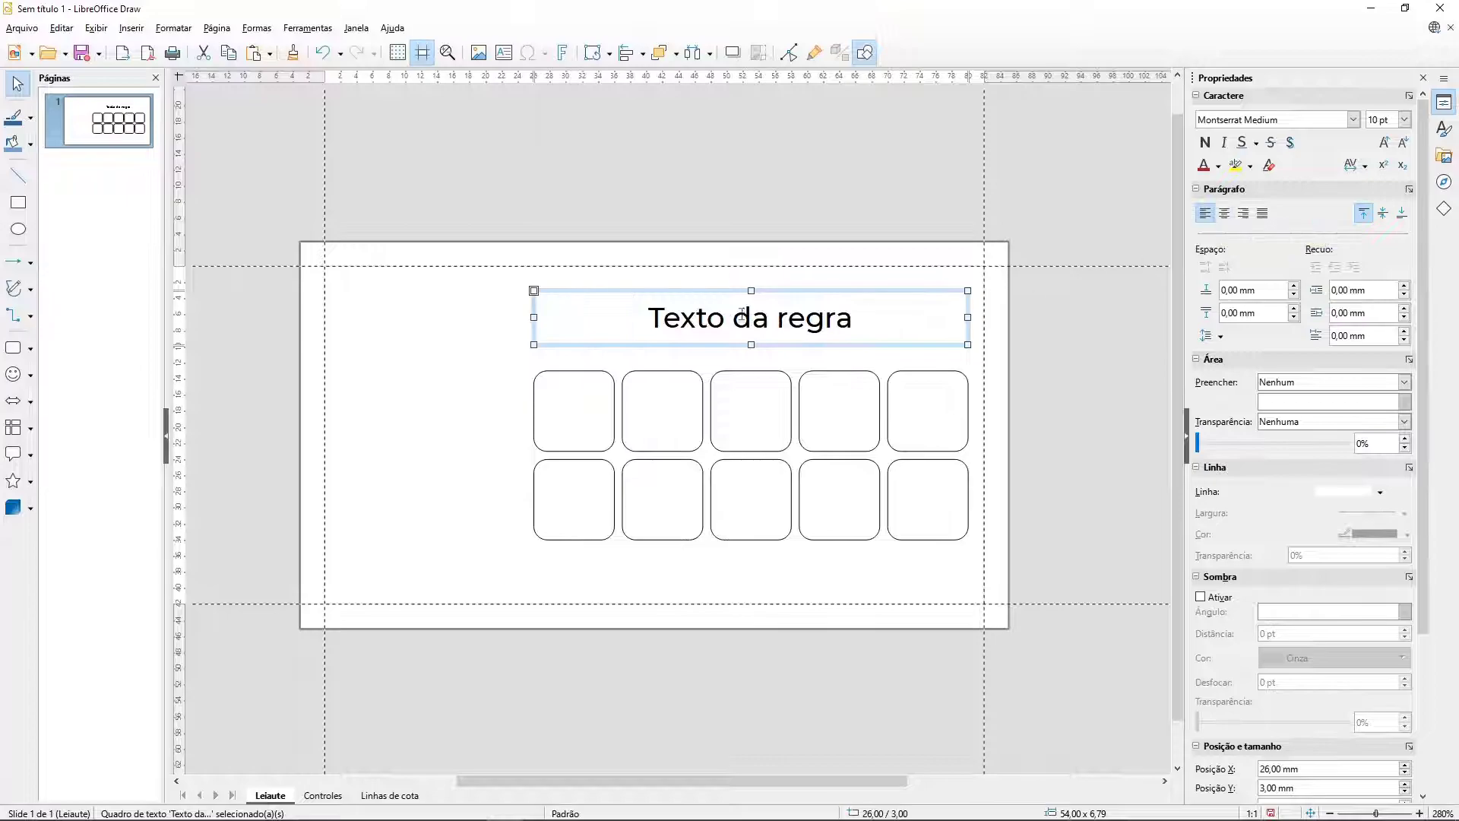
Step: Move the text box up to Y 1 mm and replace its text with "Após 9 cortes de cabelo, o 10º corte é grátis!"
left_click_drag(769, 295, 767, 271)
left_click(949, 299)
key("ctrl+a")
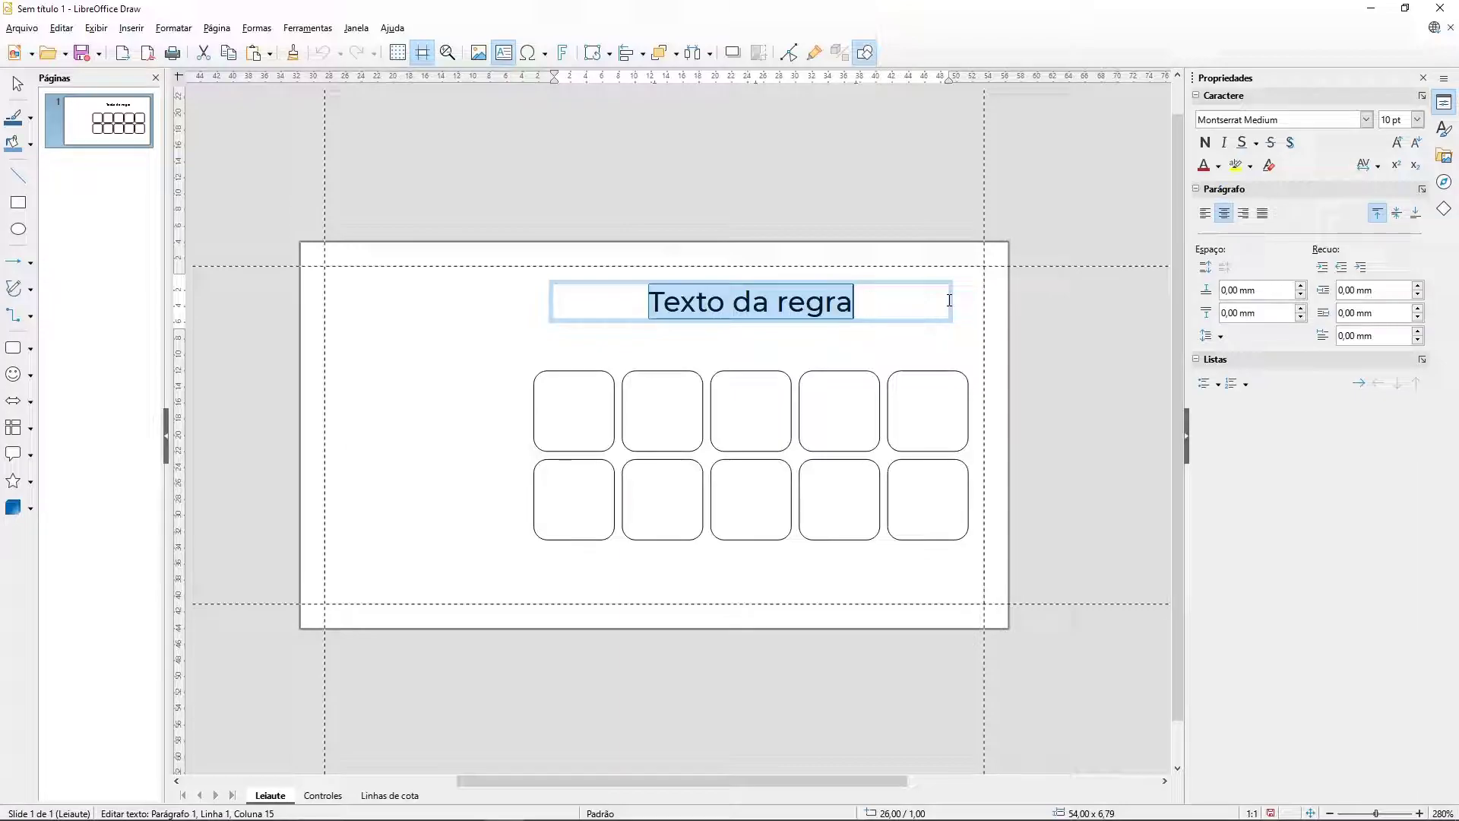
key("Delete")
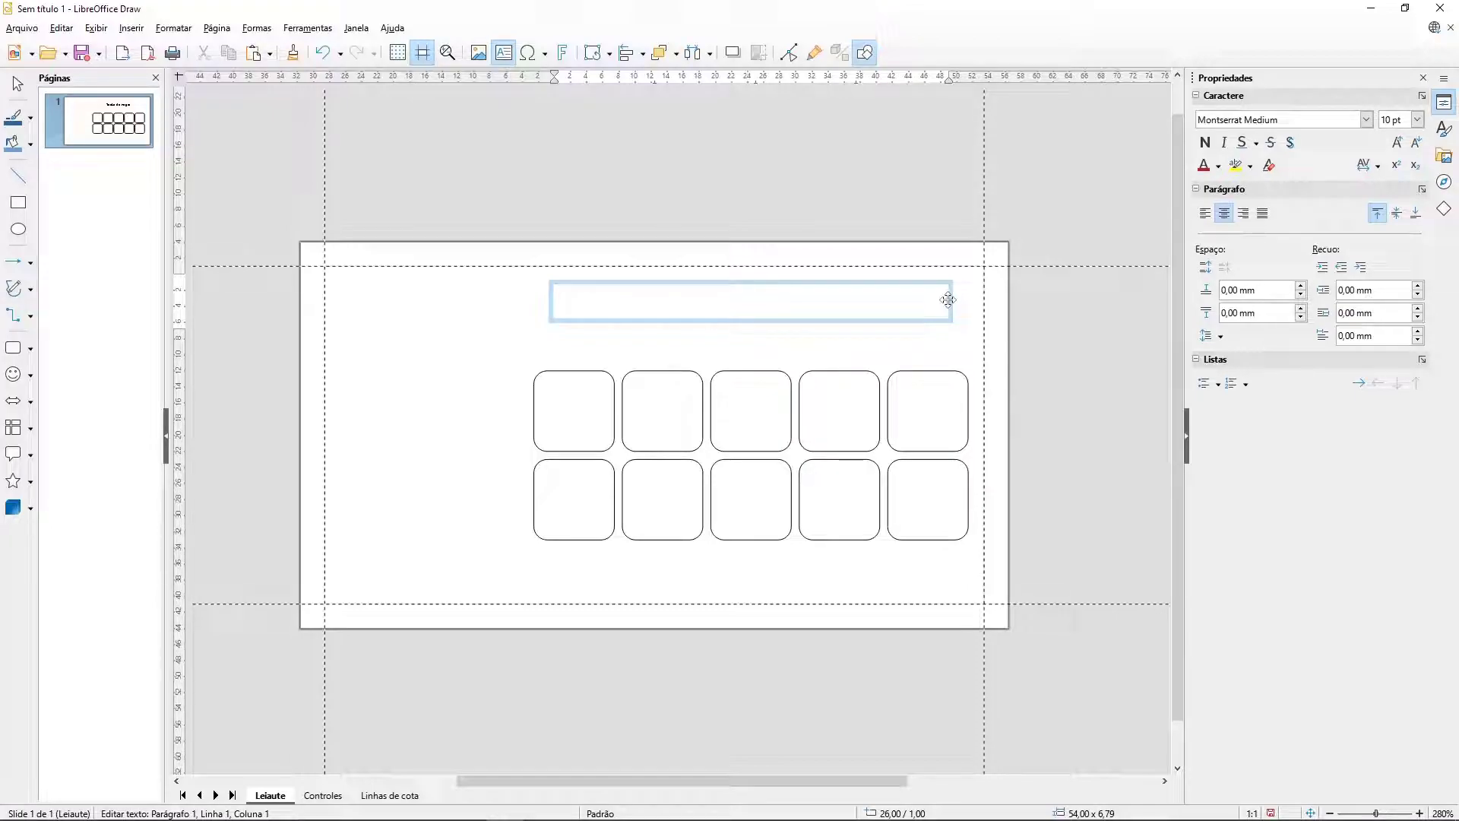
type("ós 9 cor")
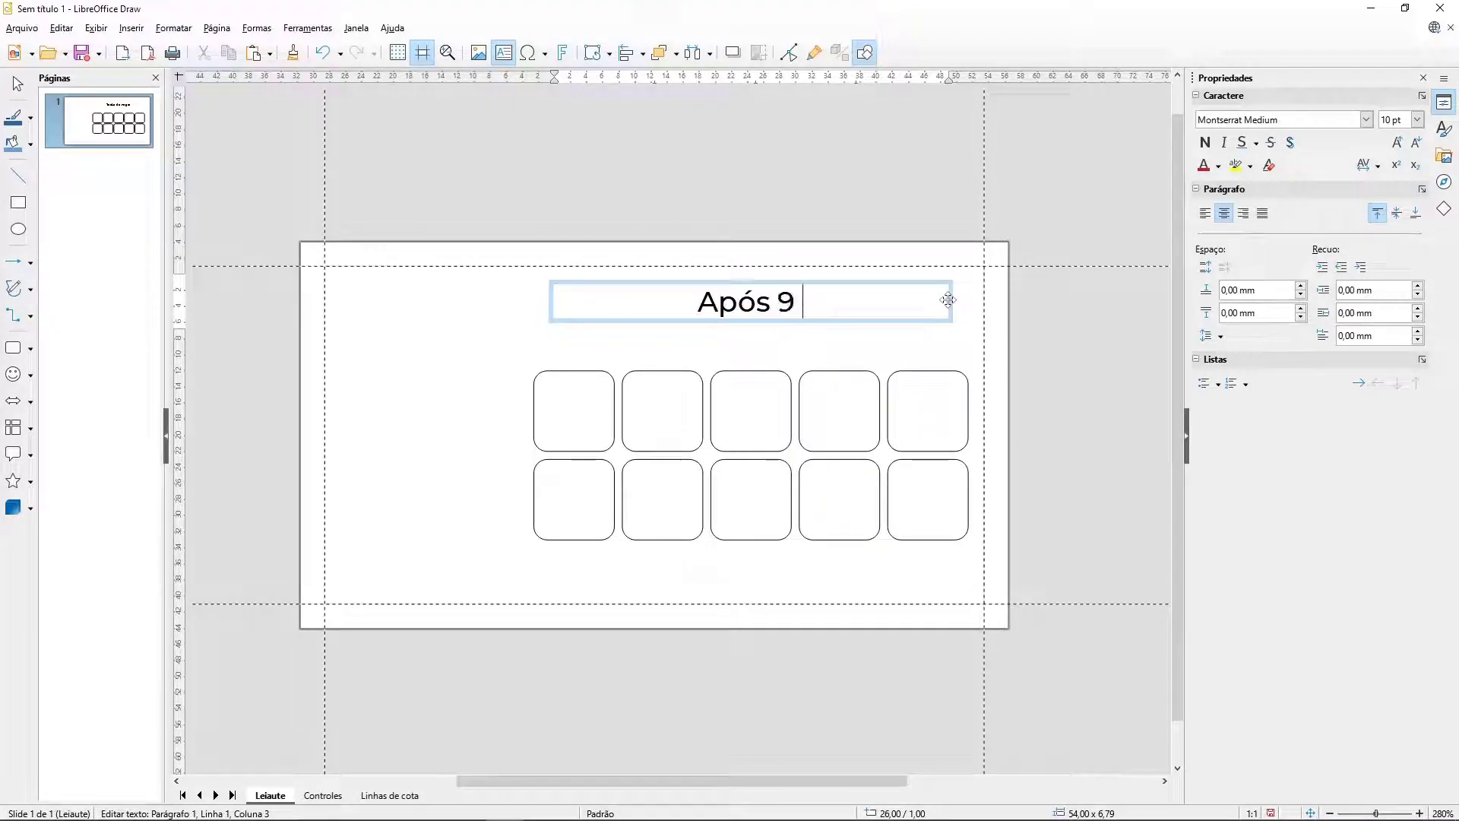
key("BackSpace")
type("ortes")
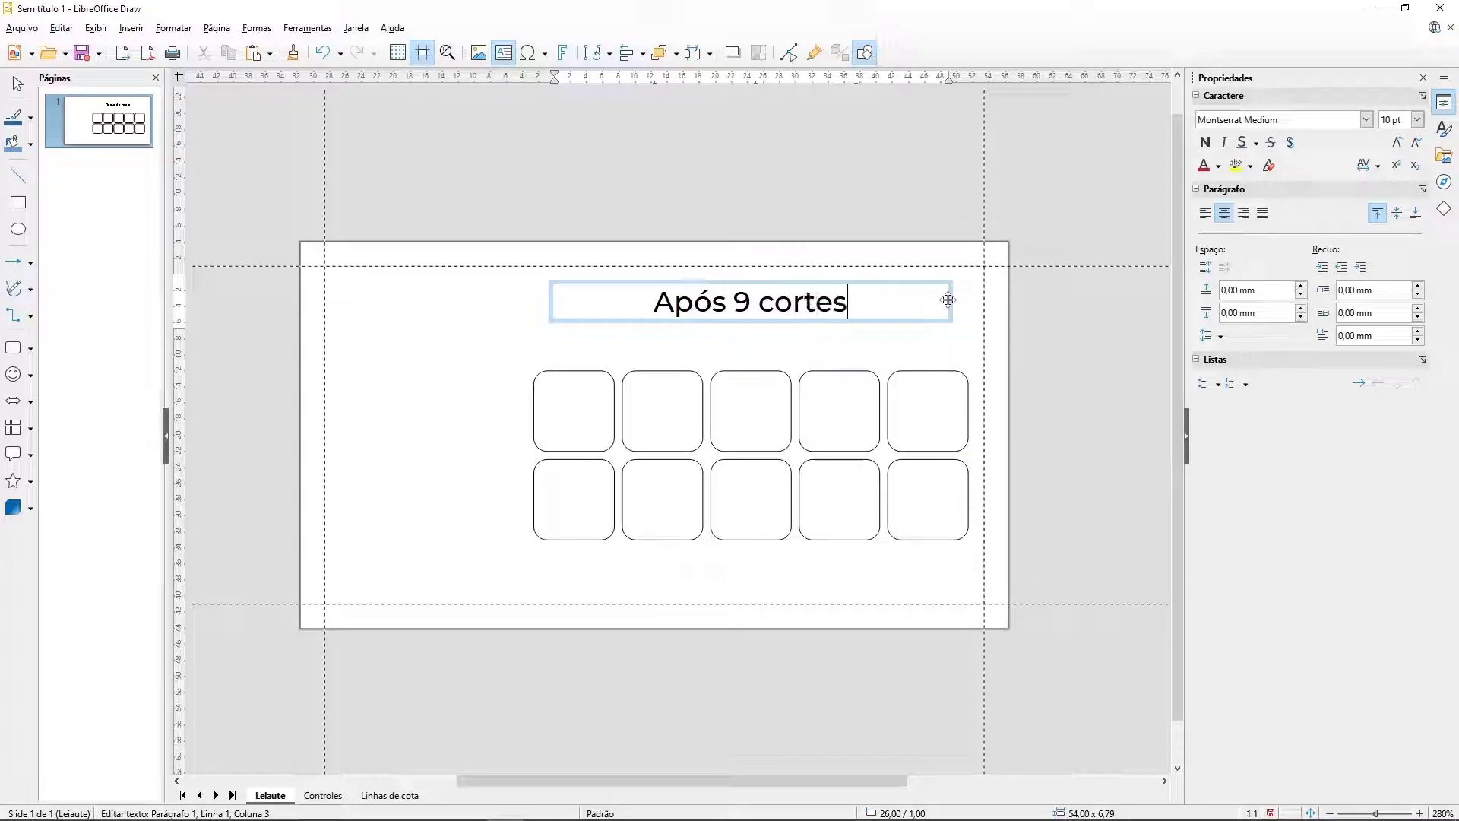
type(" de cabelo")
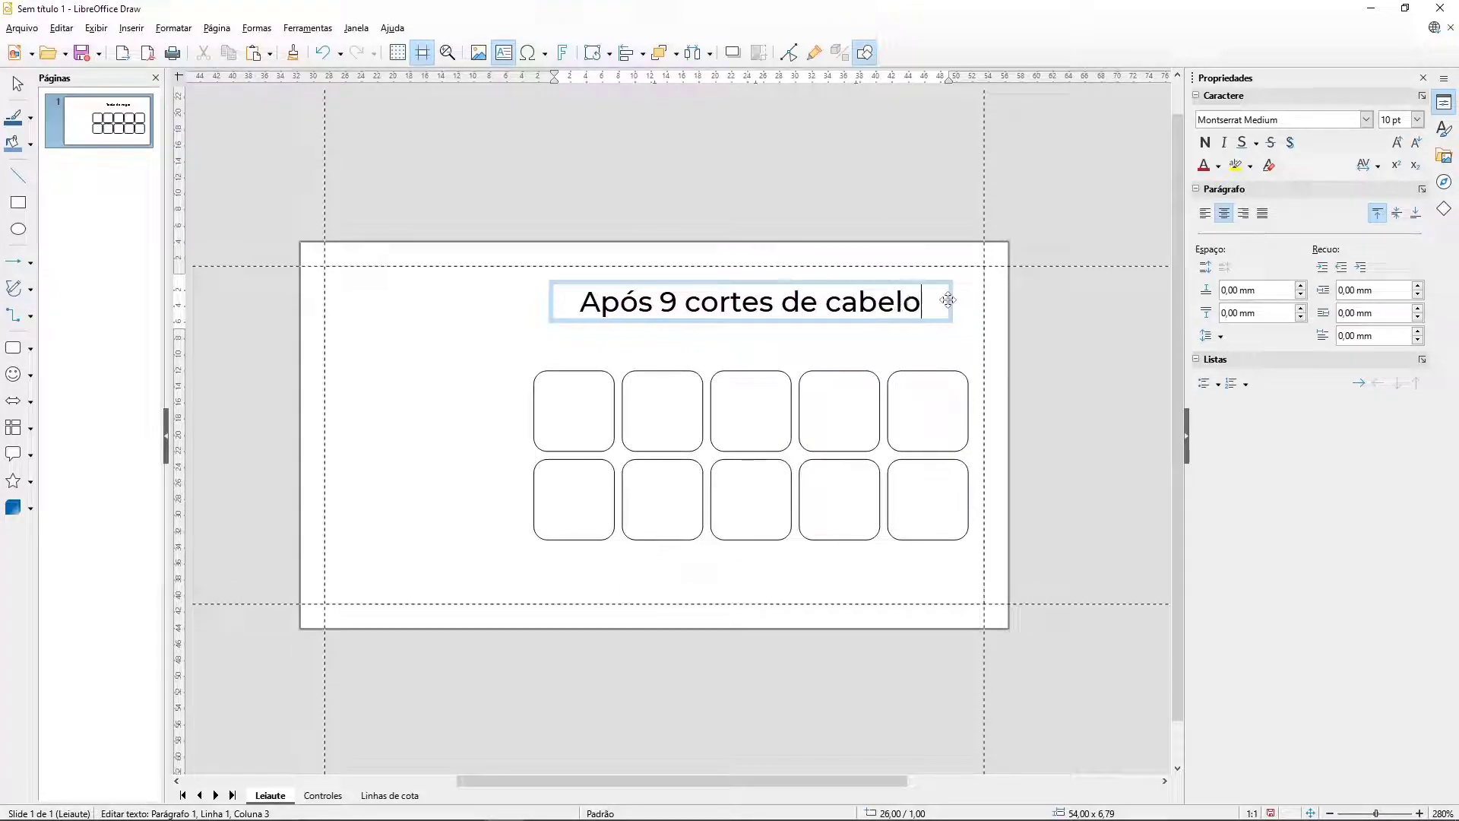
type(", o 10°")
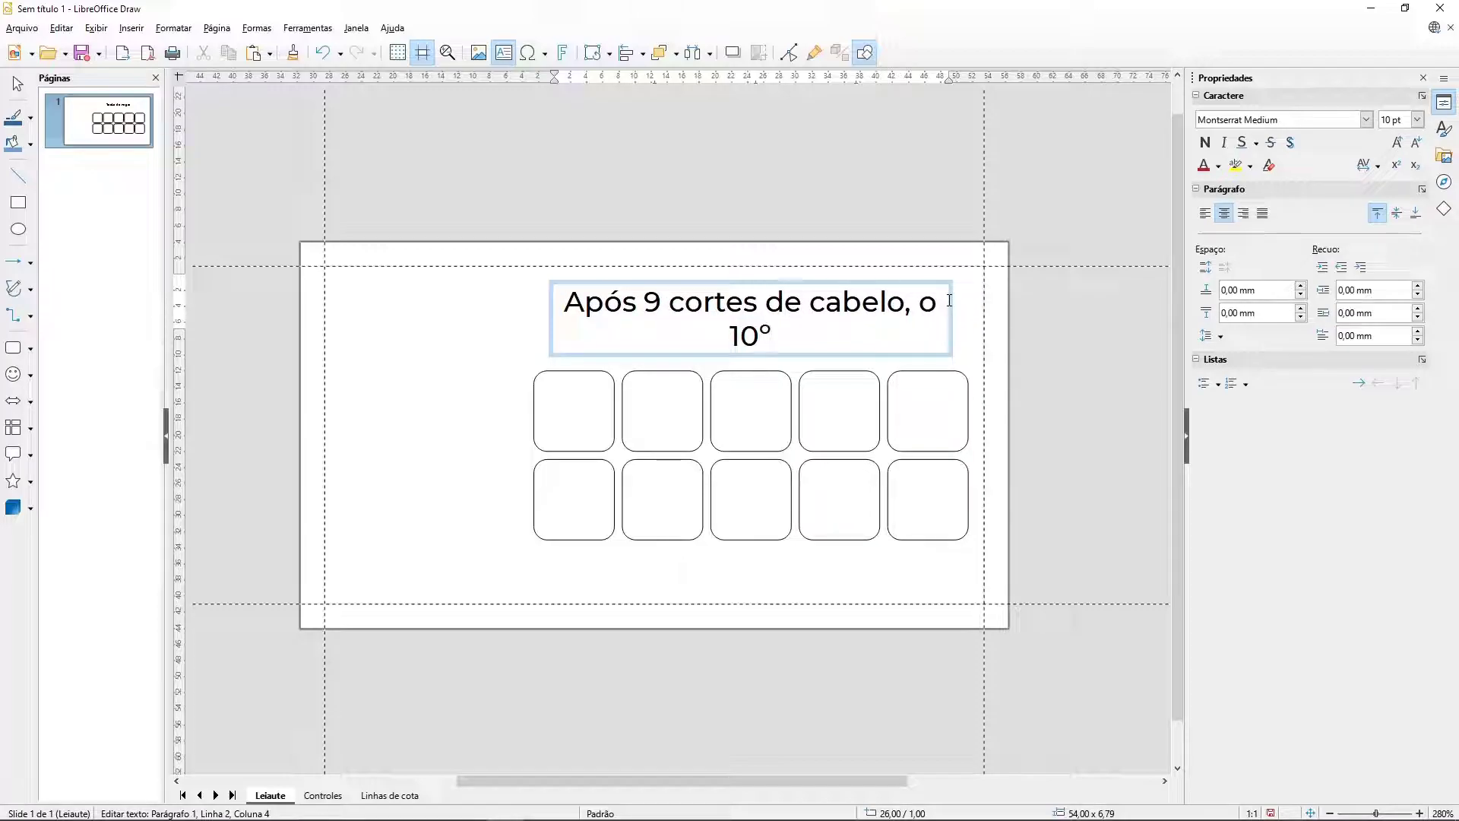
type(" corte ")
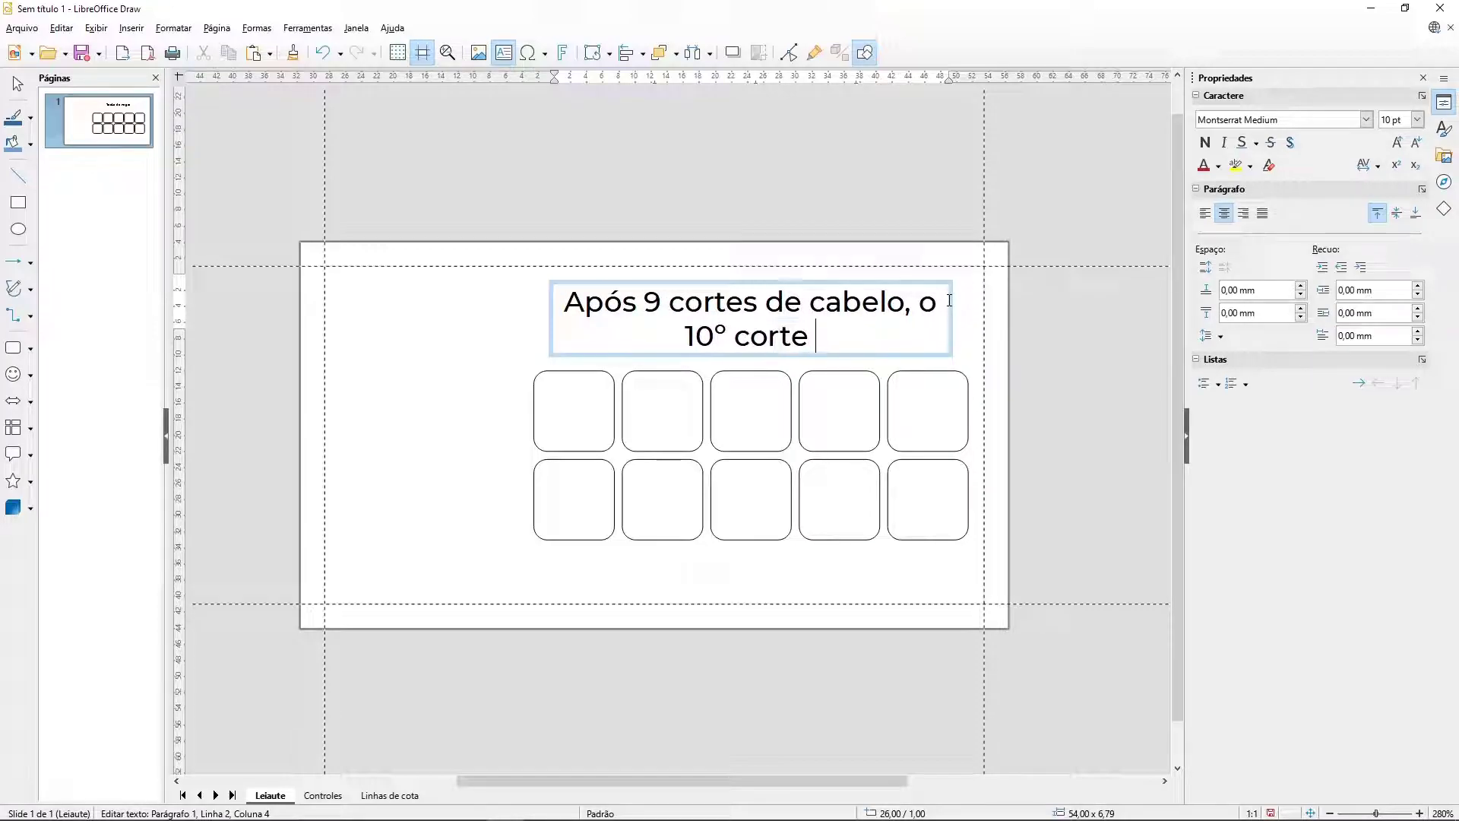
type("é grátis")
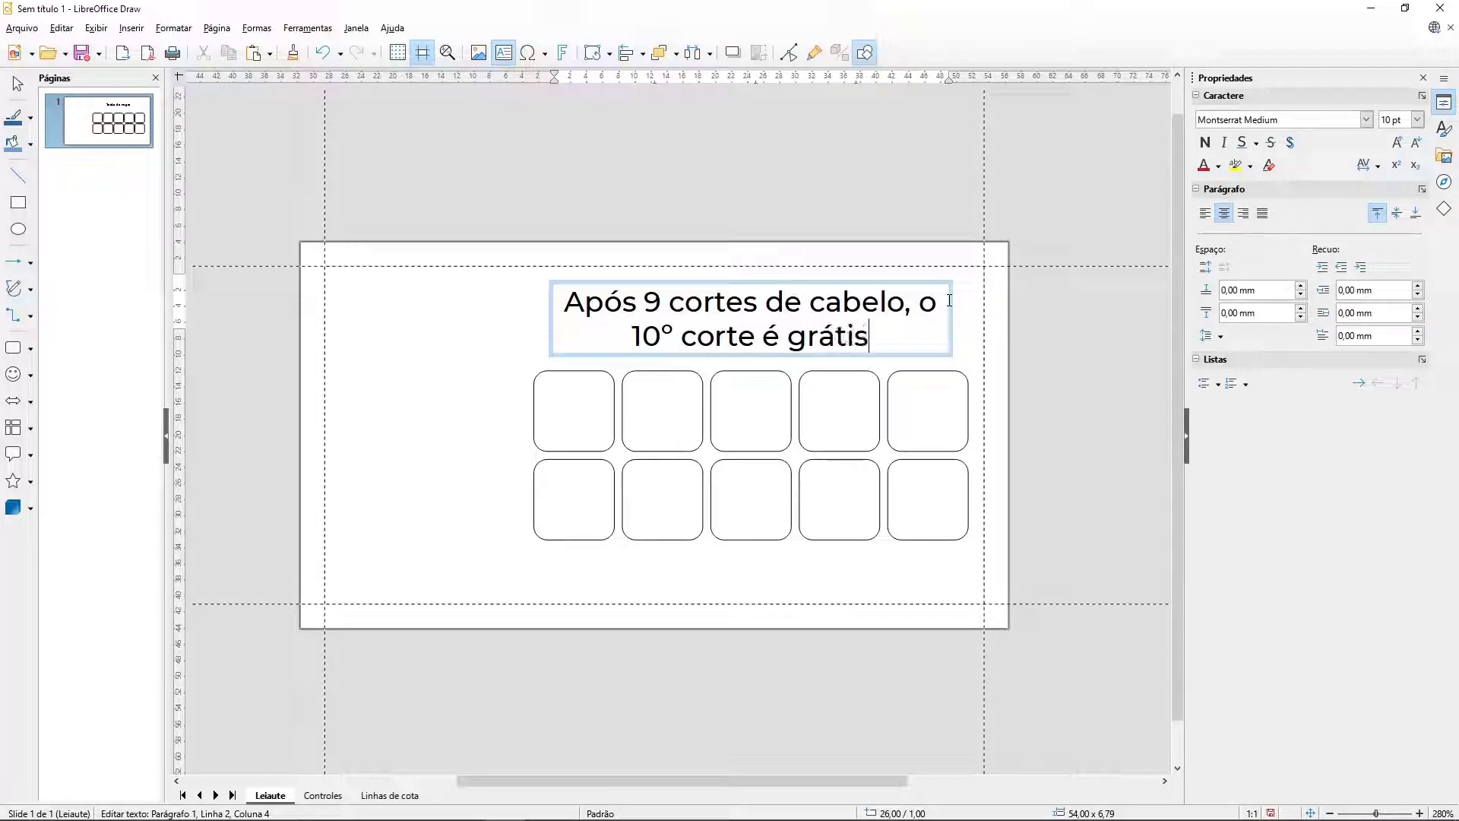
type("!")
Step: Insert a line break before "o 10º corte é grátis!" in the rule text
double_click(949, 300)
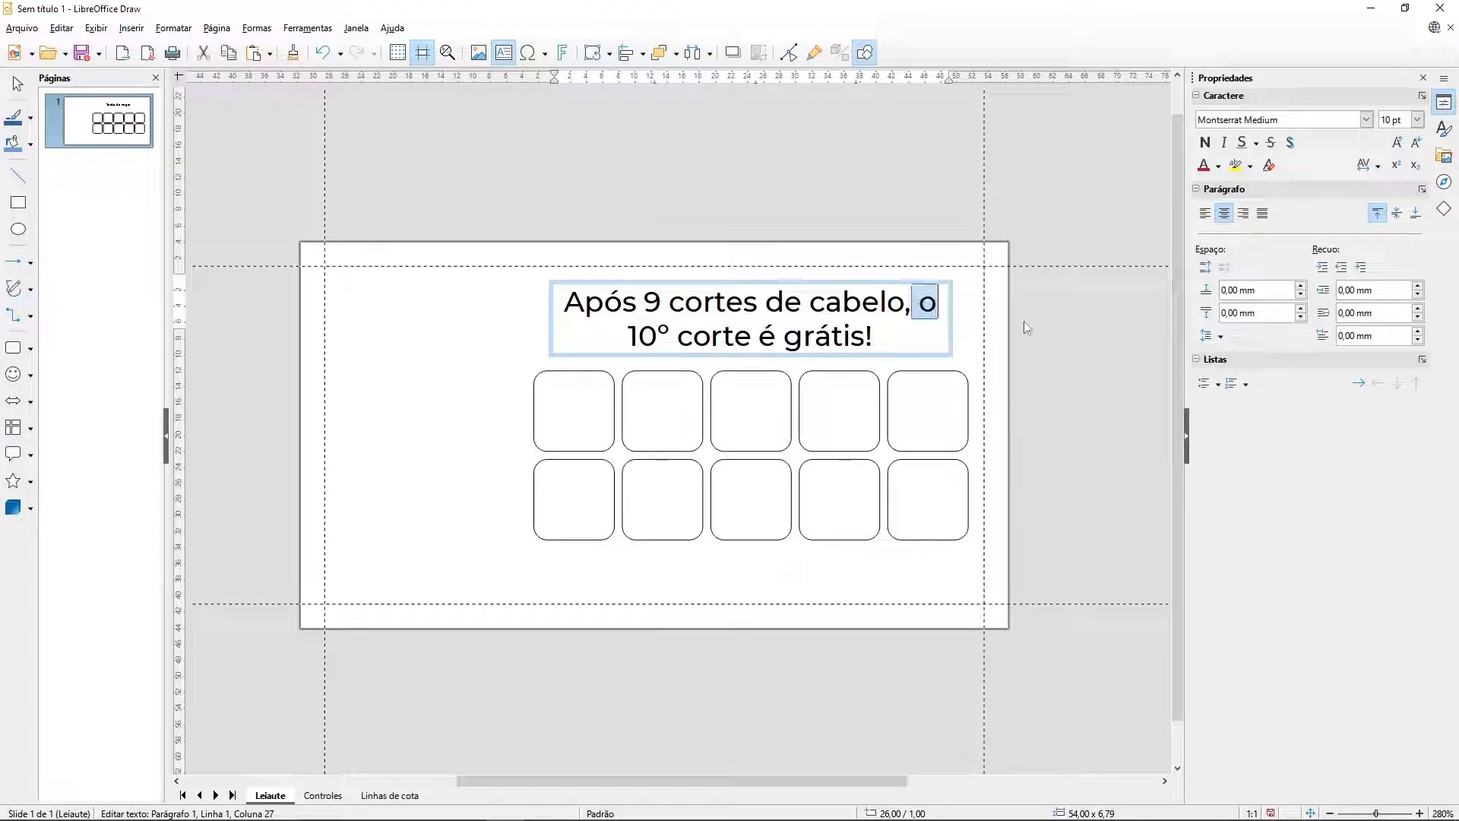
key("Left")
key("Left")
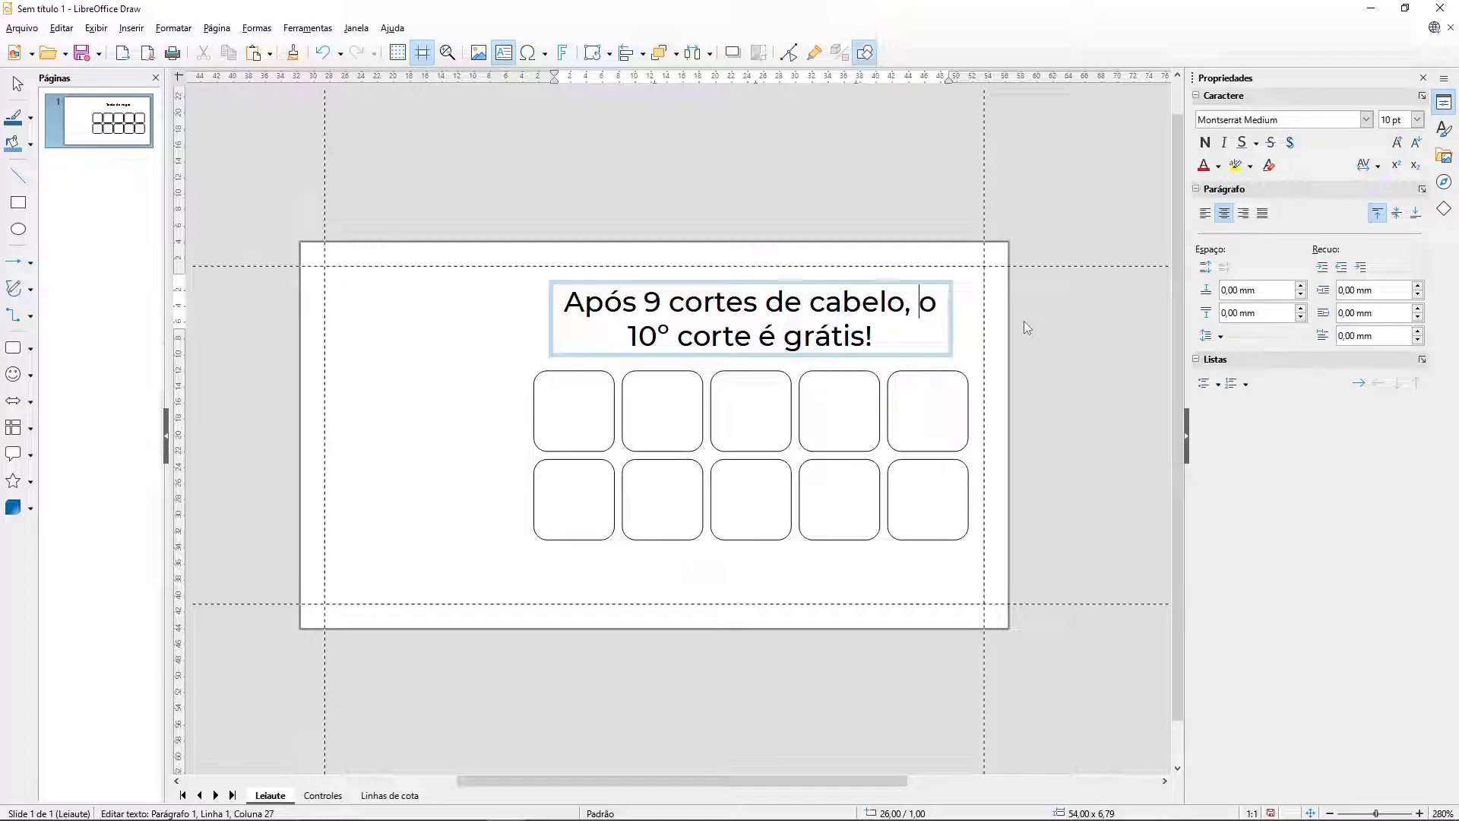
key("Return")
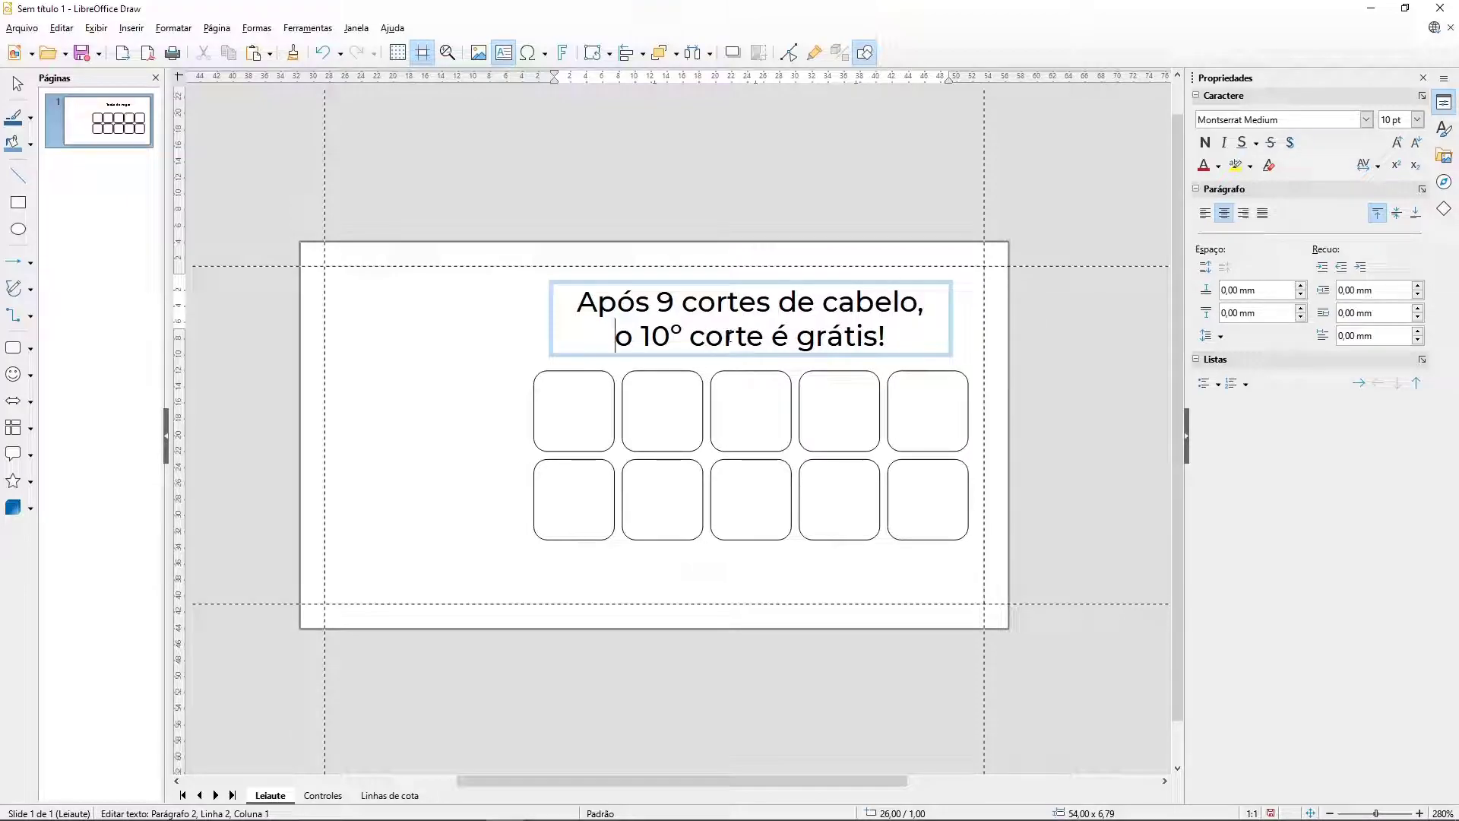
Step: Move the rule text box up 1 mm to Y 0 mm and shift all ten rounded squares up 1 mm
left_click(610, 282)
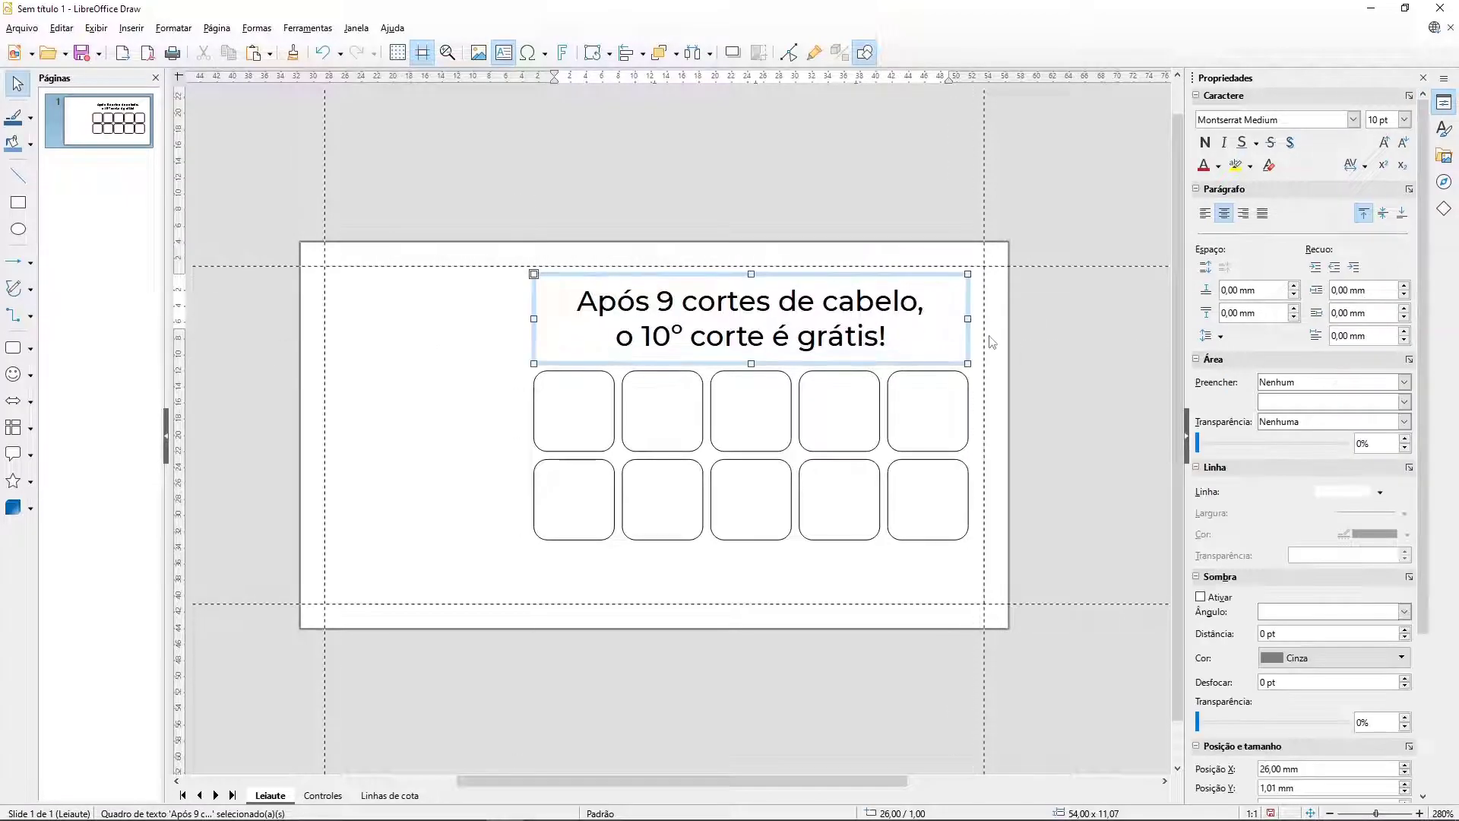
left_click(1088, 333)
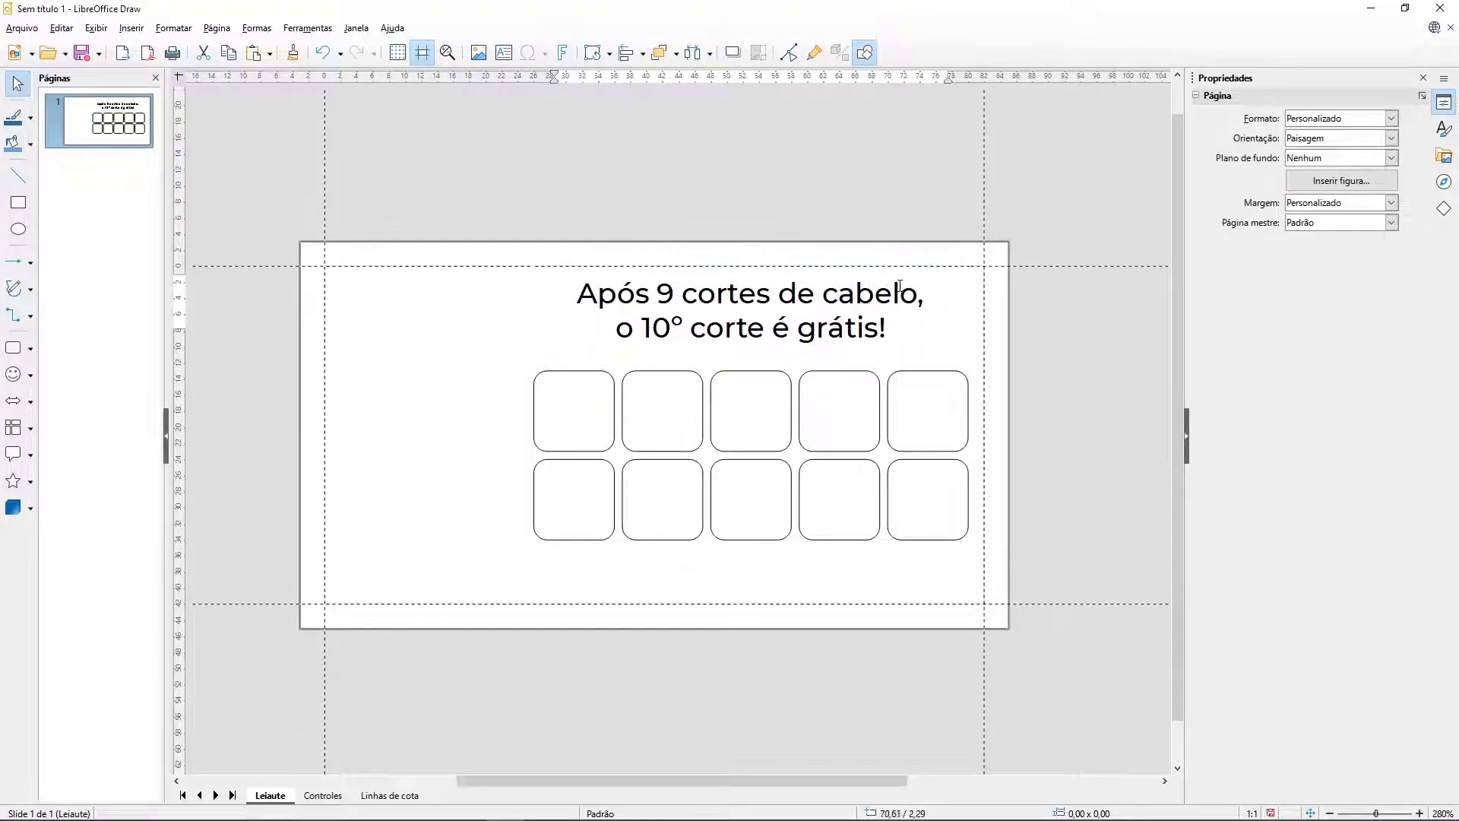
left_click_drag(517, 360, 1071, 575)
left_click(1054, 564)
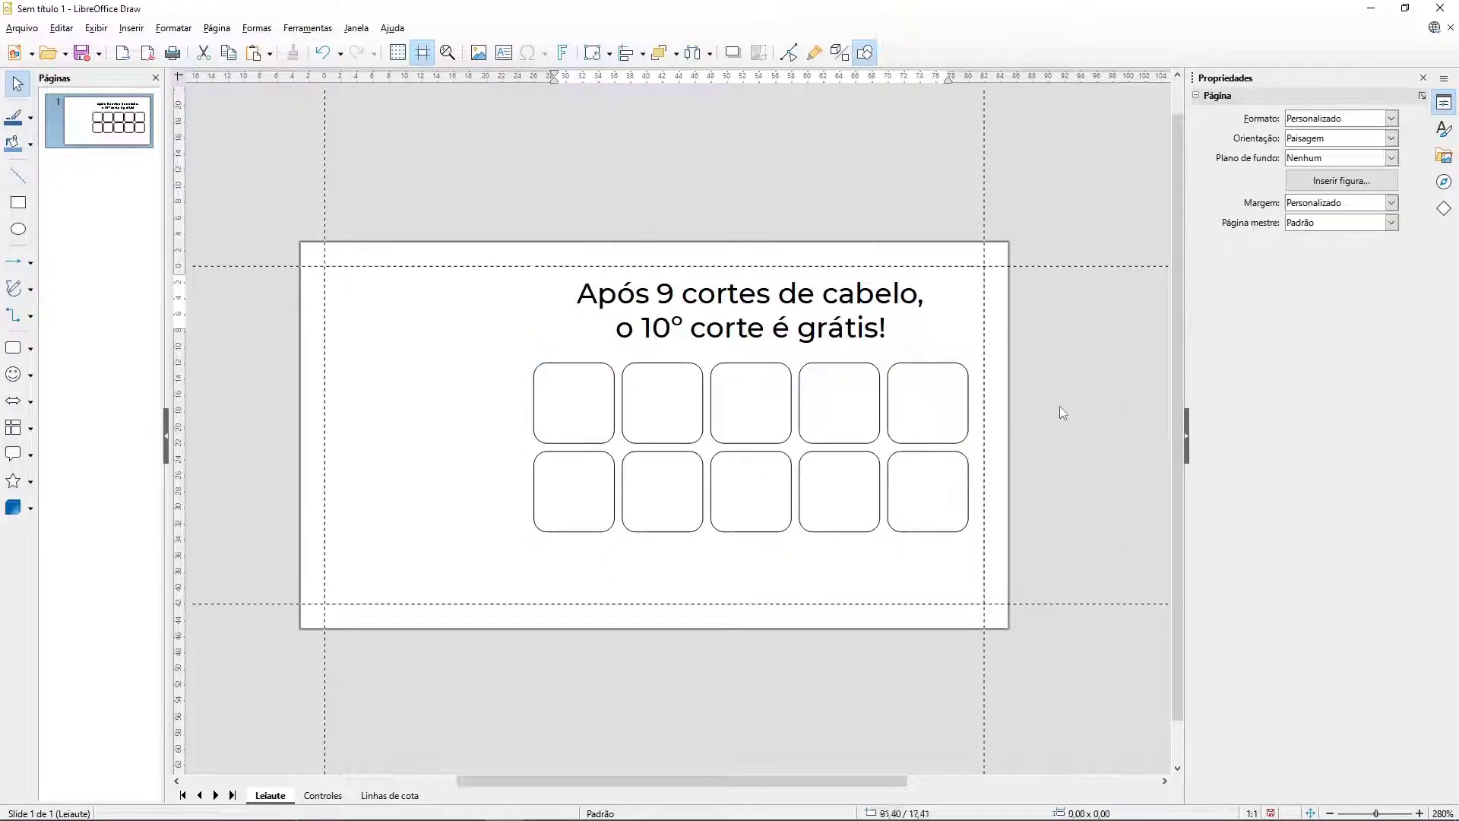
Step: Add a text box reading "GRÁTIS" and move it over the last square of the lower row
scroll(988, 456, "down", 1)
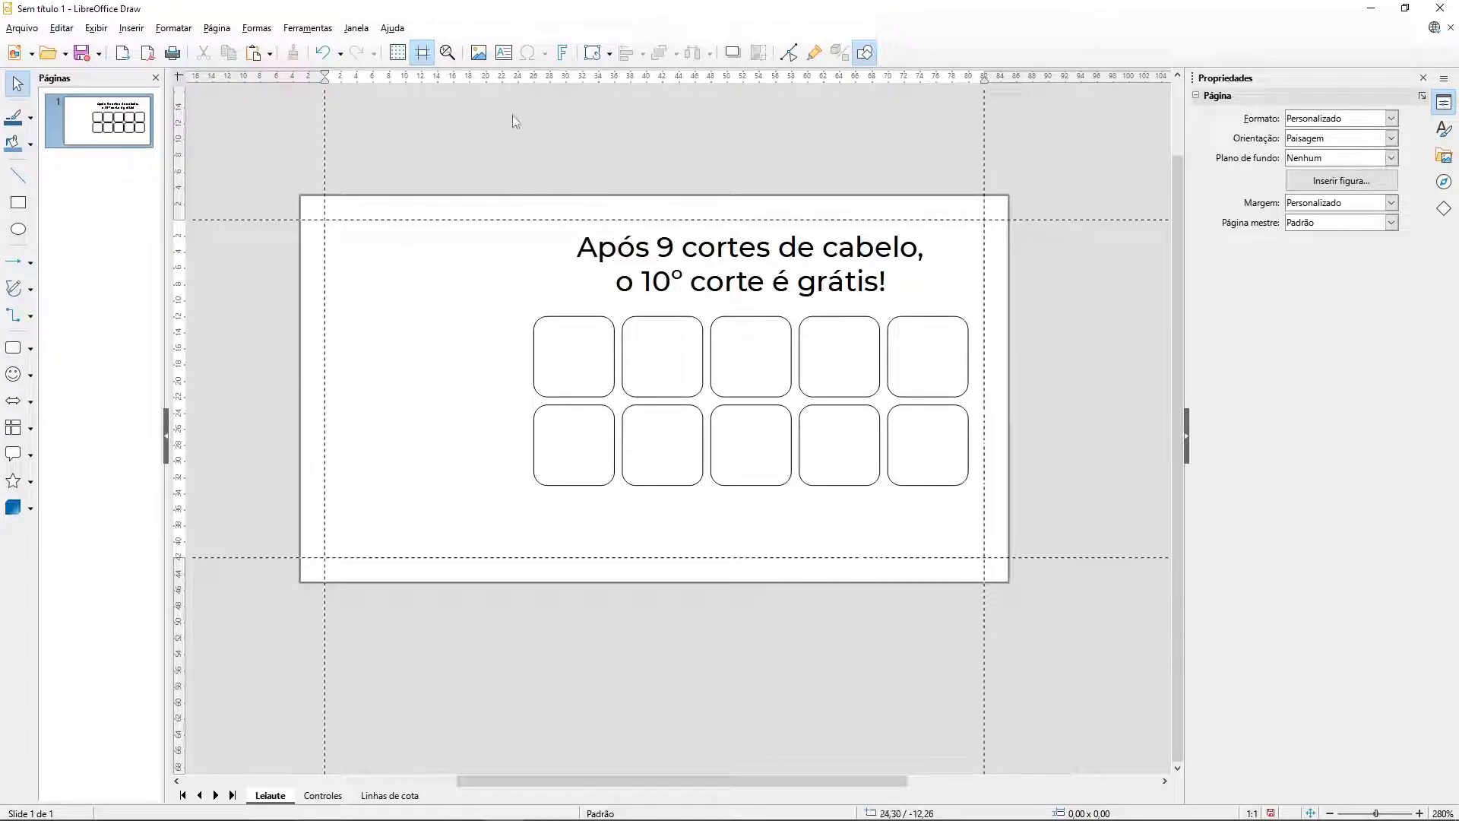
left_click(503, 53)
left_click(810, 525)
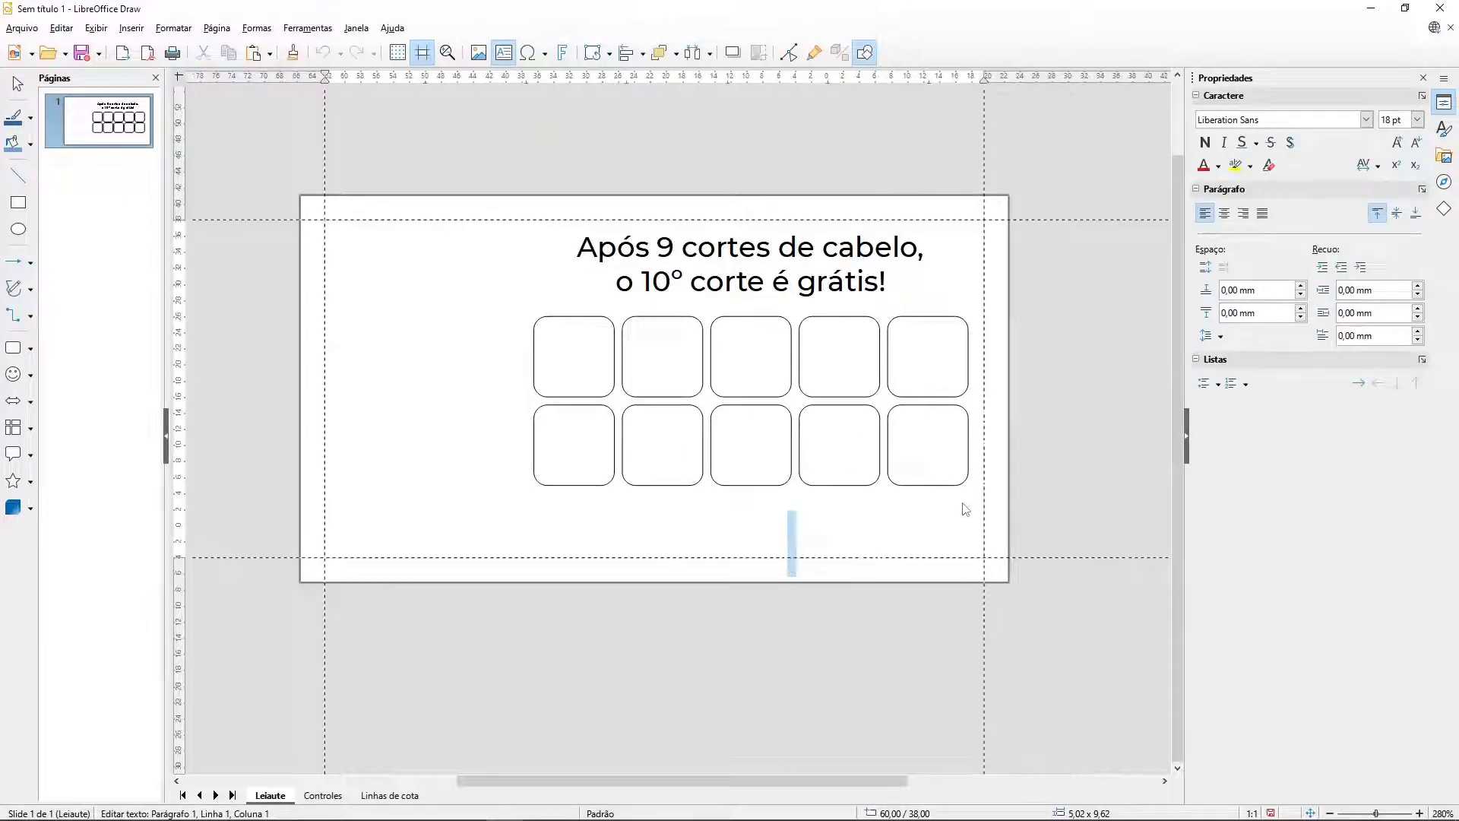
type("GRÁTIS")
key("Escape")
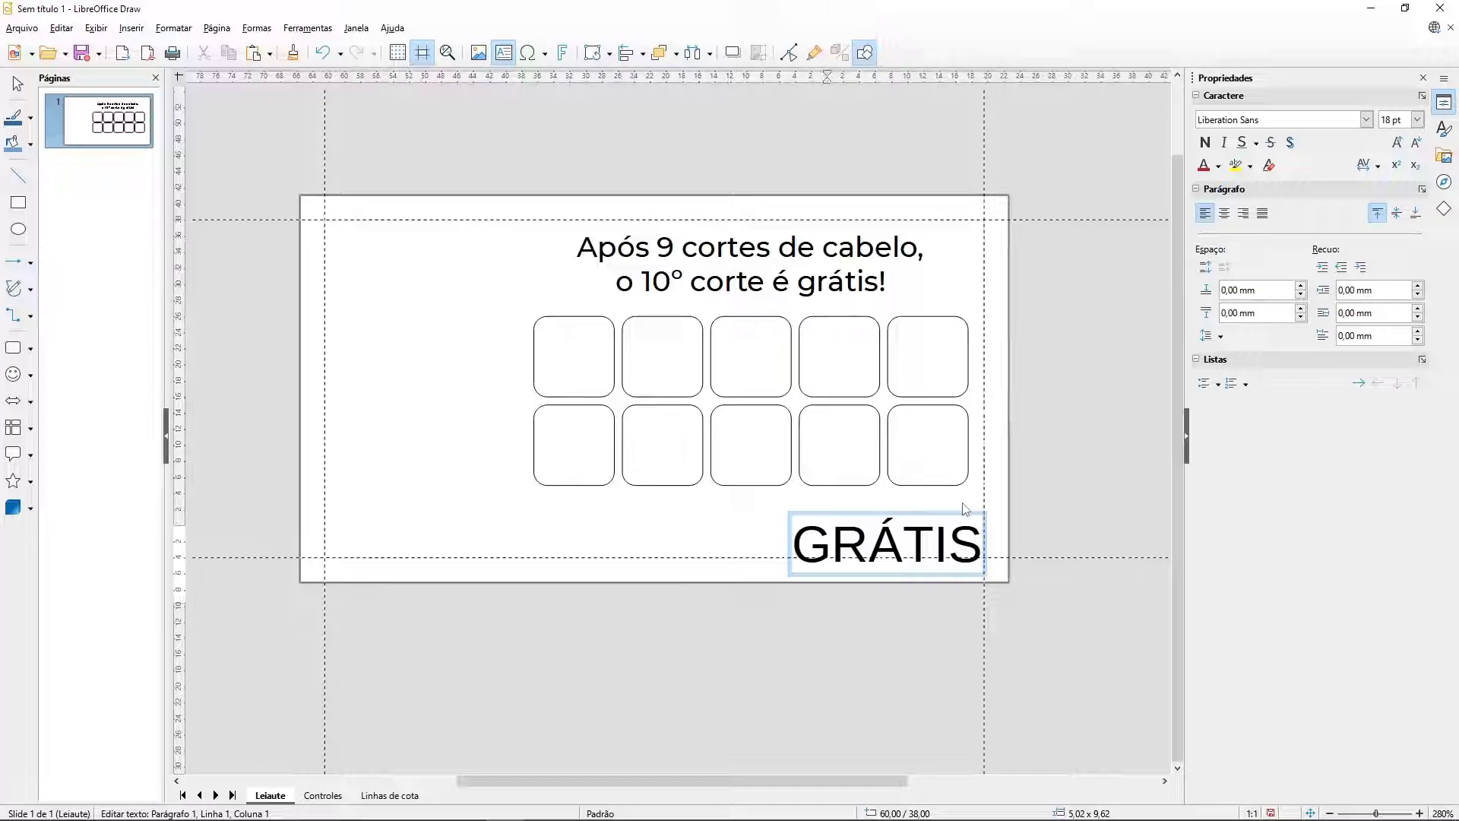
left_click_drag(955, 531, 964, 418)
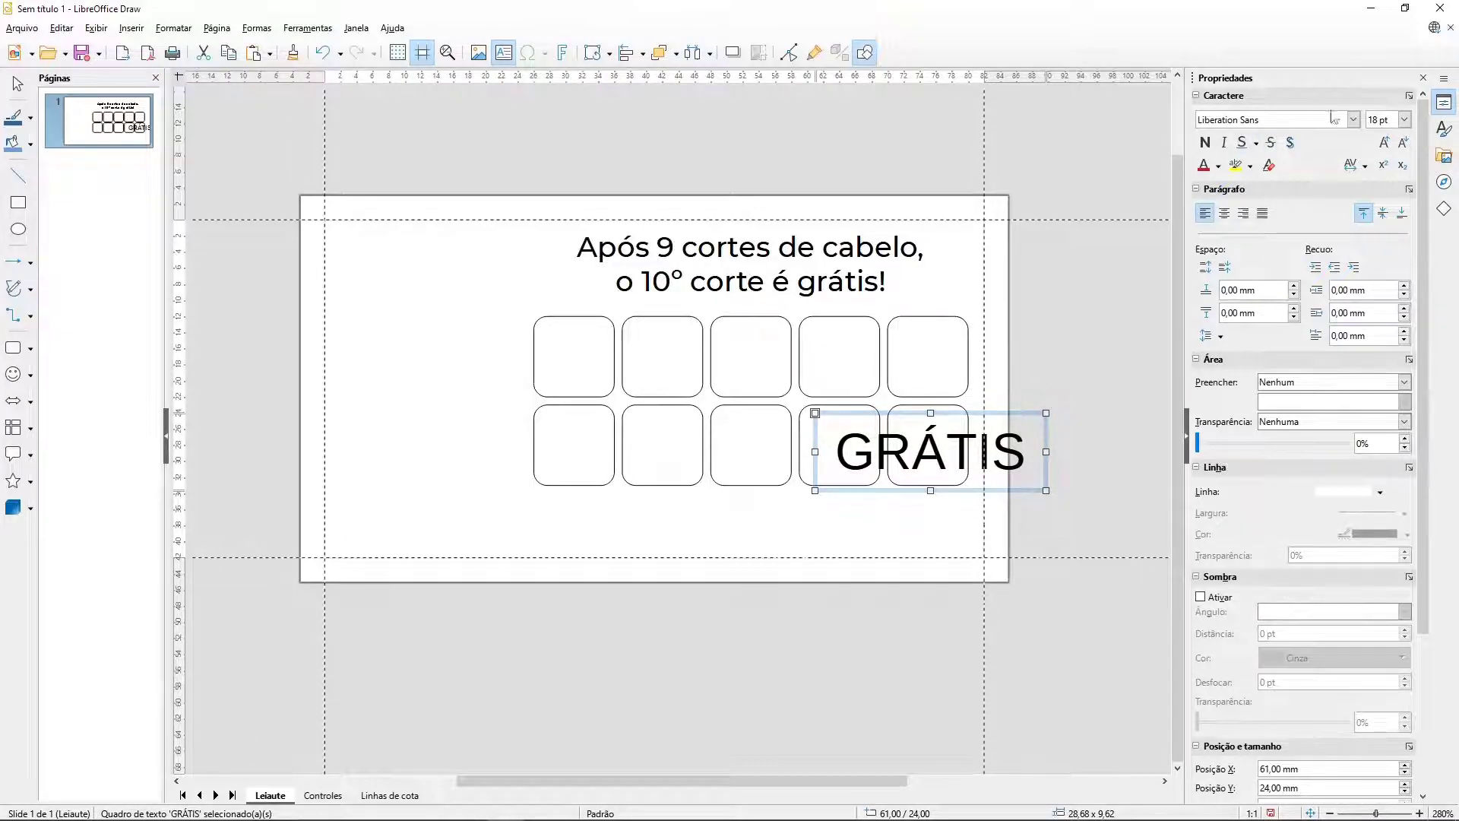
Step: Set "GRÁTIS" in Anton at 8 pt and position its box over the last square at about X 69 mm
left_click(1353, 120)
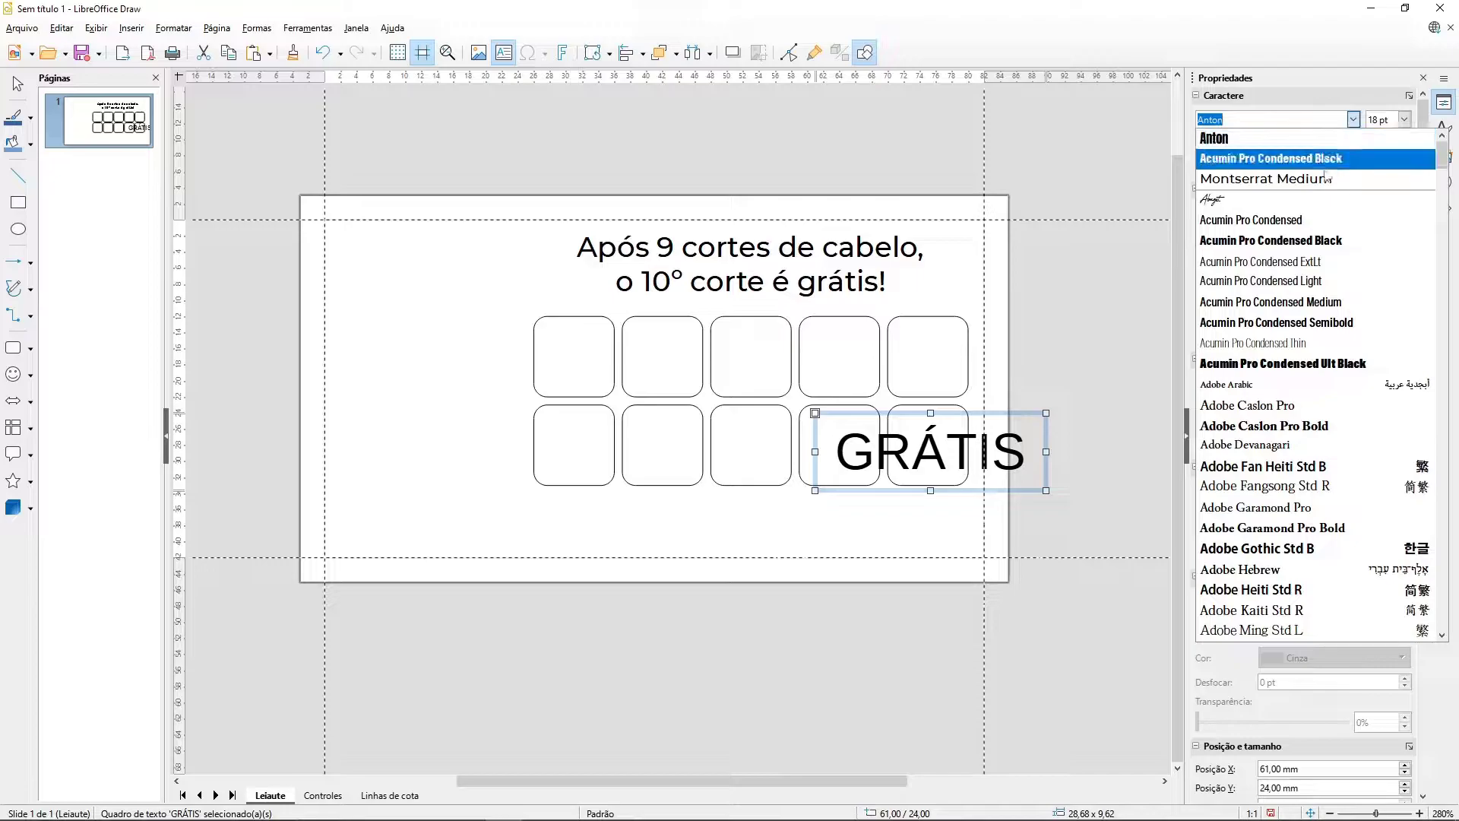
left_click(1250, 139)
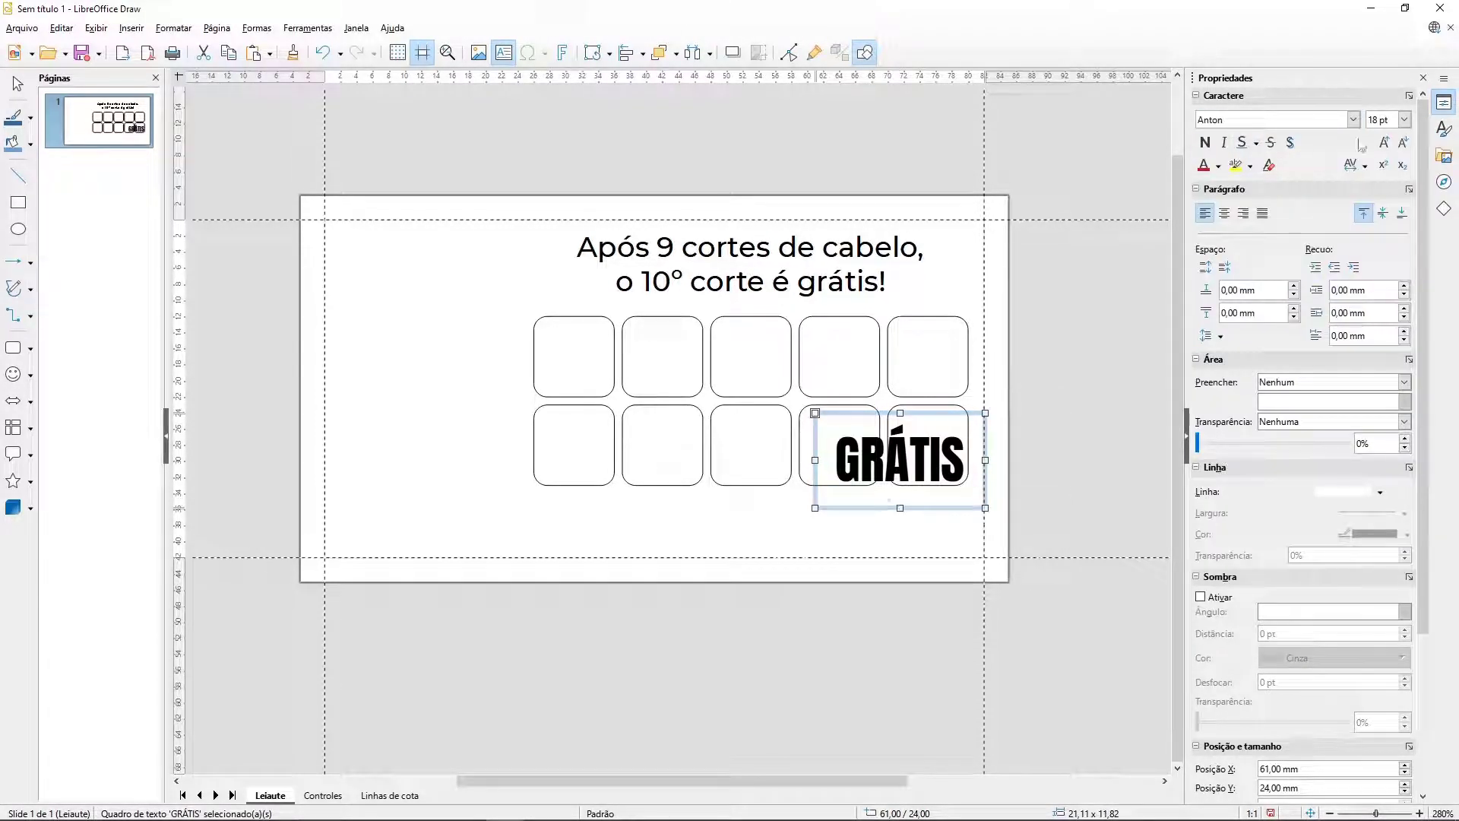
left_click(1404, 143)
left_click(1404, 142)
left_click(1404, 143)
left_click(1404, 142)
left_click(1404, 143)
left_click(1404, 143)
left_click(1404, 143)
left_click_drag(897, 412, 962, 413)
left_click(1405, 143)
left_click(1404, 142)
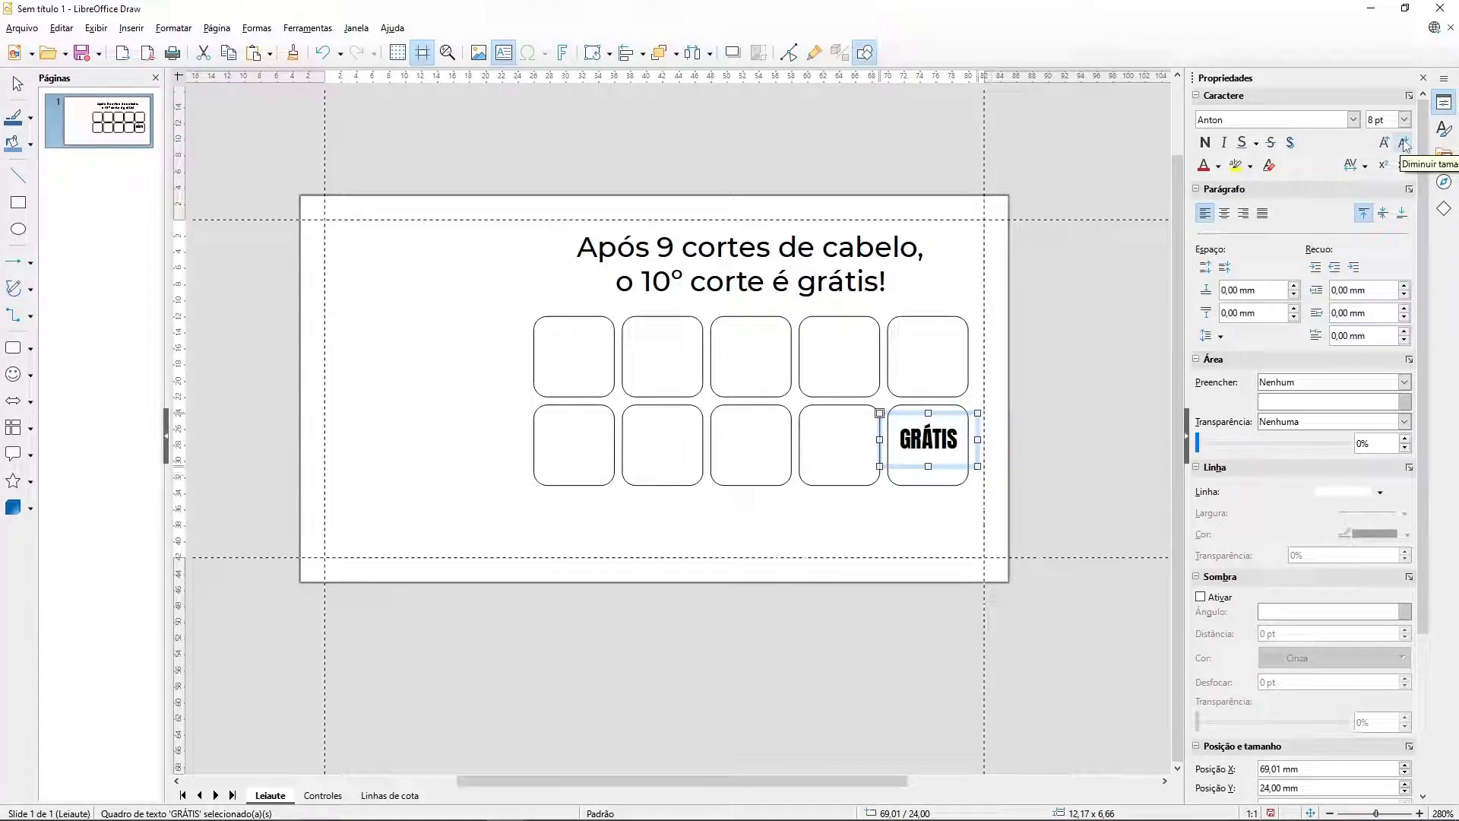
Step: Nudge "GRÁTIS" down 1 mm and align it vertically to the centre of the last square, leaving nothing selected
key("Down")
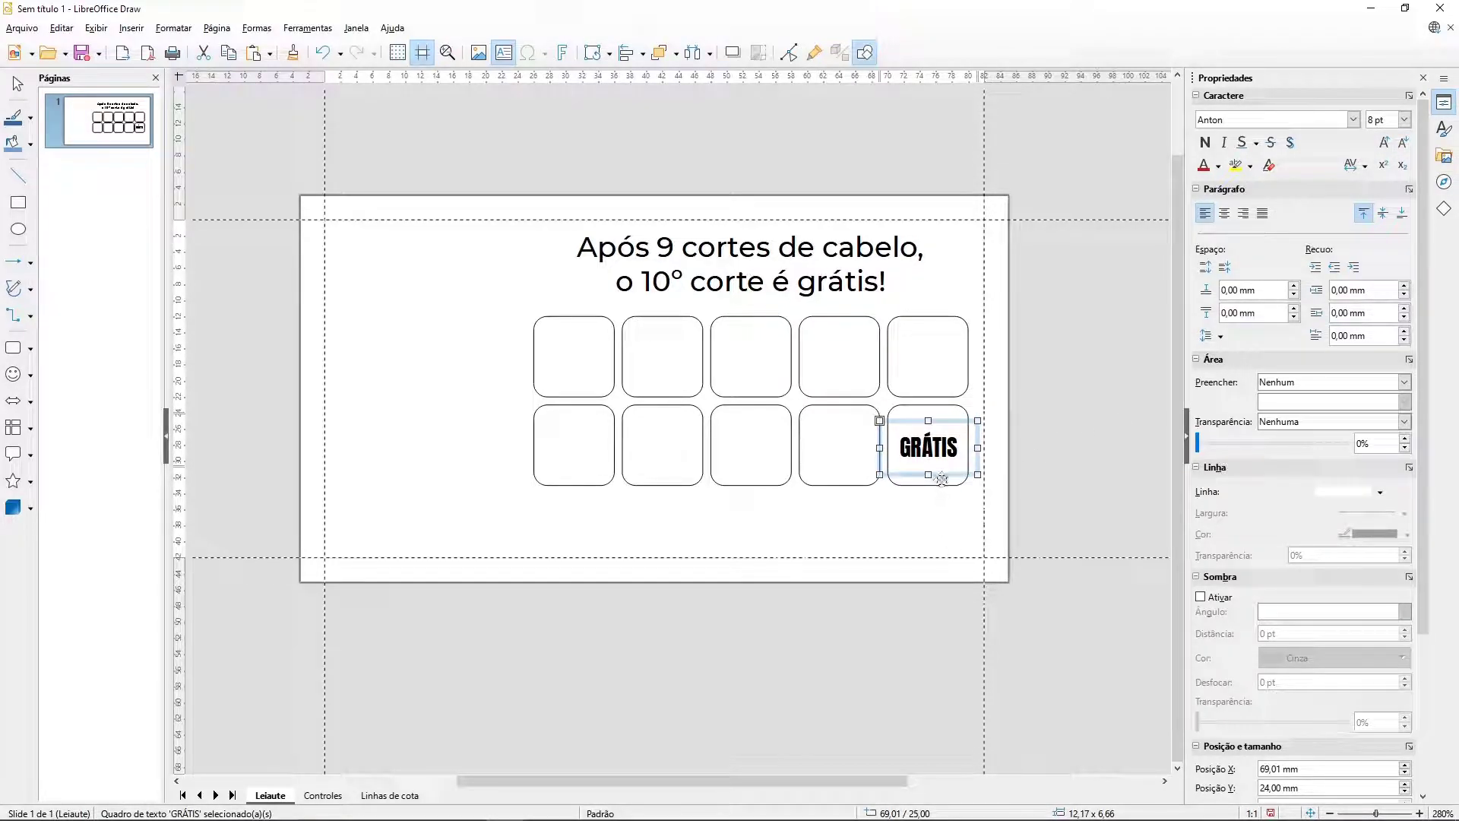
left_click(946, 483, "shift")
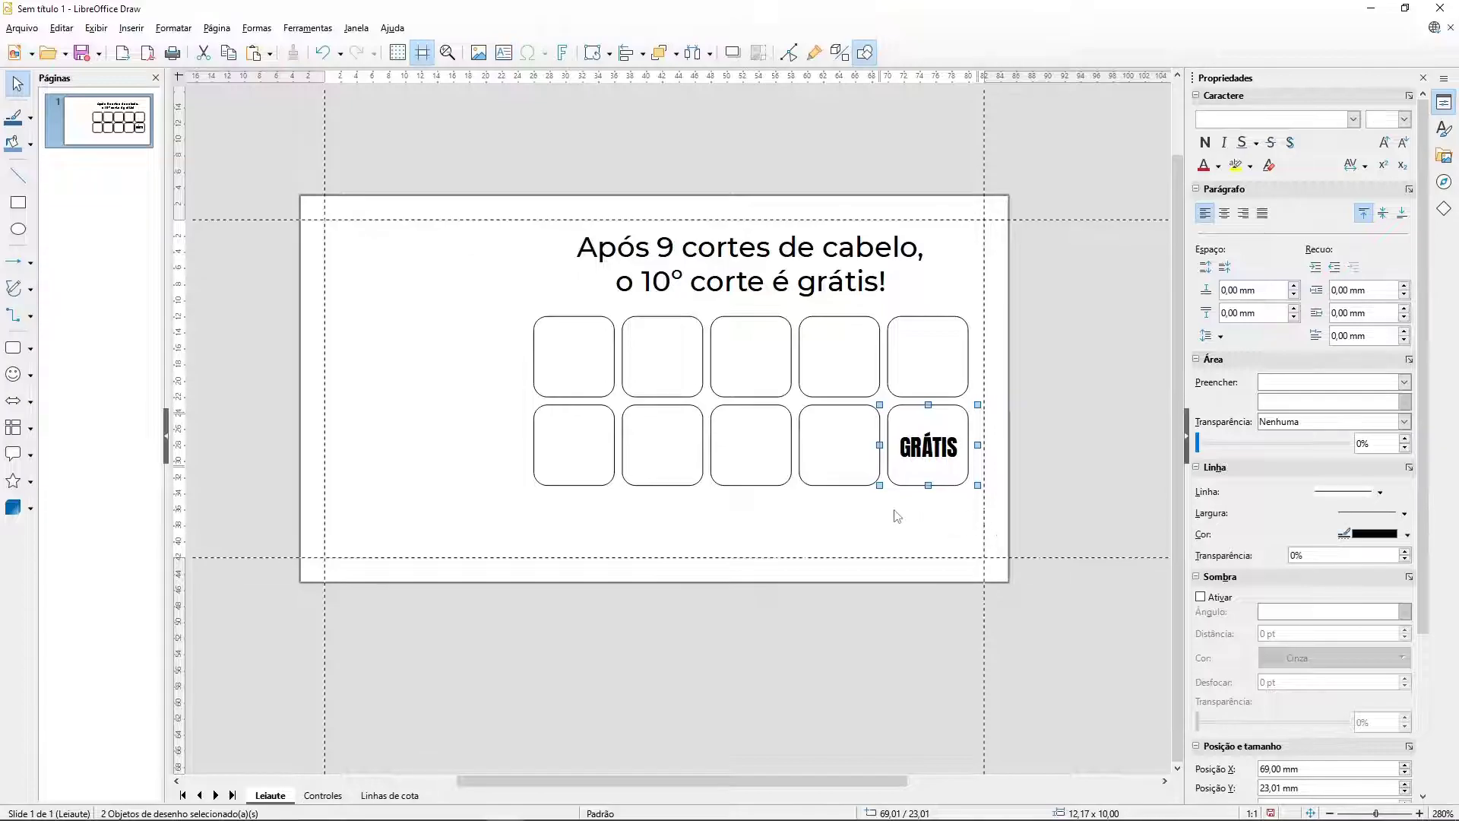
left_click(644, 54)
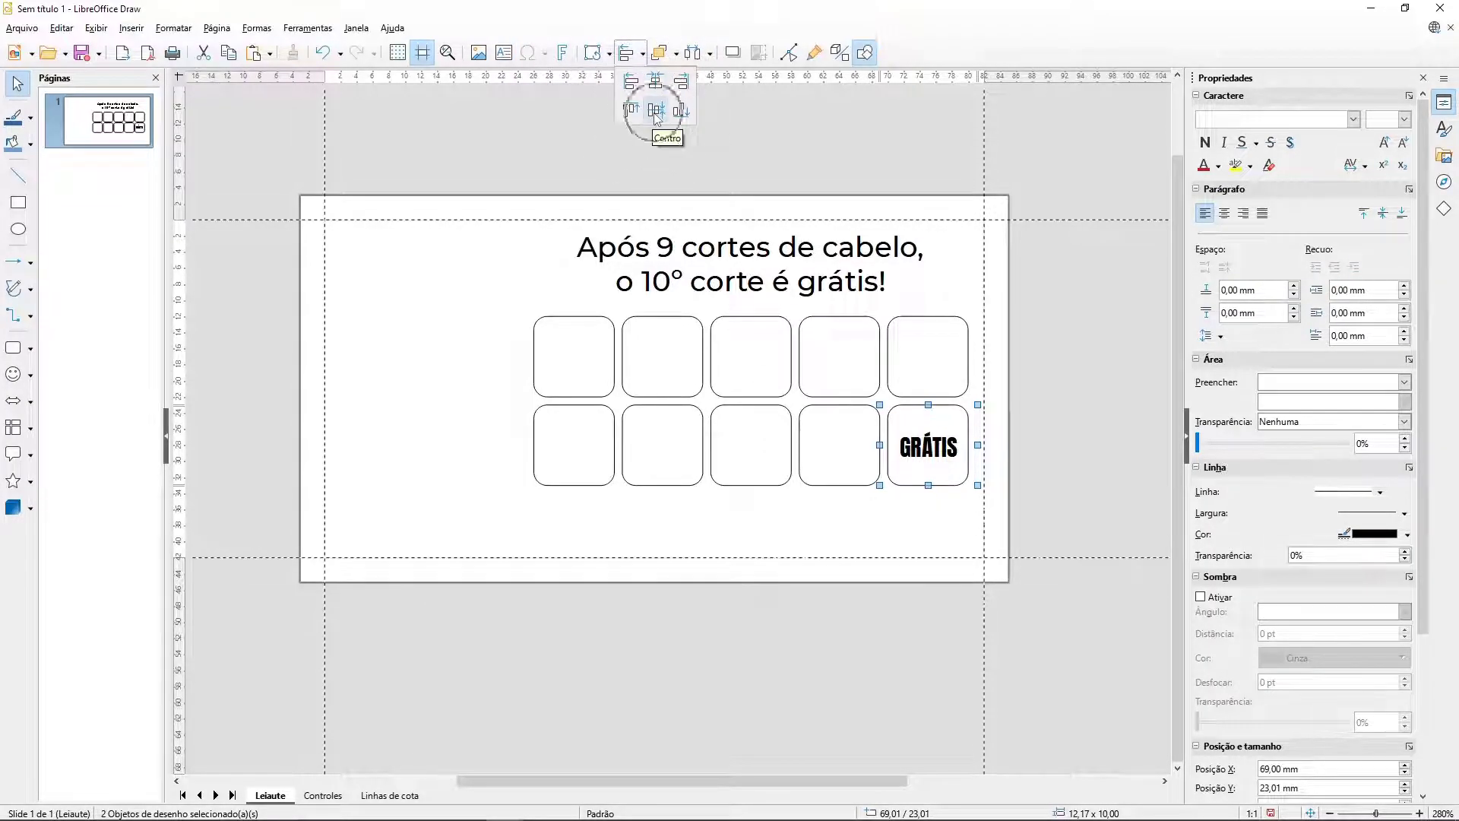
left_click(656, 111)
left_click(924, 519)
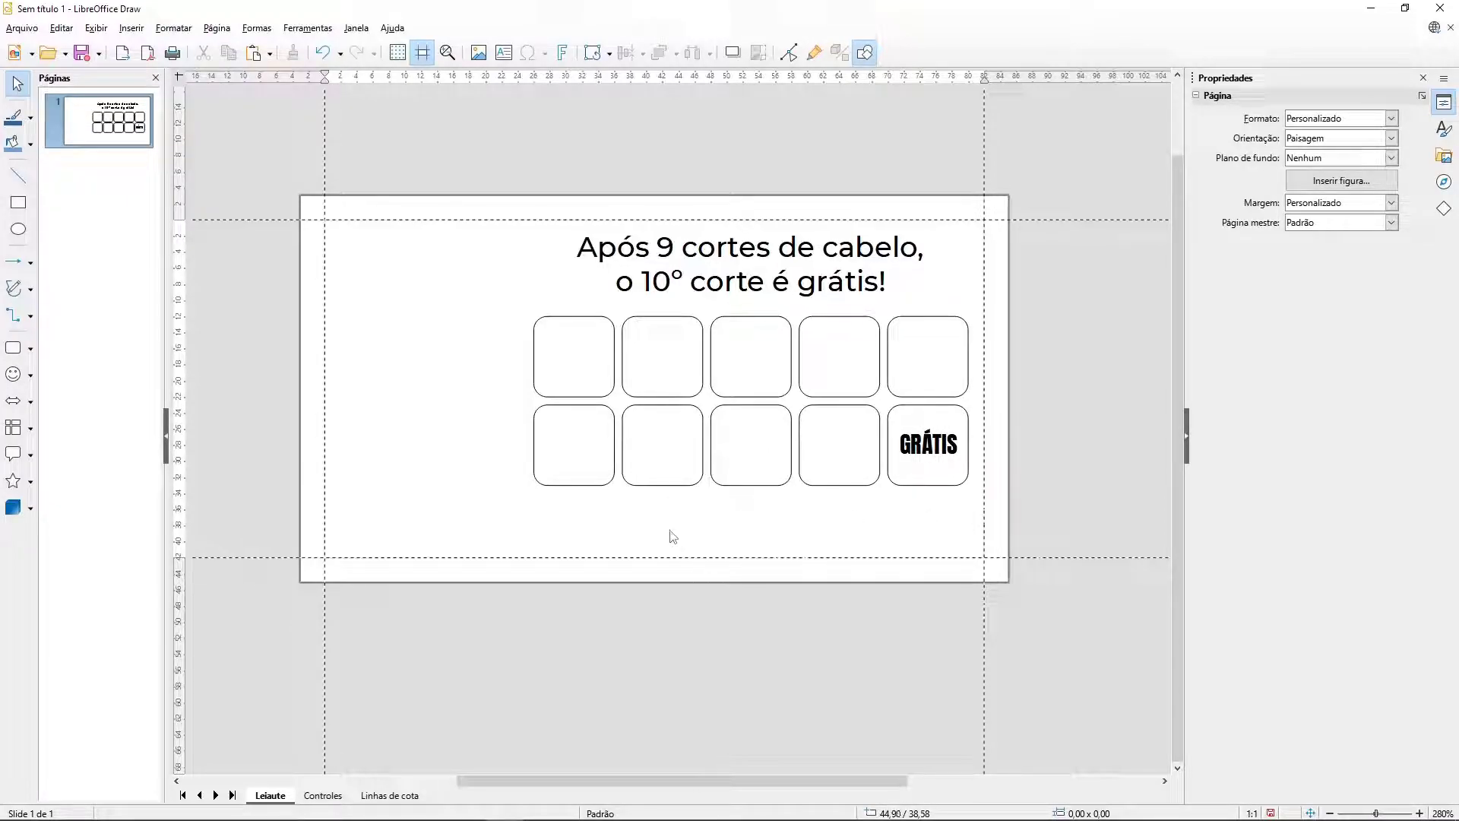
left_click(778, 525)
left_click(504, 55)
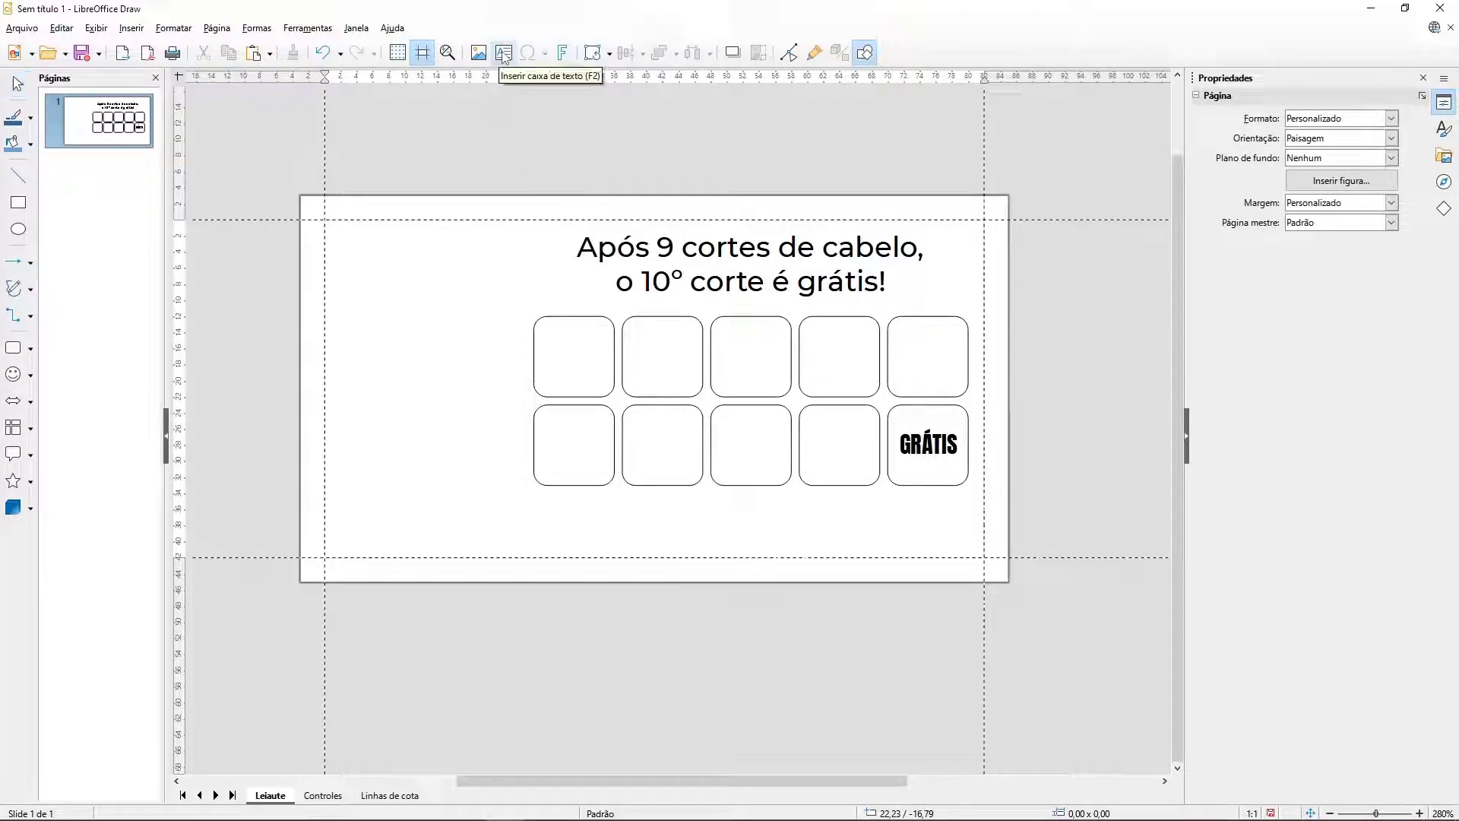
left_click(16, 83)
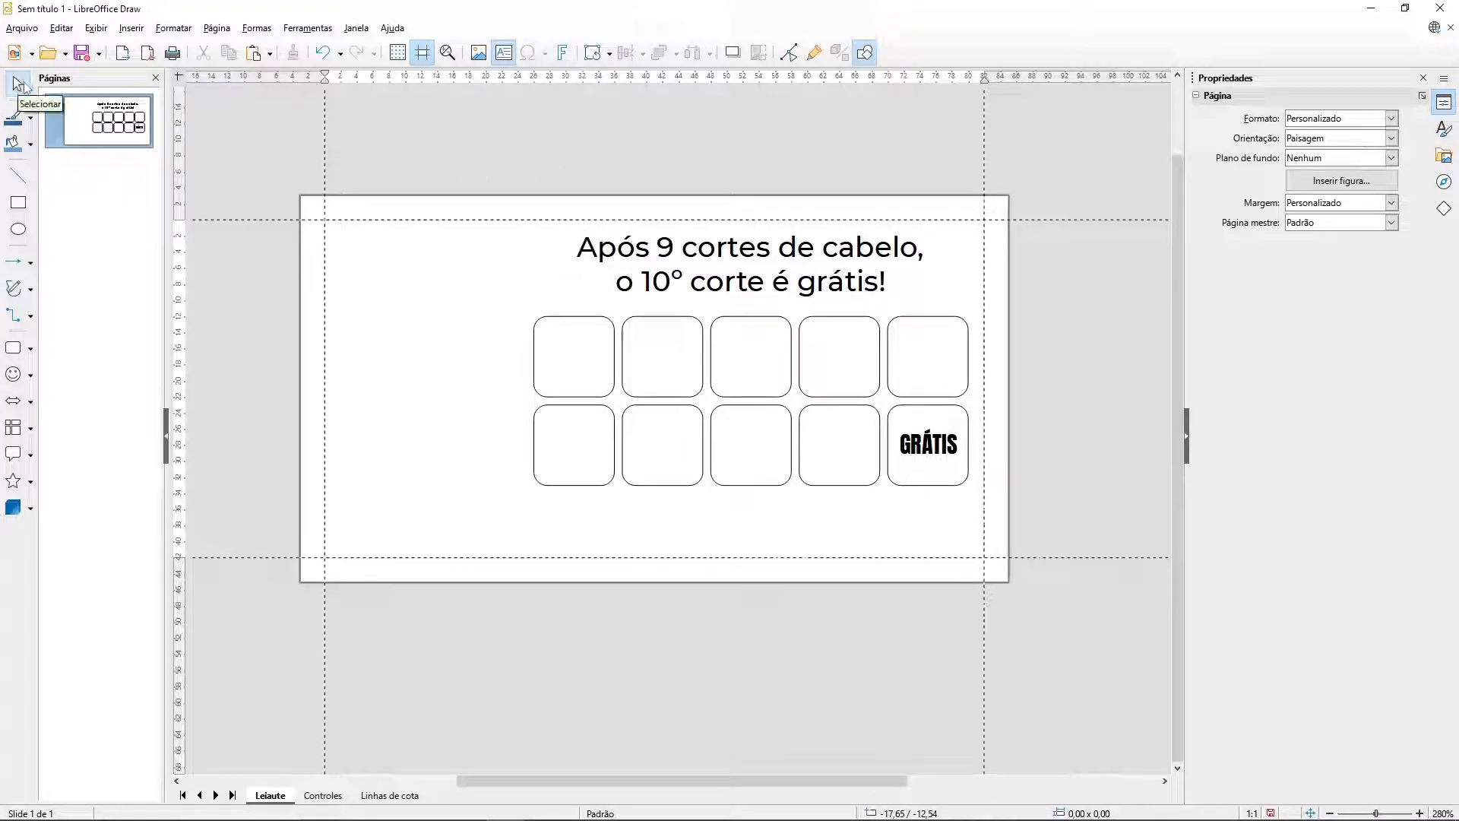
Step: Copy the rule text box straight down to Y 35 mm below the squares and replace its text with "Nome"
left_click(661, 227)
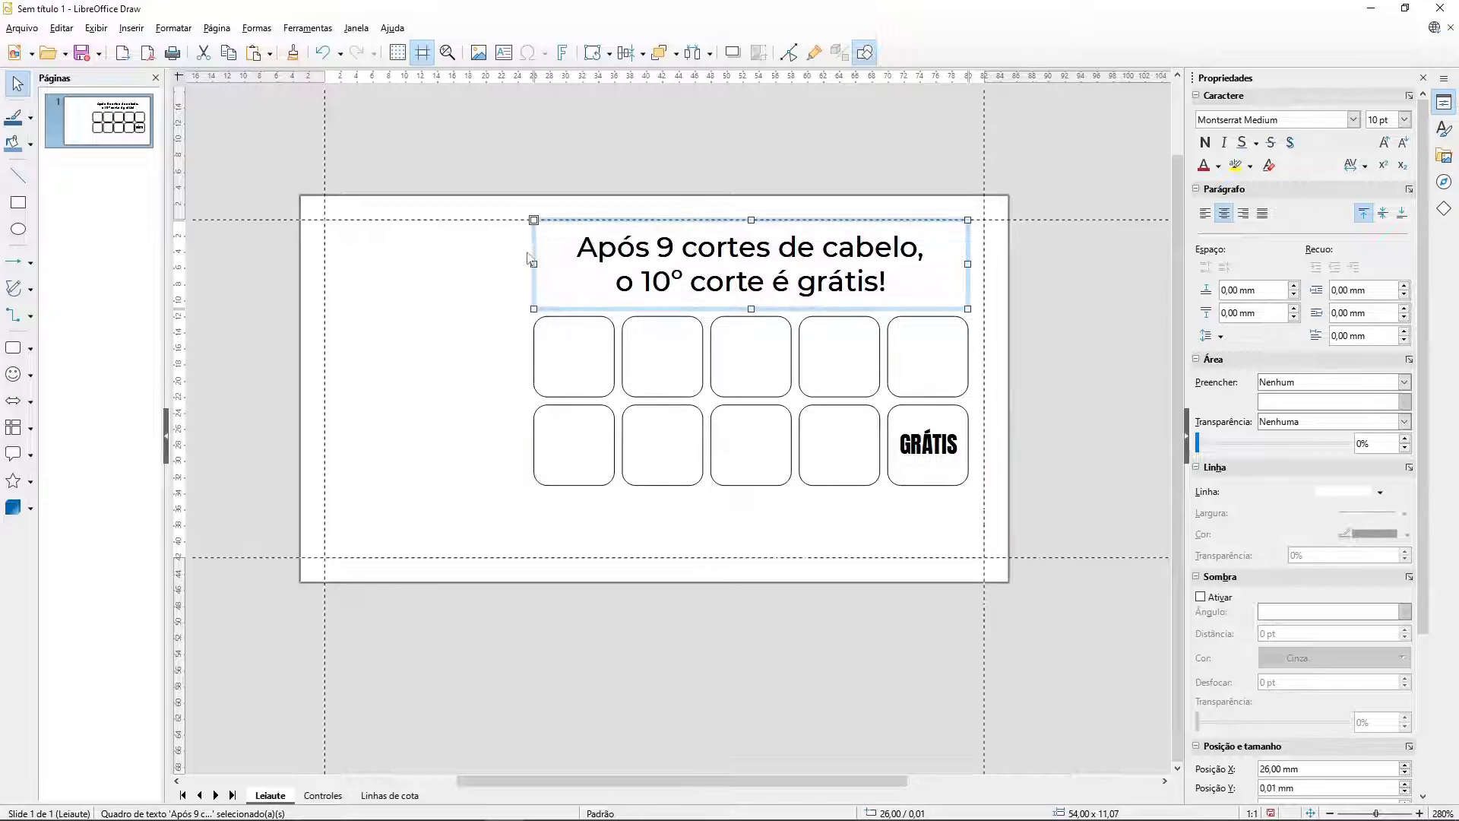
left_click_drag(530, 260, 530, 541)
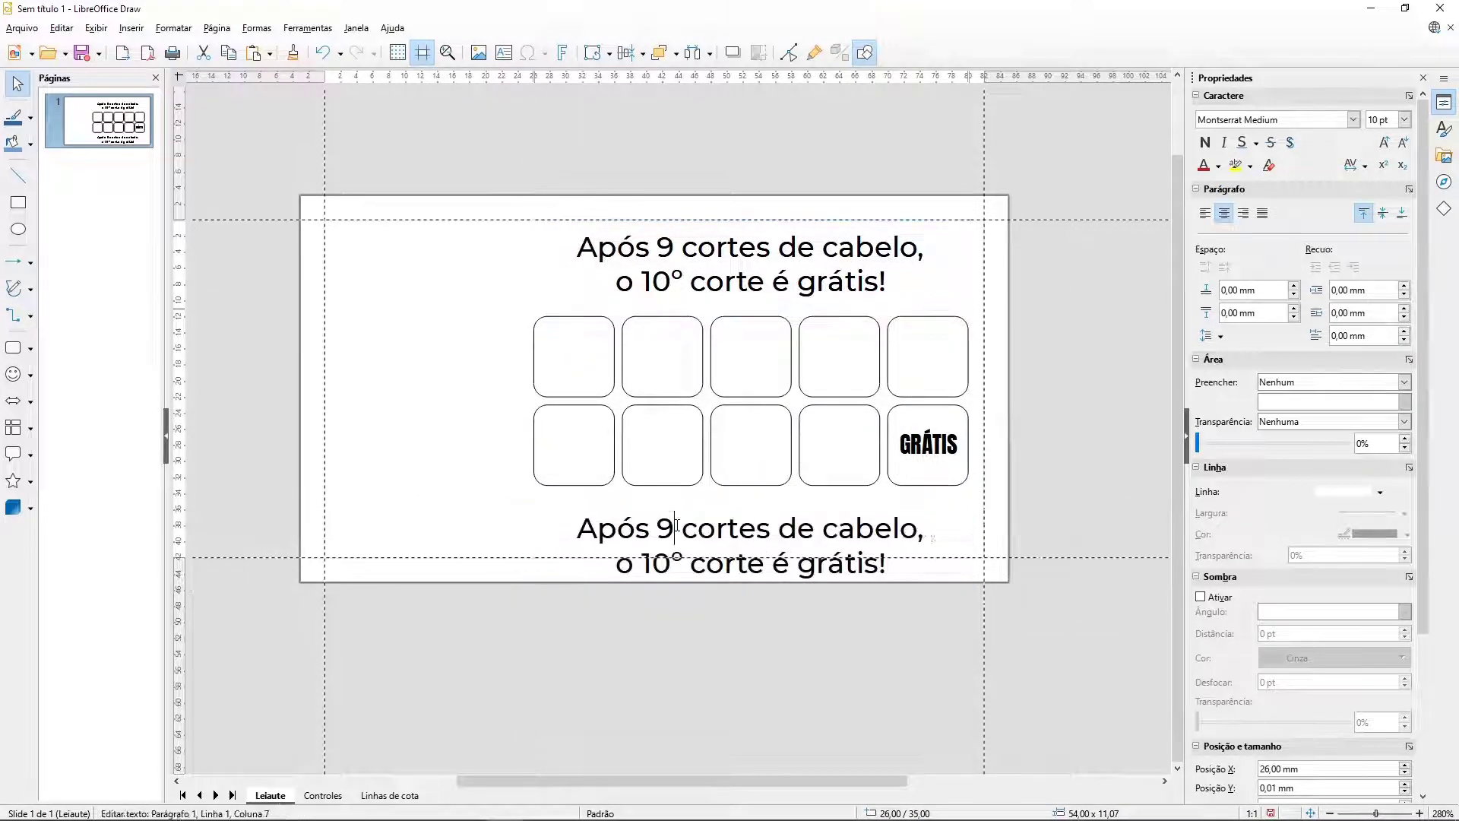
left_click(677, 524)
key("ctrl+a")
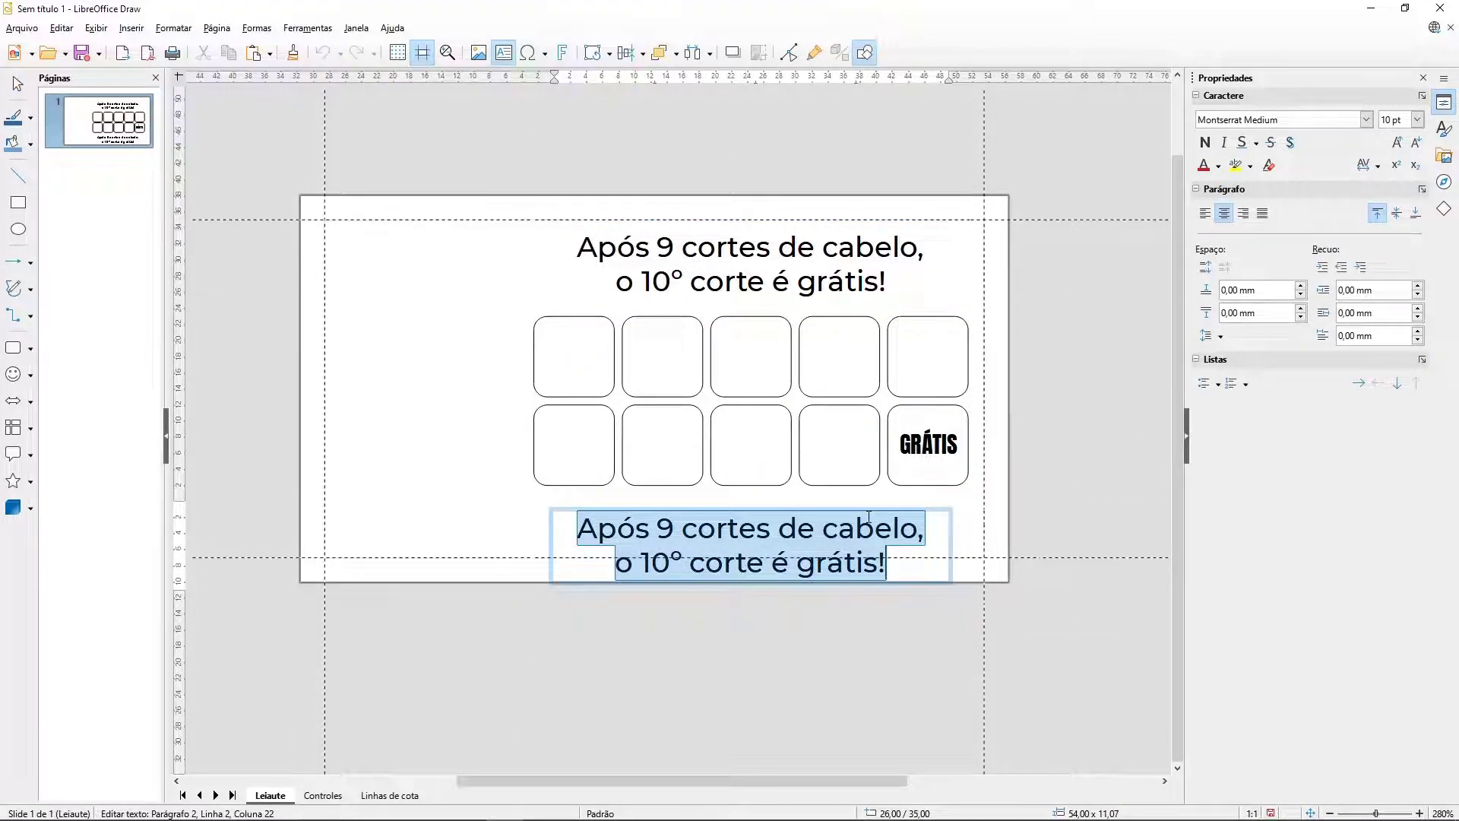
type("Nome")
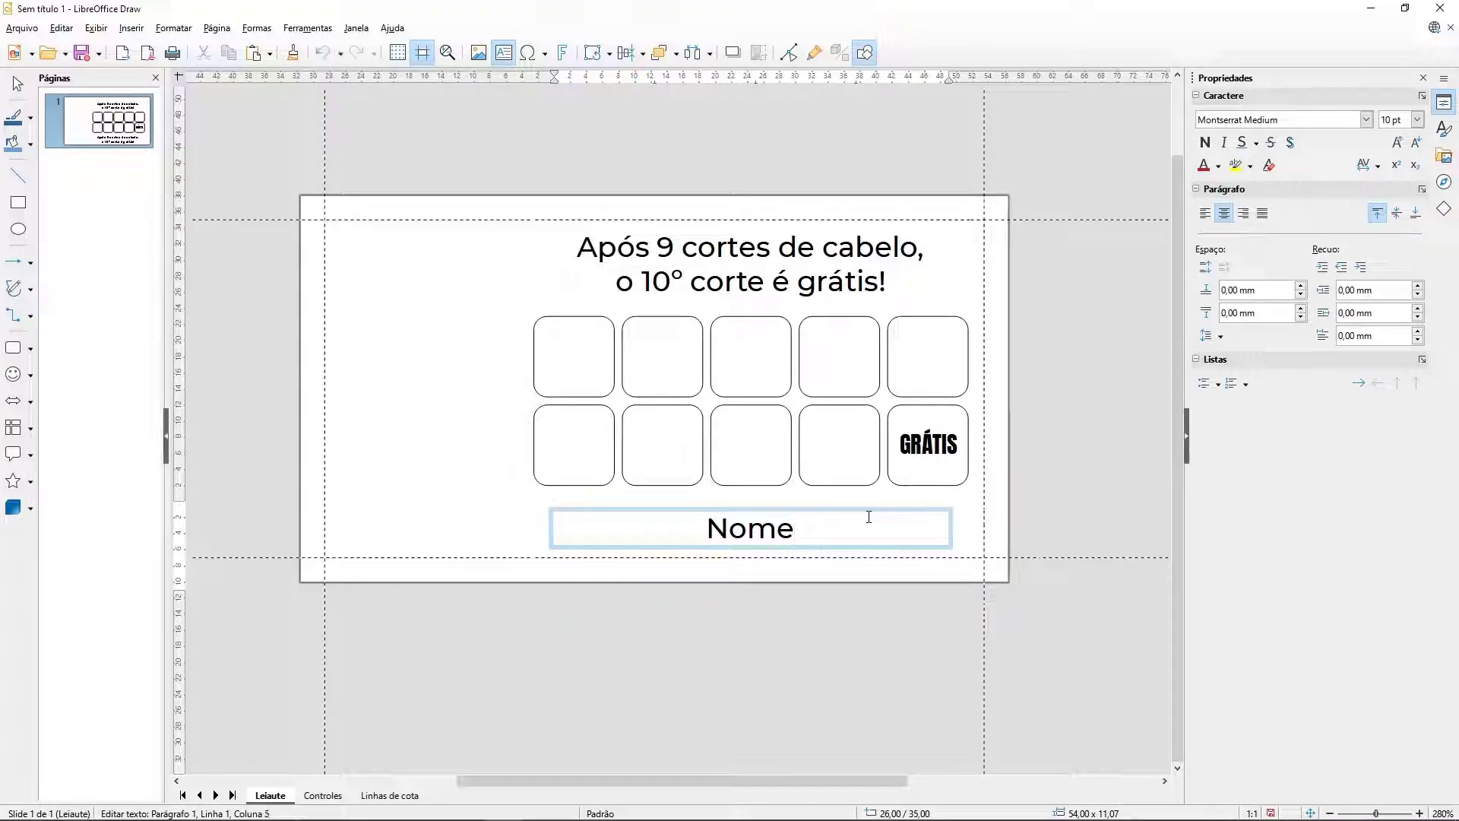
key("Escape")
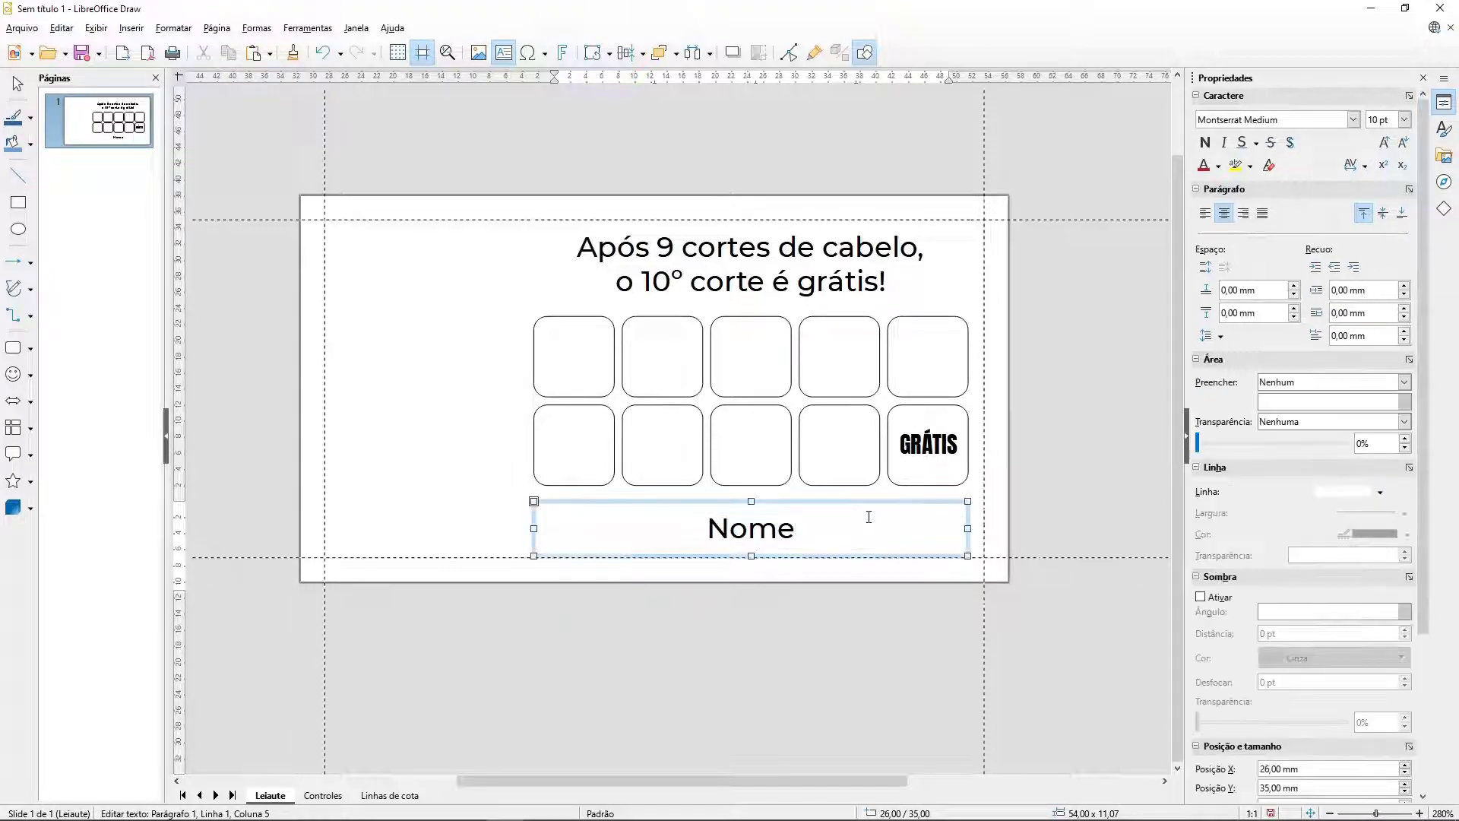
Step: Left-align "Nome", reduce its font size to 9 pt and shrink its text box to 15 × 6,40 mm
left_click(1204, 213)
left_click_drag(967, 528, 662, 533)
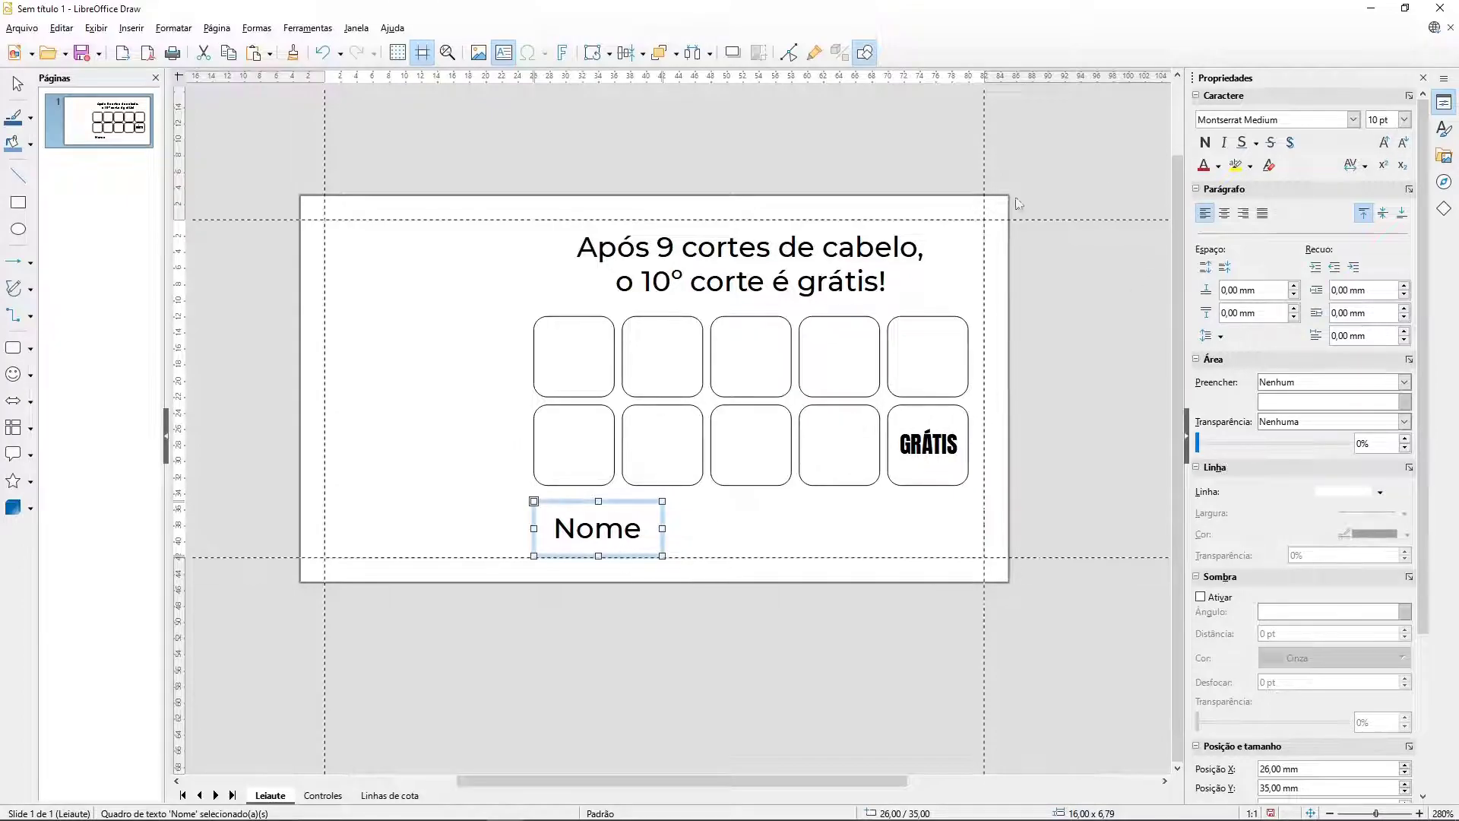
left_click(1403, 142)
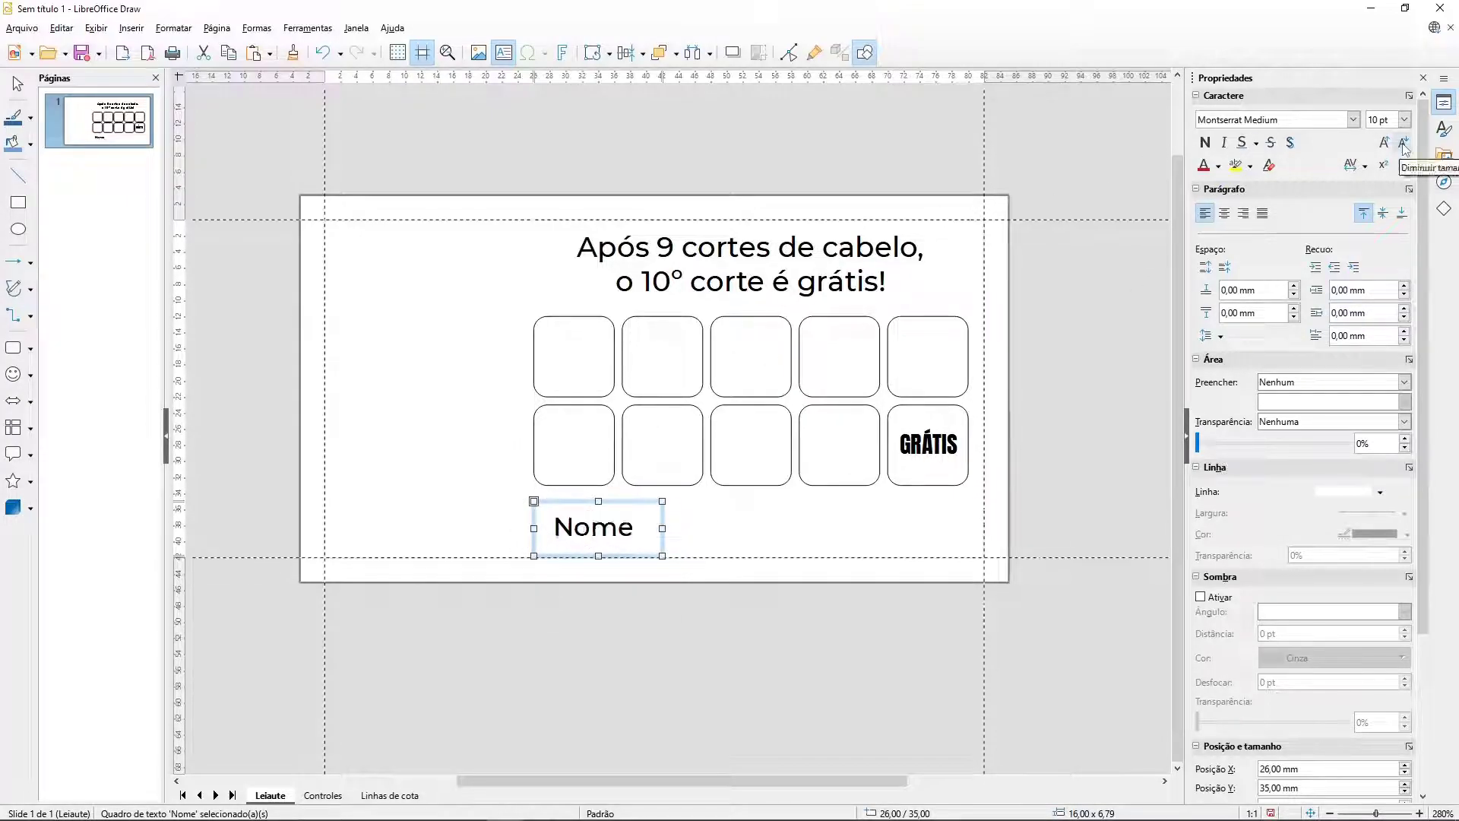
left_click_drag(658, 535, 614, 504)
left_click(754, 634)
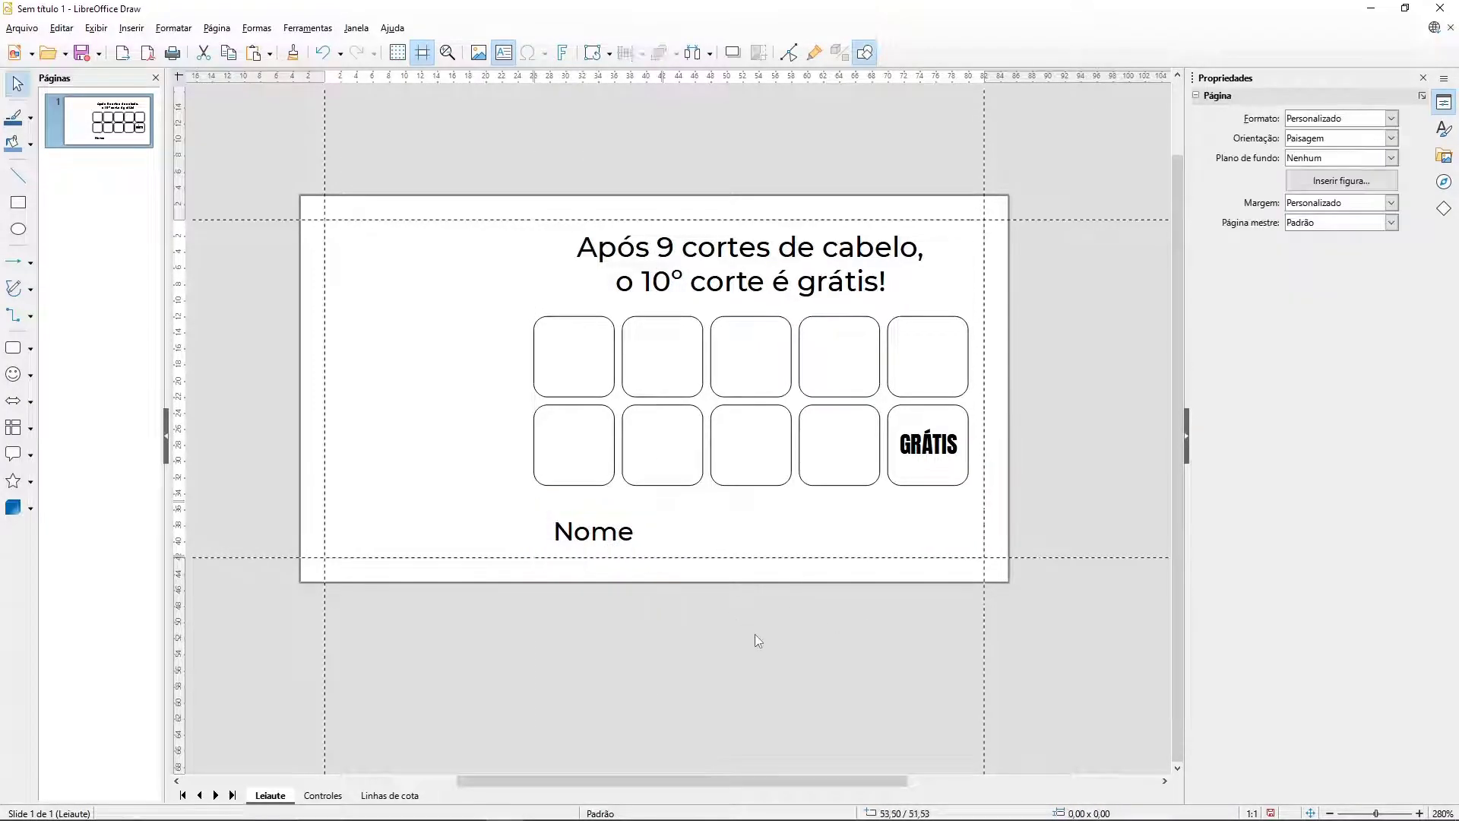
Step: Shift the "Nome" text box left to X 24 mm so its text lines up with the first square
left_click(581, 509)
key("Left")
key("Left")
key("Left")
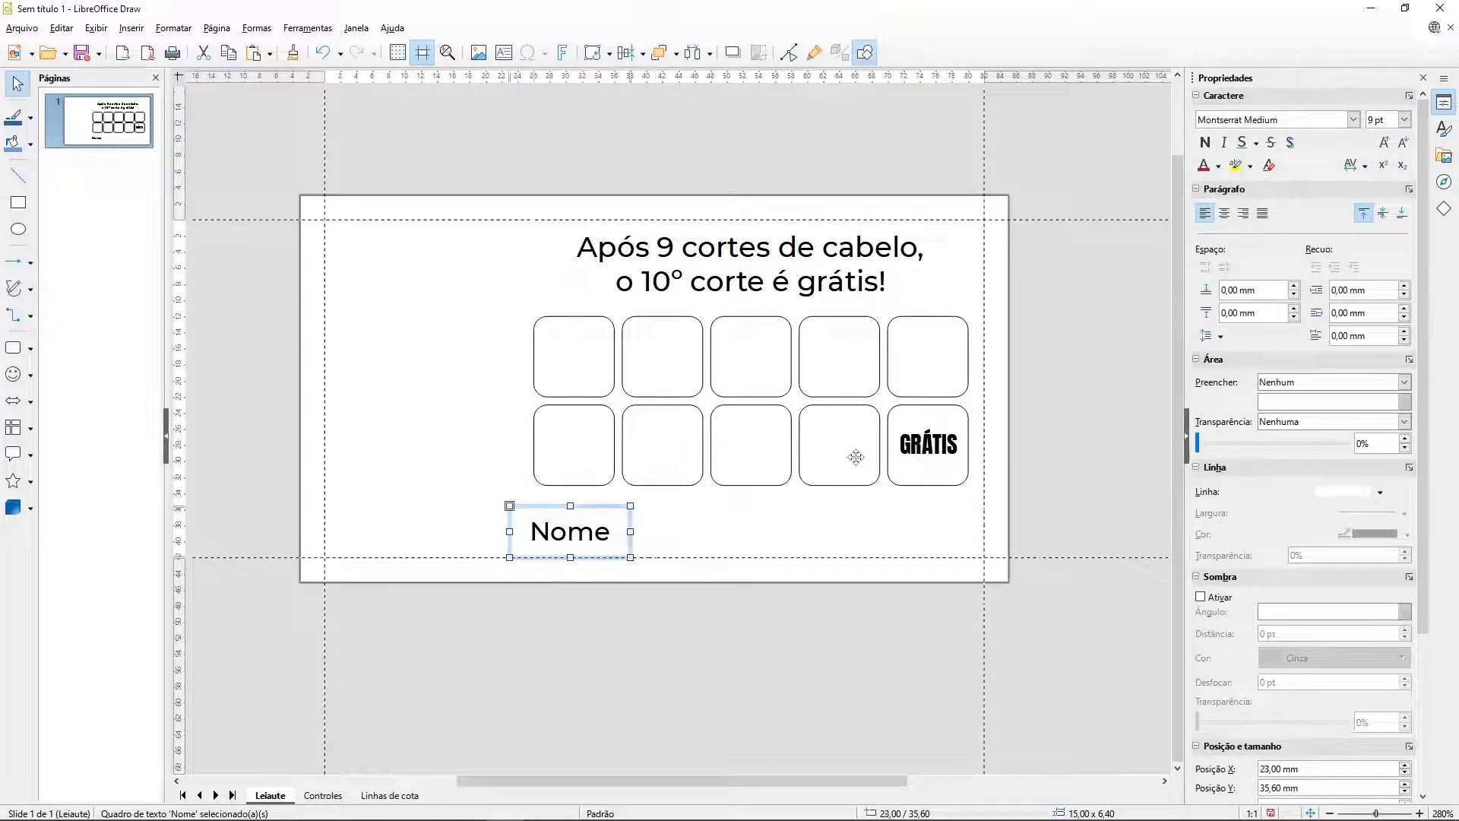
key("Right")
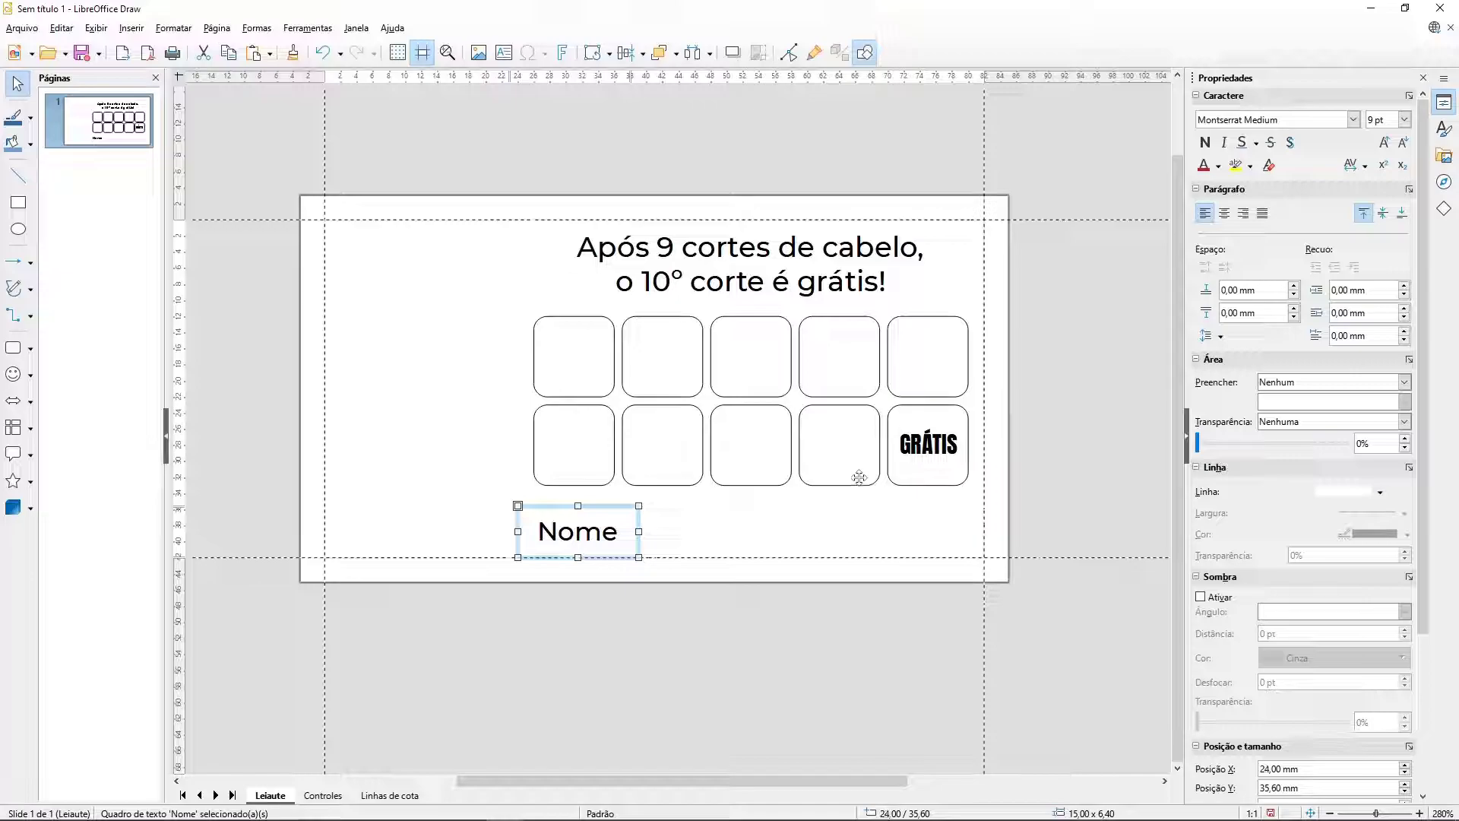
left_click(566, 563)
Step: Copy the "Nome" text box horizontally to X 51 mm and replace the copy's text with "Validade"
left_click(591, 511)
left_click_drag(588, 532, 806, 534)
double_click(805, 534)
type("Val")
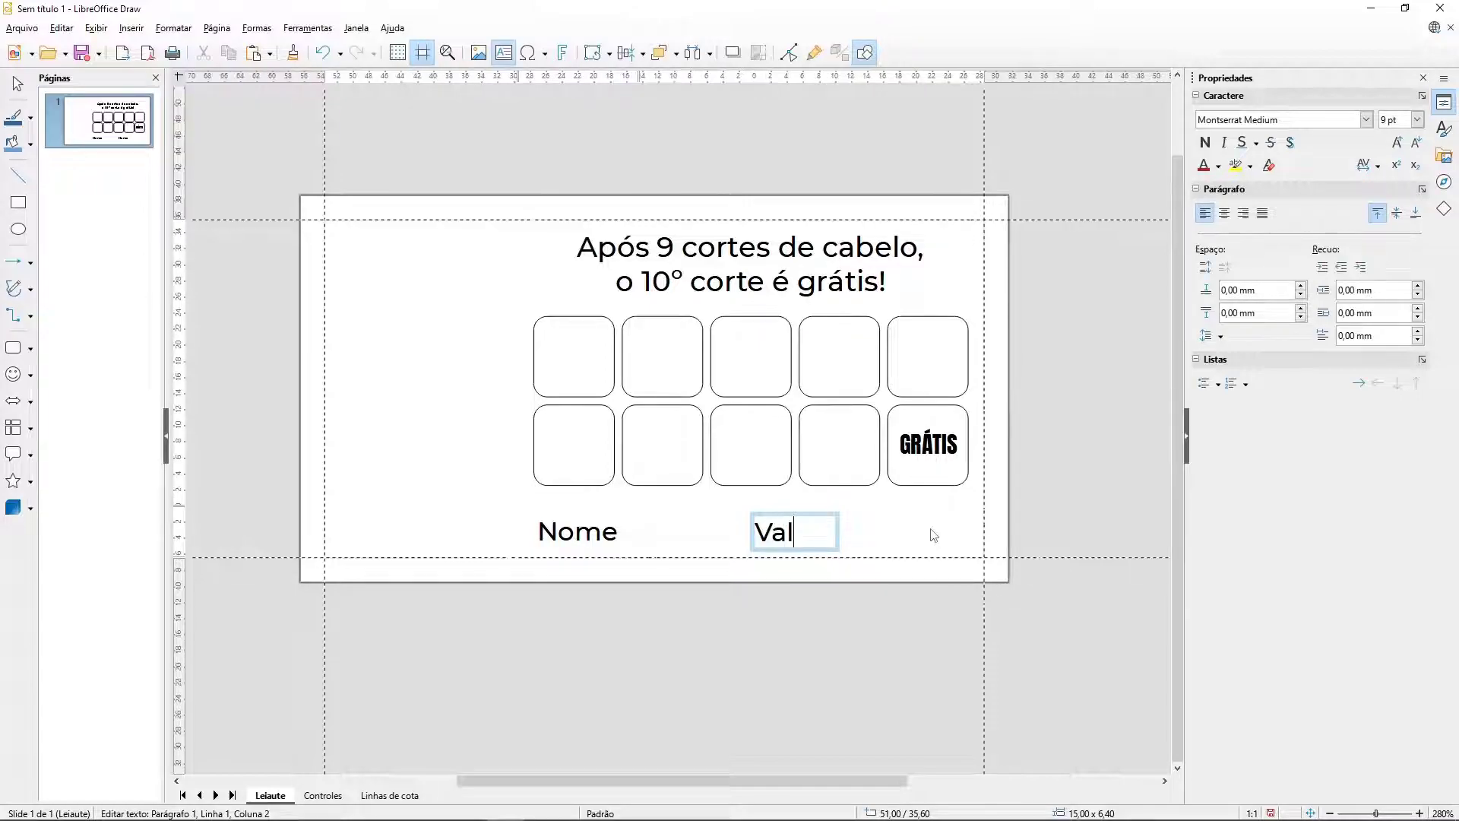
type("idade")
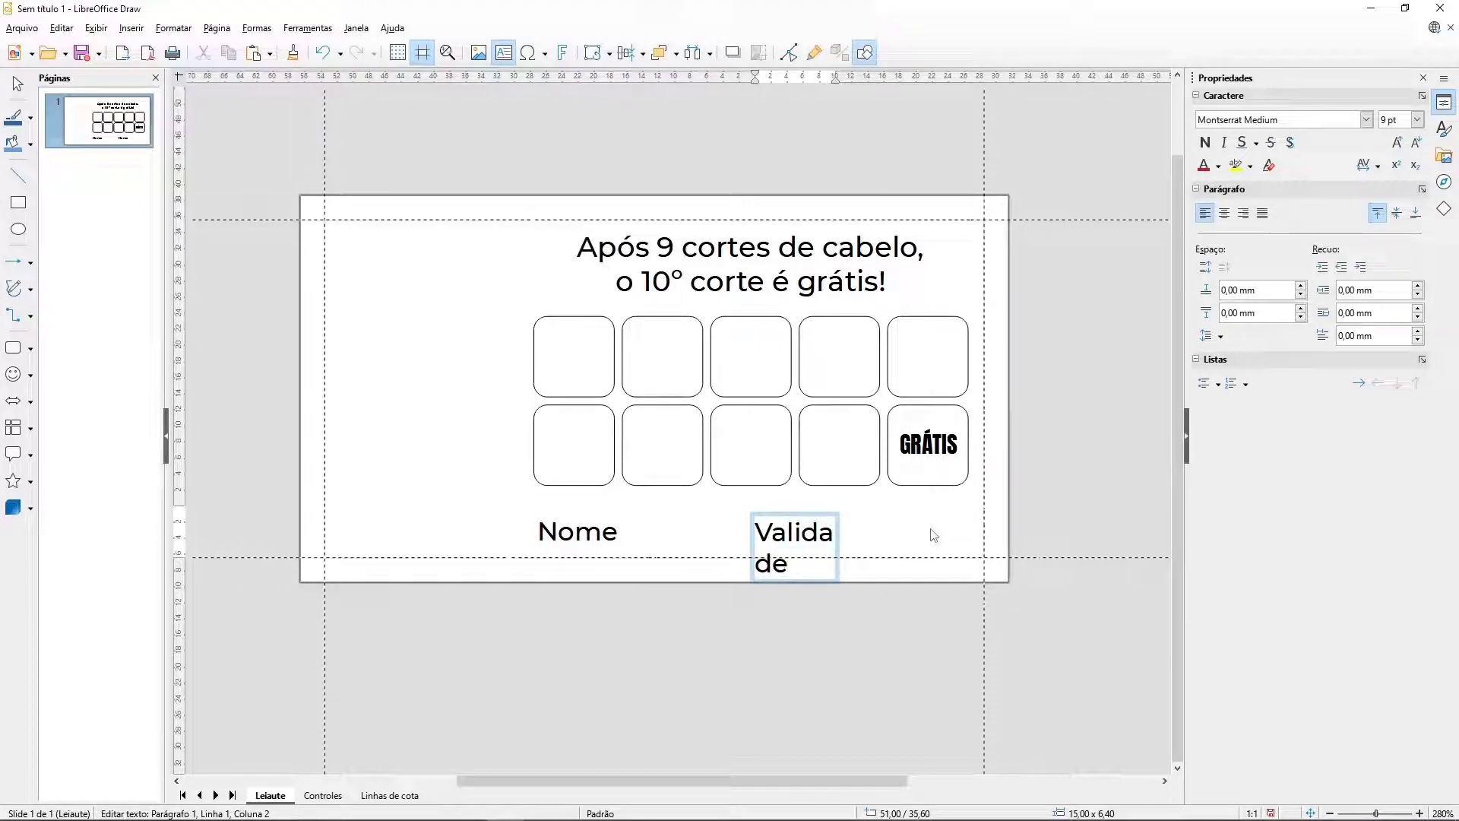
Step: Widen the "Validade" text box to 19 mm and shorten its text to "Val."
key("Escape")
mouse_move(855, 547)
left_mouse_down()
mouse_move(902, 547)
mouse_move(873, 547)
left_mouse_up()
left_click(876, 526)
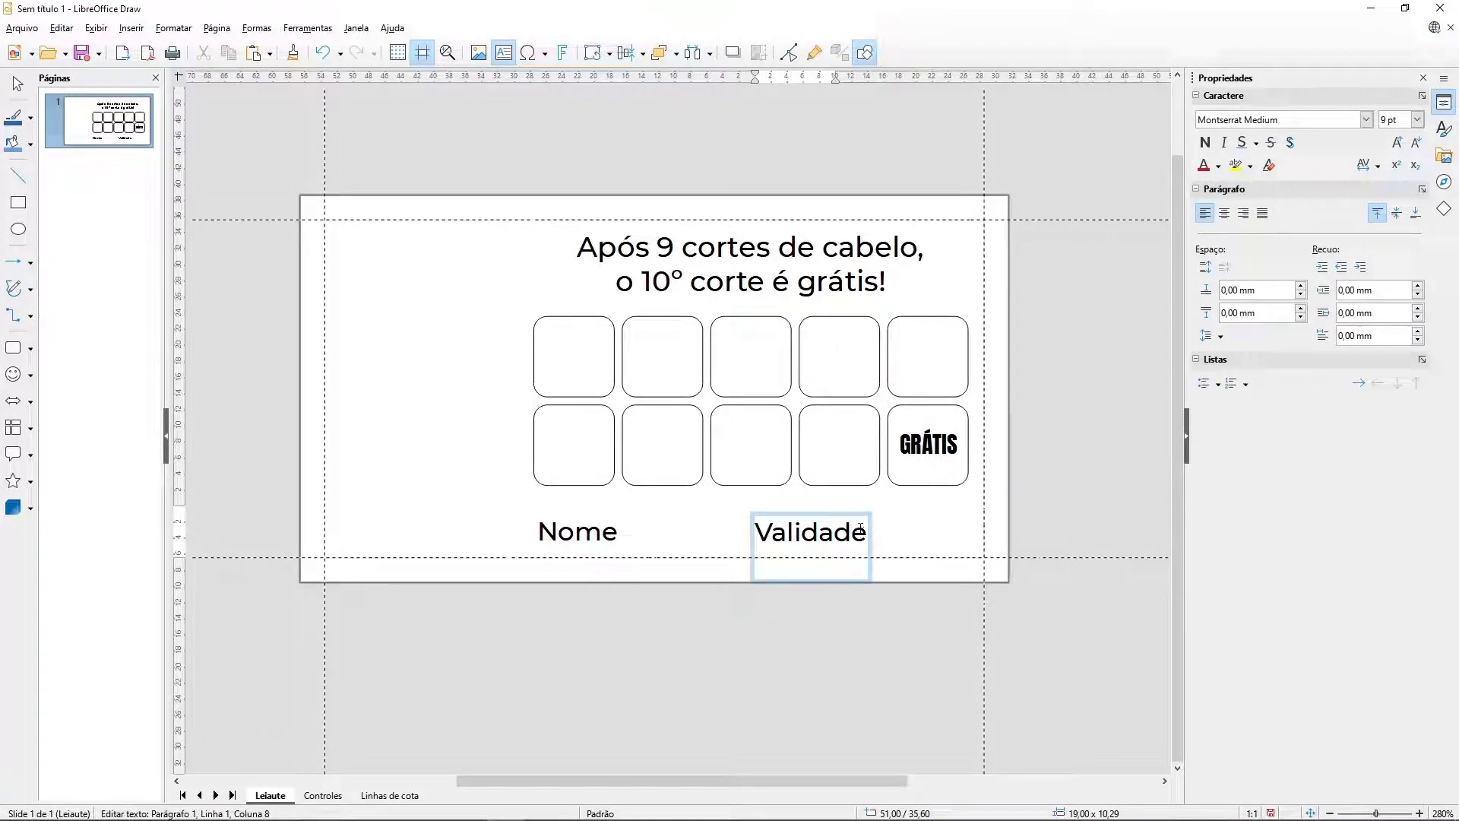
key("BackSpace")
key("BackSpace")
key("BackSpace")
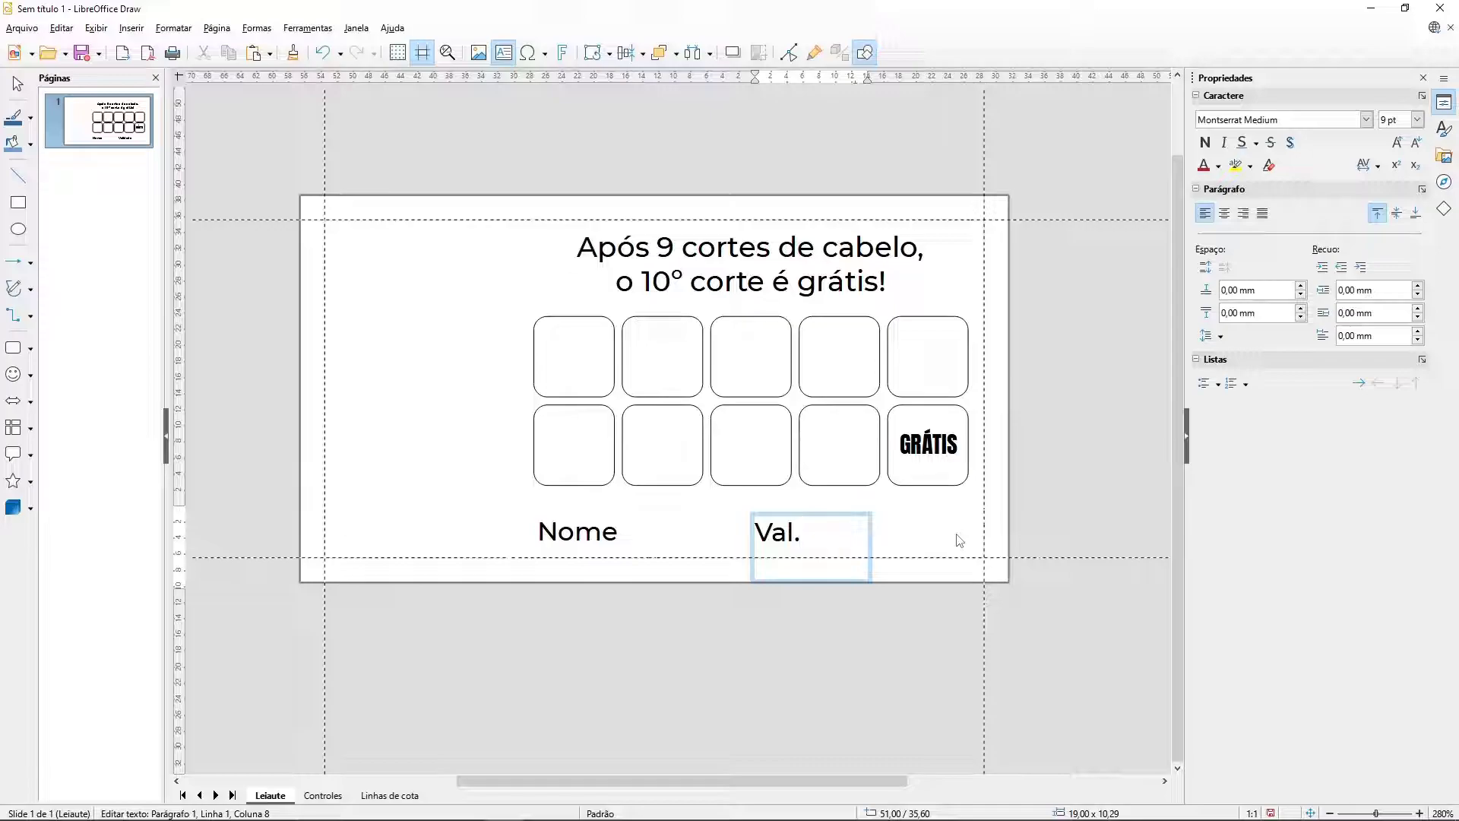
Step: Reduce the "Val." text box to 6,40 mm high and narrow it to fit the text
key("Escape")
left_click_drag(811, 589, 810, 558)
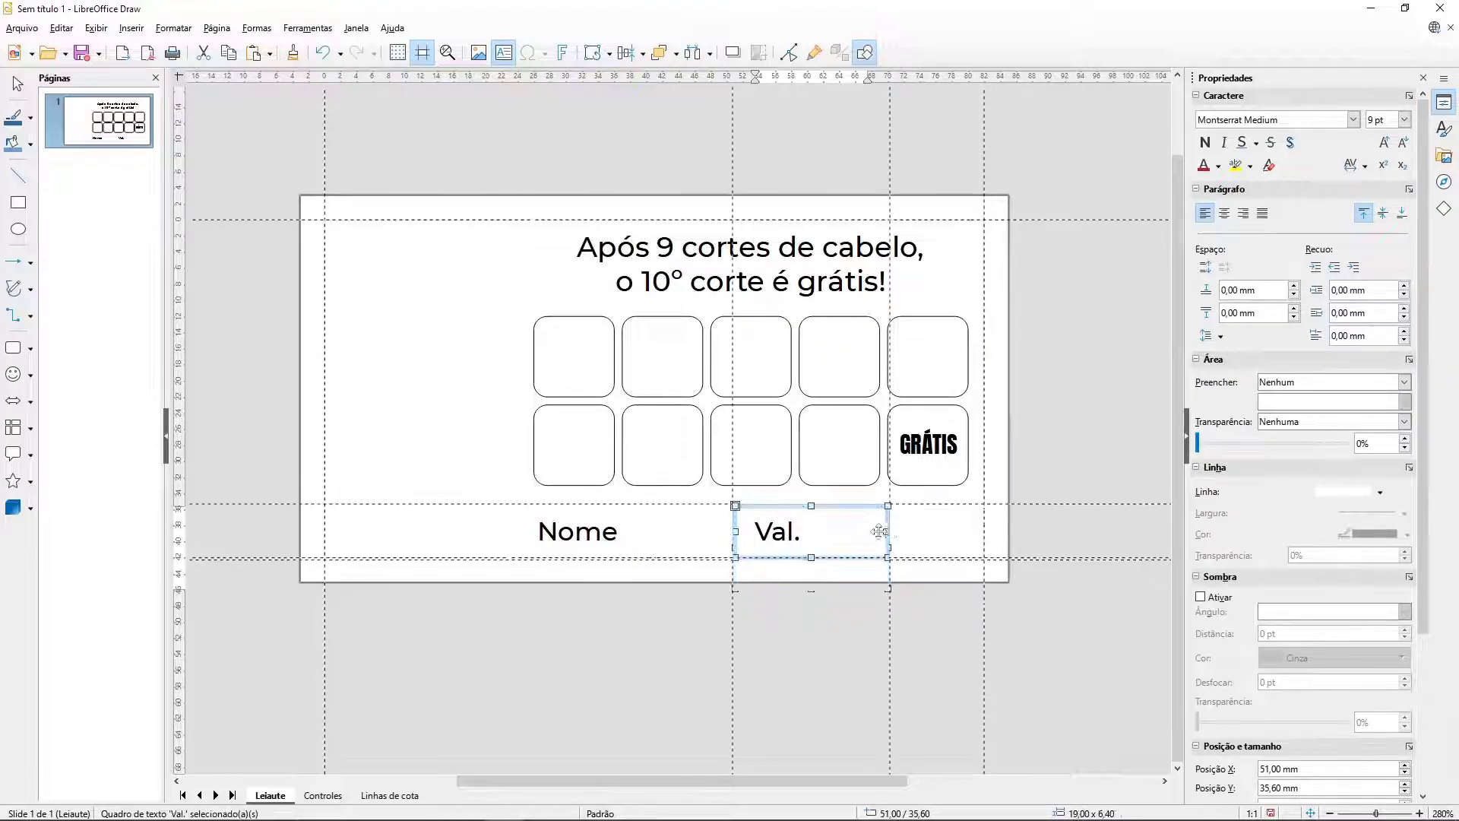
left_click_drag(888, 531, 817, 532)
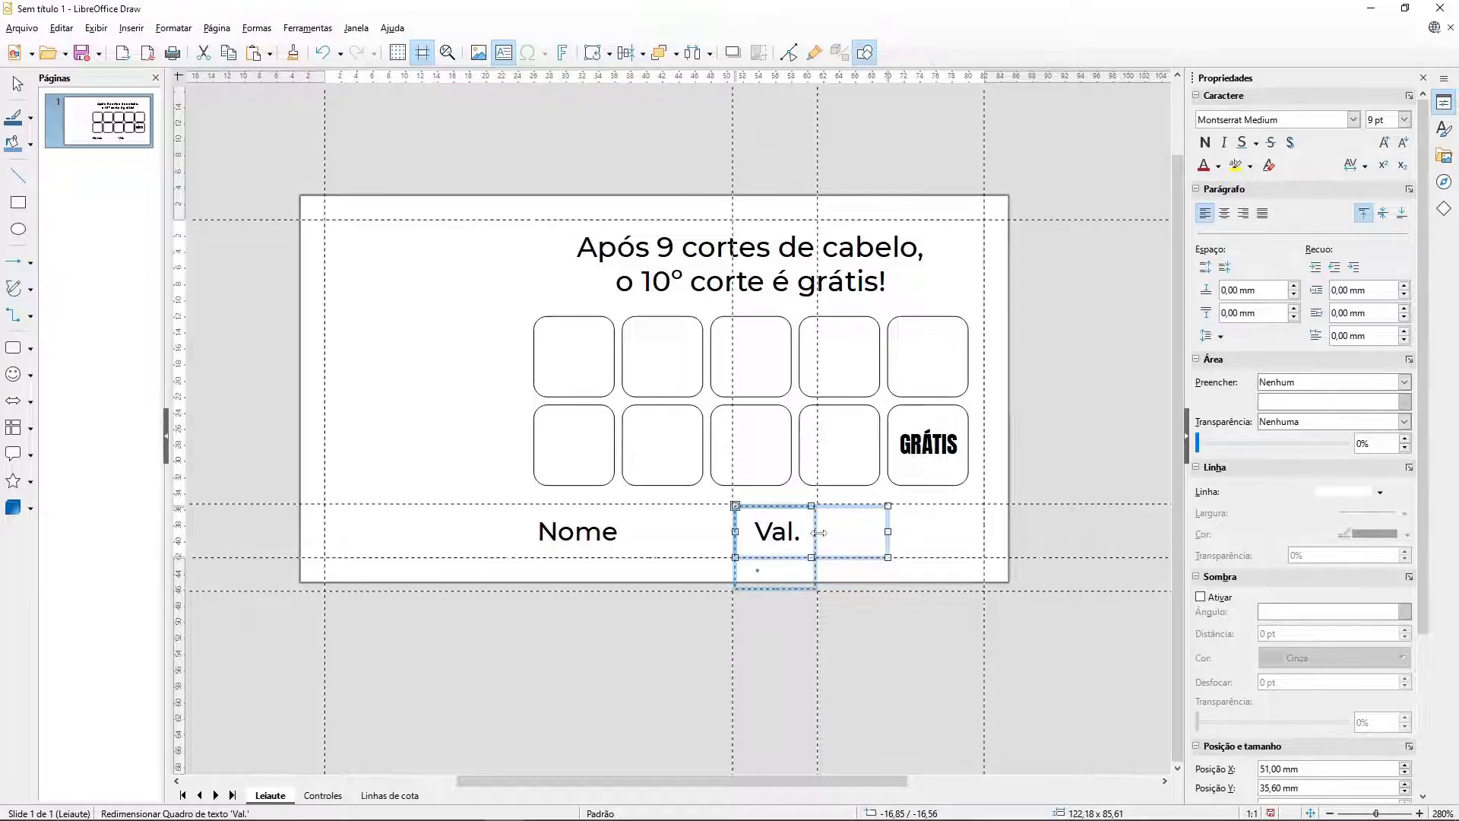
Step: Move the "Val." text box about 2 mm to the right along the same baseline
left_click(845, 635)
left_click(788, 516)
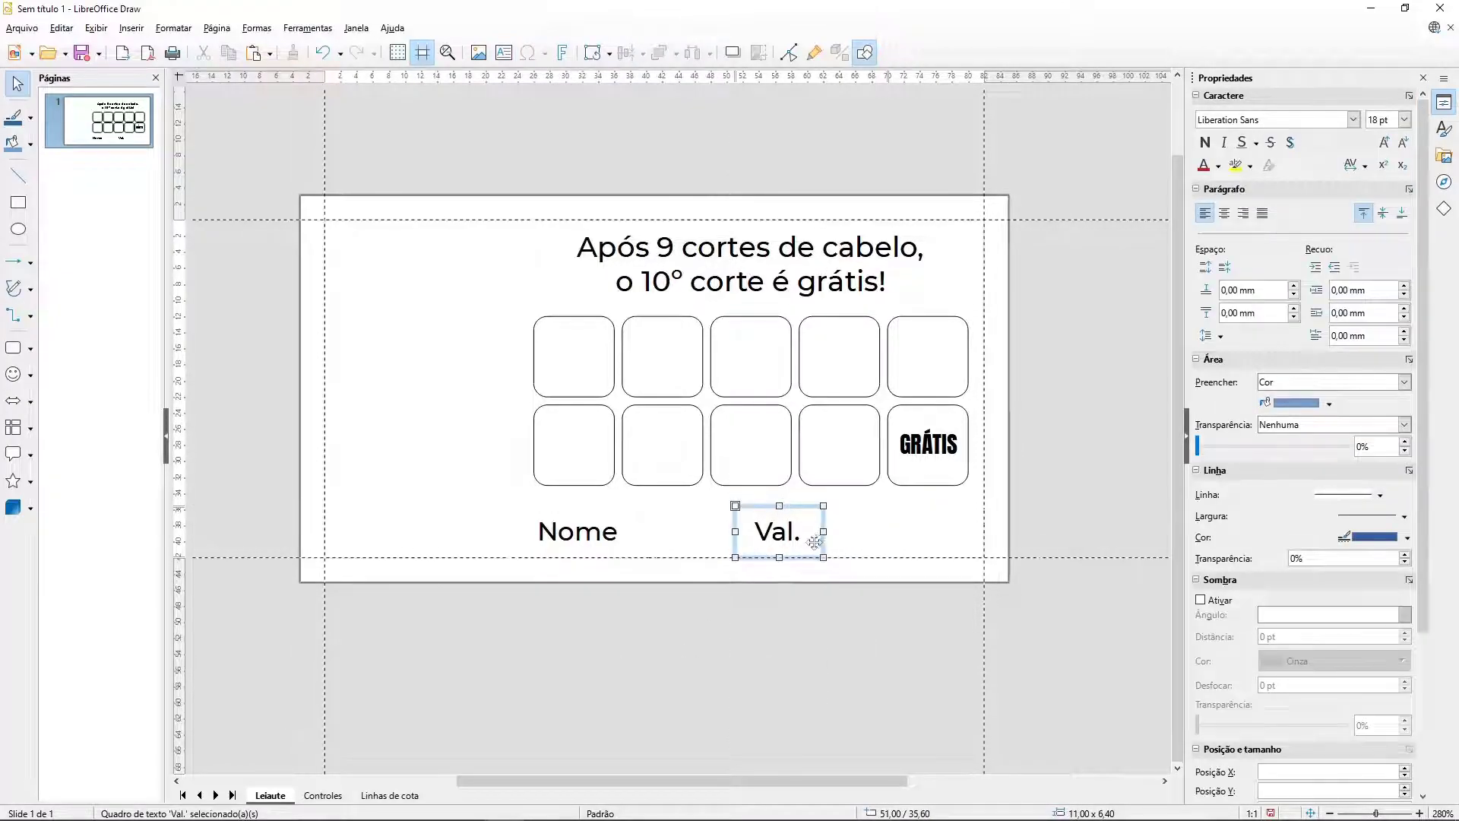
left_click_drag(815, 541, 830, 541)
left_click(845, 646)
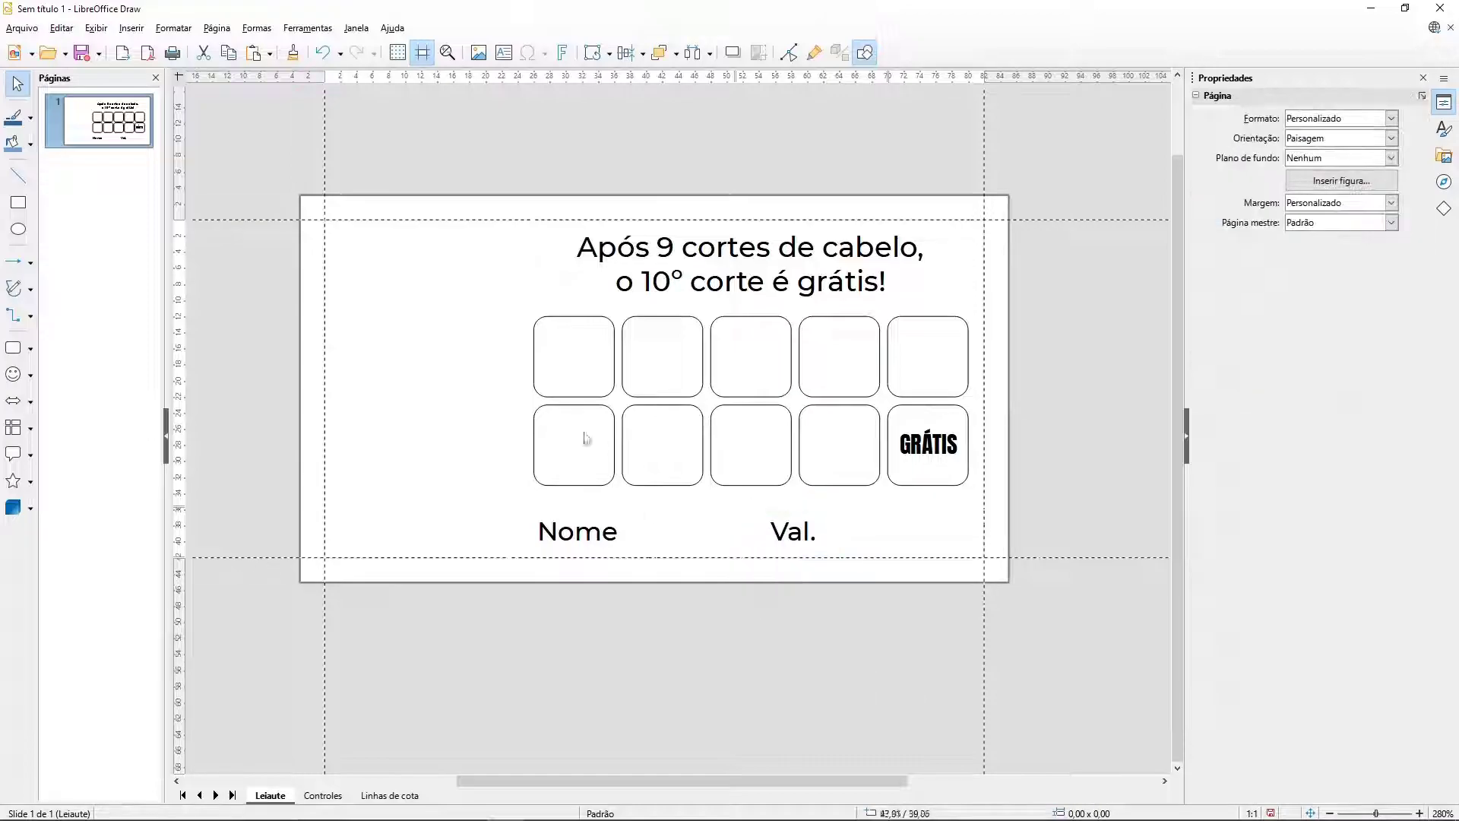
Step: Draw a 16 mm horizontal line after "Nome" starting at X 37 mm, Y 41 mm, and colour it black
left_click(21, 181)
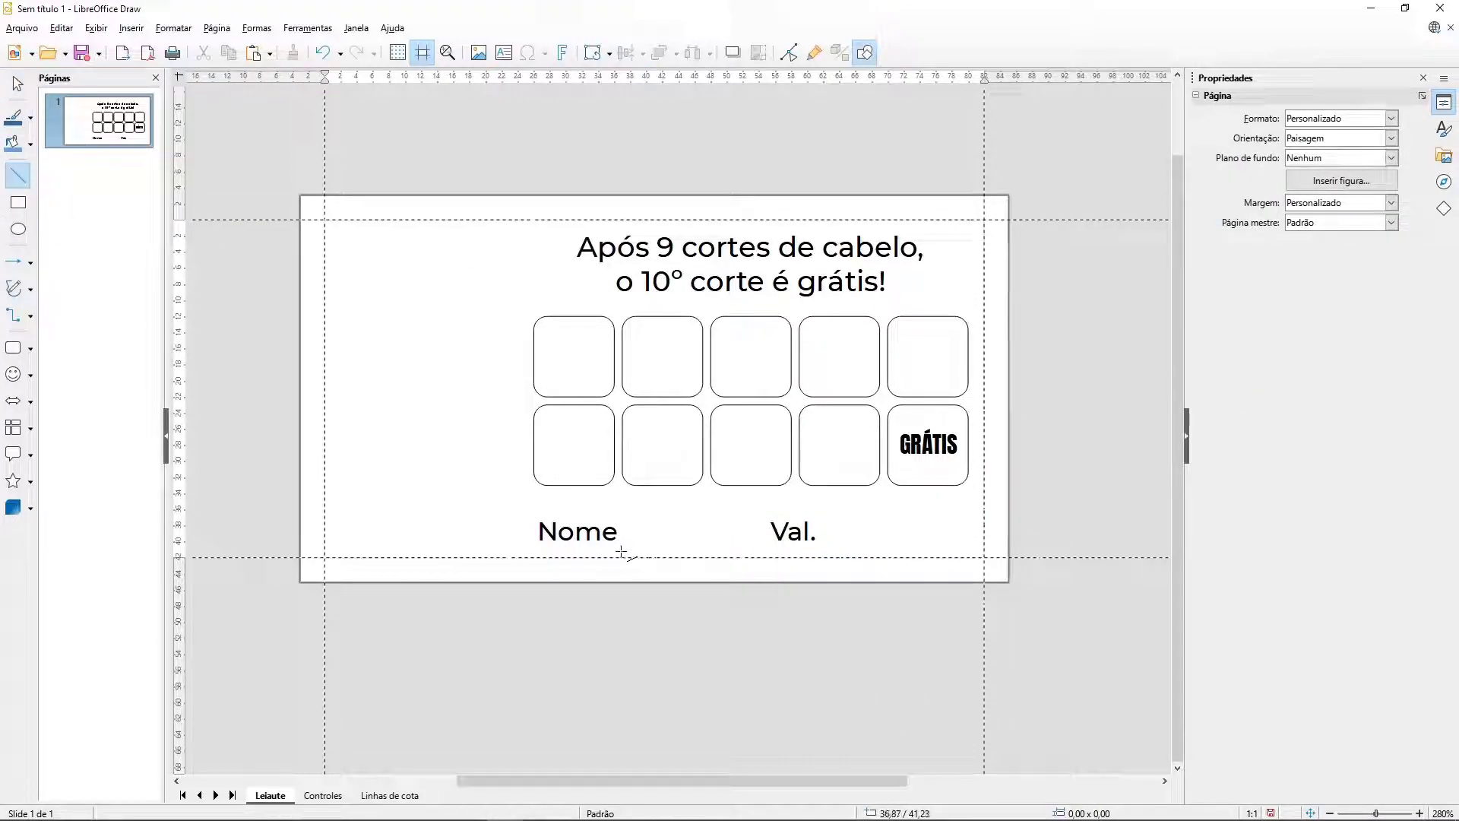
left_click_drag(622, 552, 755, 575)
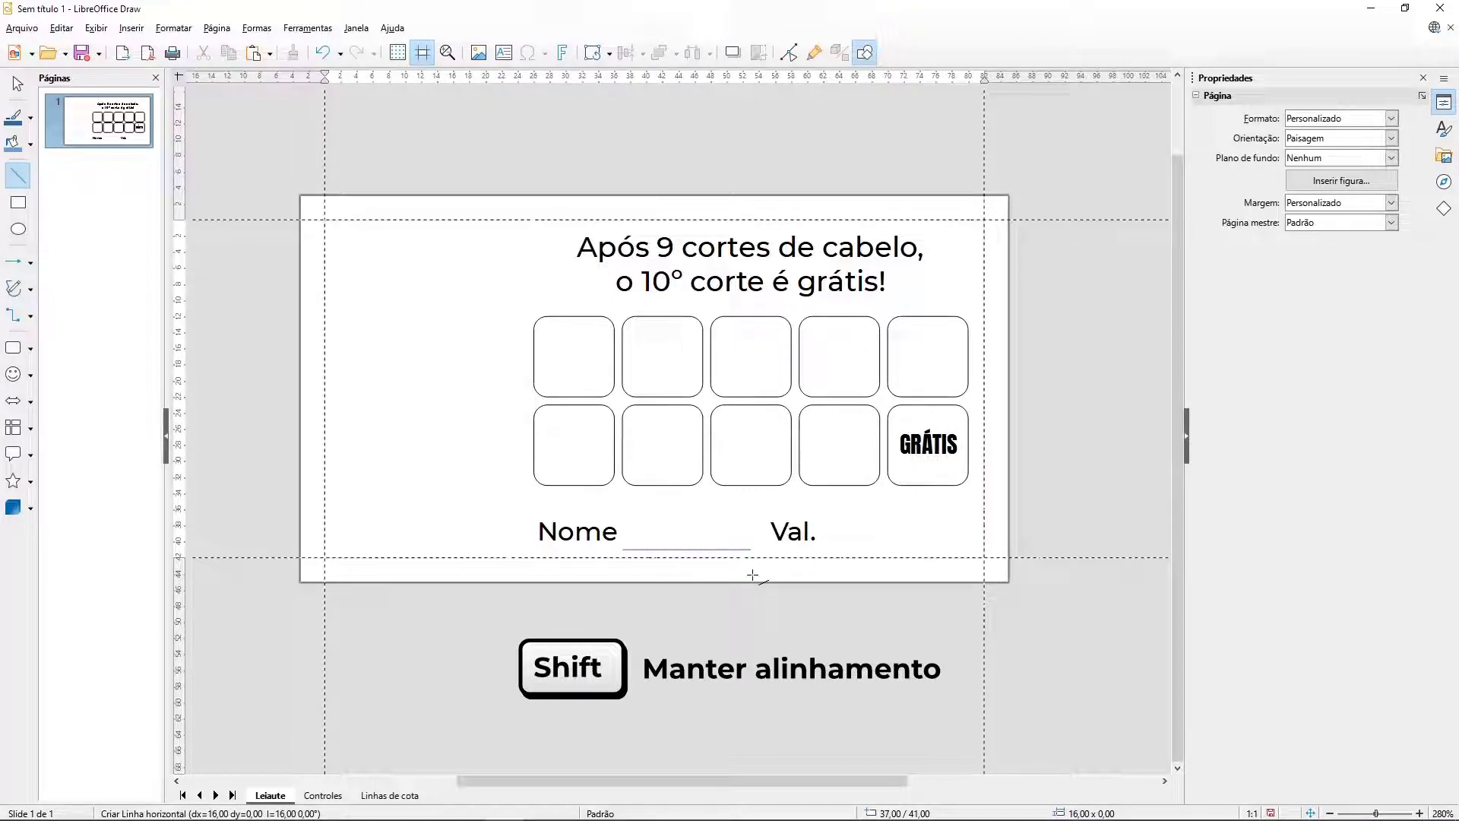
left_click_drag(752, 576, 753, 575)
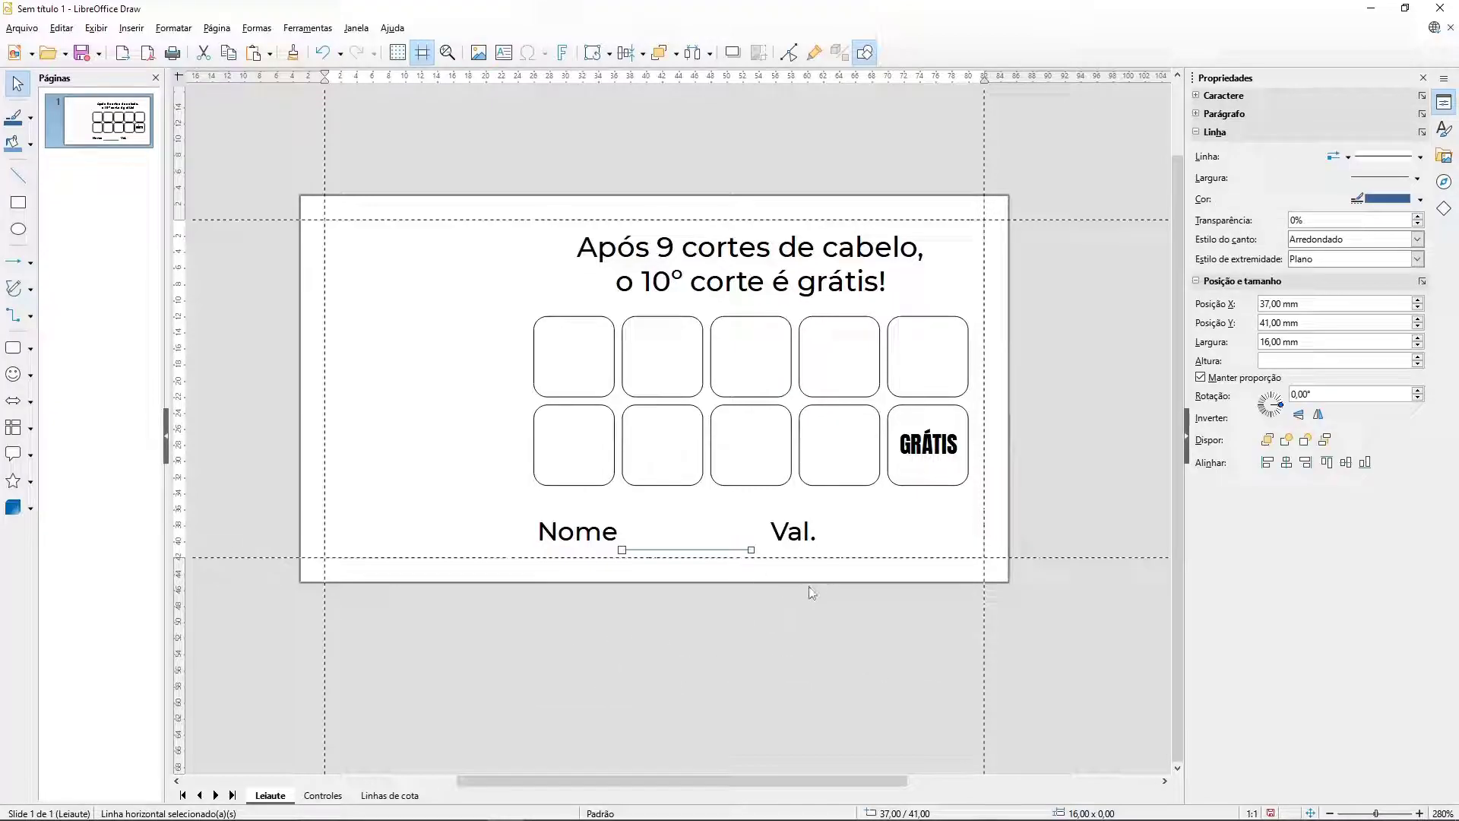
left_click(1420, 199)
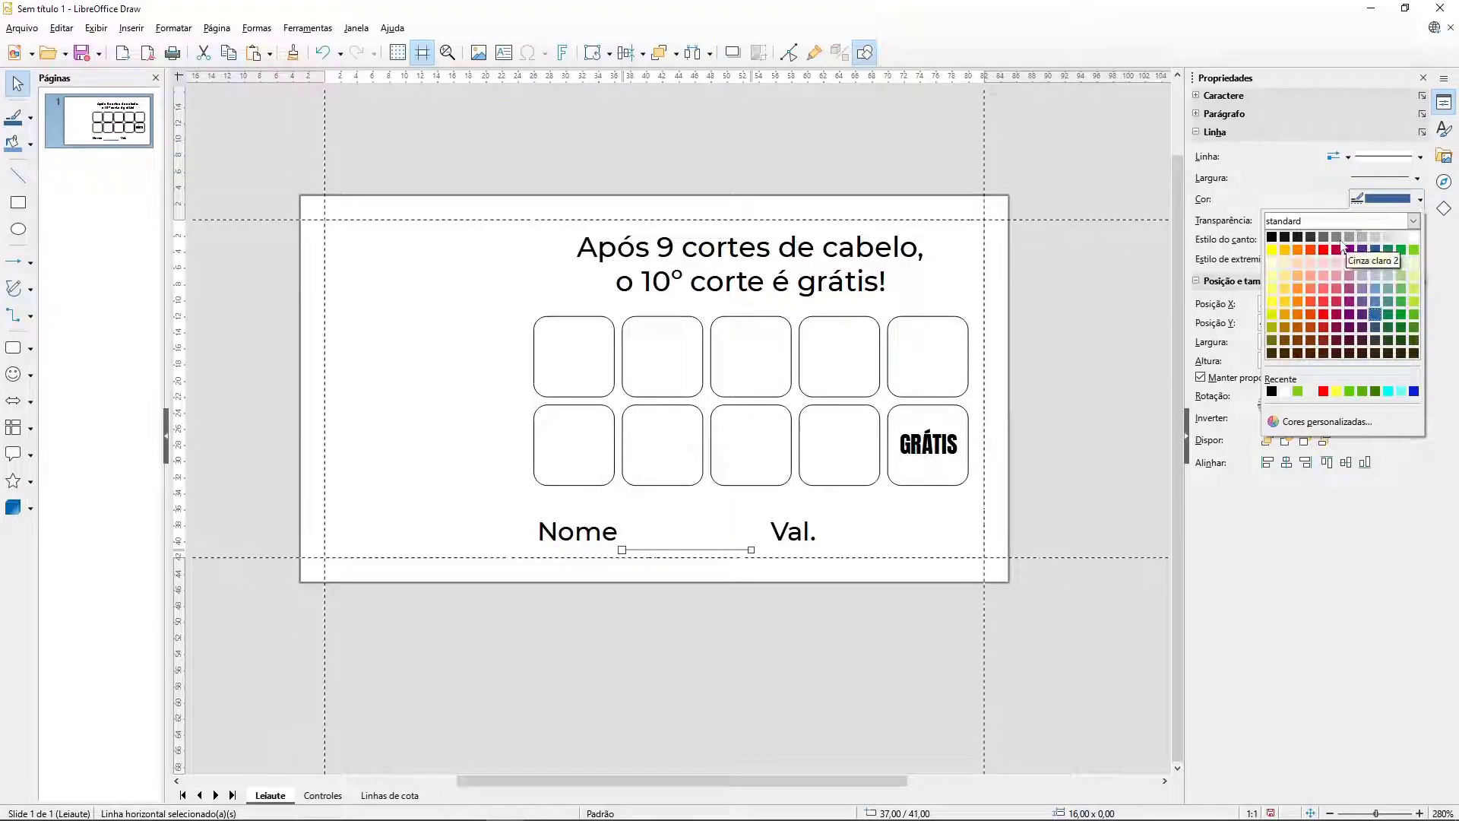
left_click(1271, 240)
left_click(809, 680)
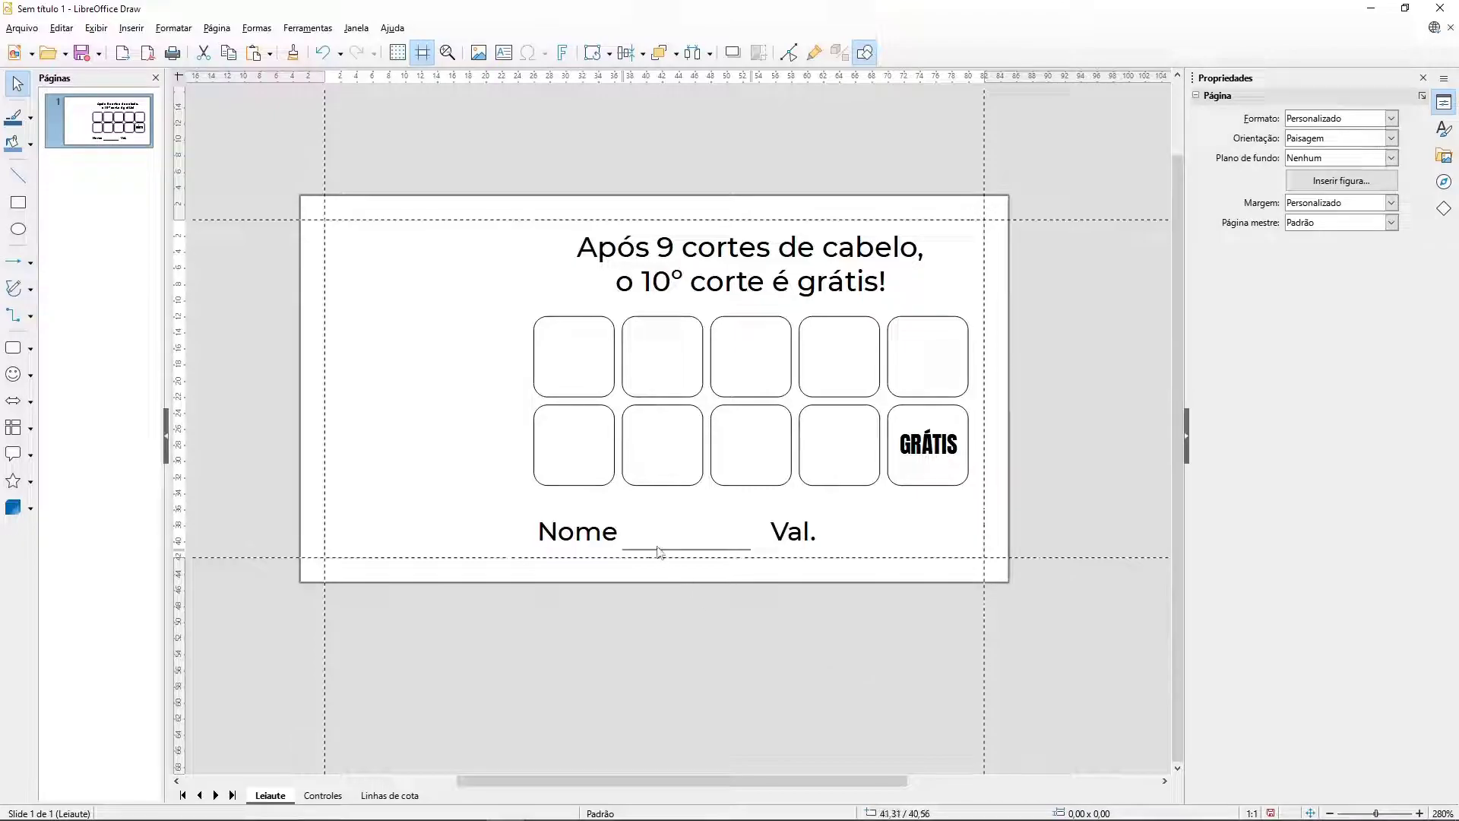
Step: Copy the line horizontally to X 64 mm and shift the "Val." text box to X 55 mm, just before the copy
left_click(679, 550)
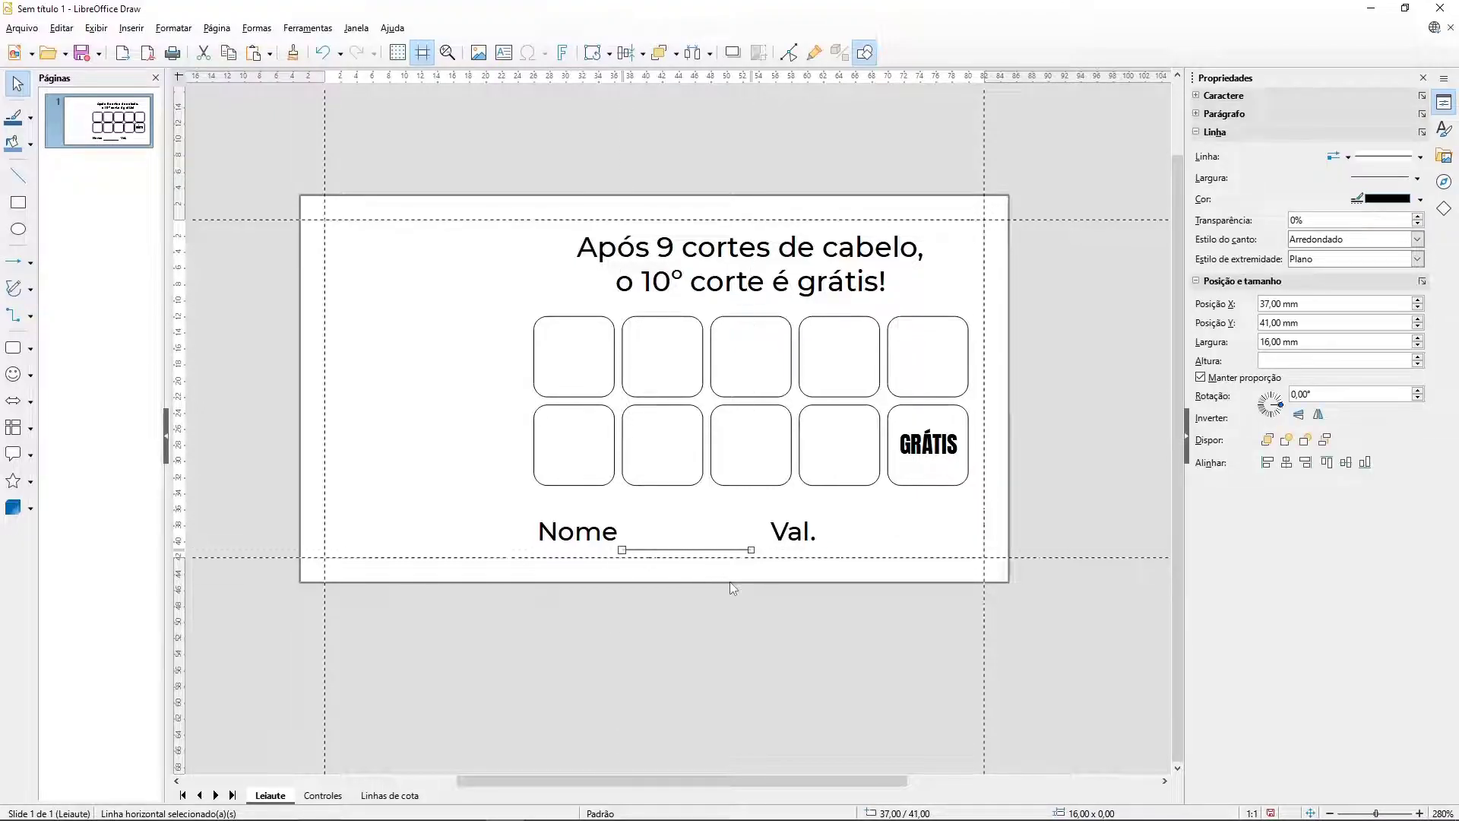
left_click_drag(690, 549, 908, 548)
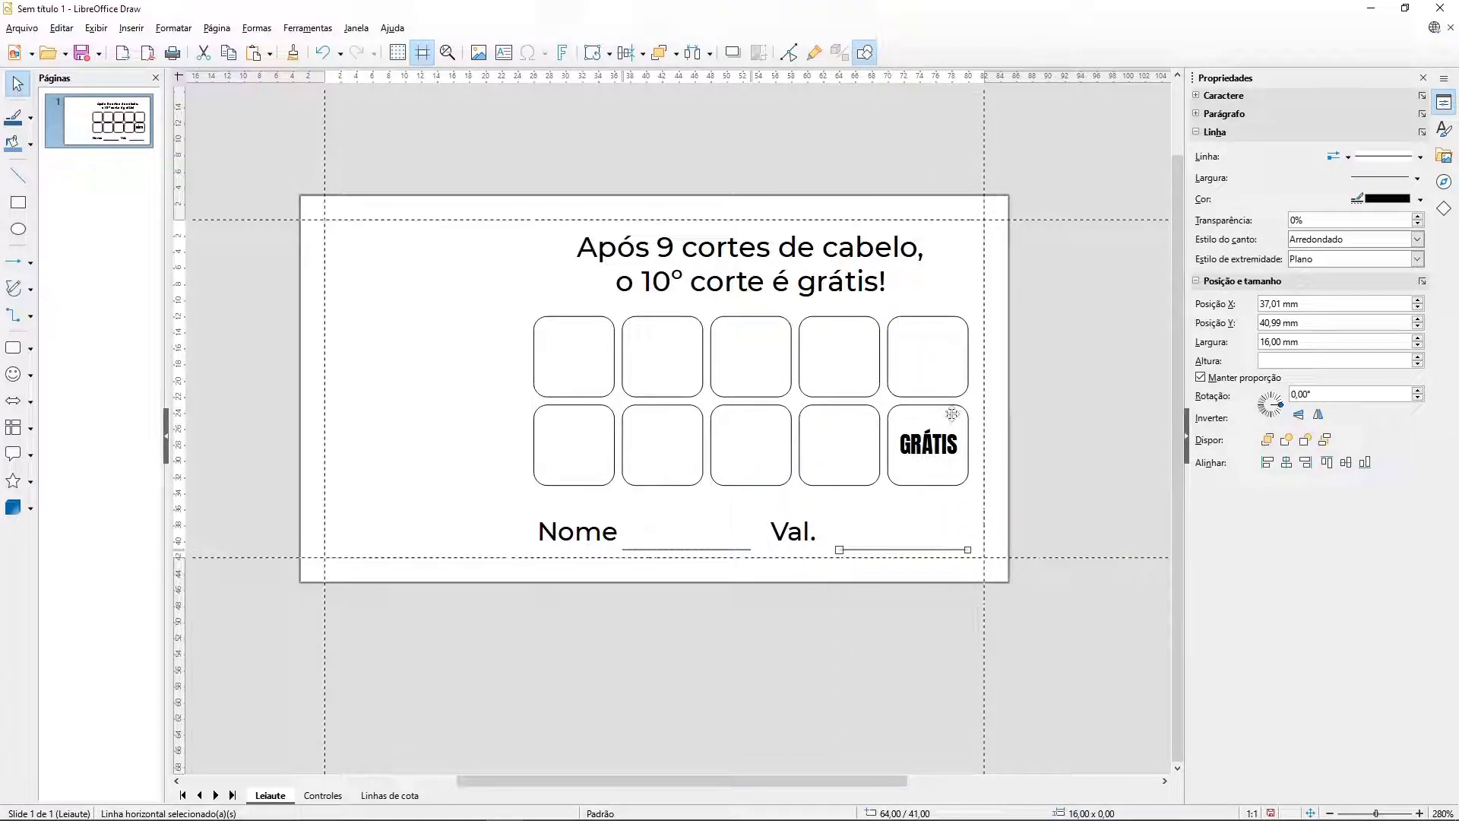
left_click(792, 529)
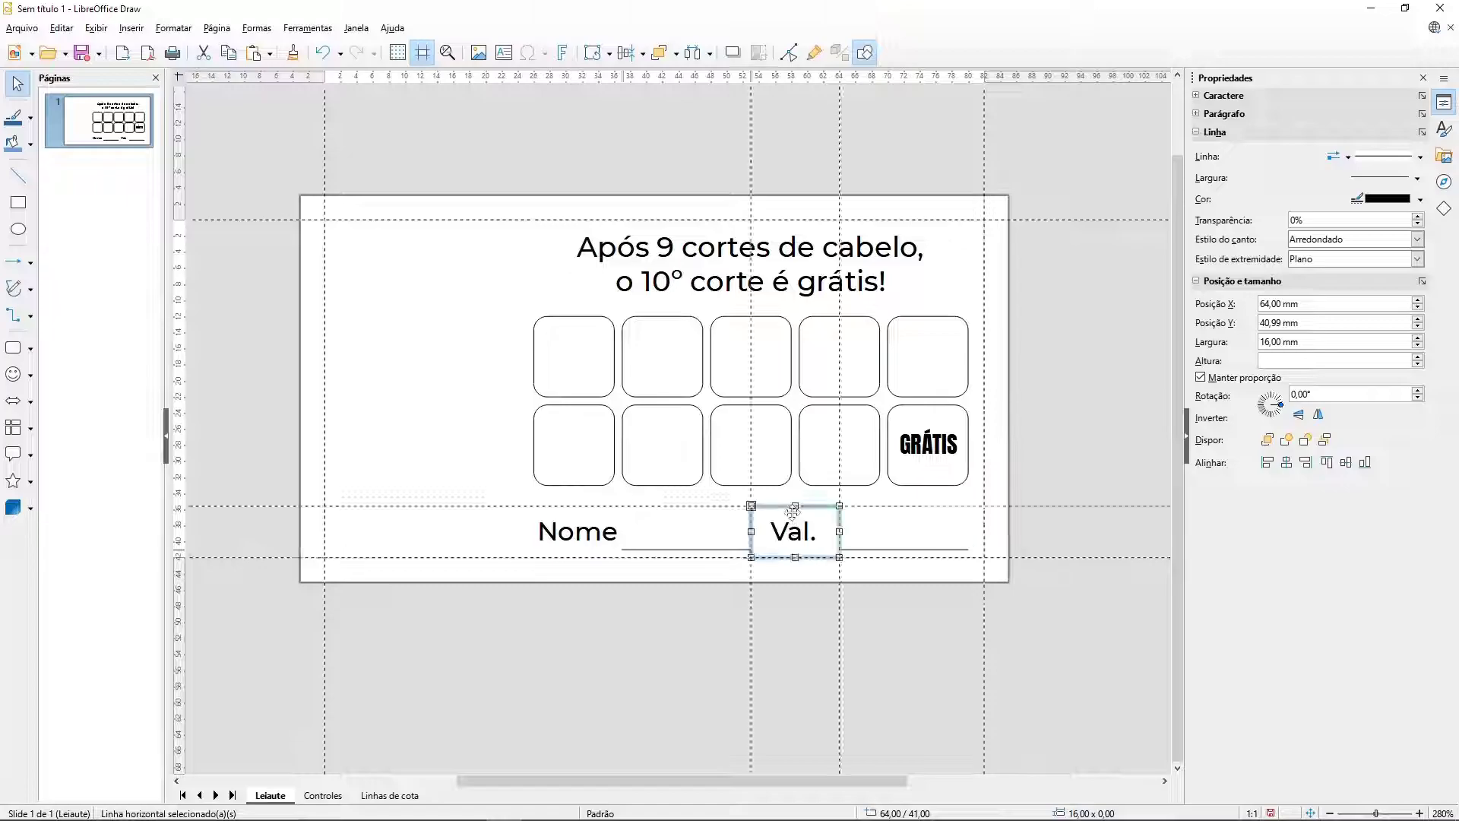
key("Right")
key("Right")
key("Right")
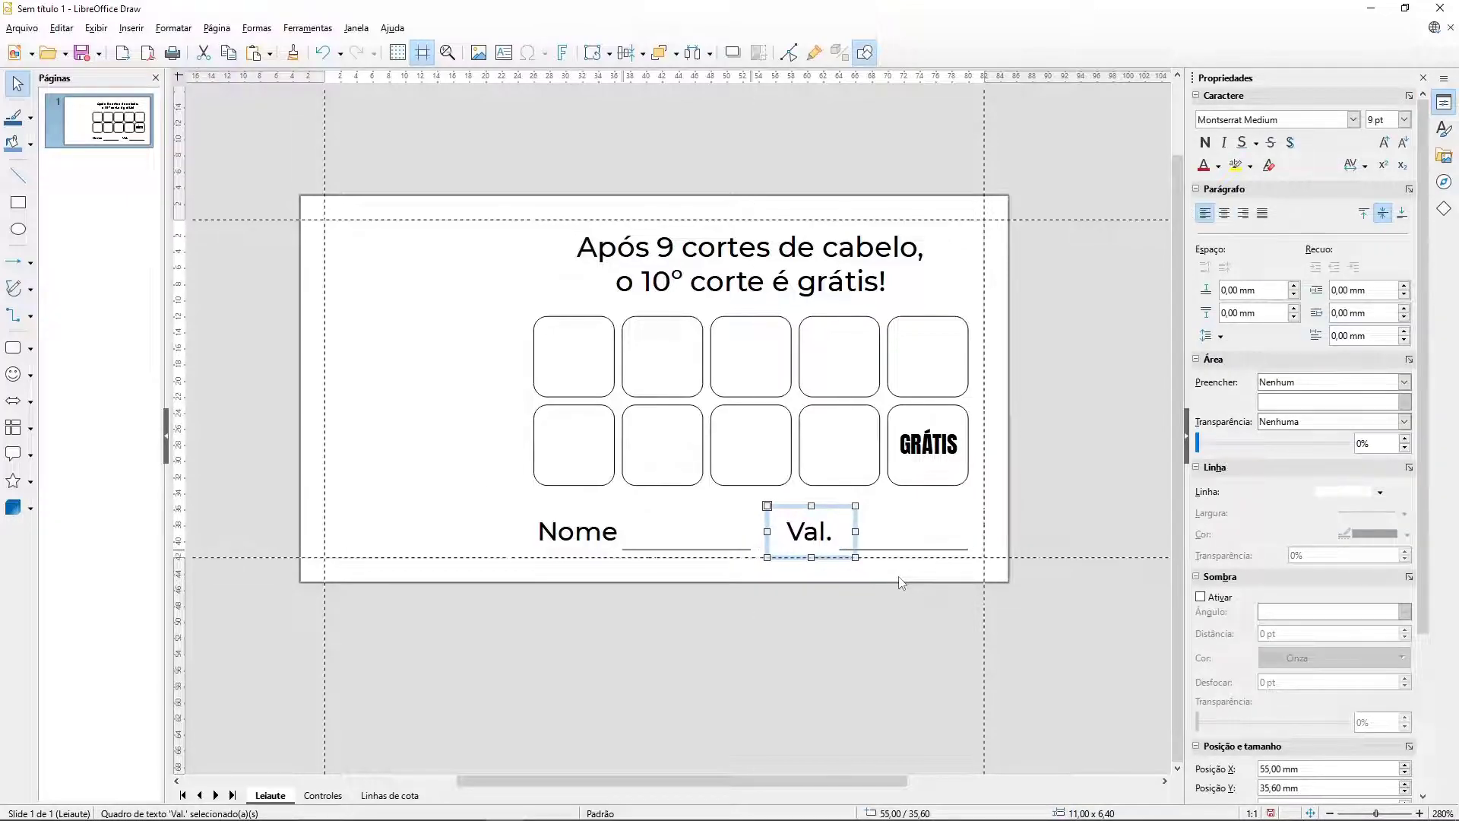
key("Left")
left_click(865, 627)
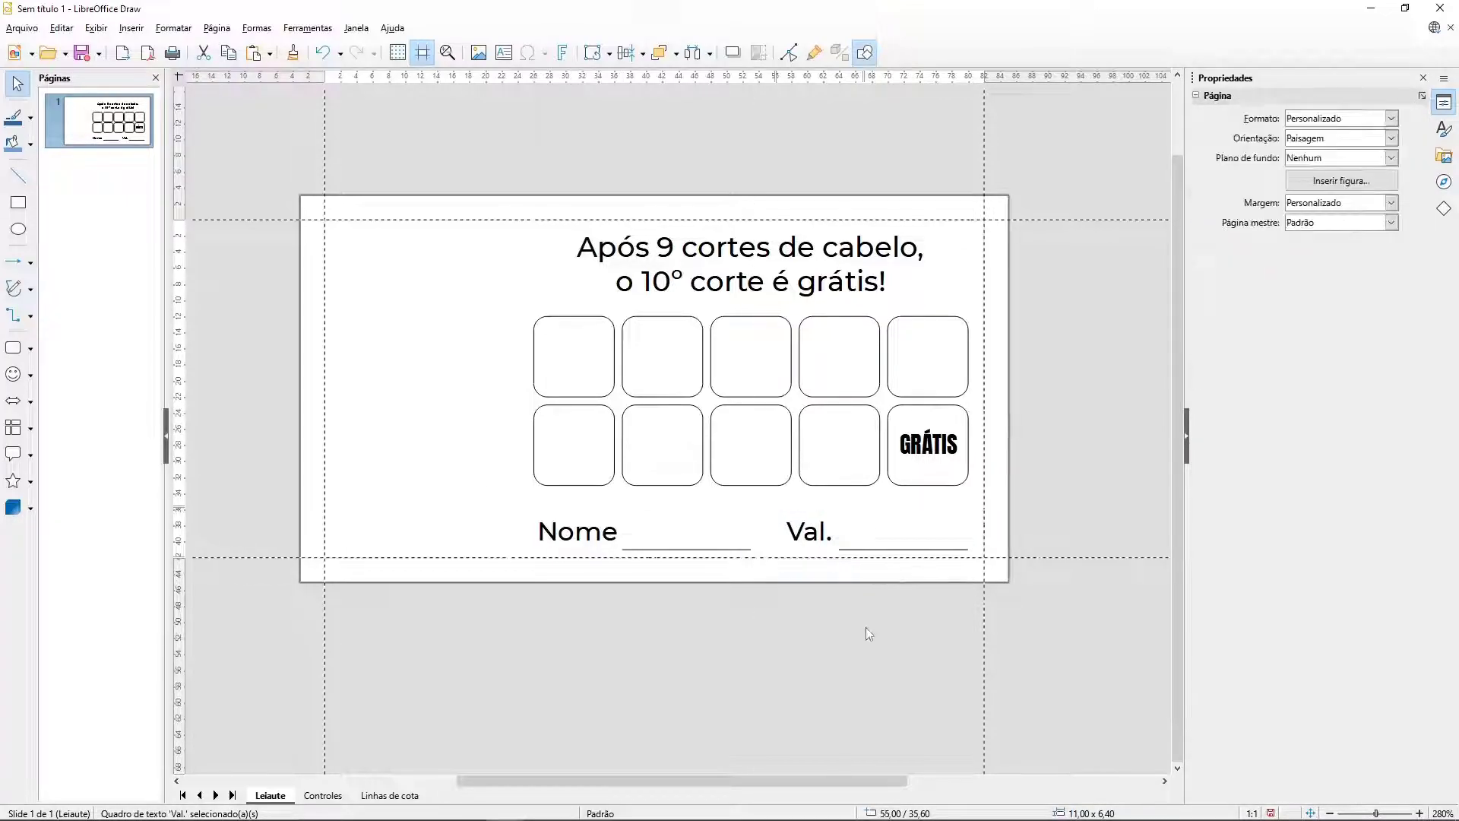
Step: Lengthen the line after "Nome" by about 2 mm towards "Val.", keeping it horizontal
key("ctrl")
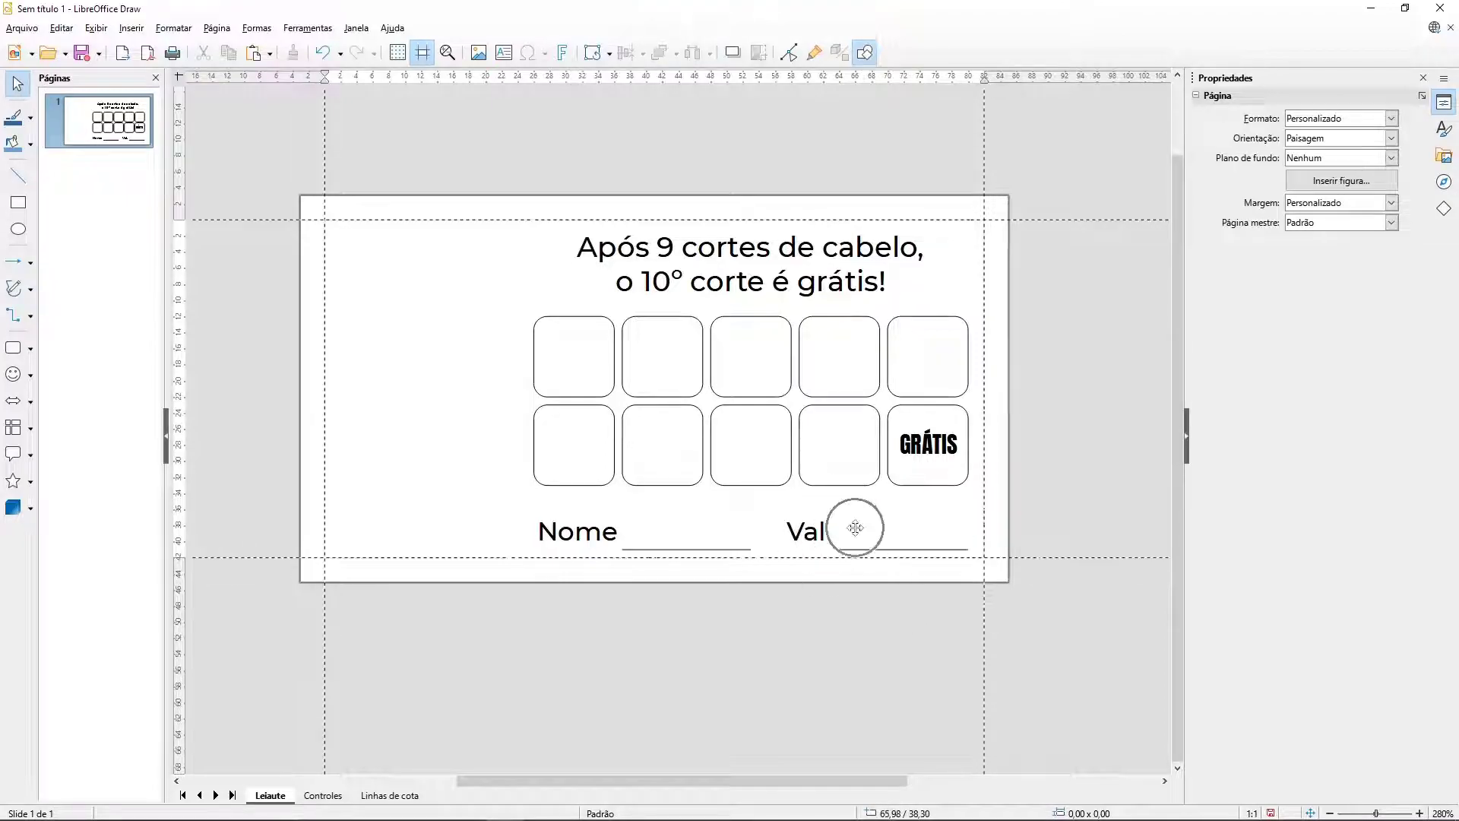
key("ctrl")
left_click(720, 548)
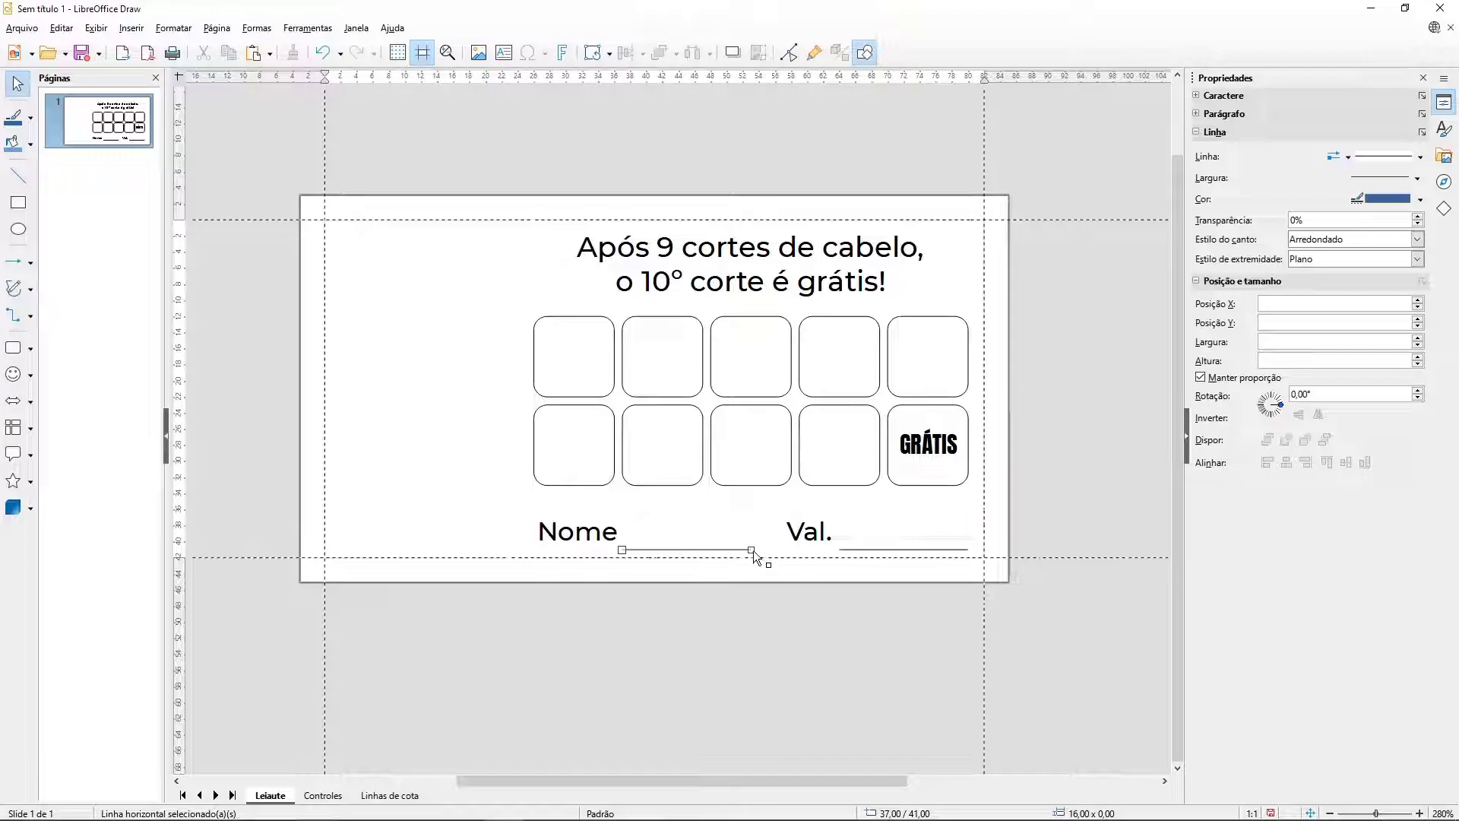
left_click_drag(753, 550, 766, 549)
left_click(818, 638)
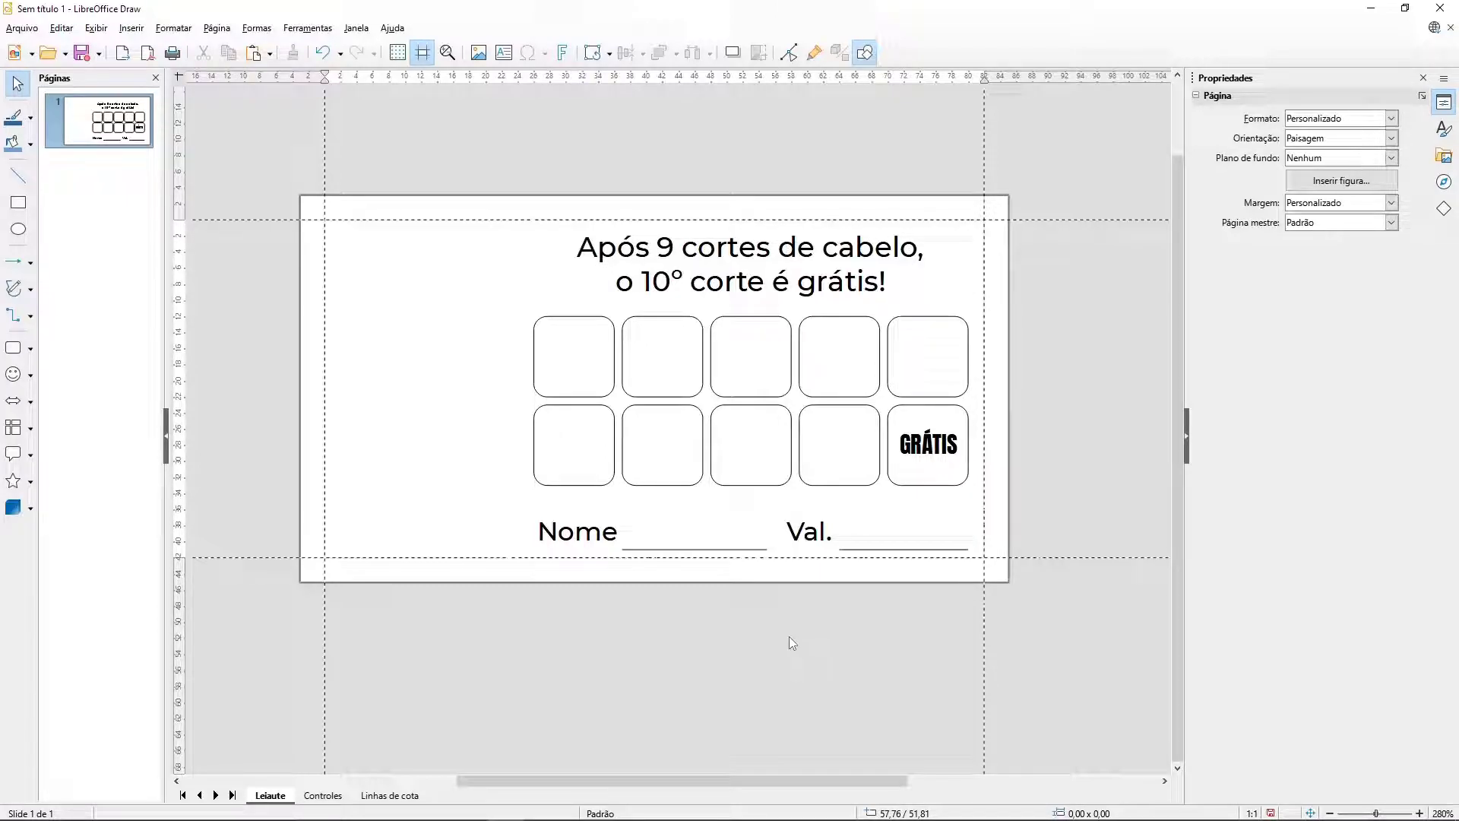
left_click(557, 528)
left_click(829, 530)
left_click(405, 321)
Step: Insert the image woman-with-long-hair.png from the testes folder into the card
left_click(478, 53)
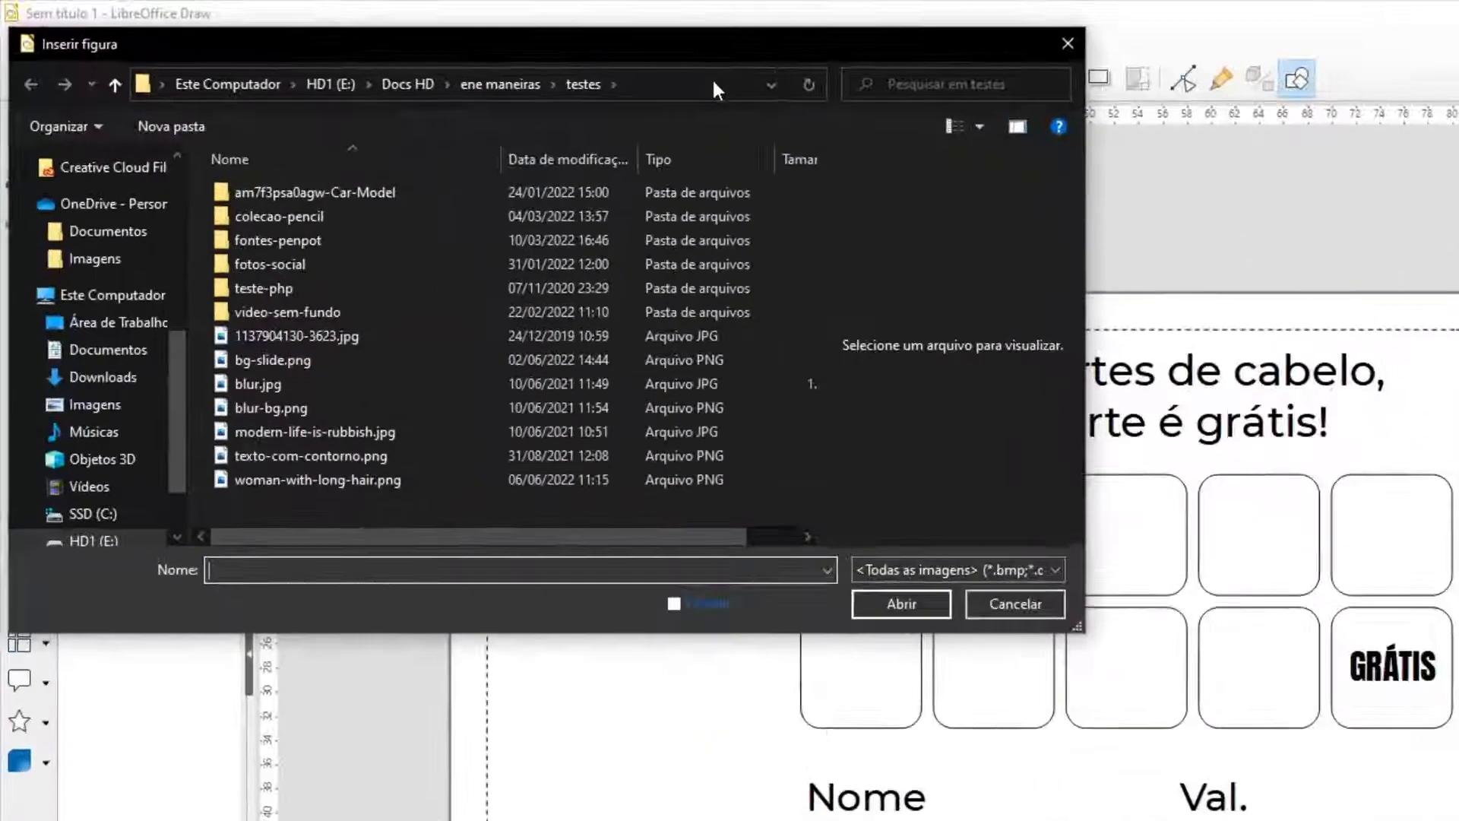
left_click(320, 491)
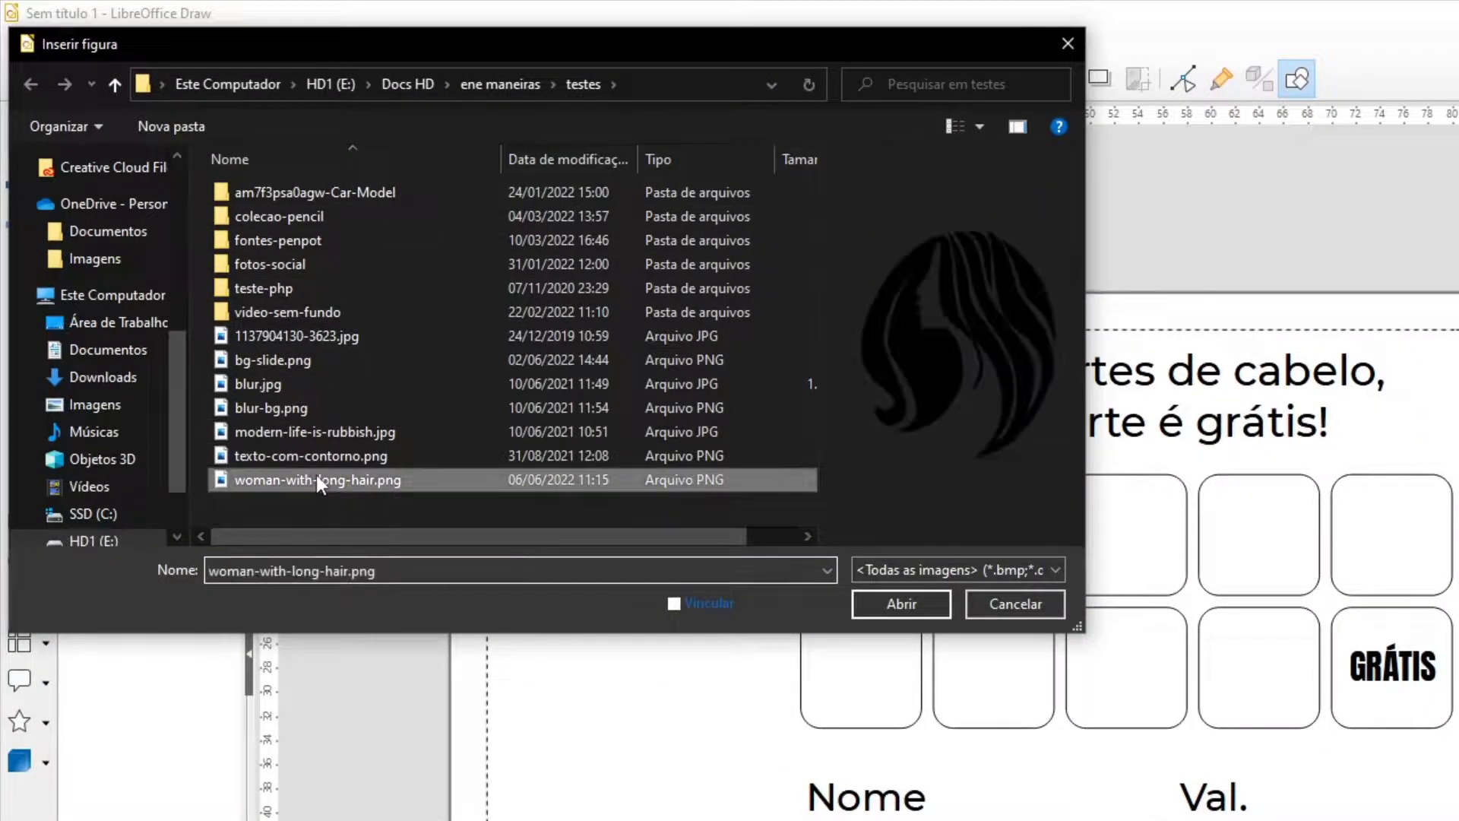
left_click(906, 605)
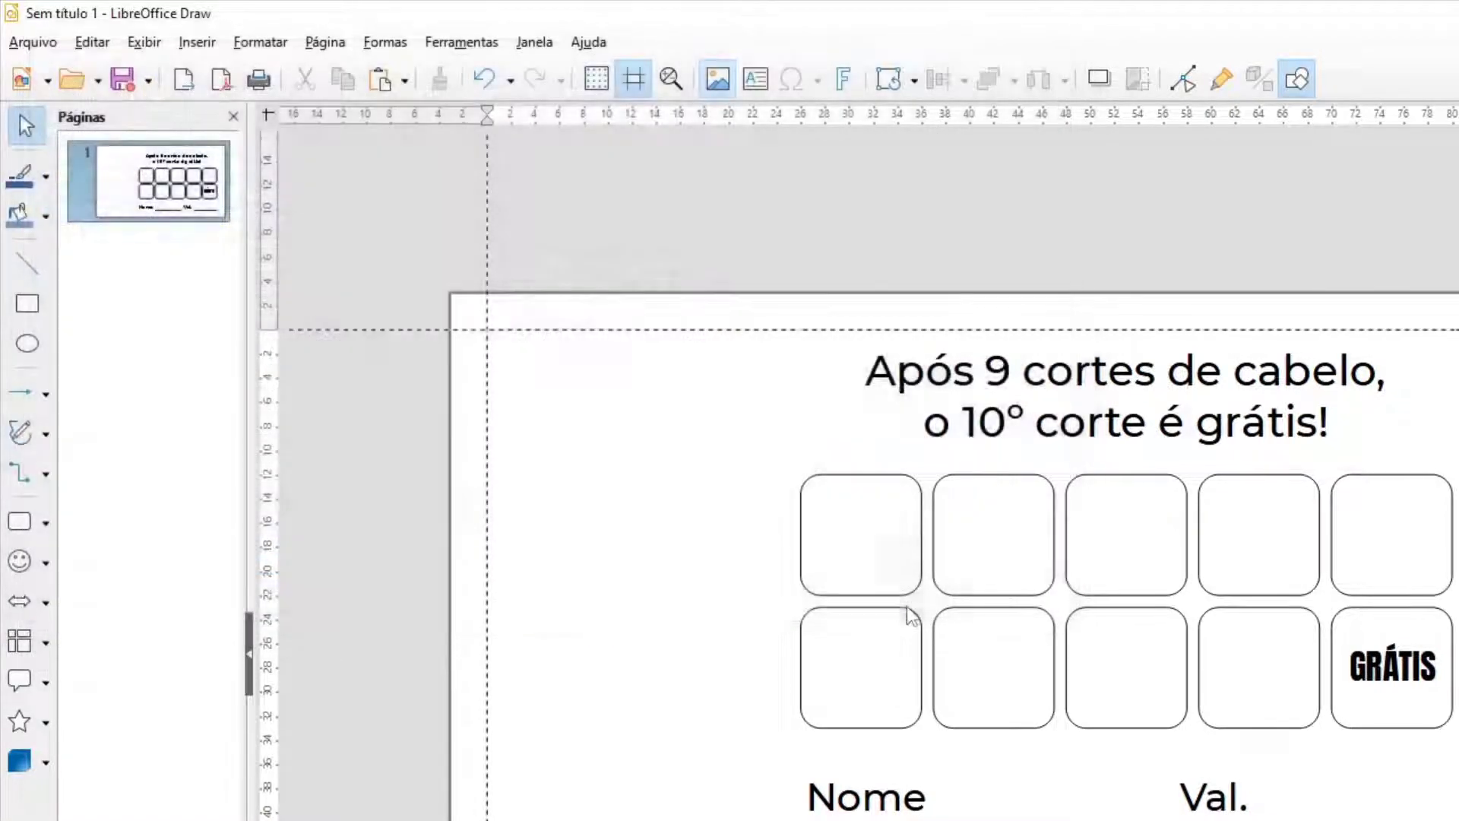
Step: Scale the hair logo to 16 × 16 mm and place it left of the squares at X 5 mm, Y 10 mm
left_click_drag(617, 300, 381, 275)
left_click_drag(610, 234, 485, 308)
mouse_move(439, 358)
left_mouse_down()
mouse_move(462, 342)
mouse_move(447, 351)
left_mouse_up()
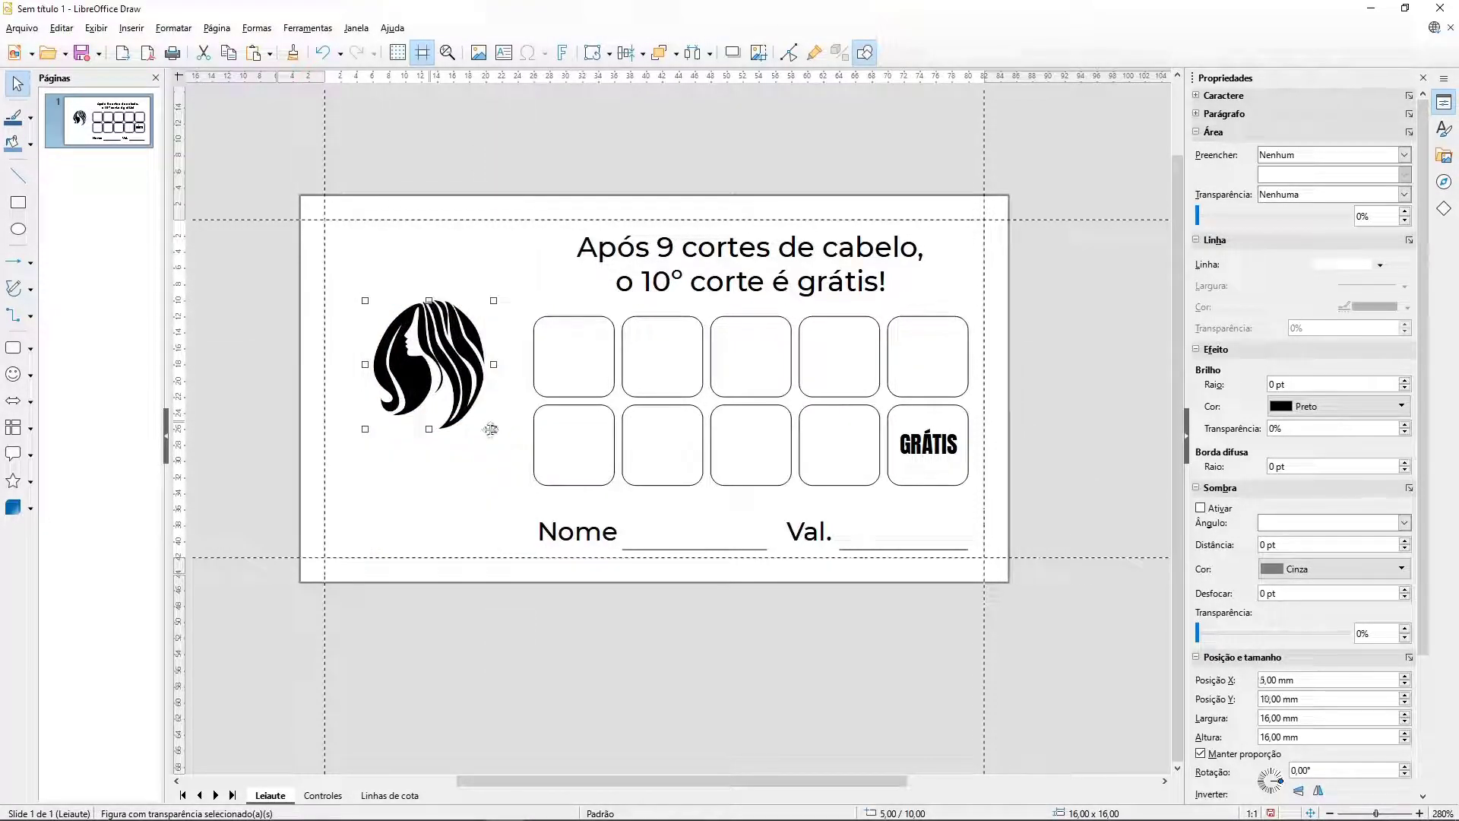
left_click(498, 258)
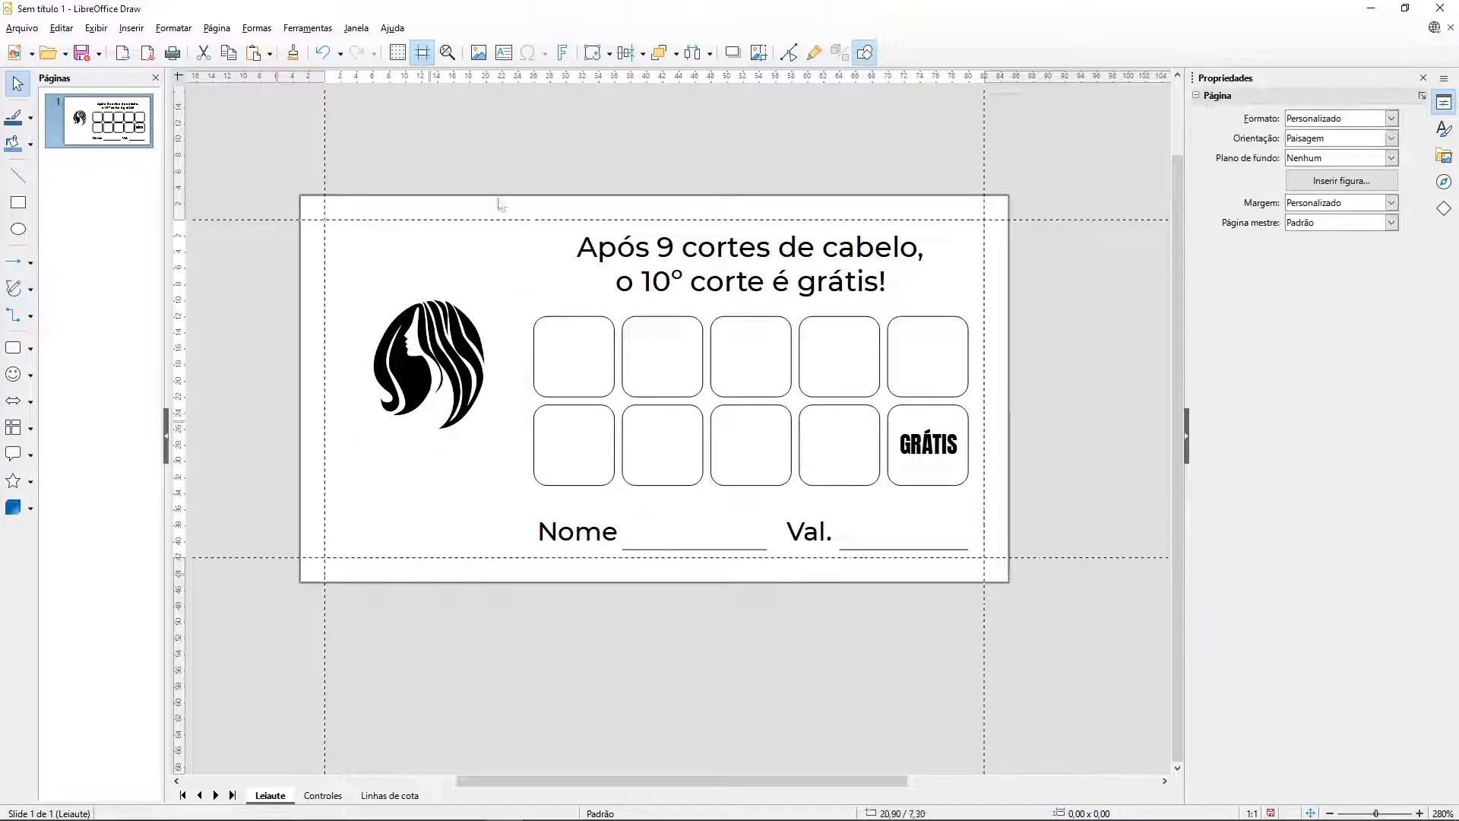
Step: Add a text box reading "Cabeleireiro" below the hair logo at X 12 mm, Y 30 mm
left_click(504, 53)
left_click(419, 459)
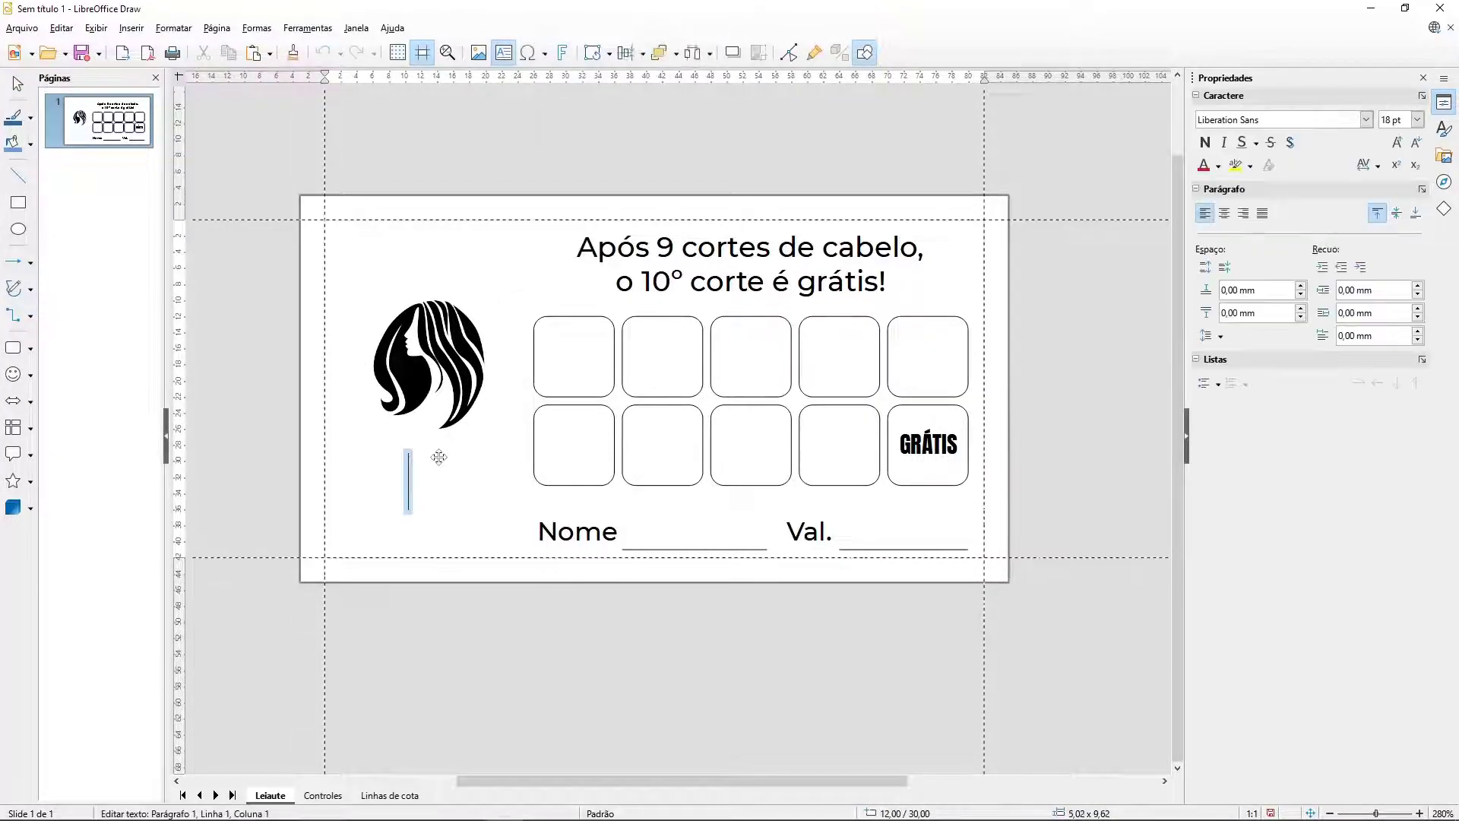
type("Cabeleire")
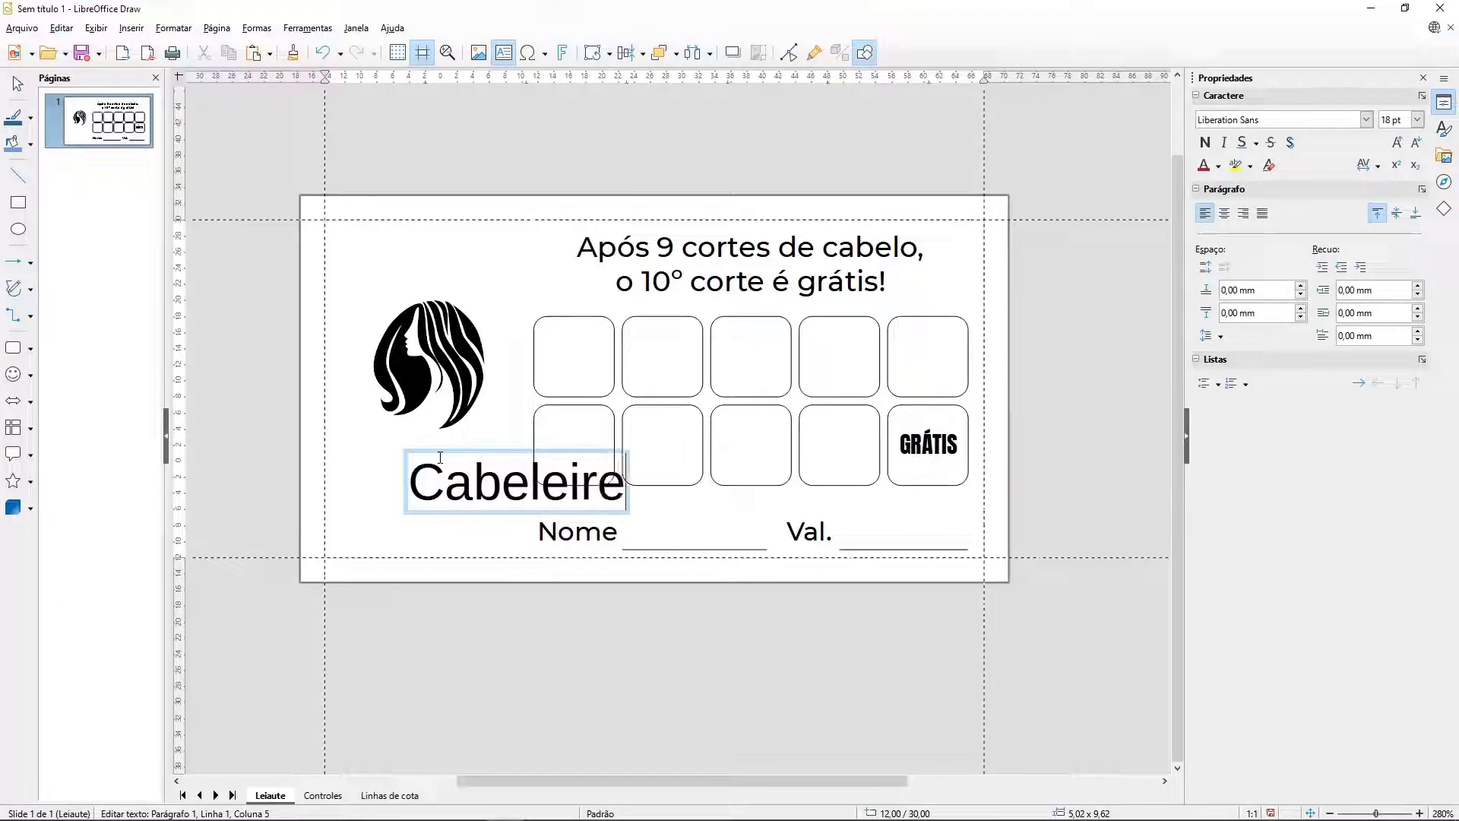
key("BackSpace")
type("eiro")
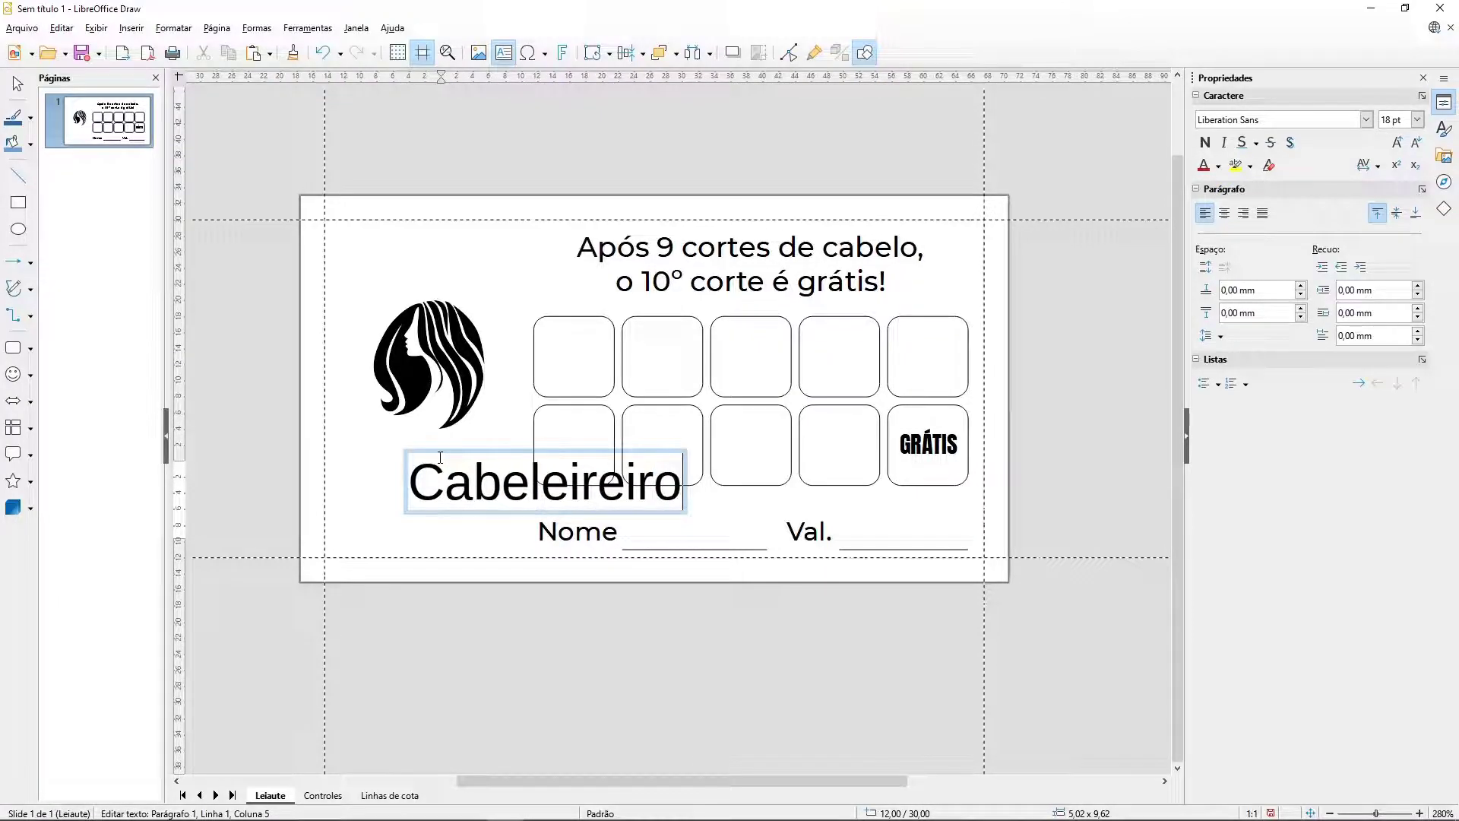
key("Escape")
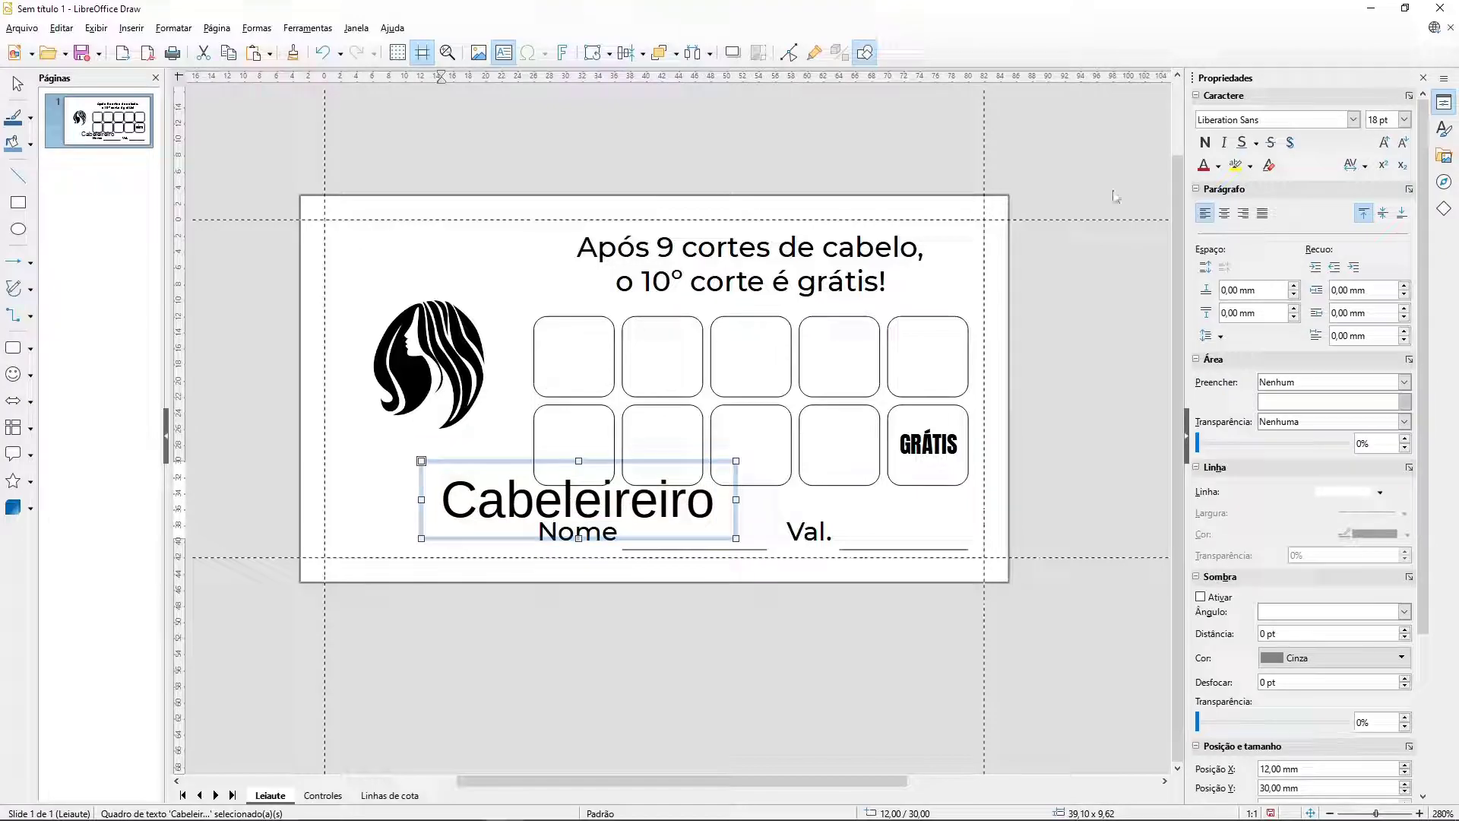
Step: Set the "Cabeleireiro" text in the Abuget font and move it close under the logo to X 2 mm, Y 24 mm
left_click(1353, 119)
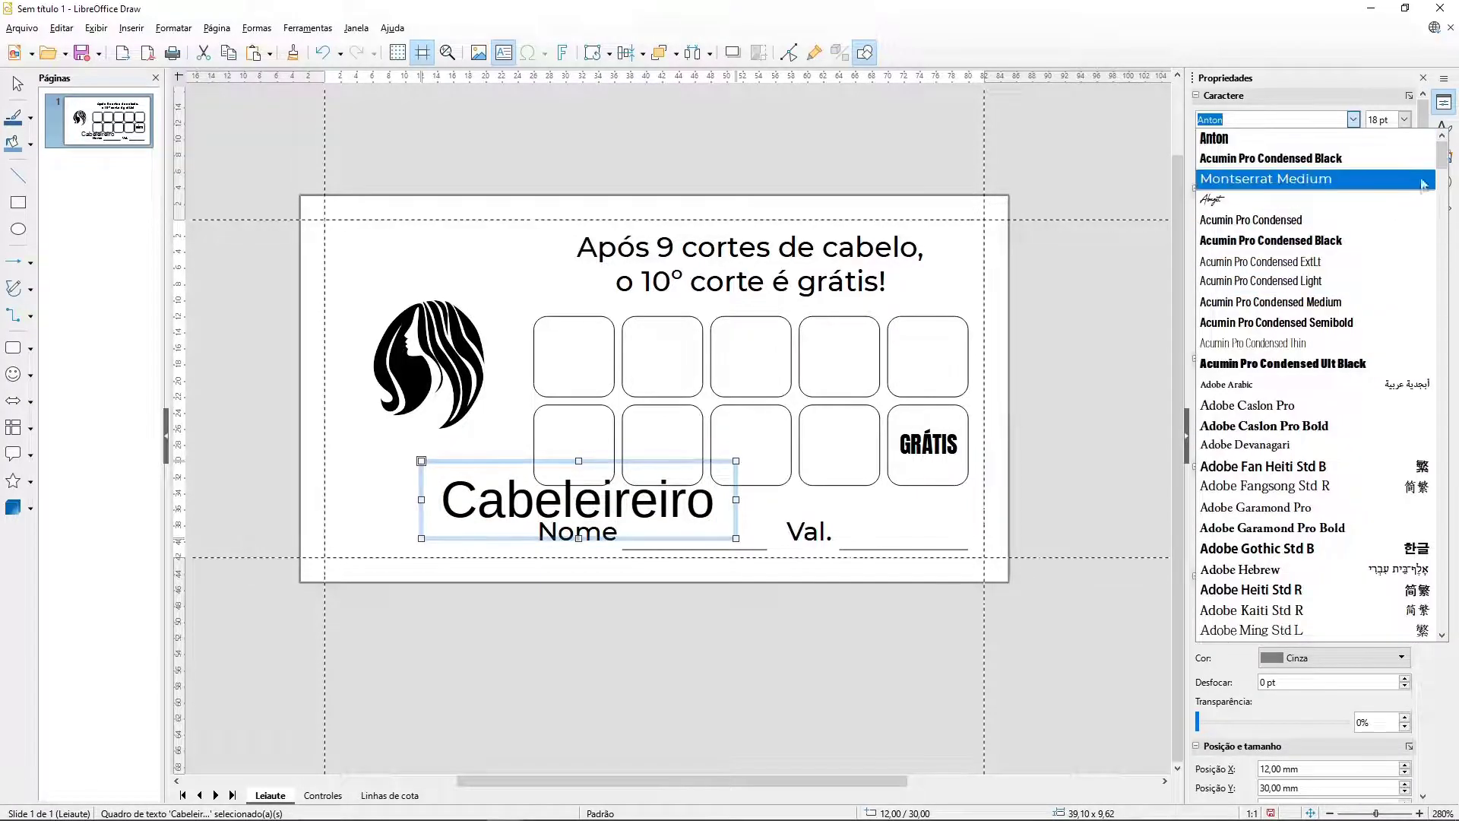
left_click(1245, 201)
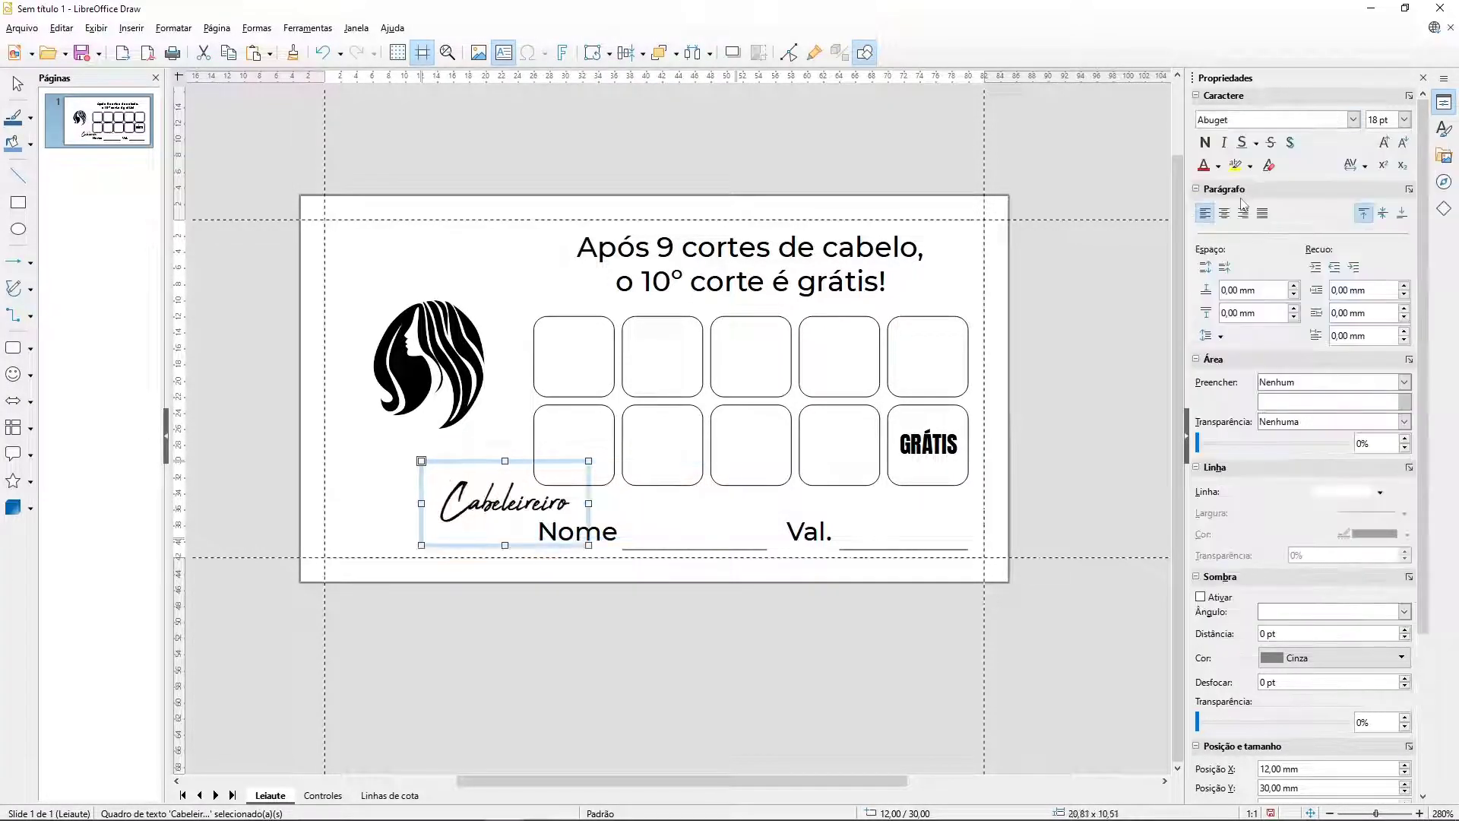
left_click_drag(501, 465, 446, 413)
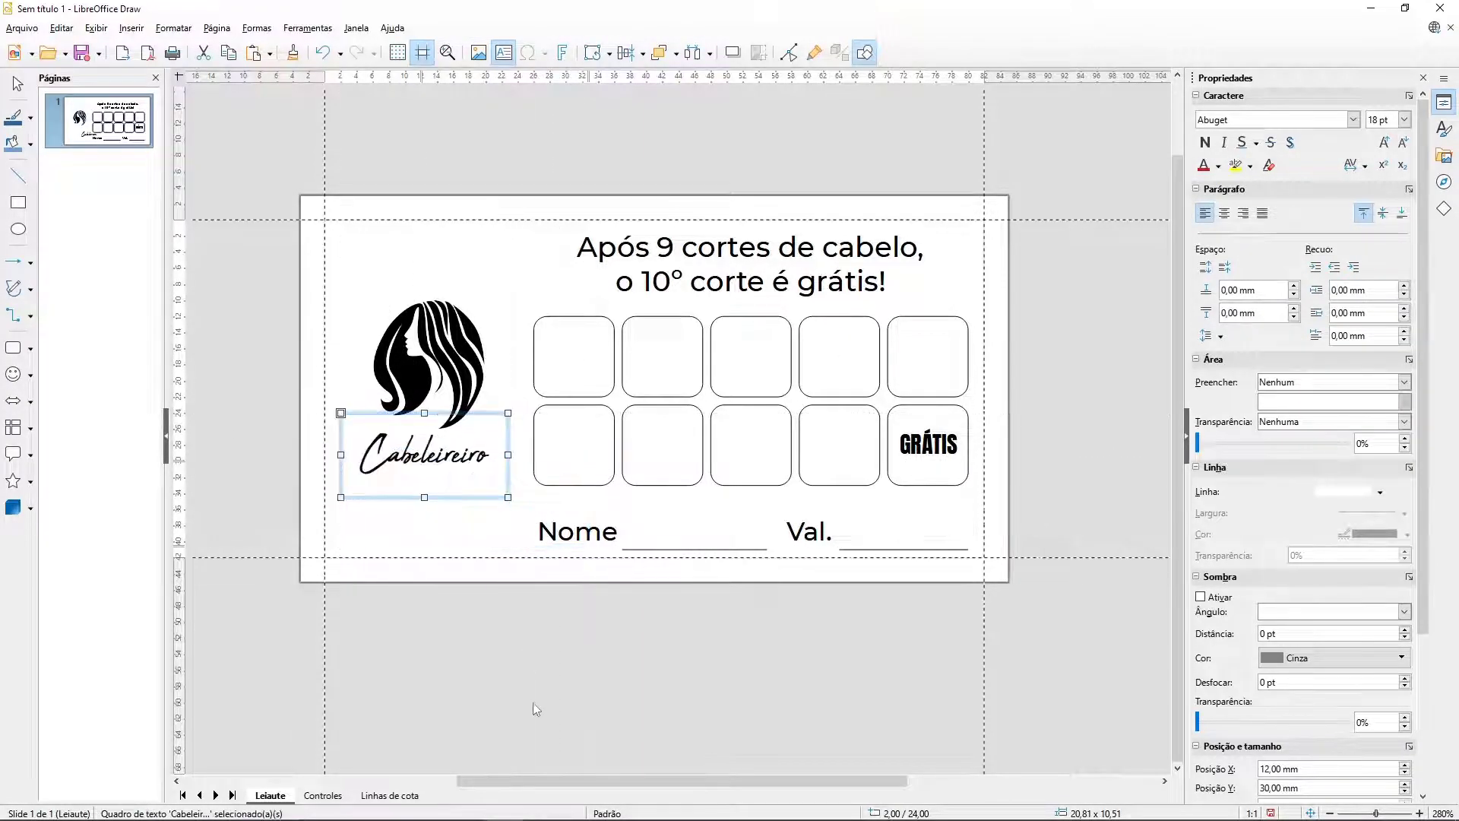
left_click(532, 695)
Step: Centre the hair logo and the "Cabeleireiro" text on each other horizontally and group them
left_click_drag(332, 271, 541, 516)
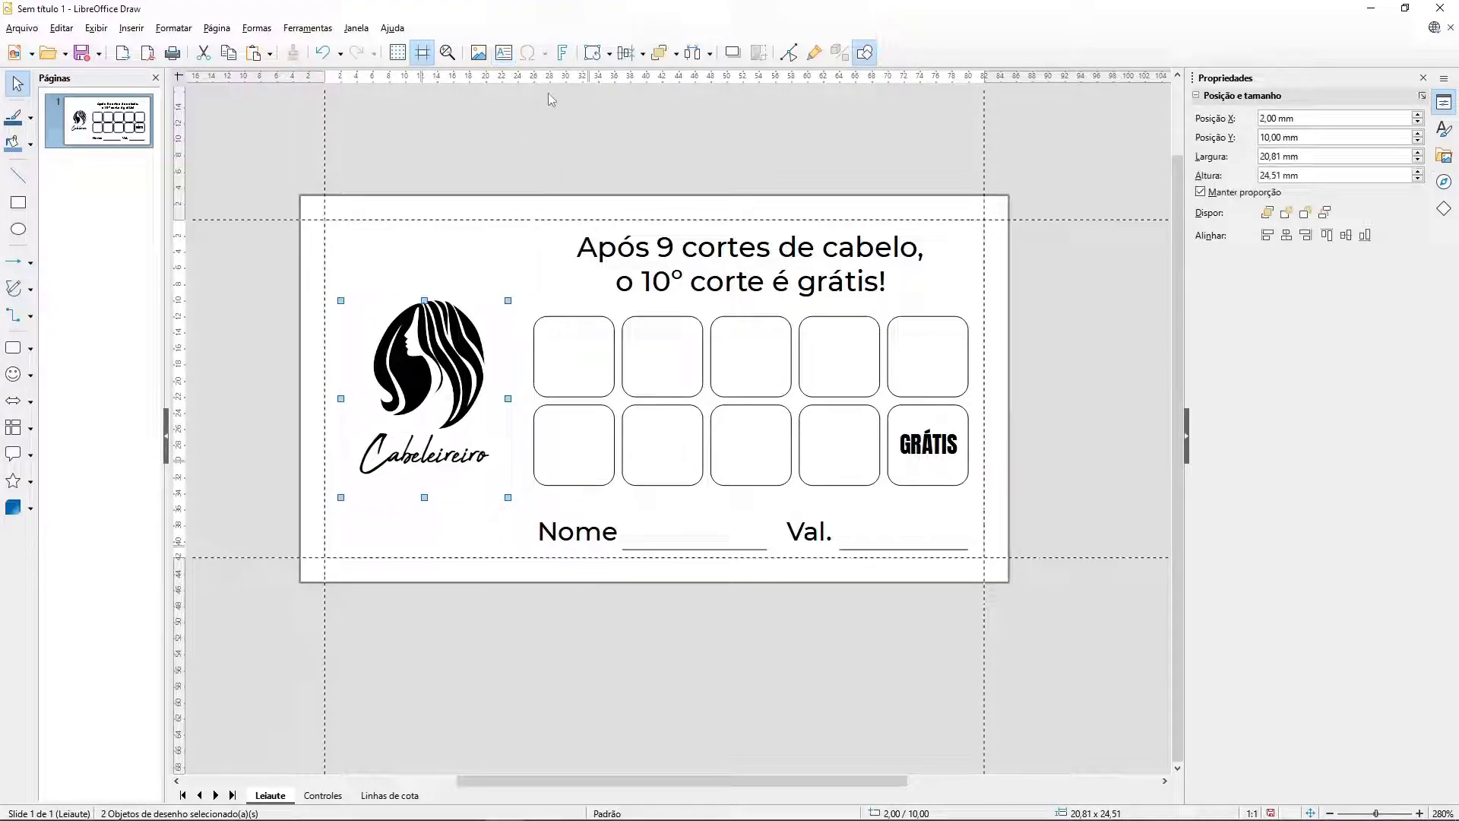
left_click(642, 53)
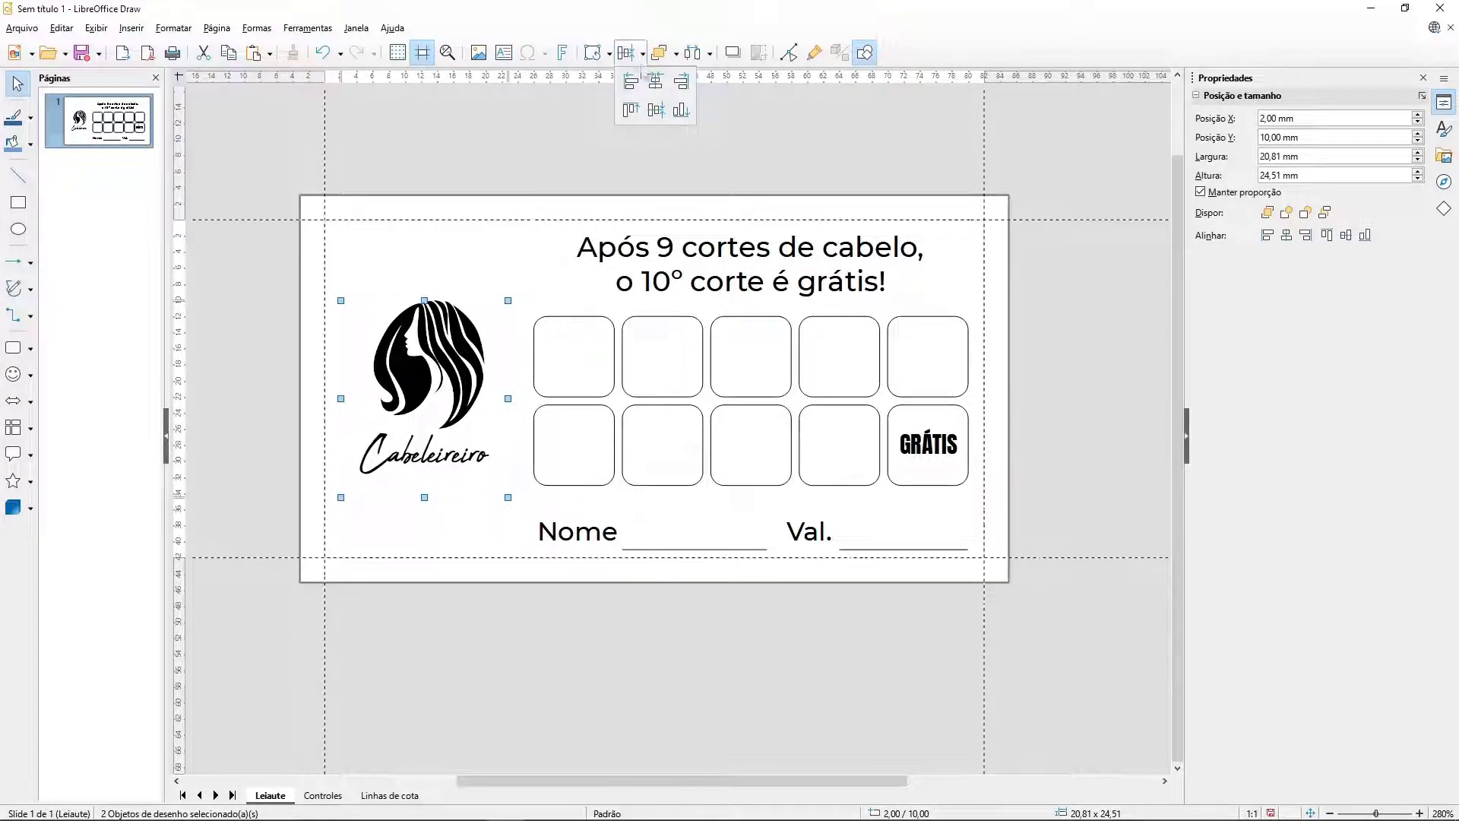
left_click(655, 82)
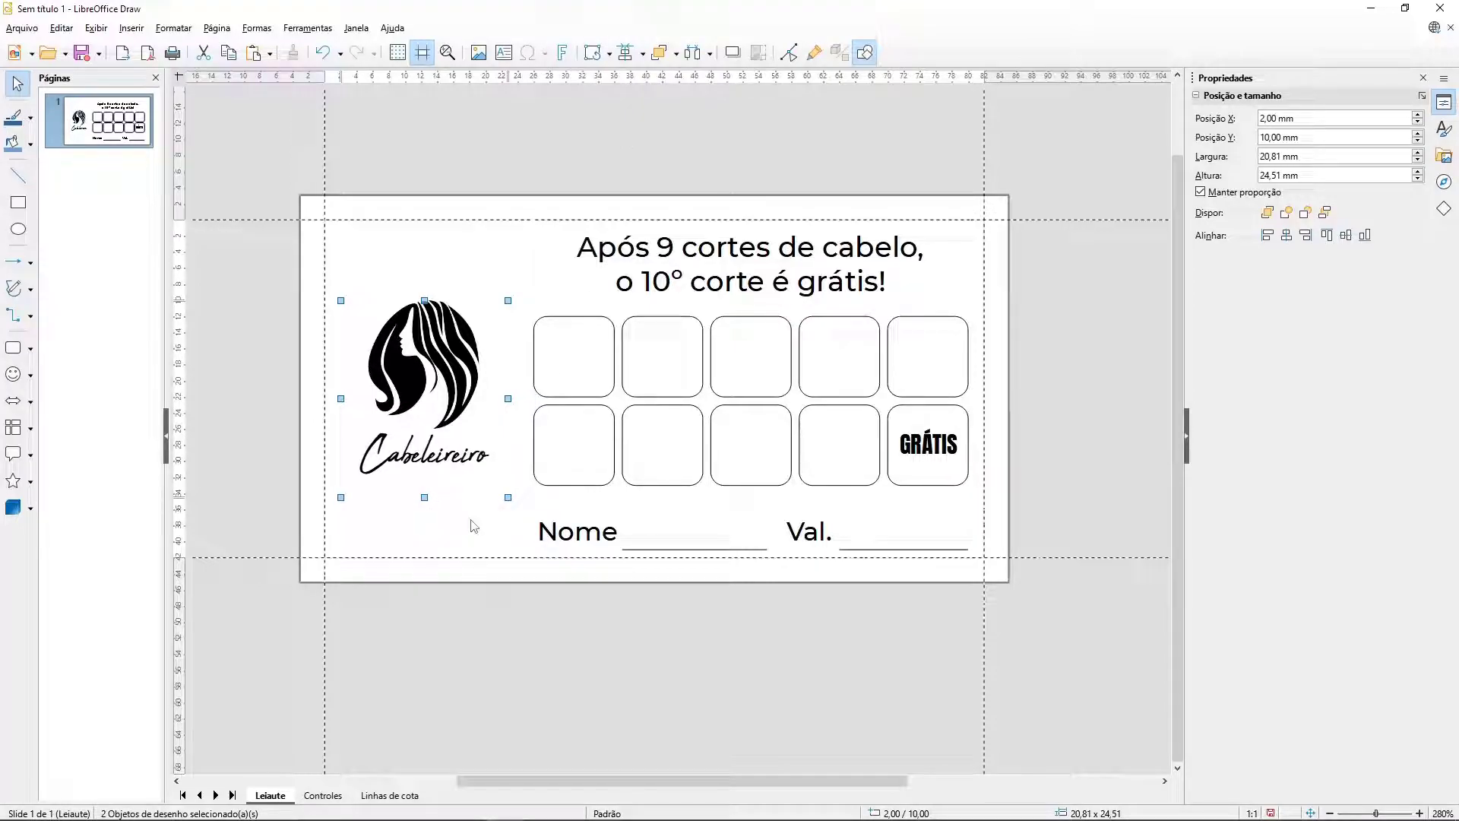
key("ctrl+shift+g")
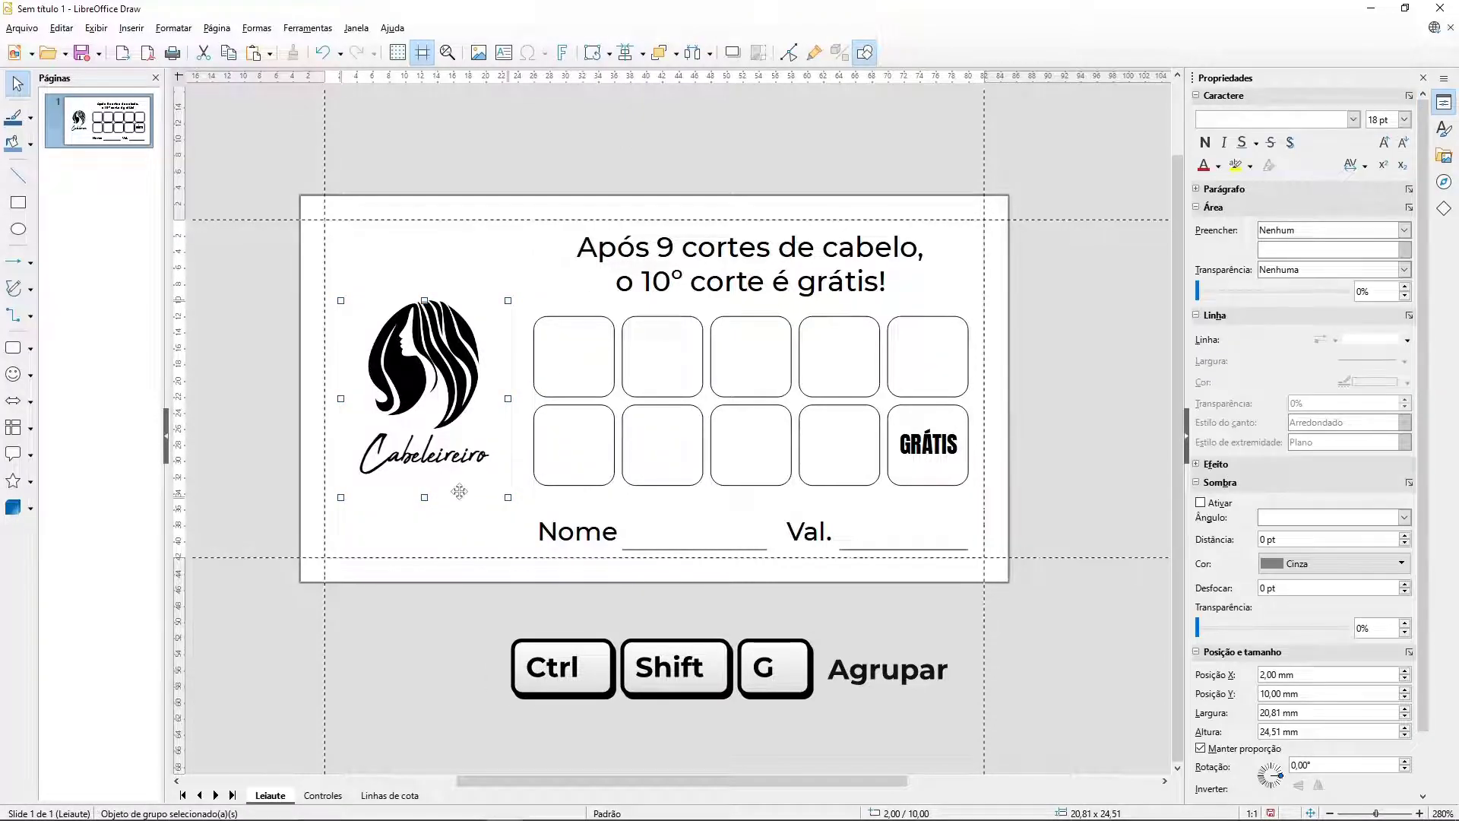
left_click(454, 546)
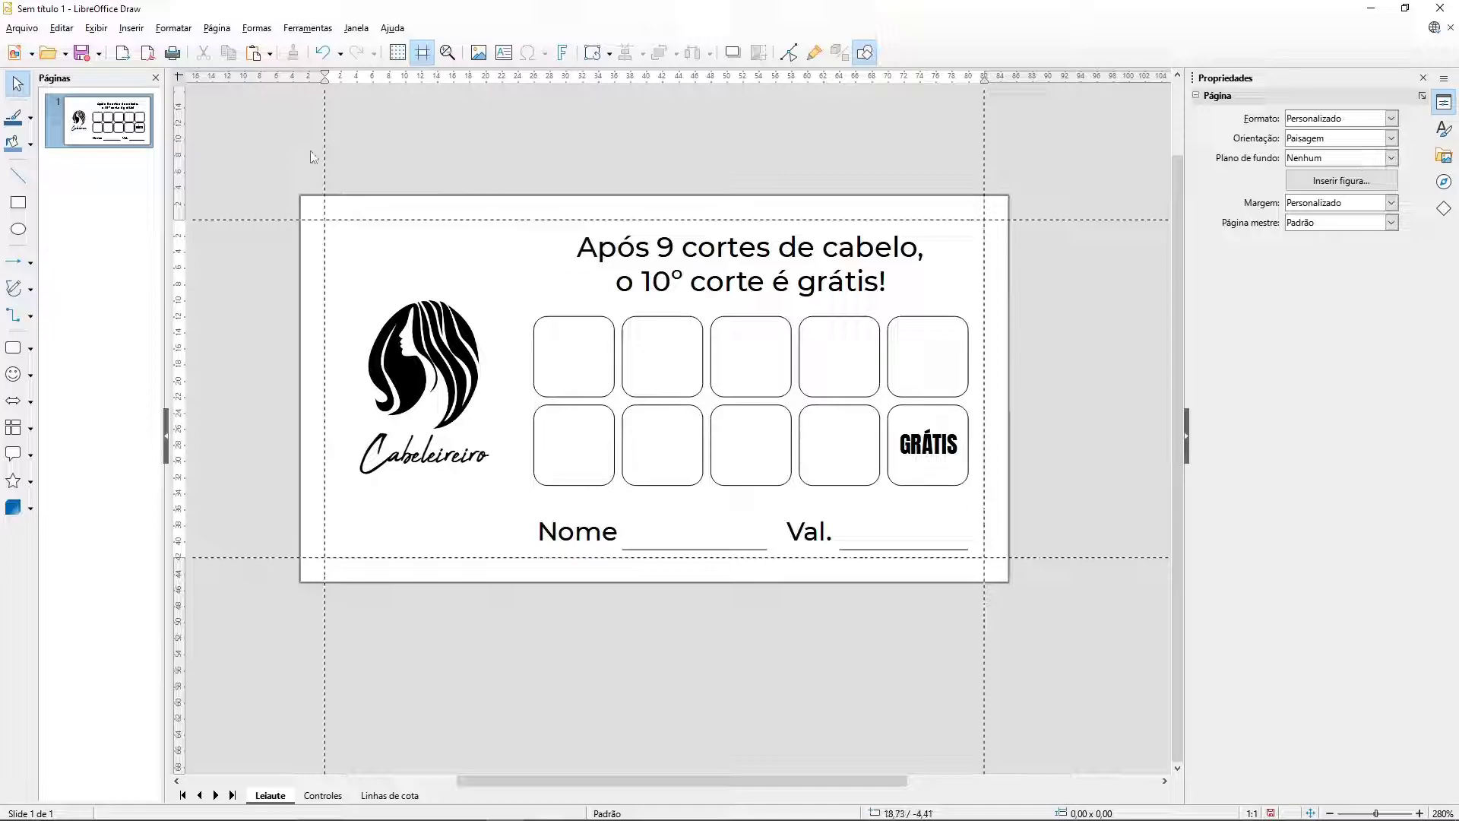
Step: Draw an 88 × 48 mm rectangle covering the whole card and send it behind all other objects
left_click(18, 202)
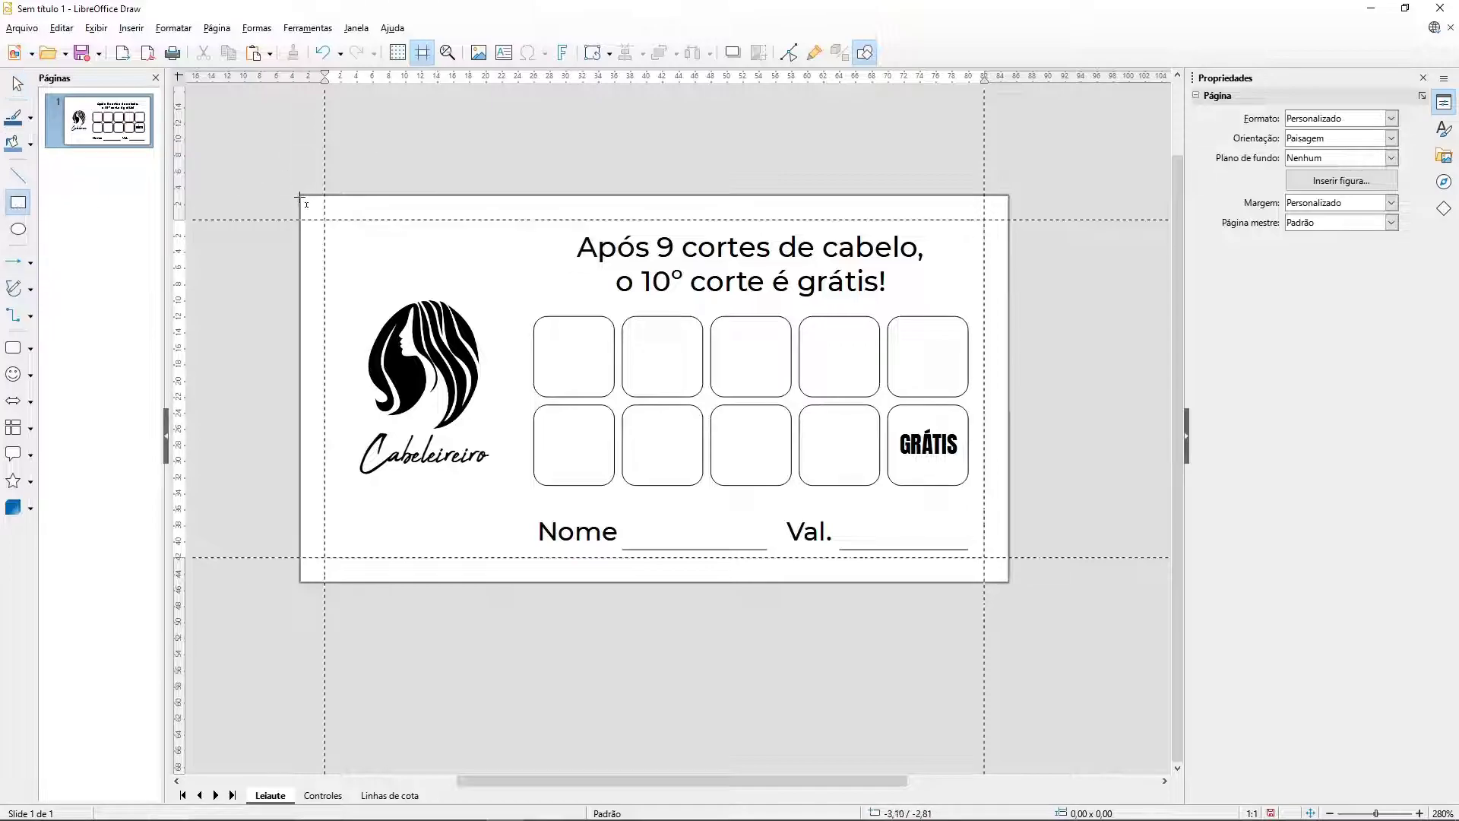
left_click_drag(300, 196, 1006, 583)
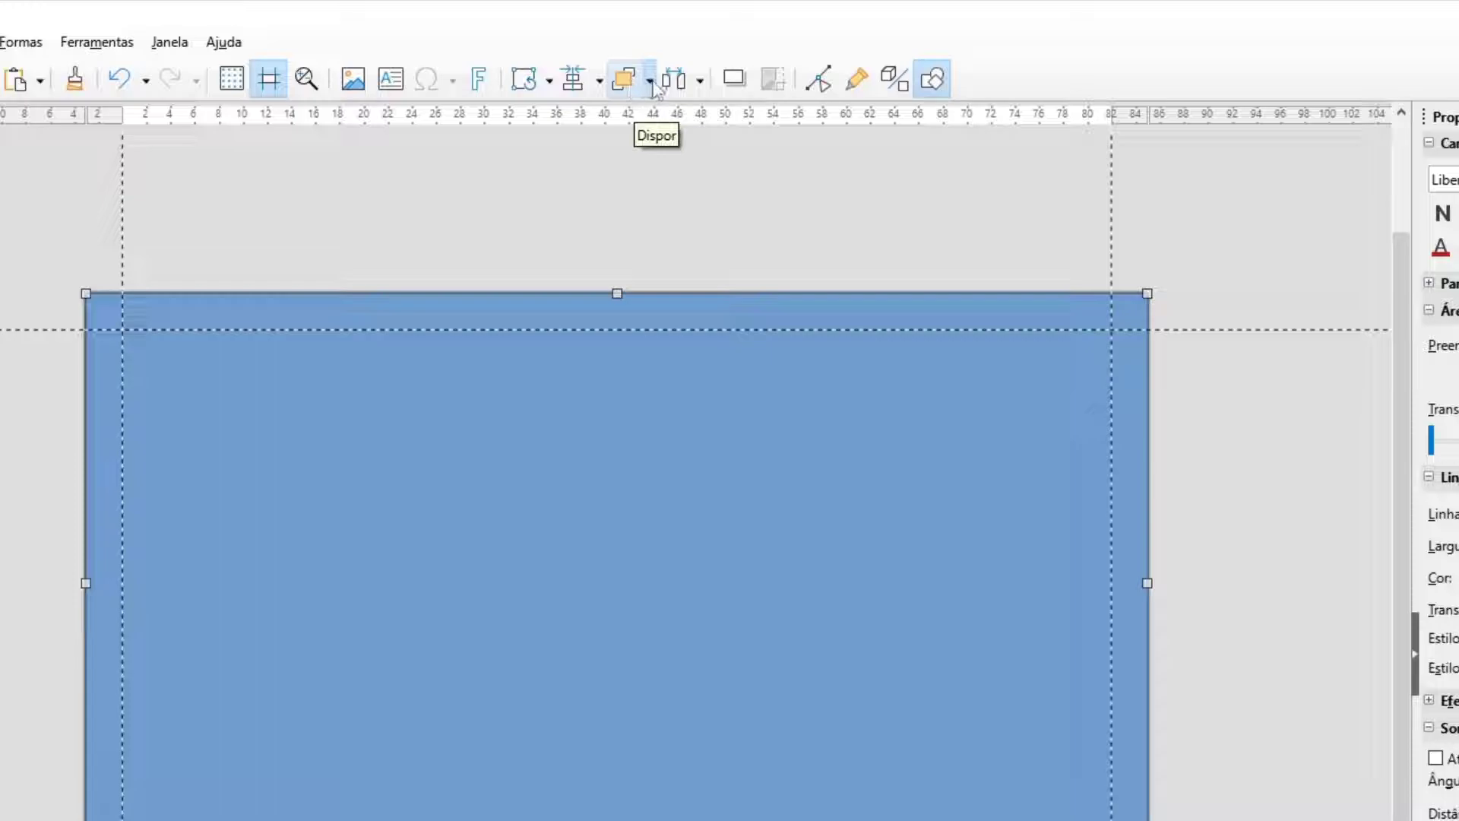
left_click(651, 81)
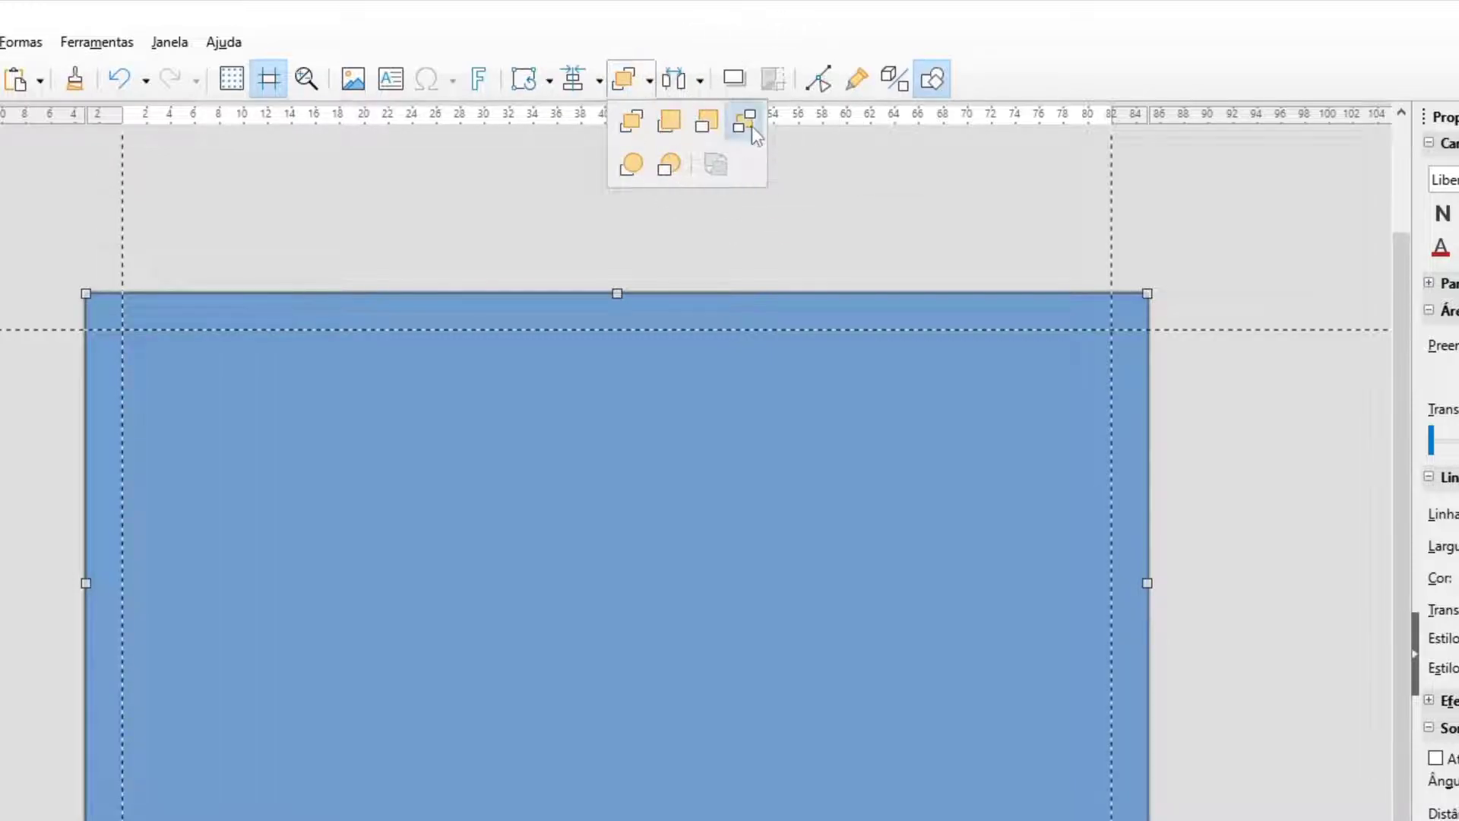
left_click(751, 126)
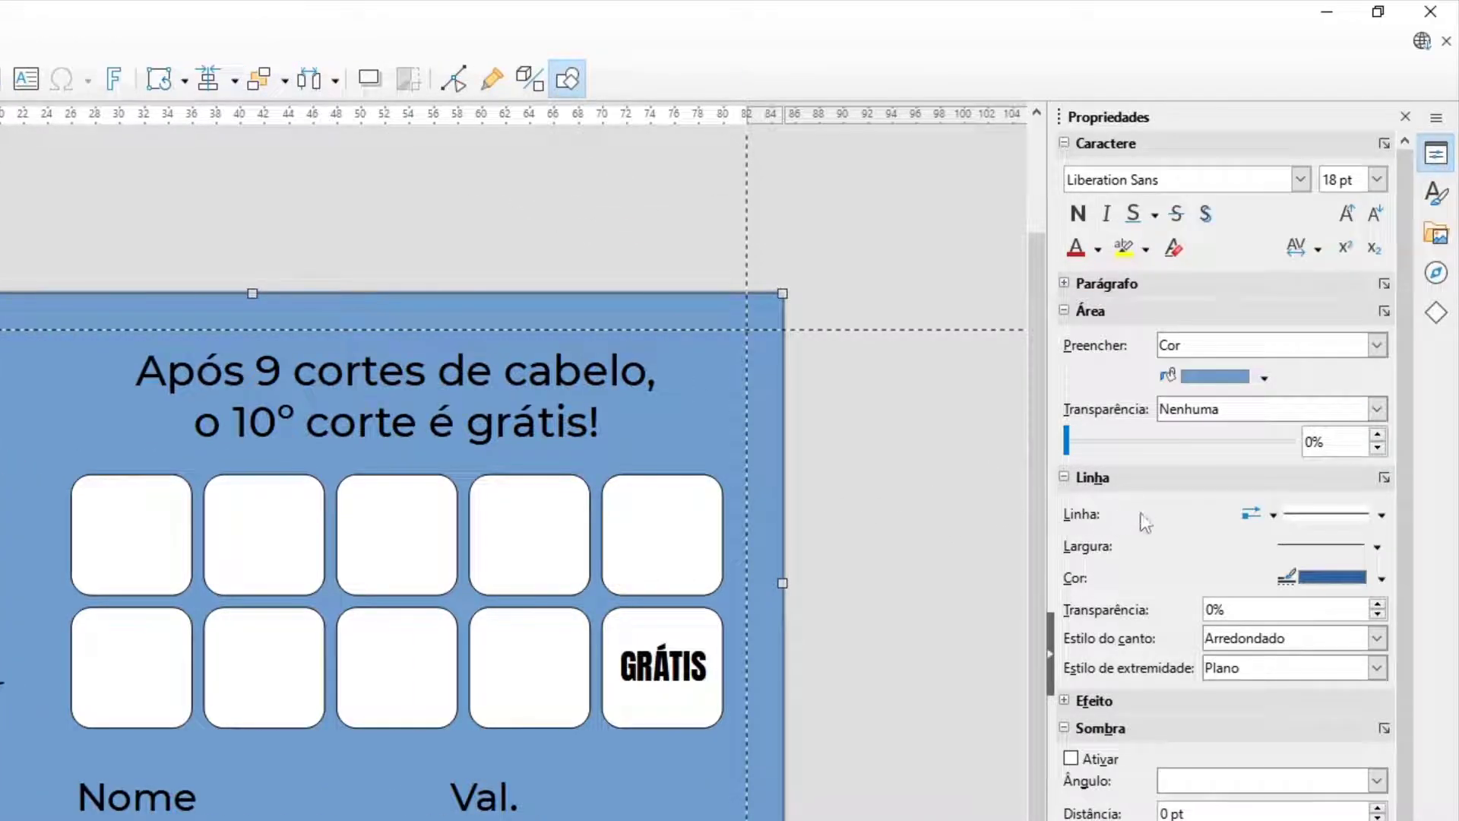
Step: Remove the background rectangle's outline and fill it with the colour Vermelho claro 3
left_click(1334, 515)
left_click(1329, 545)
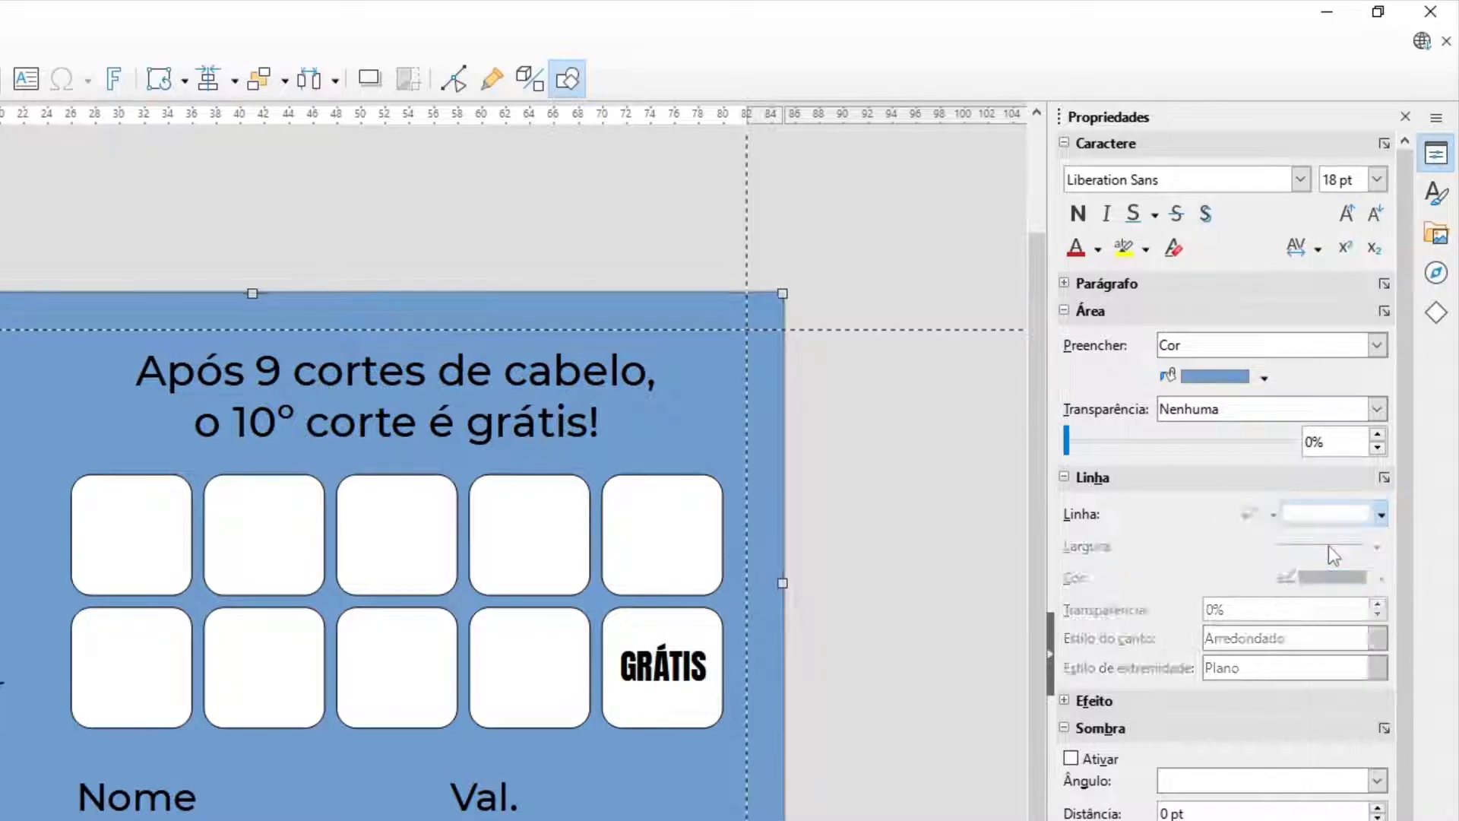
left_click(1263, 377)
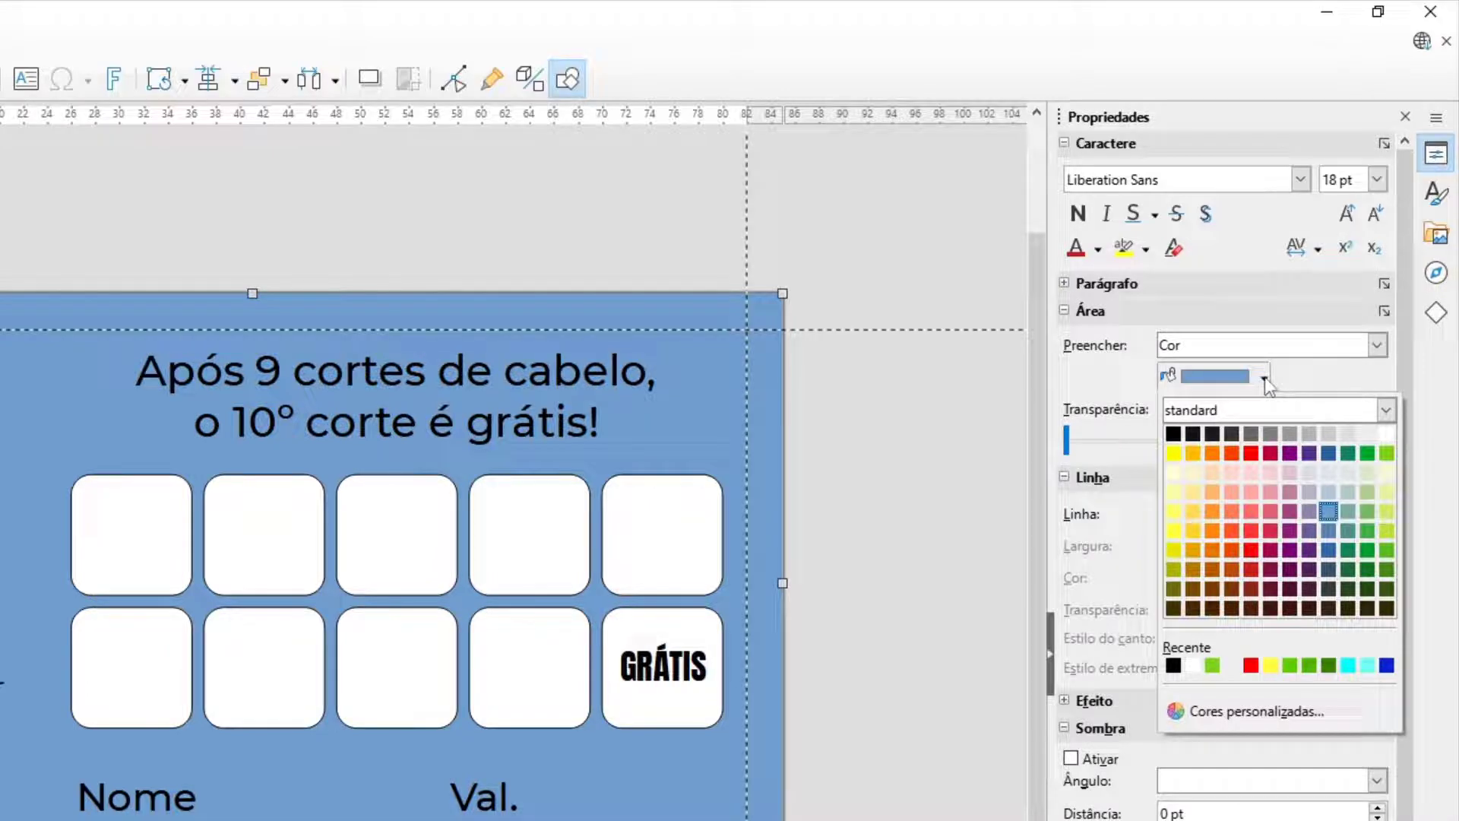
left_click(1250, 494)
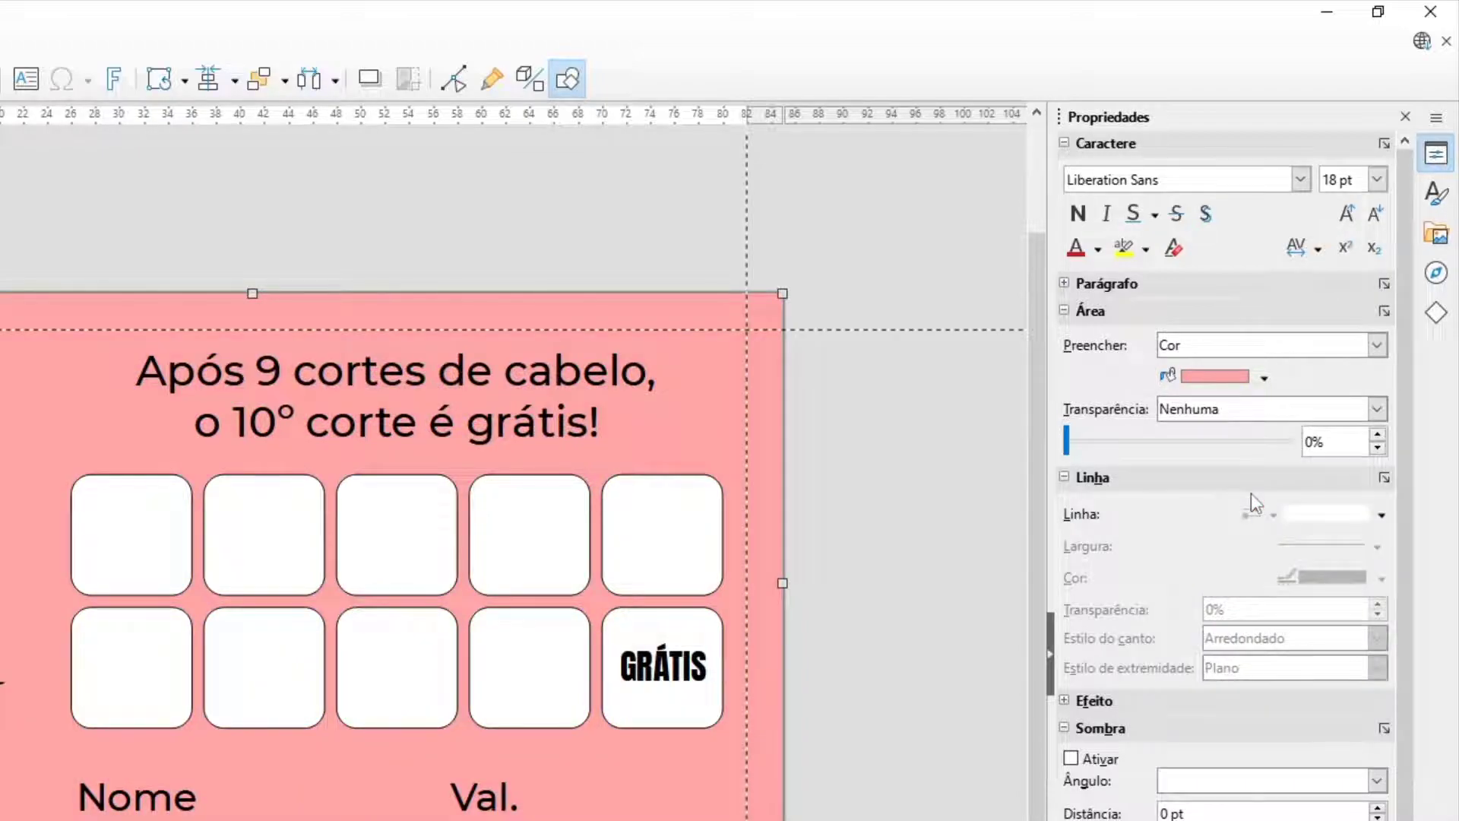
left_click(877, 557)
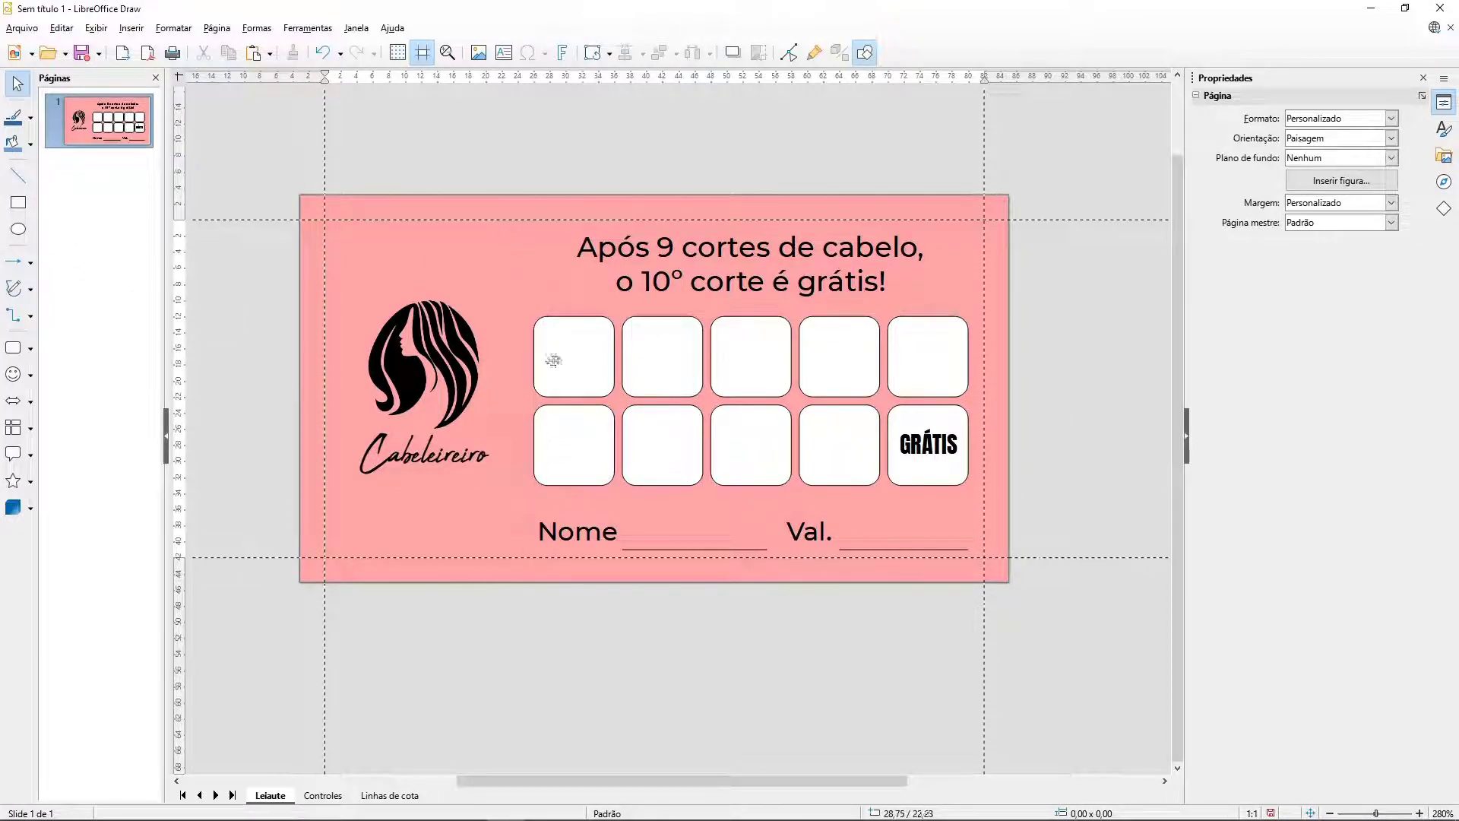
Step: Draw an ellipse about 44 × 75 mm over the card's left part and centre it vertically on the page
left_click(18, 231)
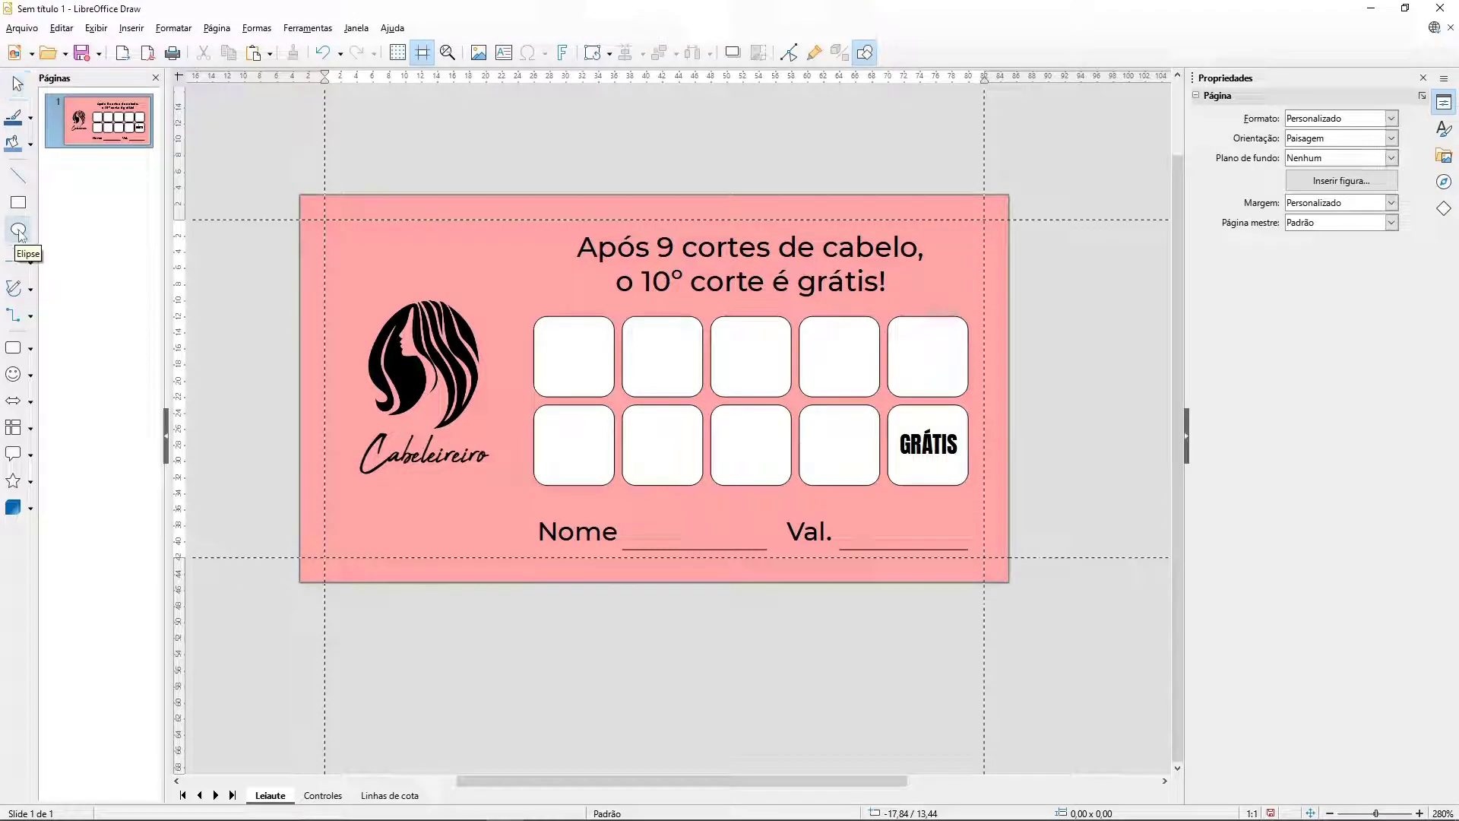
left_click_drag(212, 99, 566, 697)
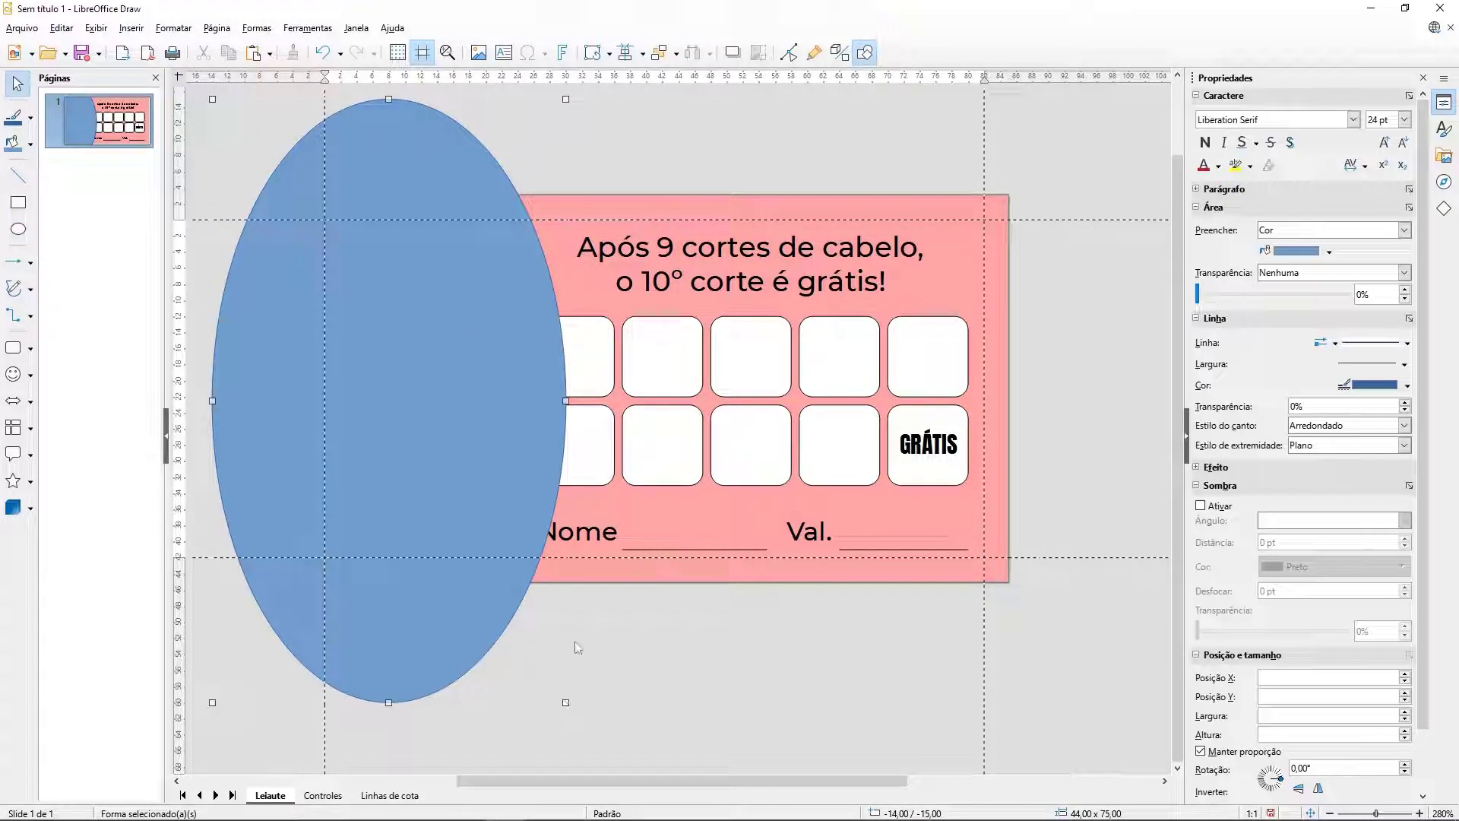
left_click(643, 57)
left_click(655, 112)
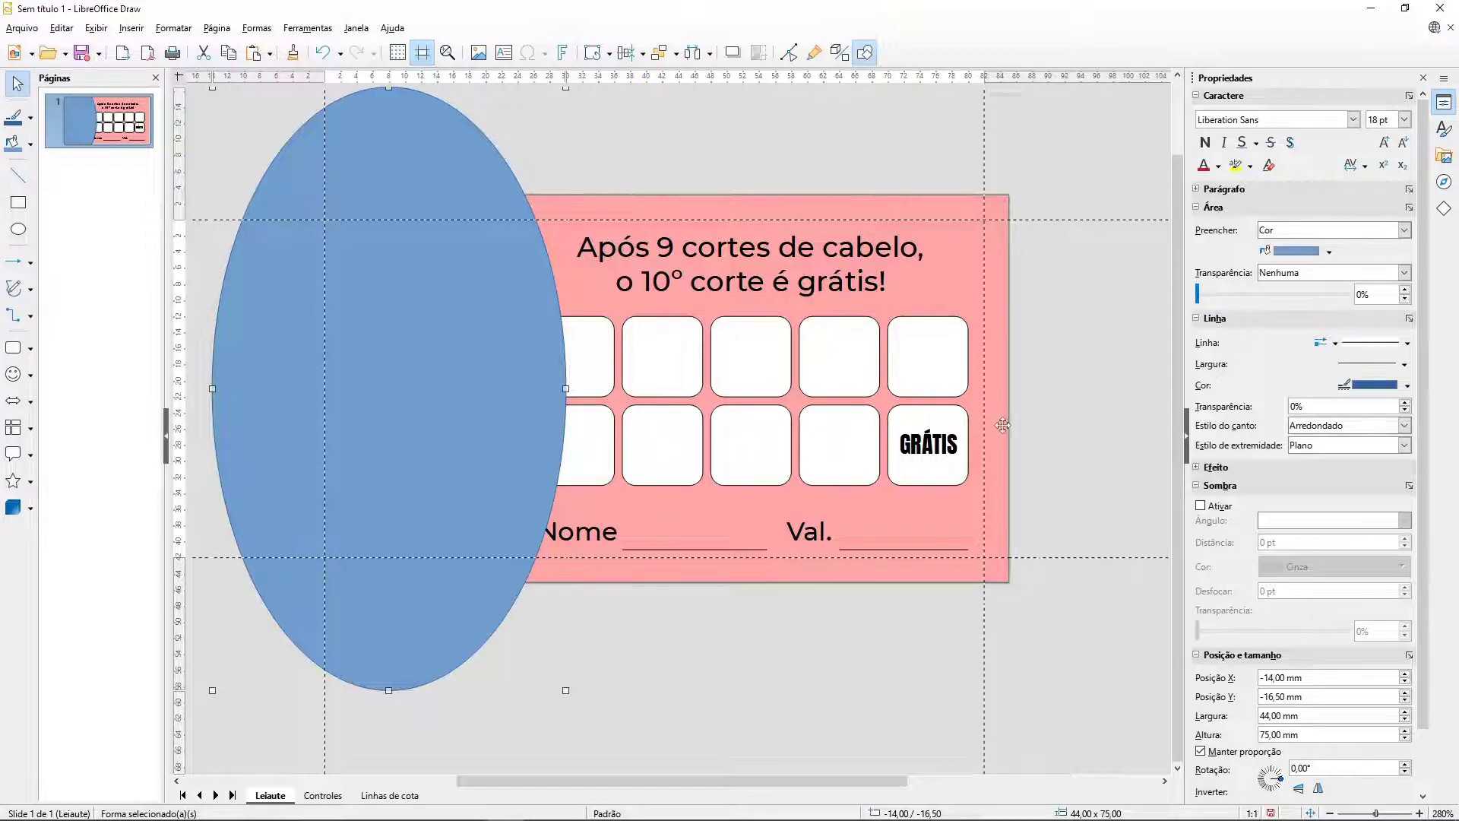
Step: Arrange the ellipse behind the logo and stamp squares but in front of the pink background rectangle
right_click(403, 171)
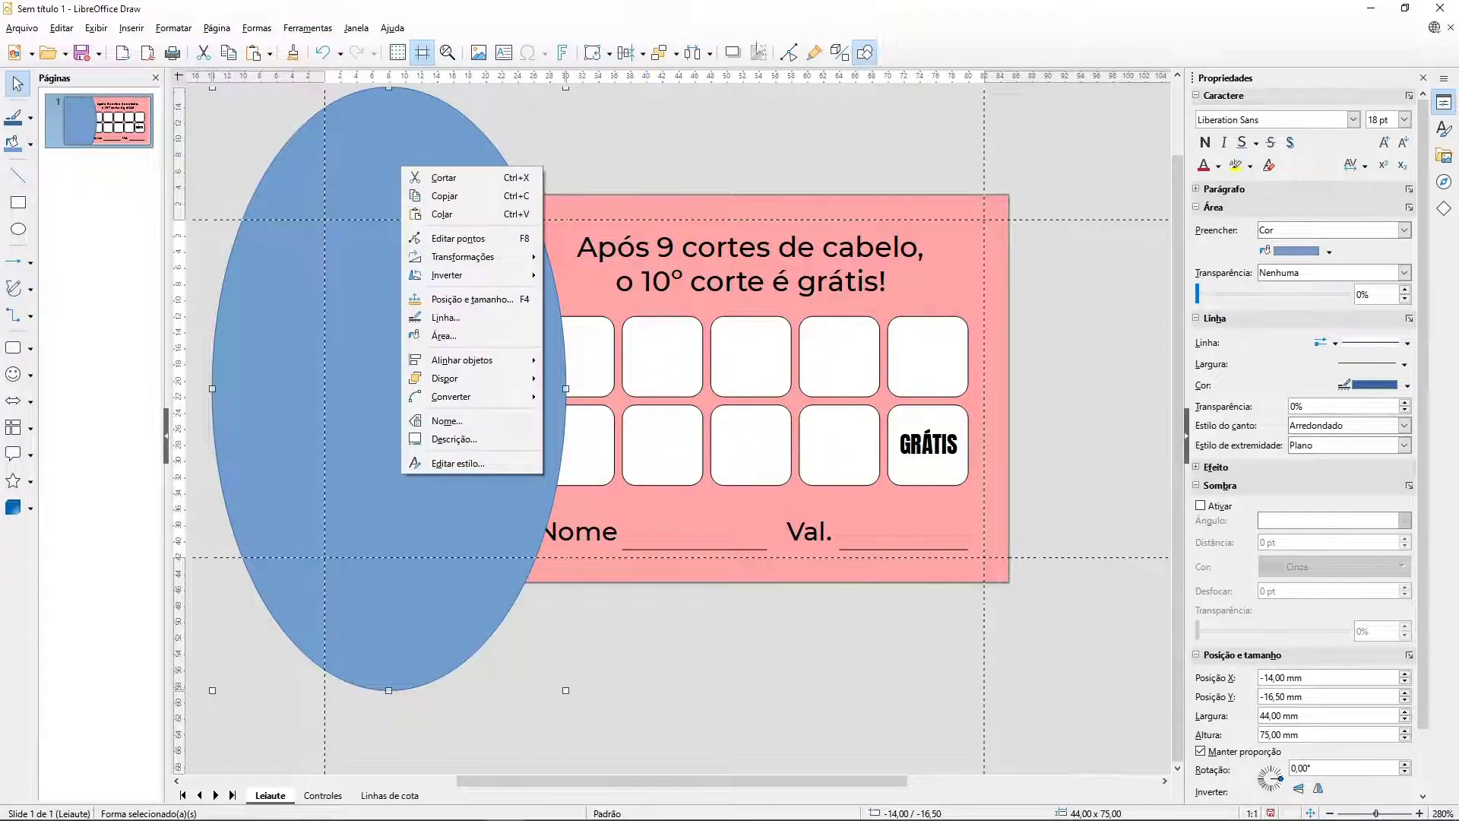
key("Escape")
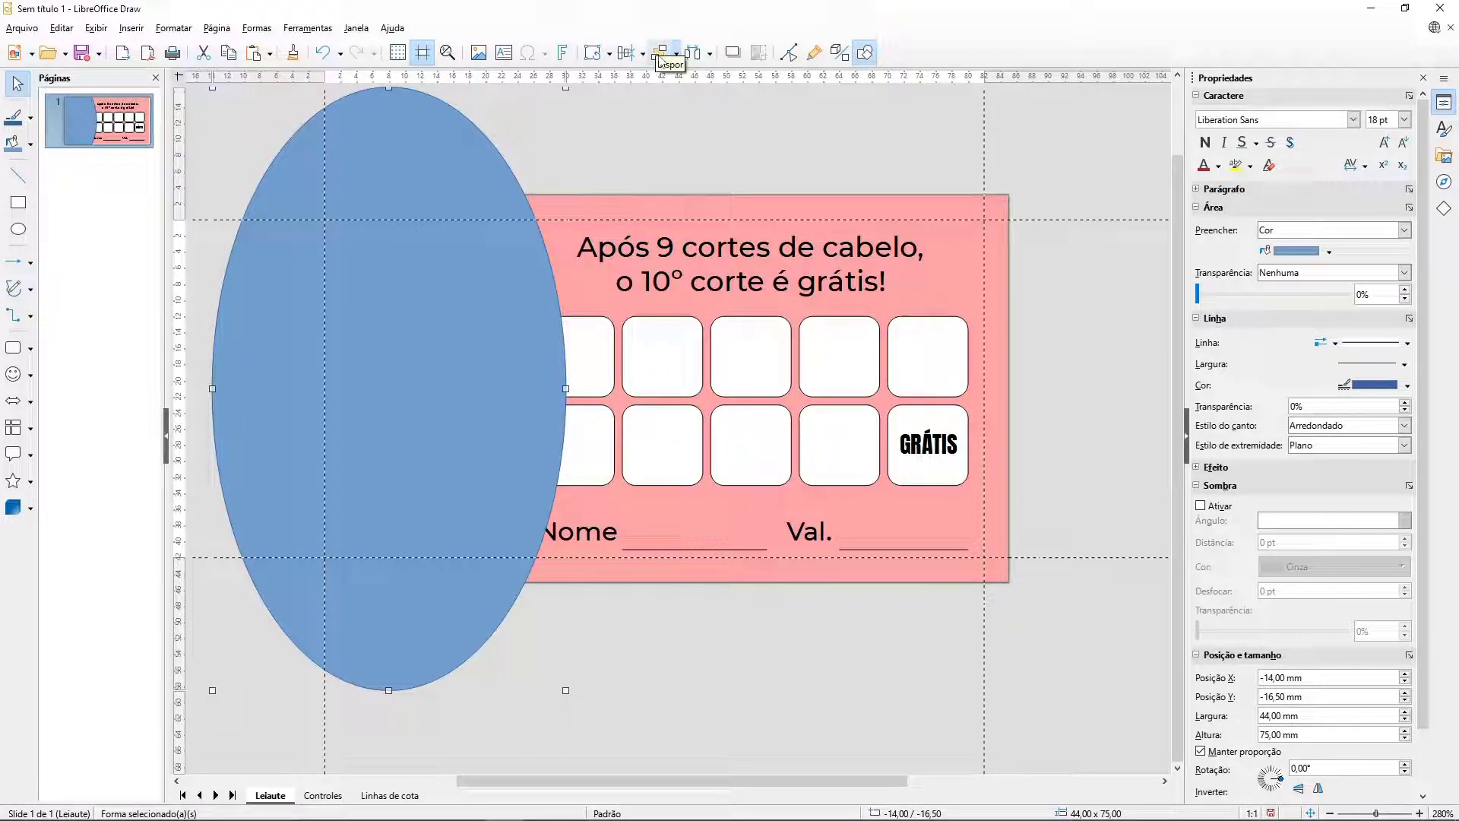
left_click(661, 62)
left_click(459, 250)
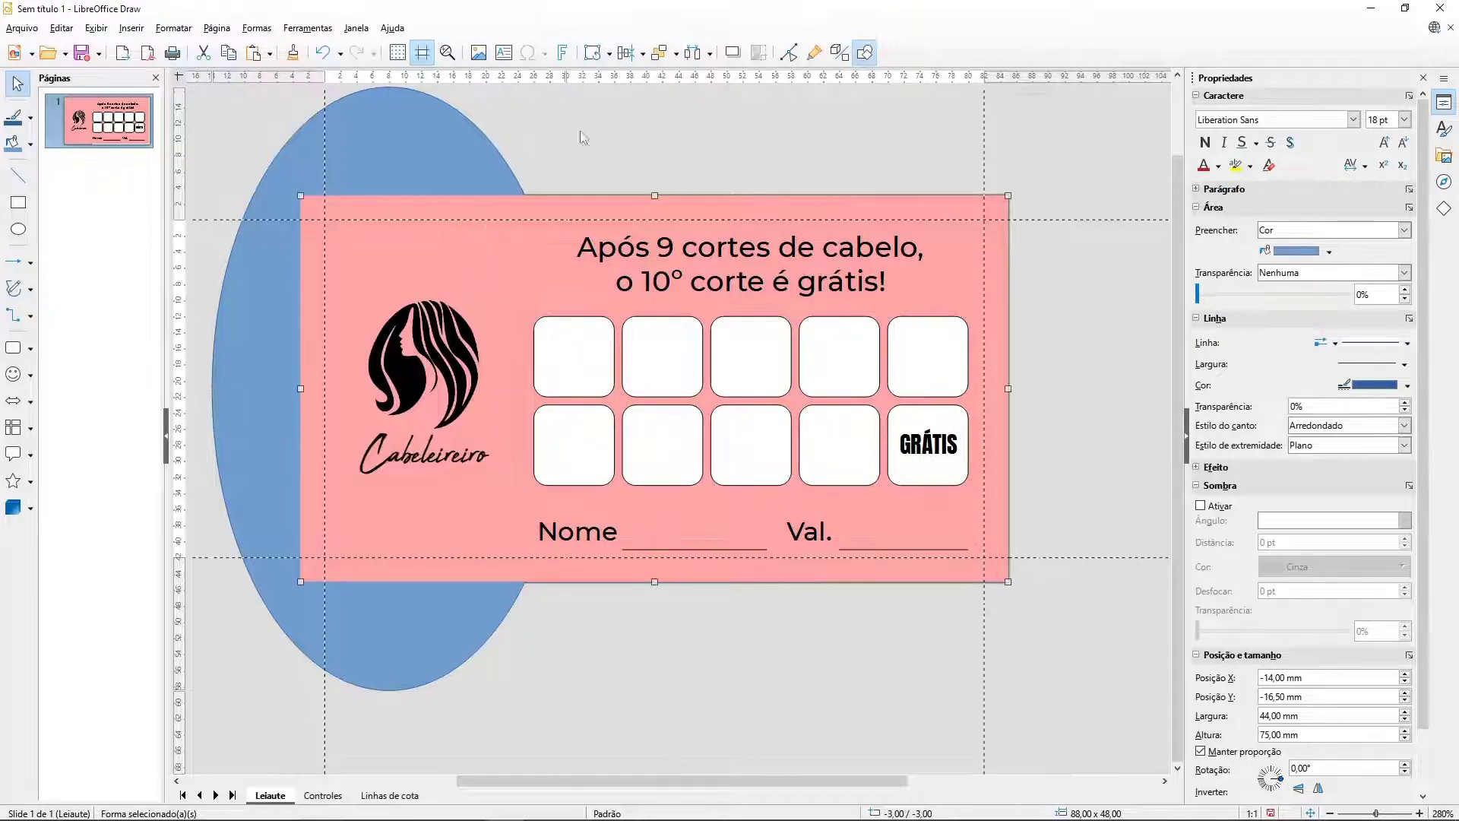
left_click(660, 52)
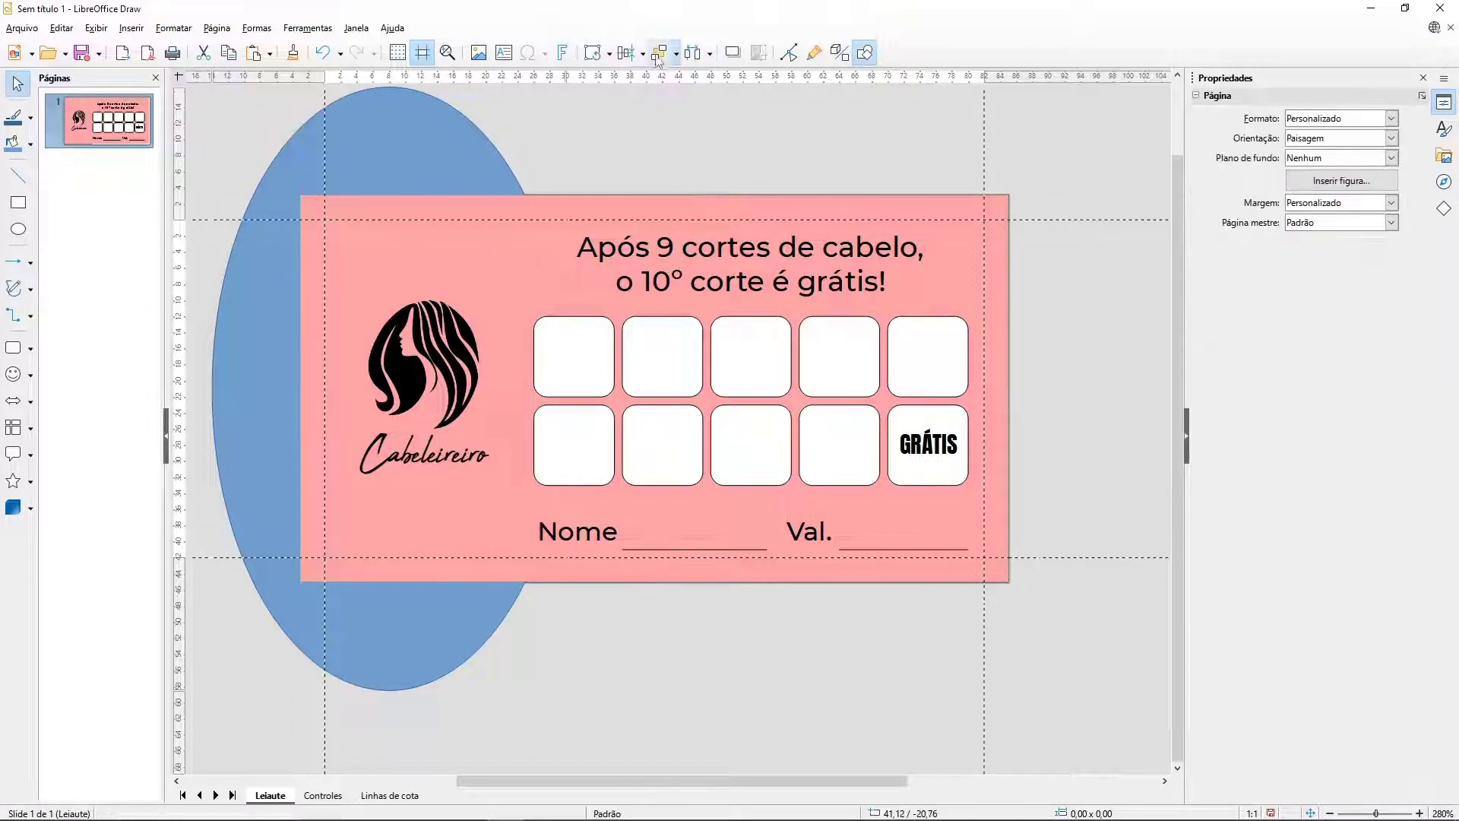
left_click(561, 212)
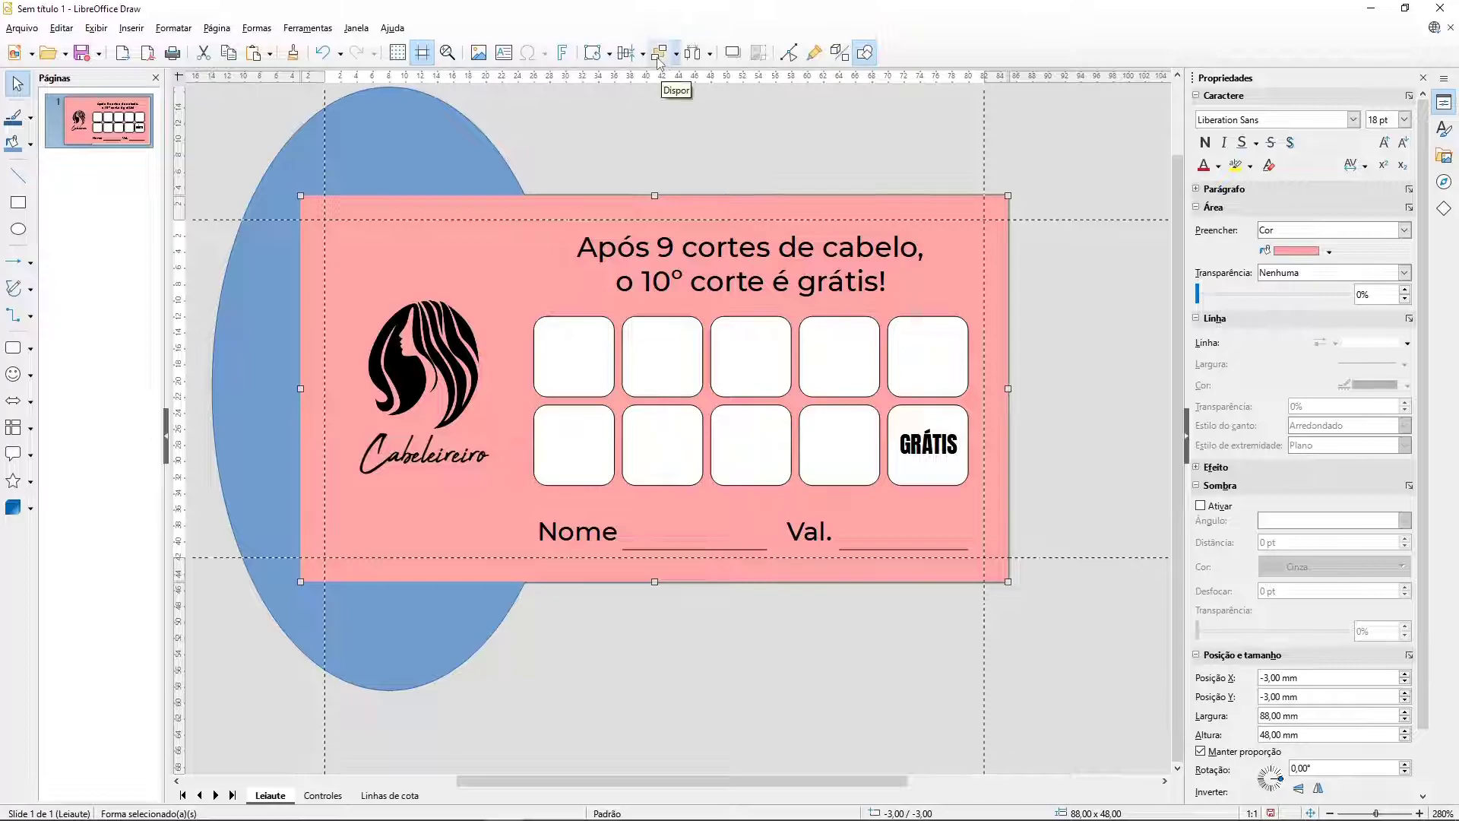
left_click(657, 55)
left_click(423, 155)
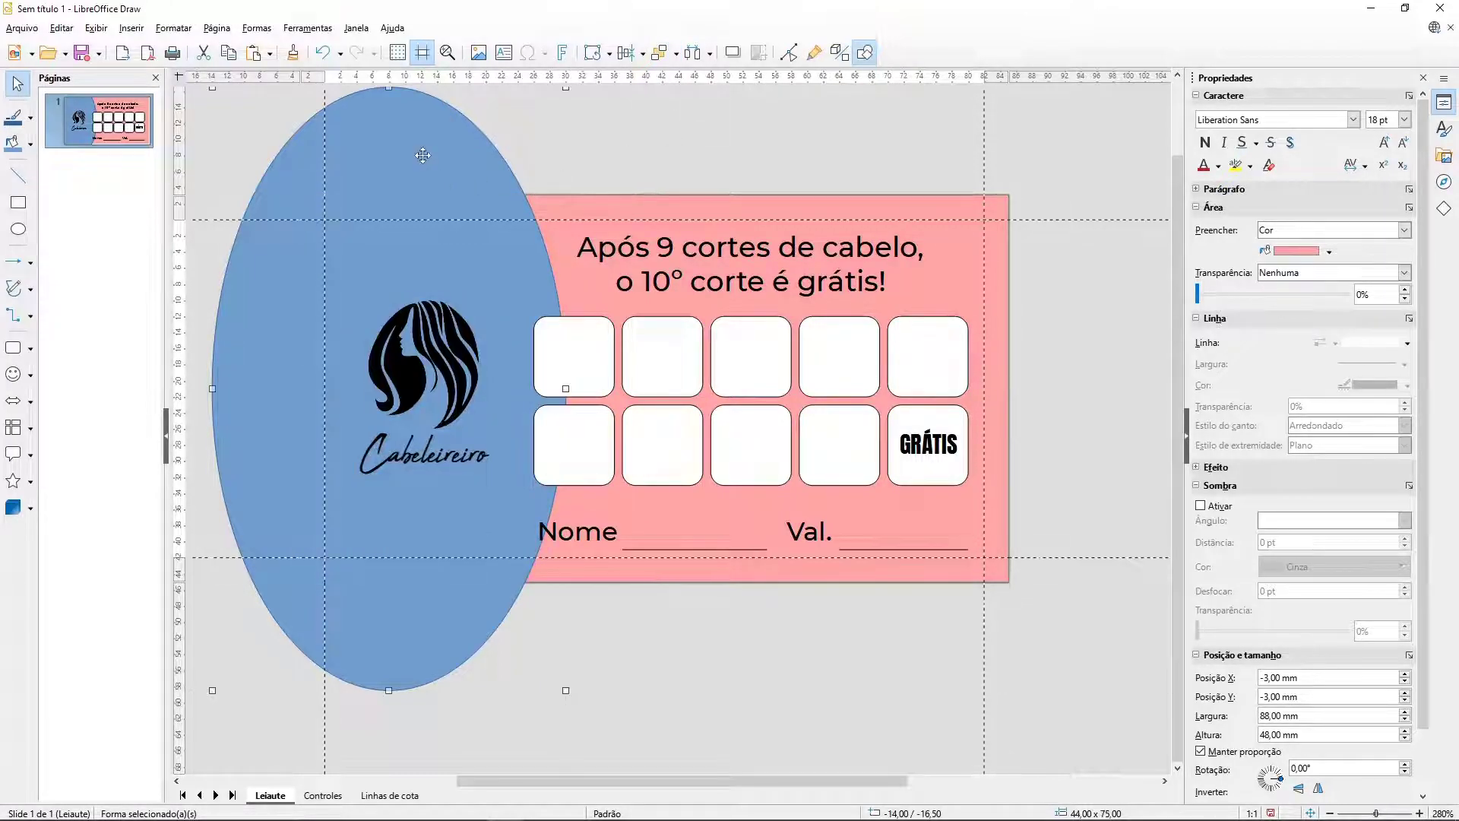
Step: Fill the ellipse with the colour Tijolo claro 2 and remove its outline
left_click(1328, 251)
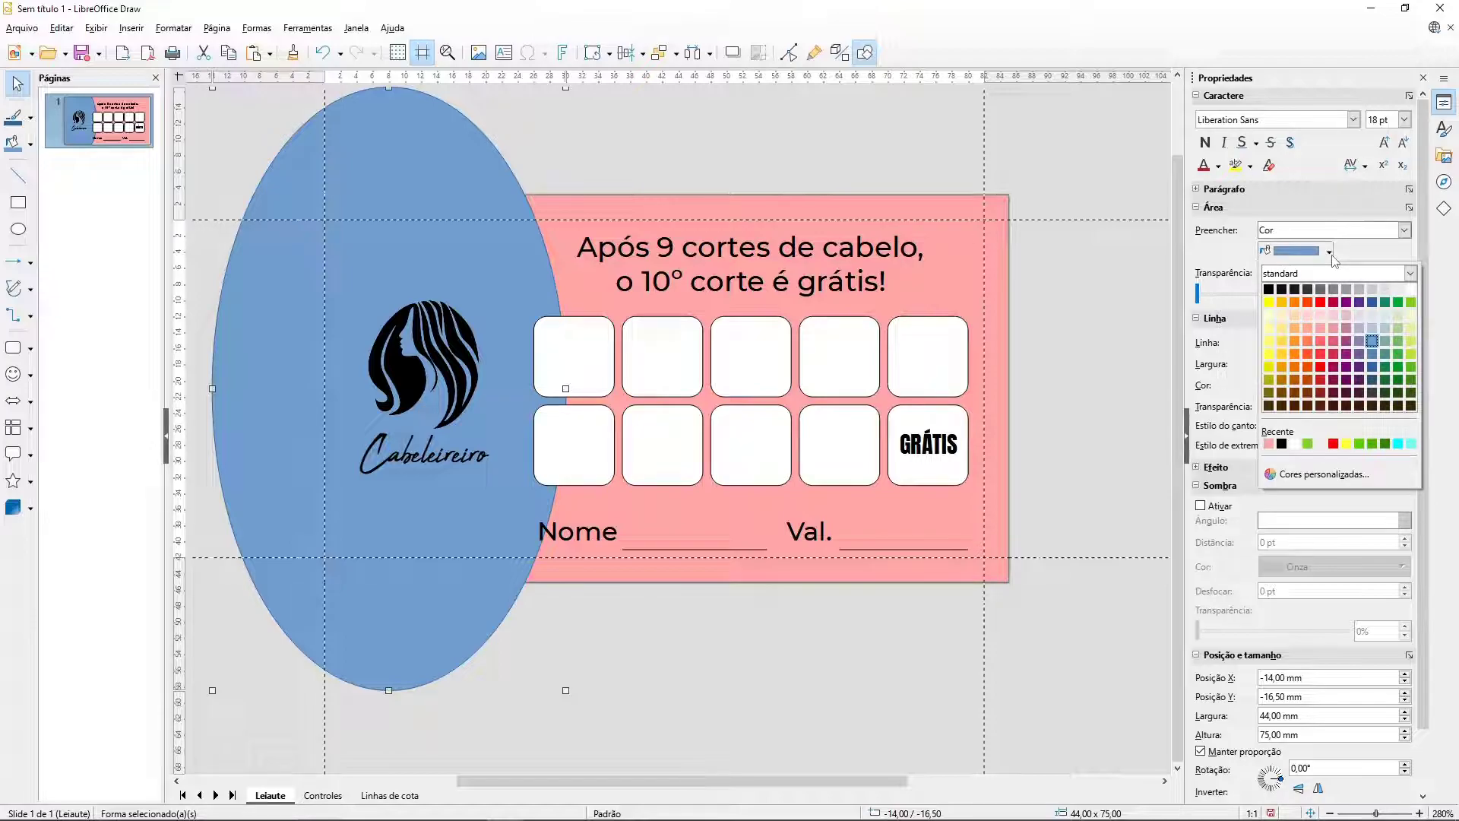
left_click(1306, 345)
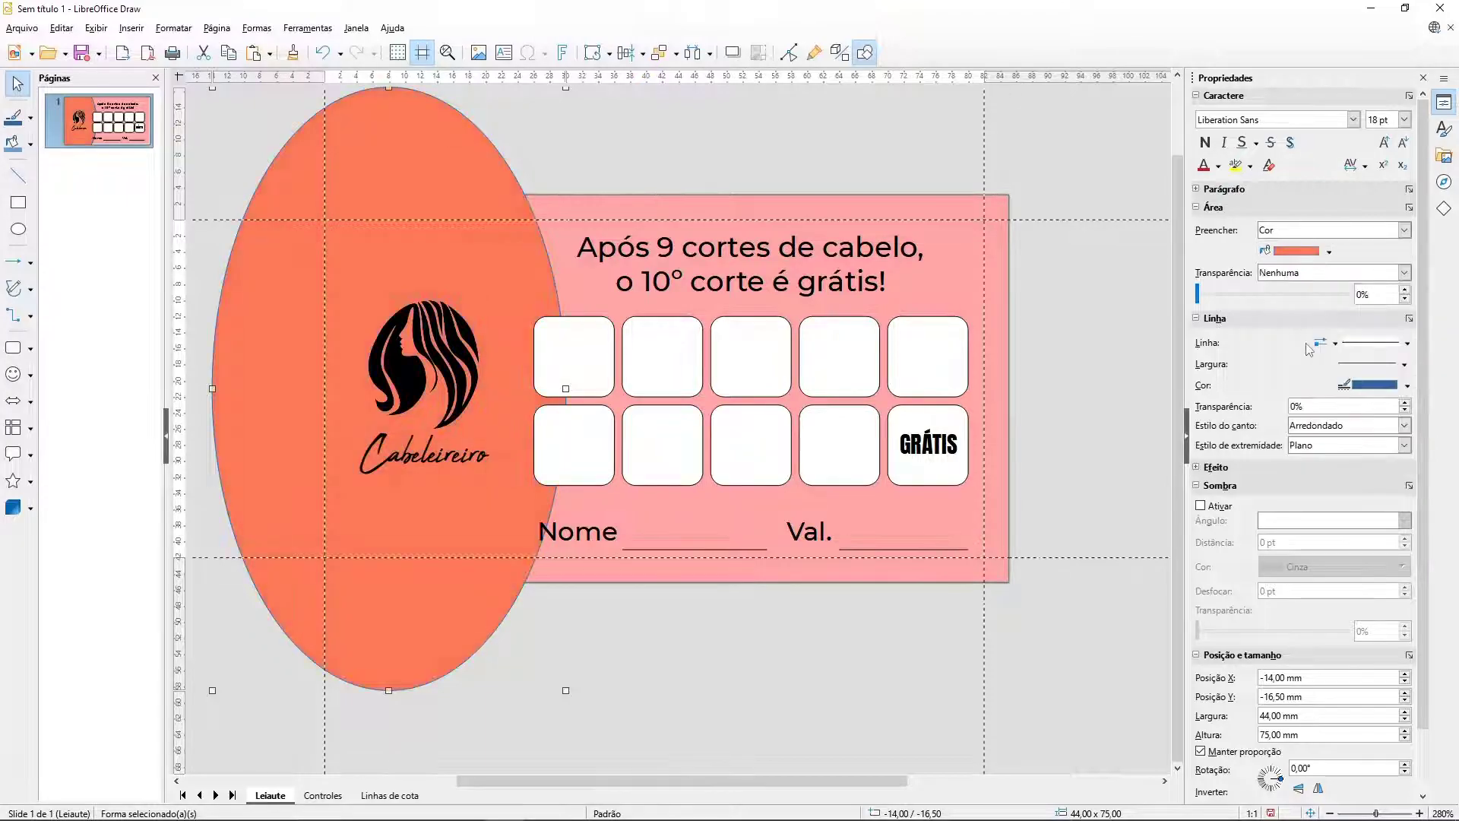
left_click(1368, 343)
left_click(1368, 372)
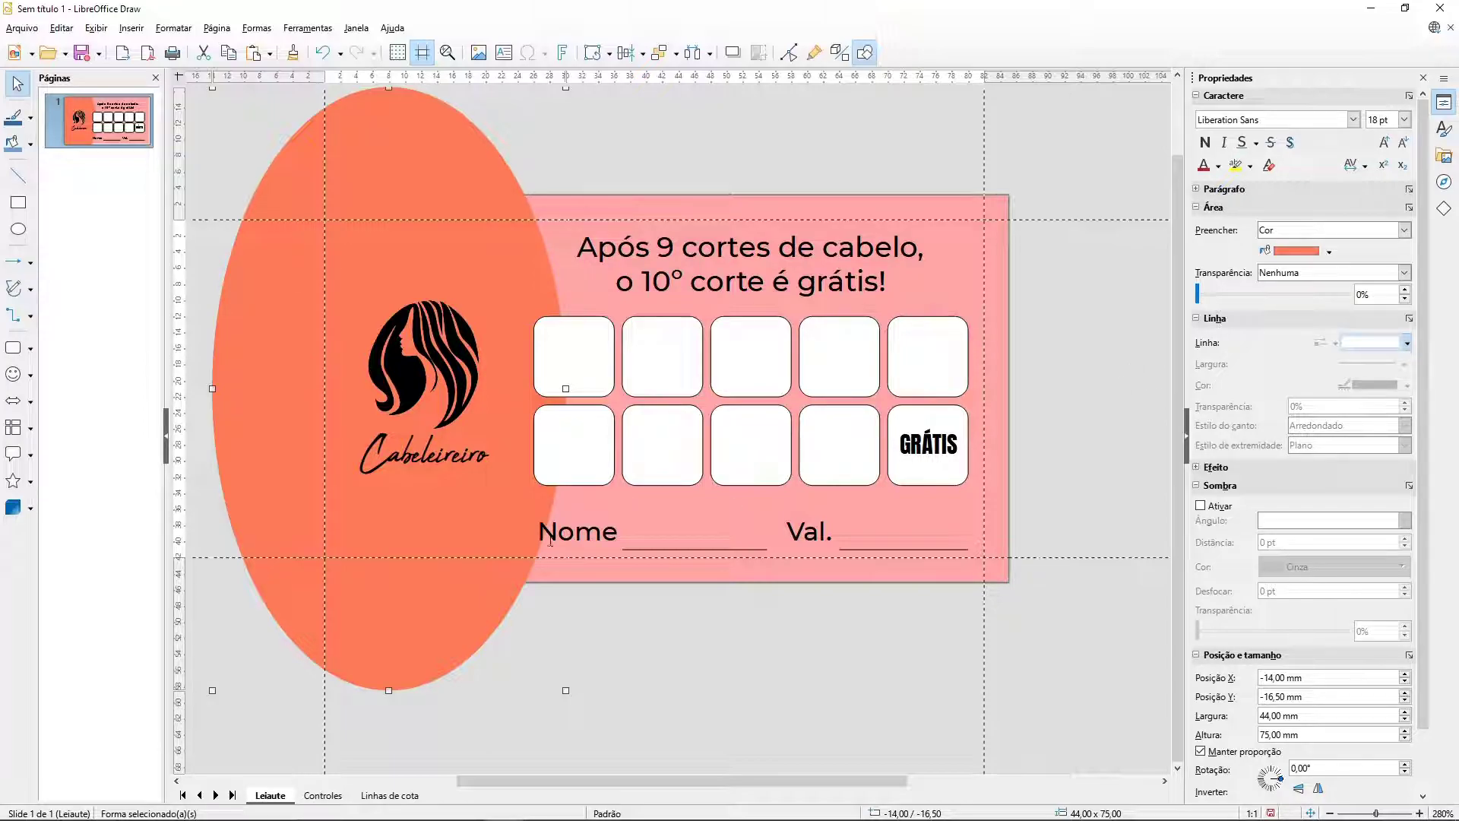
Step: Move the ellipse left to X -17 mm, keeping its vertical position
key("Left")
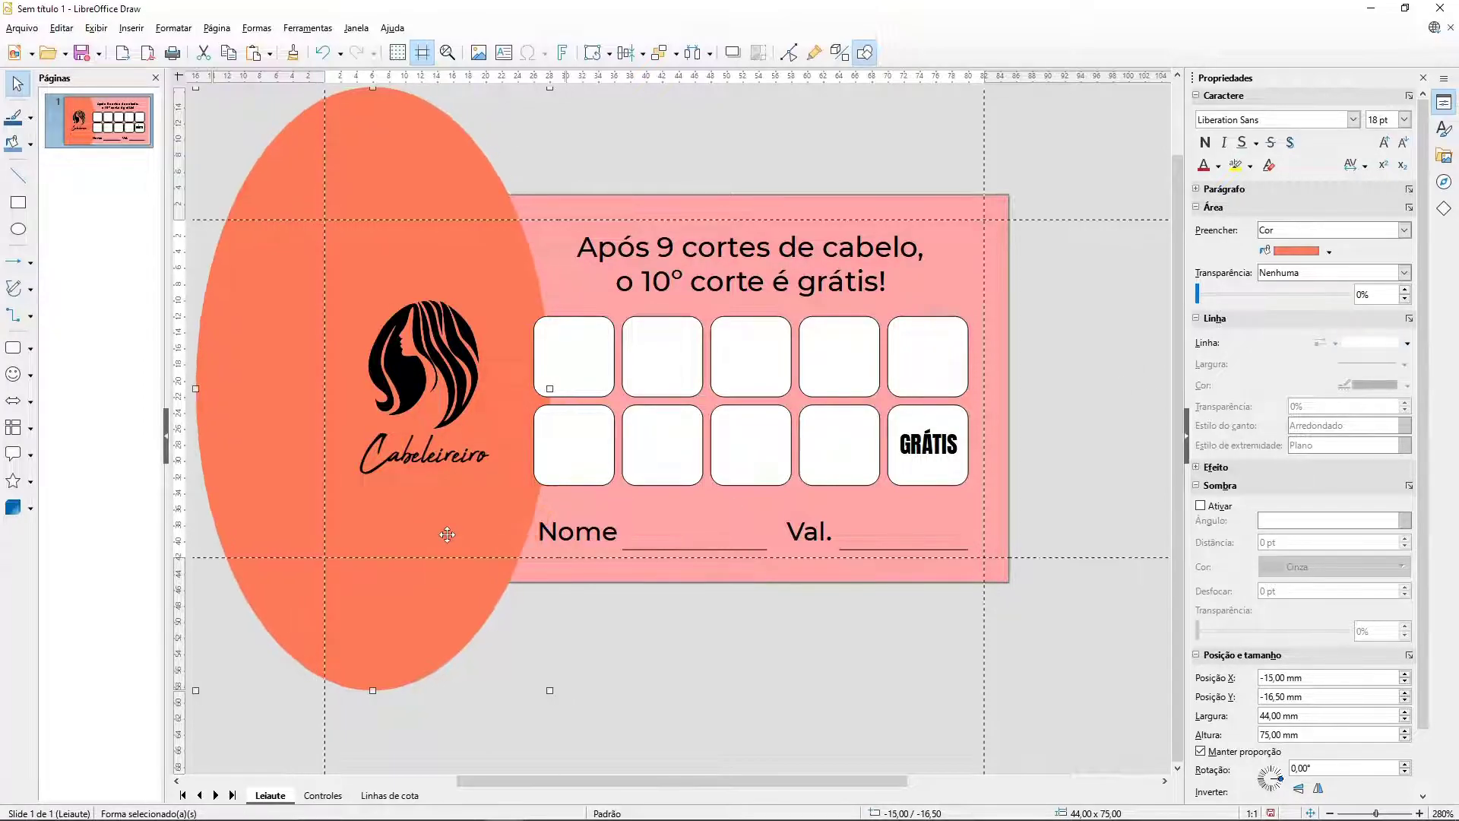
key("Left")
key("Left")
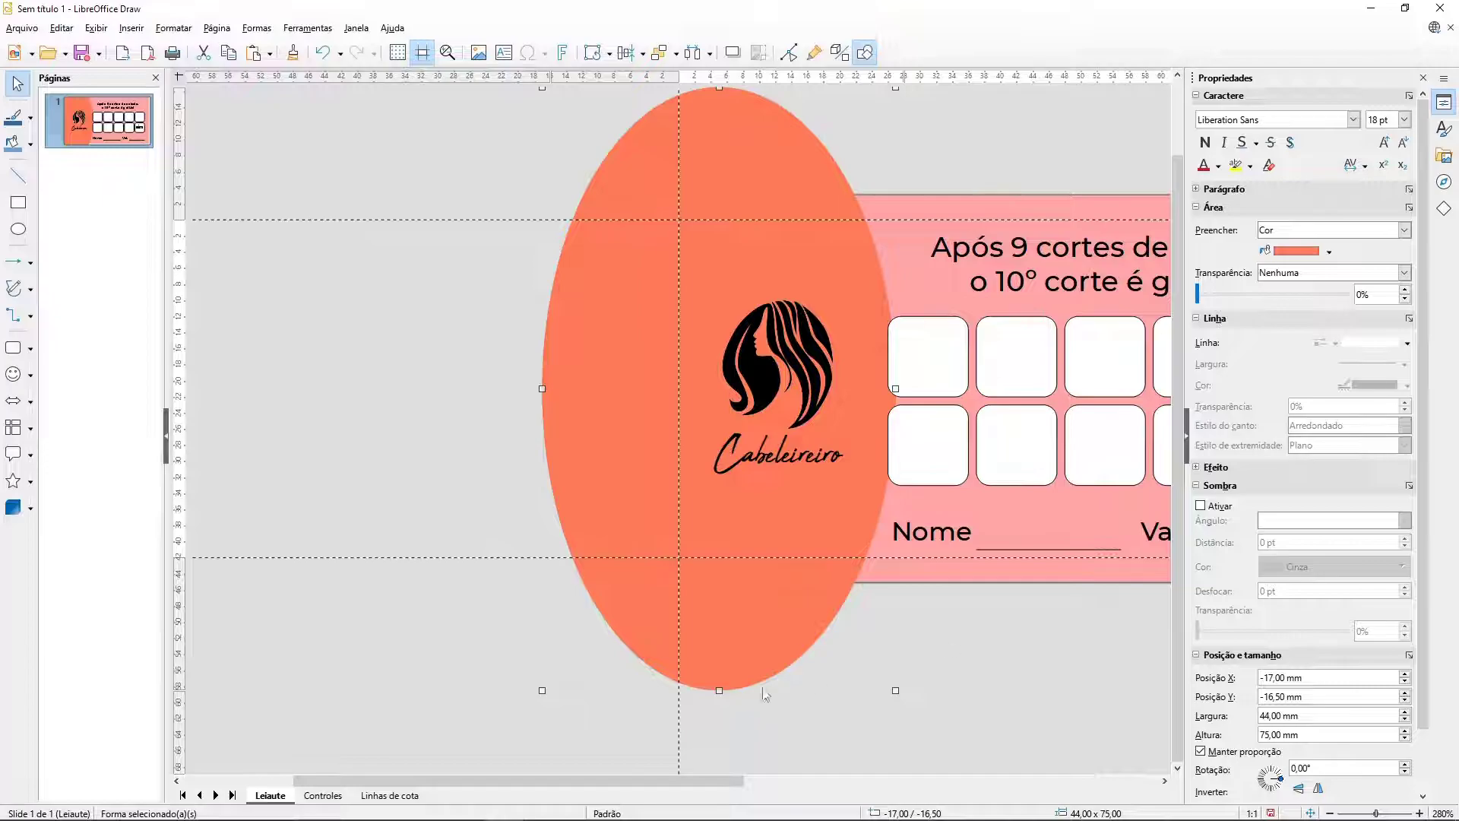
left_click_drag(578, 778, 725, 794)
left_click_drag(1178, 461, 1179, 446)
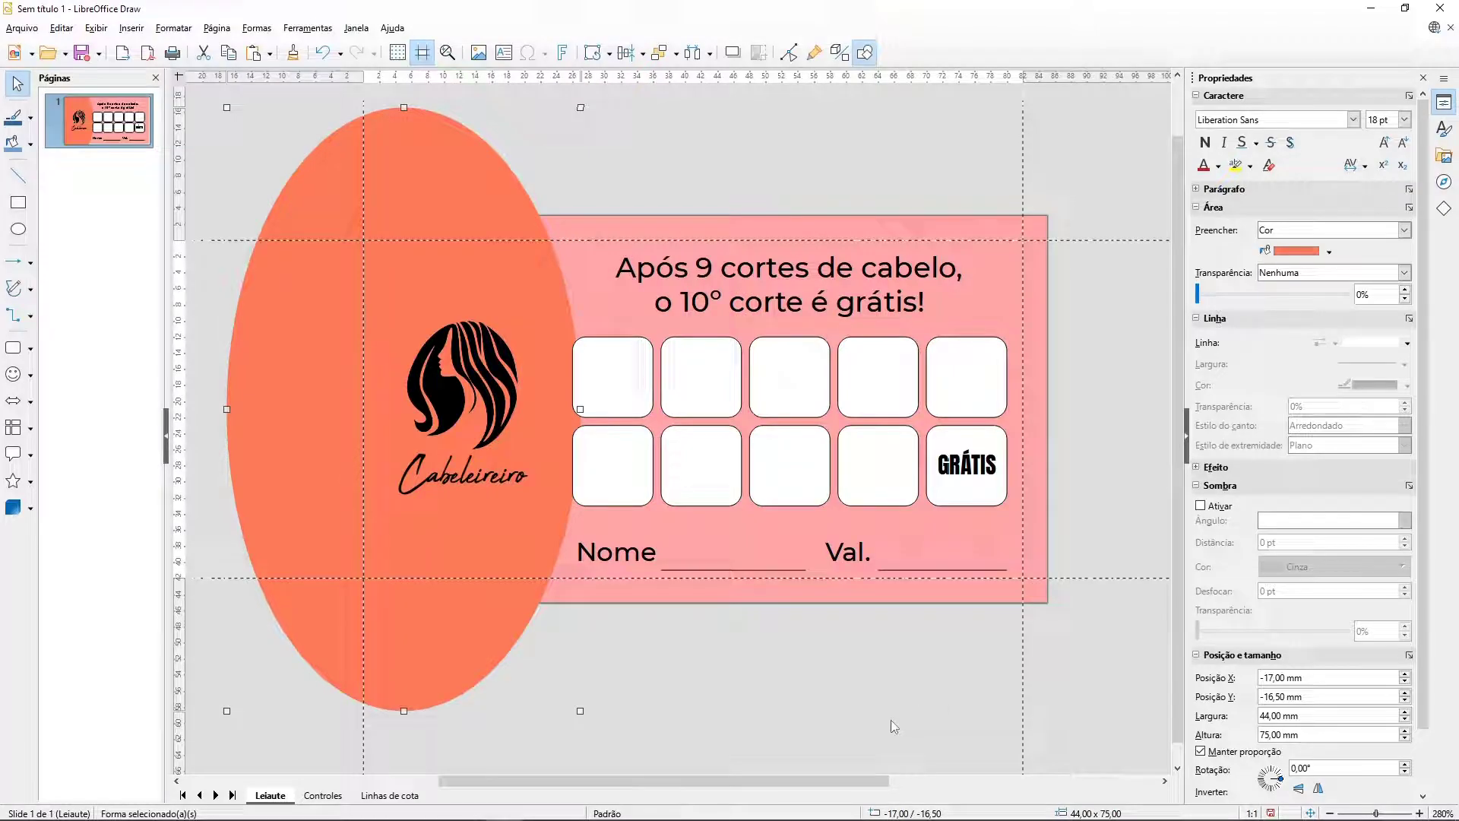
left_click(677, 717)
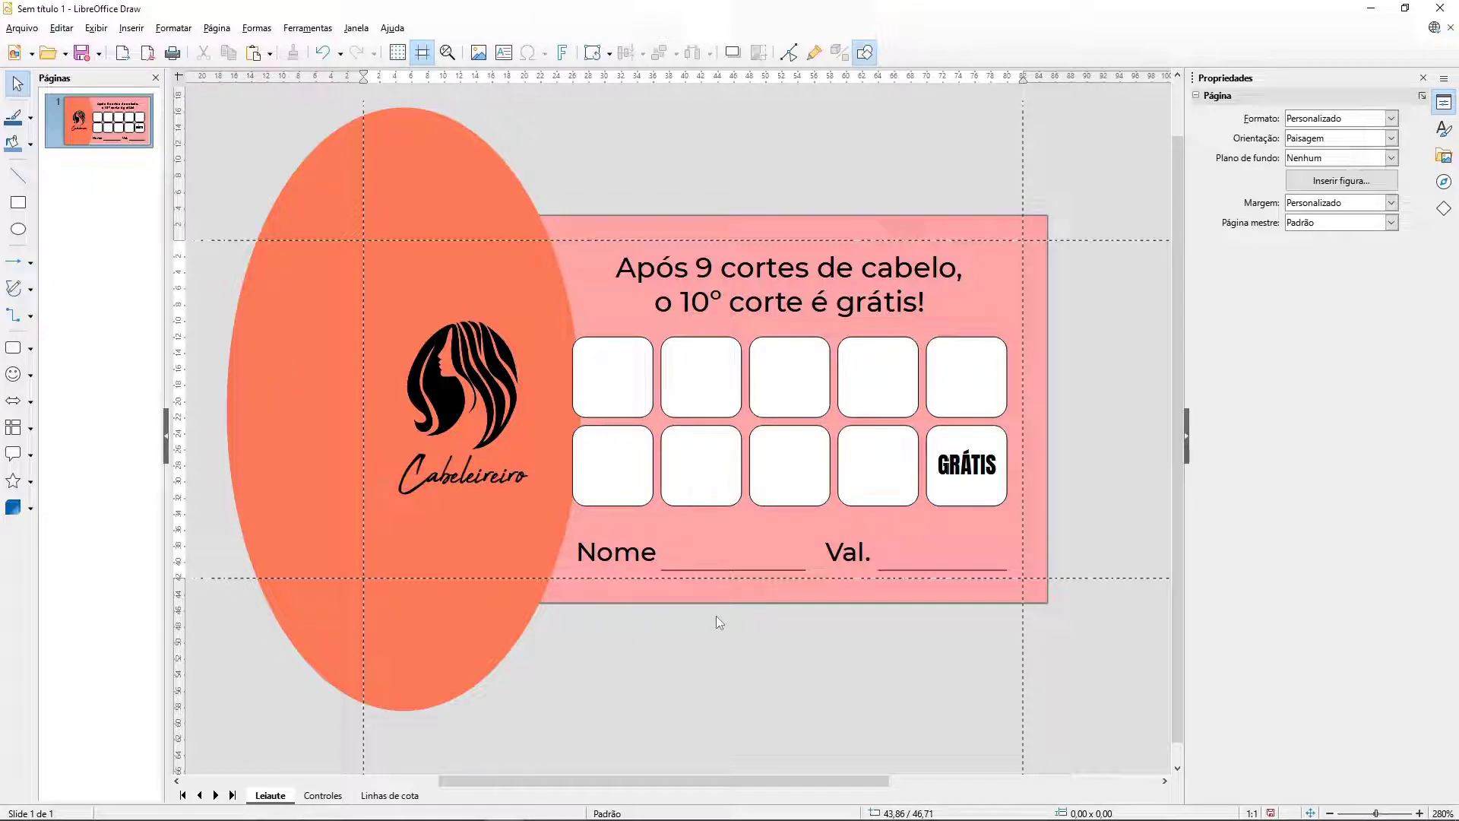
Step: Duplicate the pink background rectangle and intersect the copy with the ellipse, trimming the ellipse to the card's edges
left_click(1043, 272)
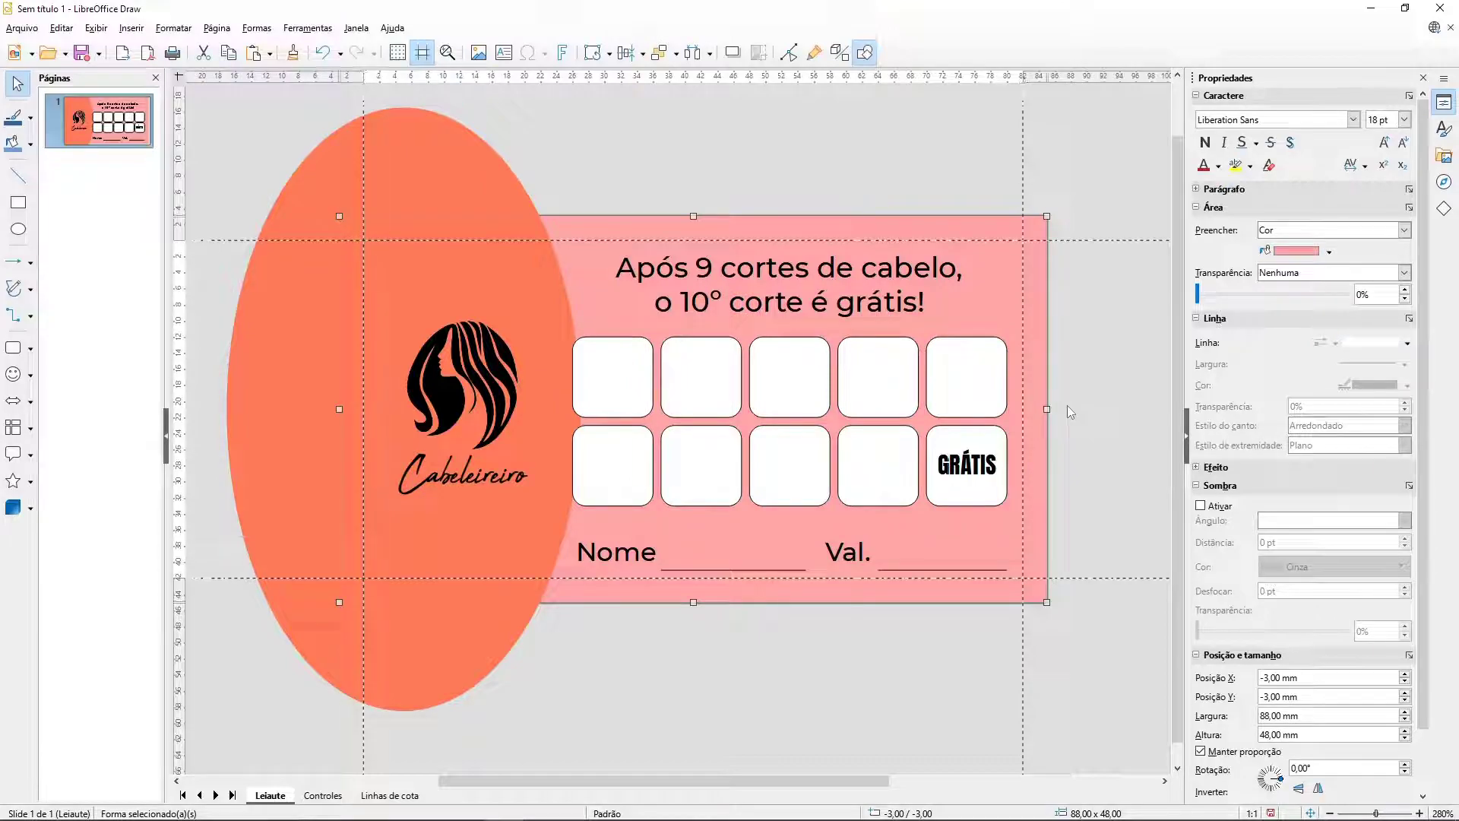
key("ctrl+shift+plus")
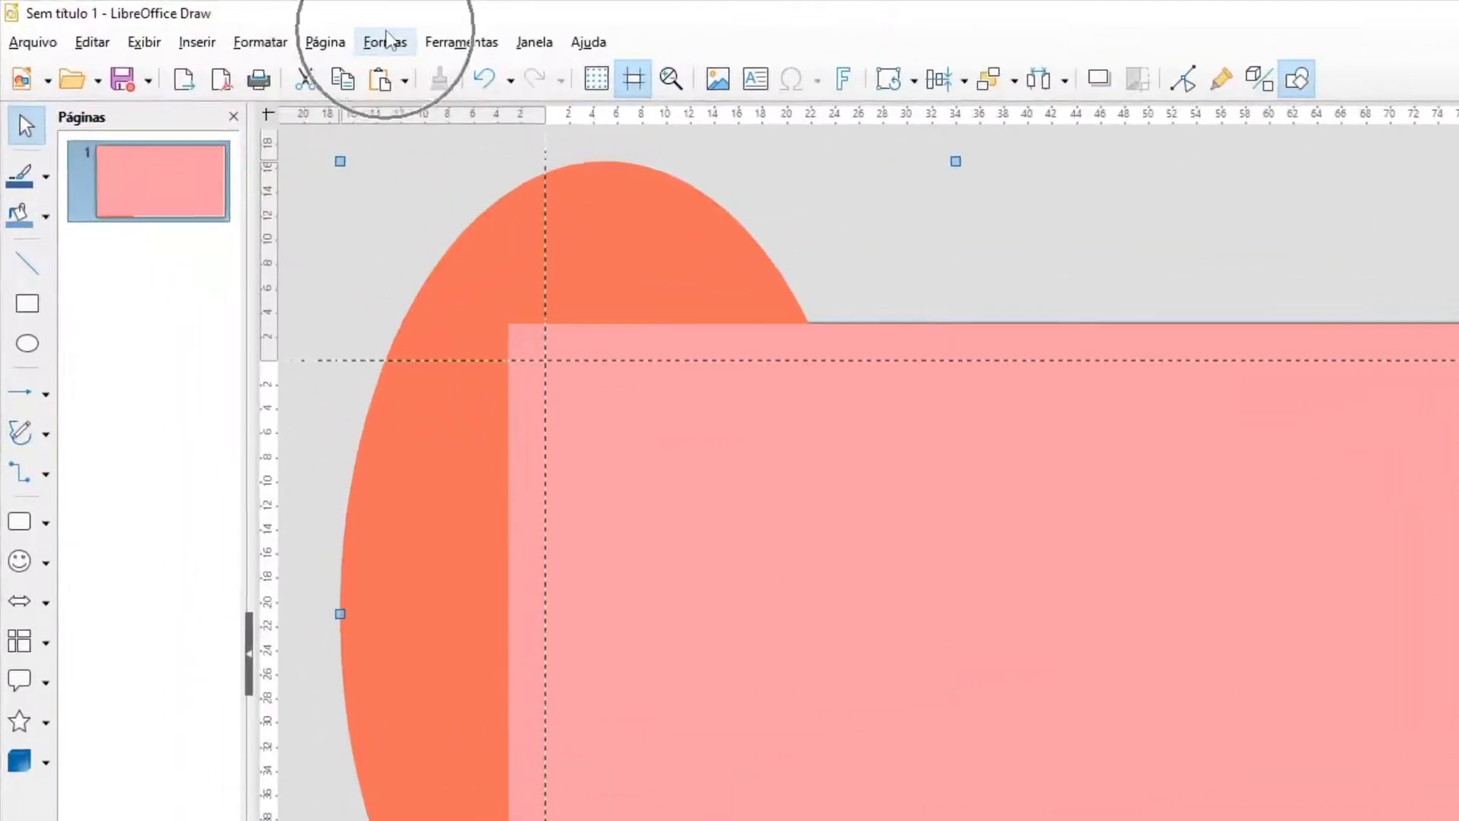
left_click(257, 28)
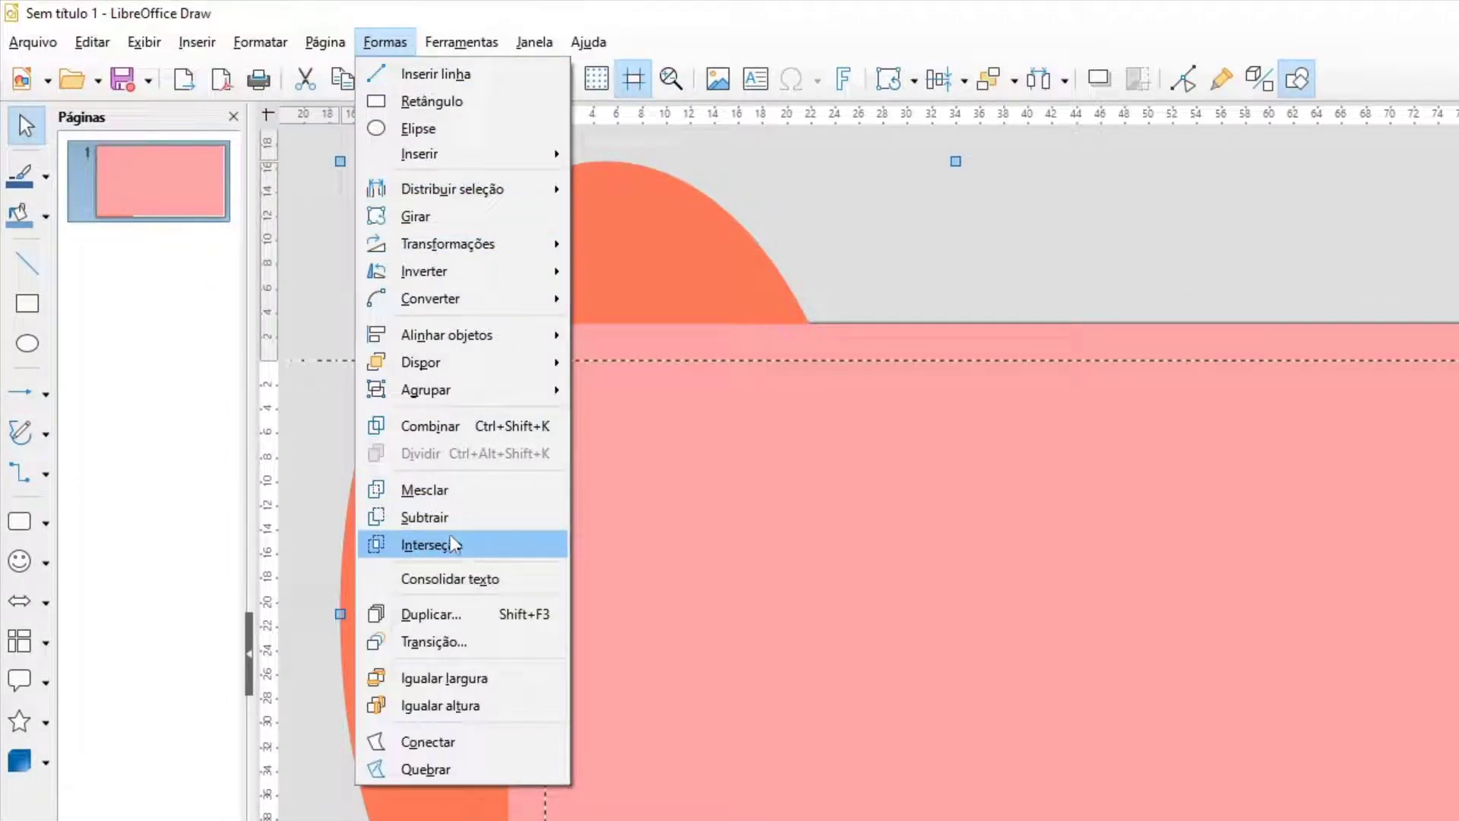
left_click(454, 554)
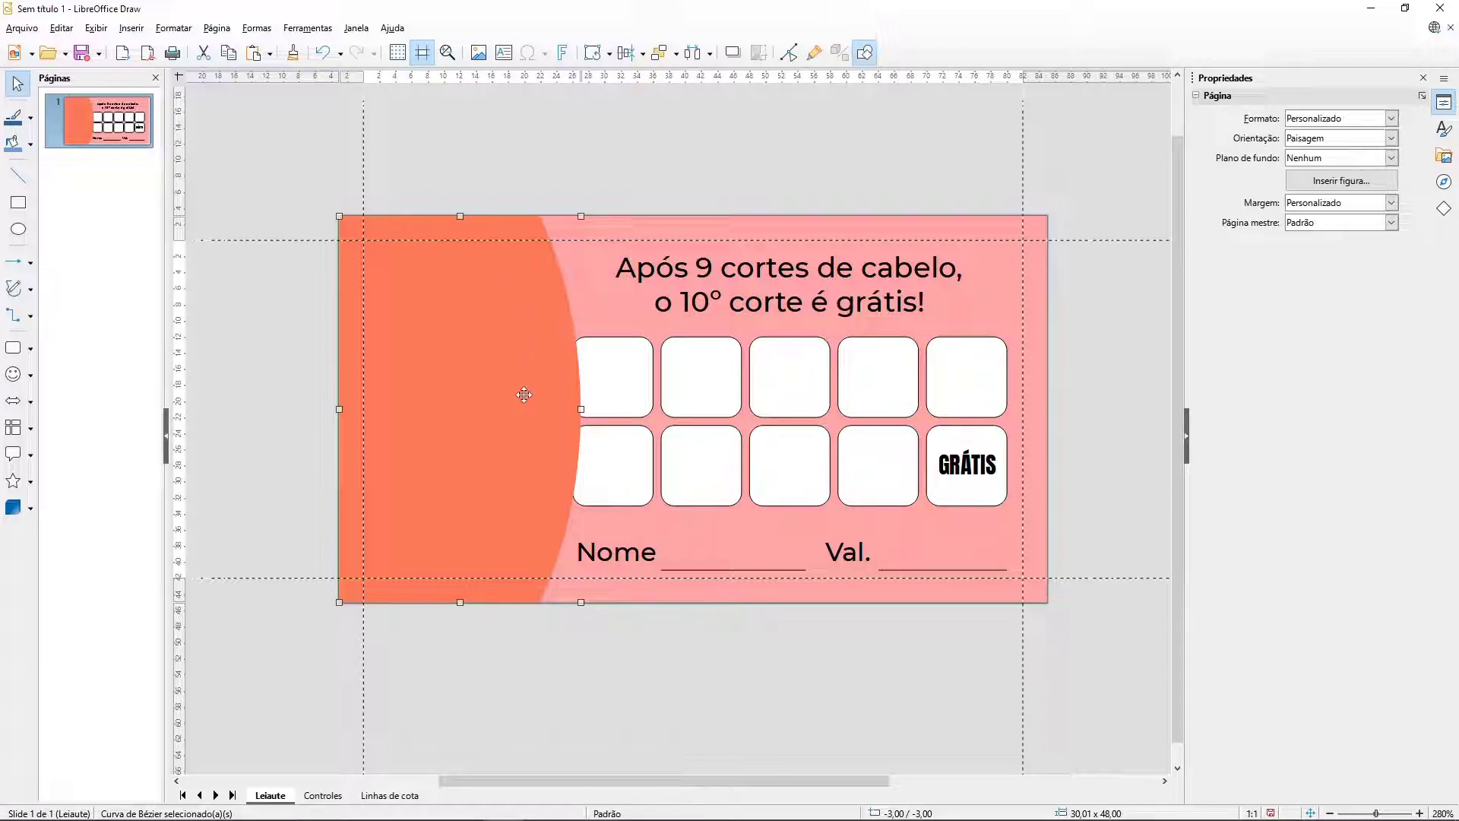
Step: Send the trimmed orange shape to the back, followed by the pink background rectangle beneath it
left_click(426, 309)
left_click(658, 52)
left_click(1062, 312)
left_click(1029, 299)
left_click(658, 55)
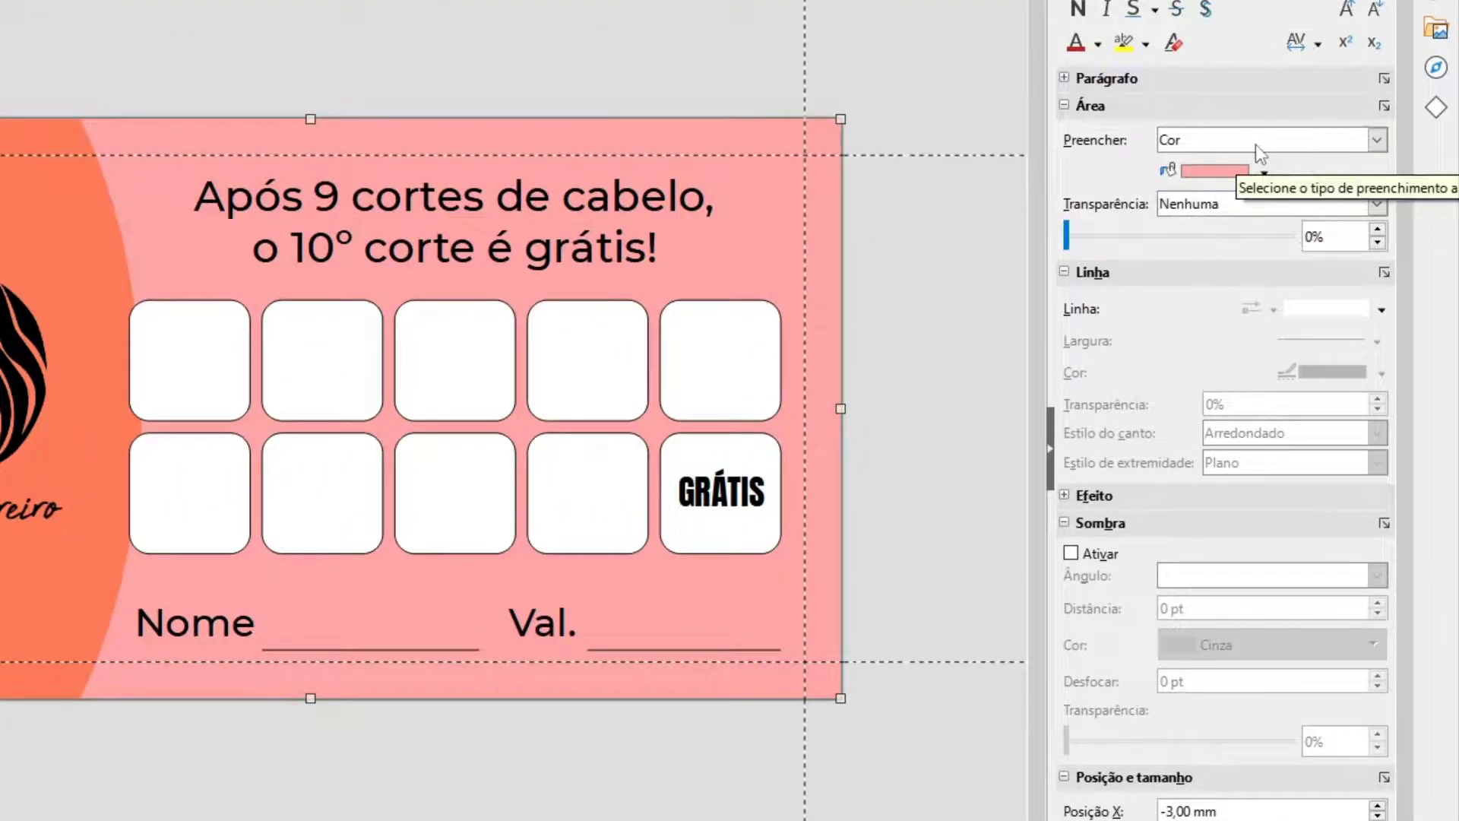
Step: Give the card background a linear gradient fill from Vermelho claro 3 to Tijolo claro 2
left_click(1255, 145)
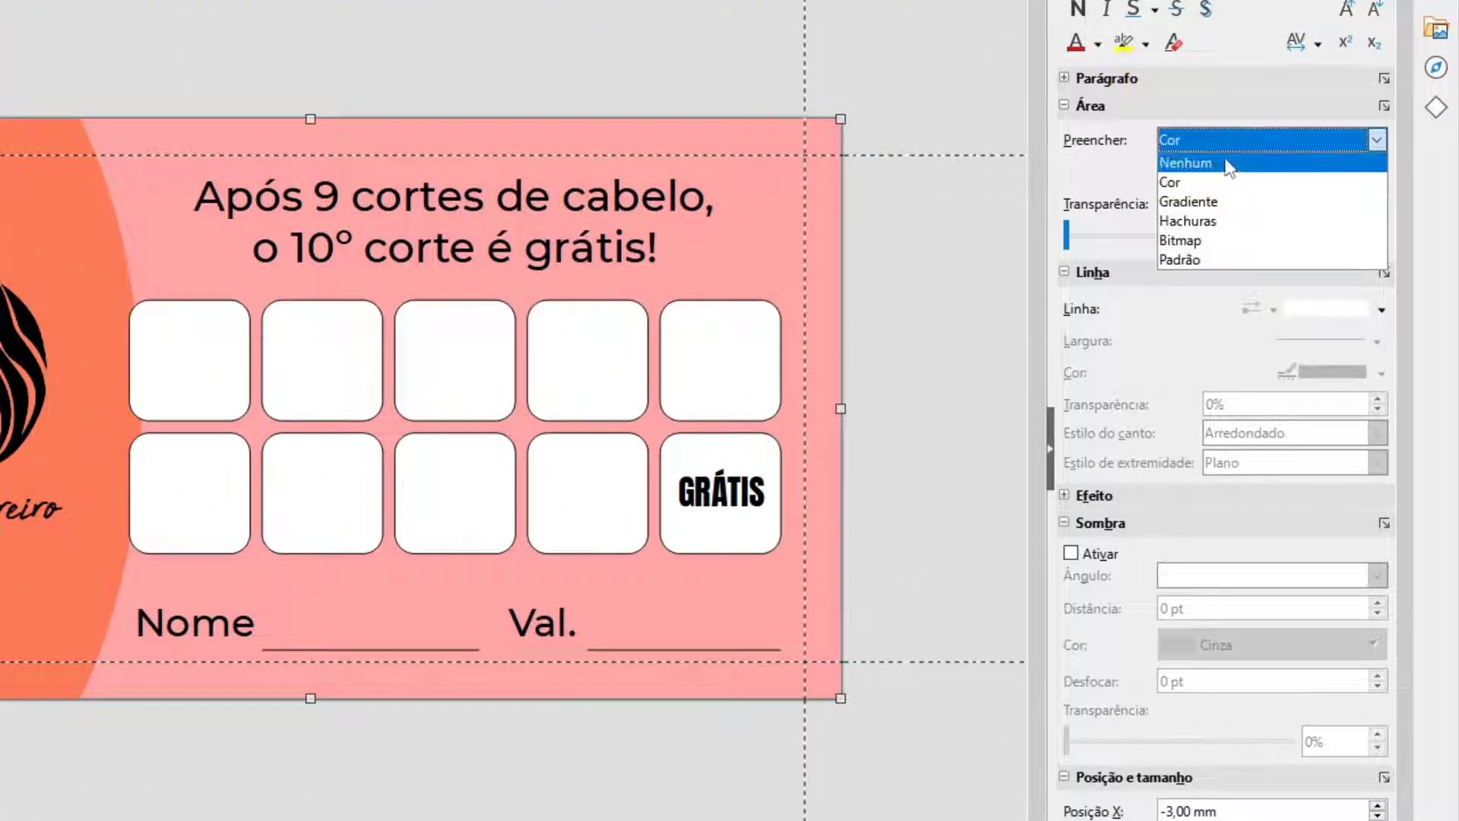
left_click(1223, 203)
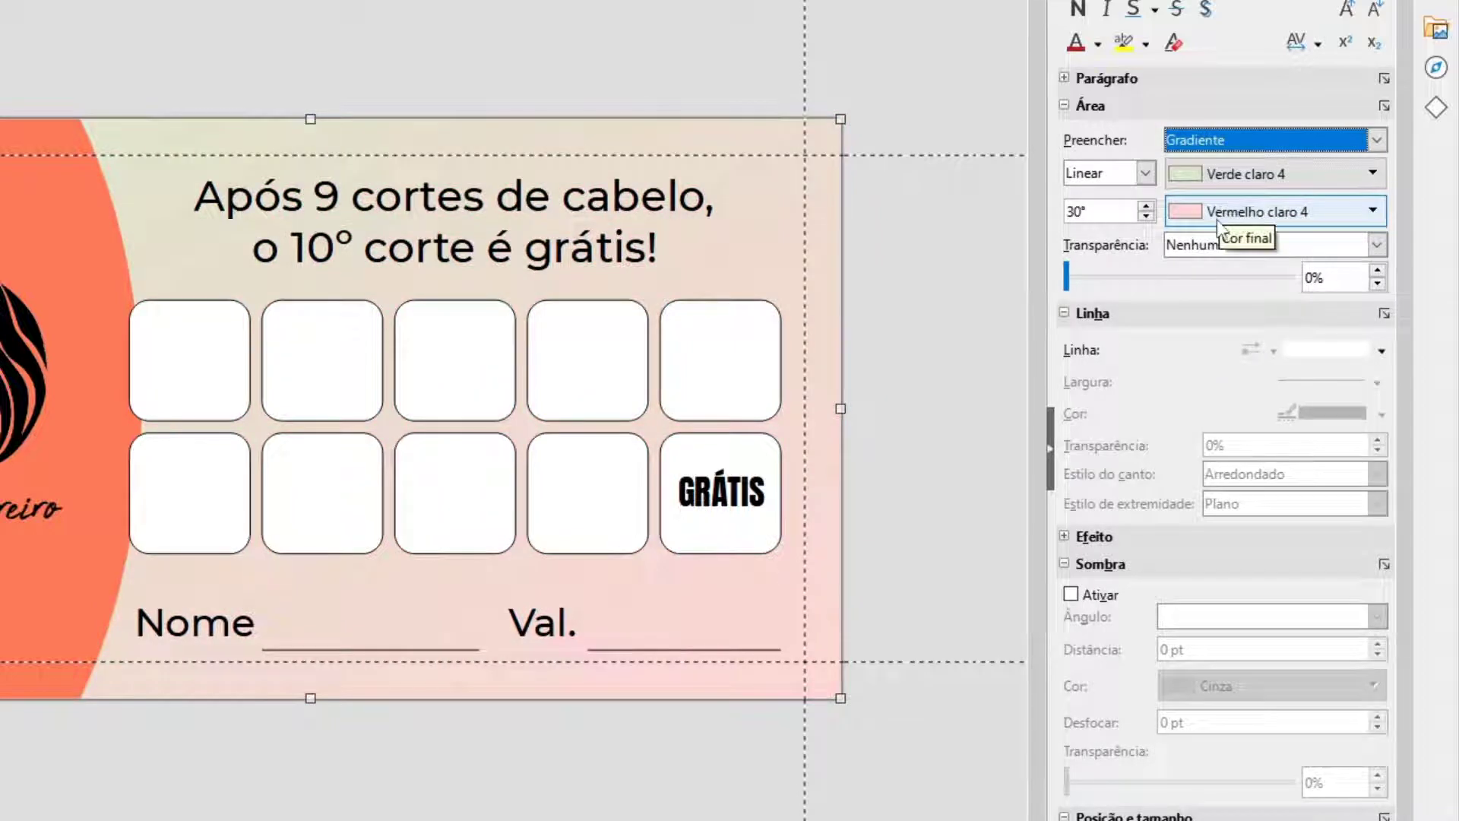
left_click(1269, 174)
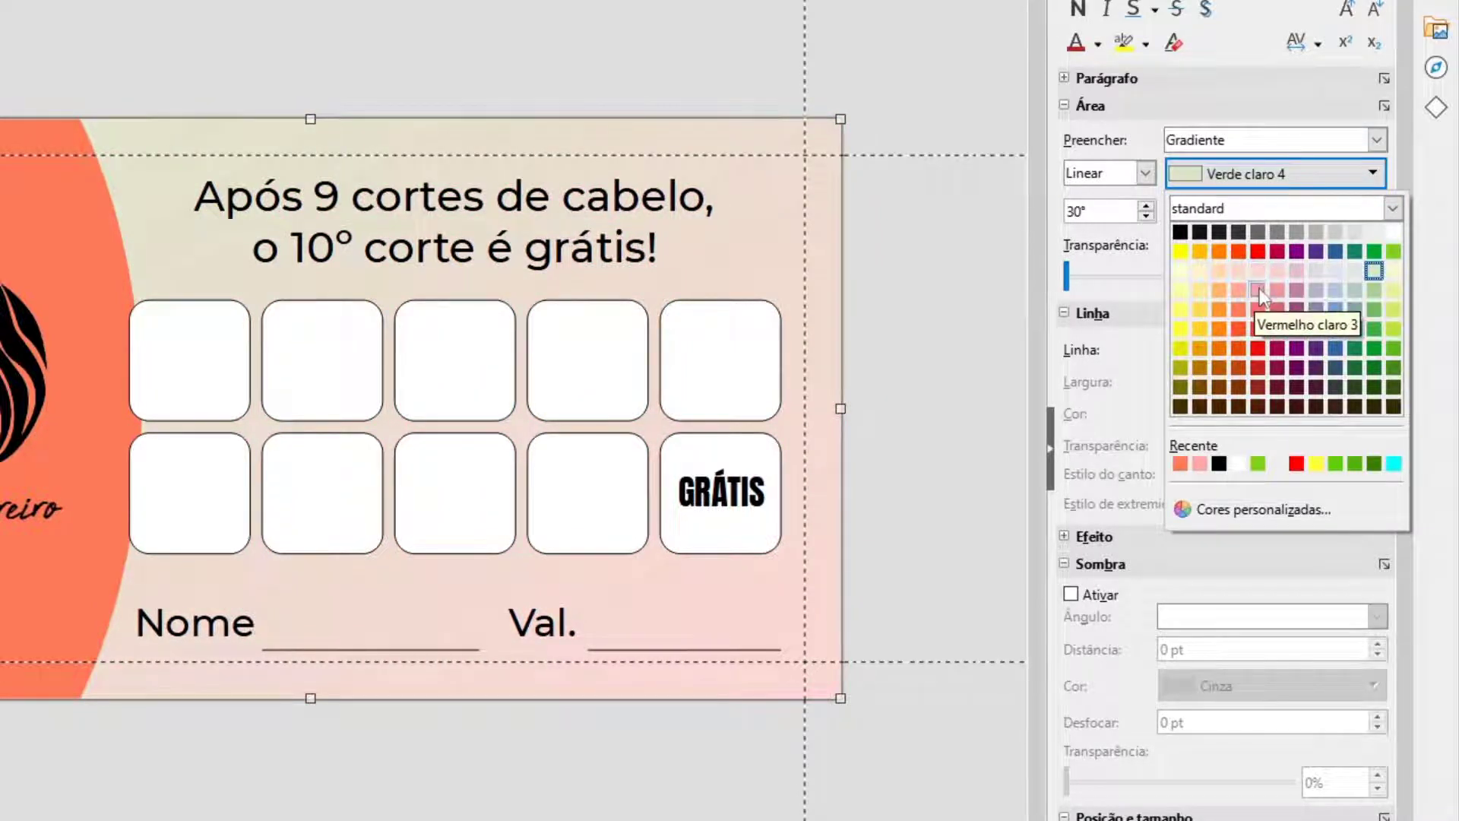
left_click(1260, 292)
left_click(1232, 212)
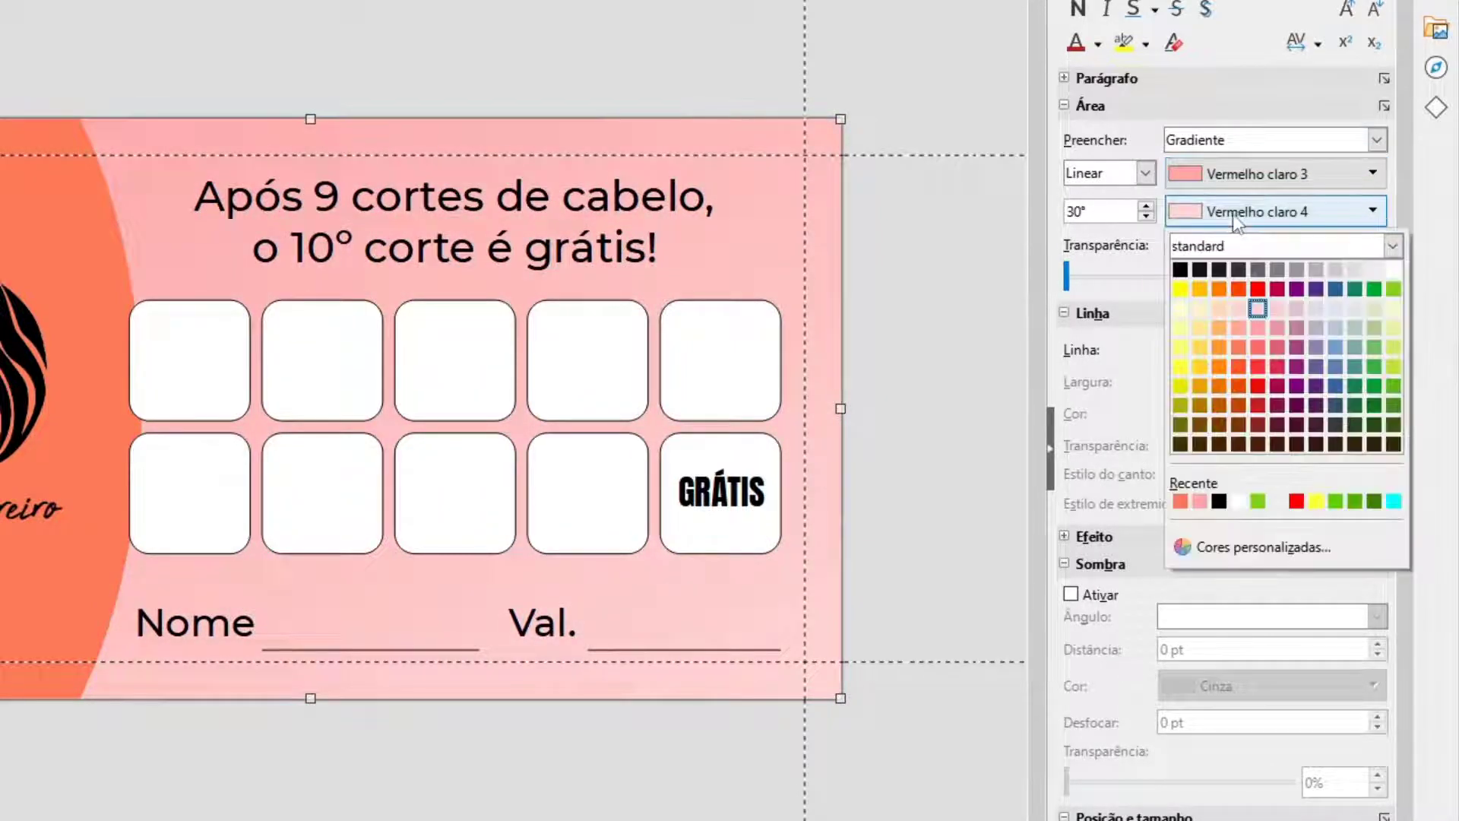
left_click(1238, 346)
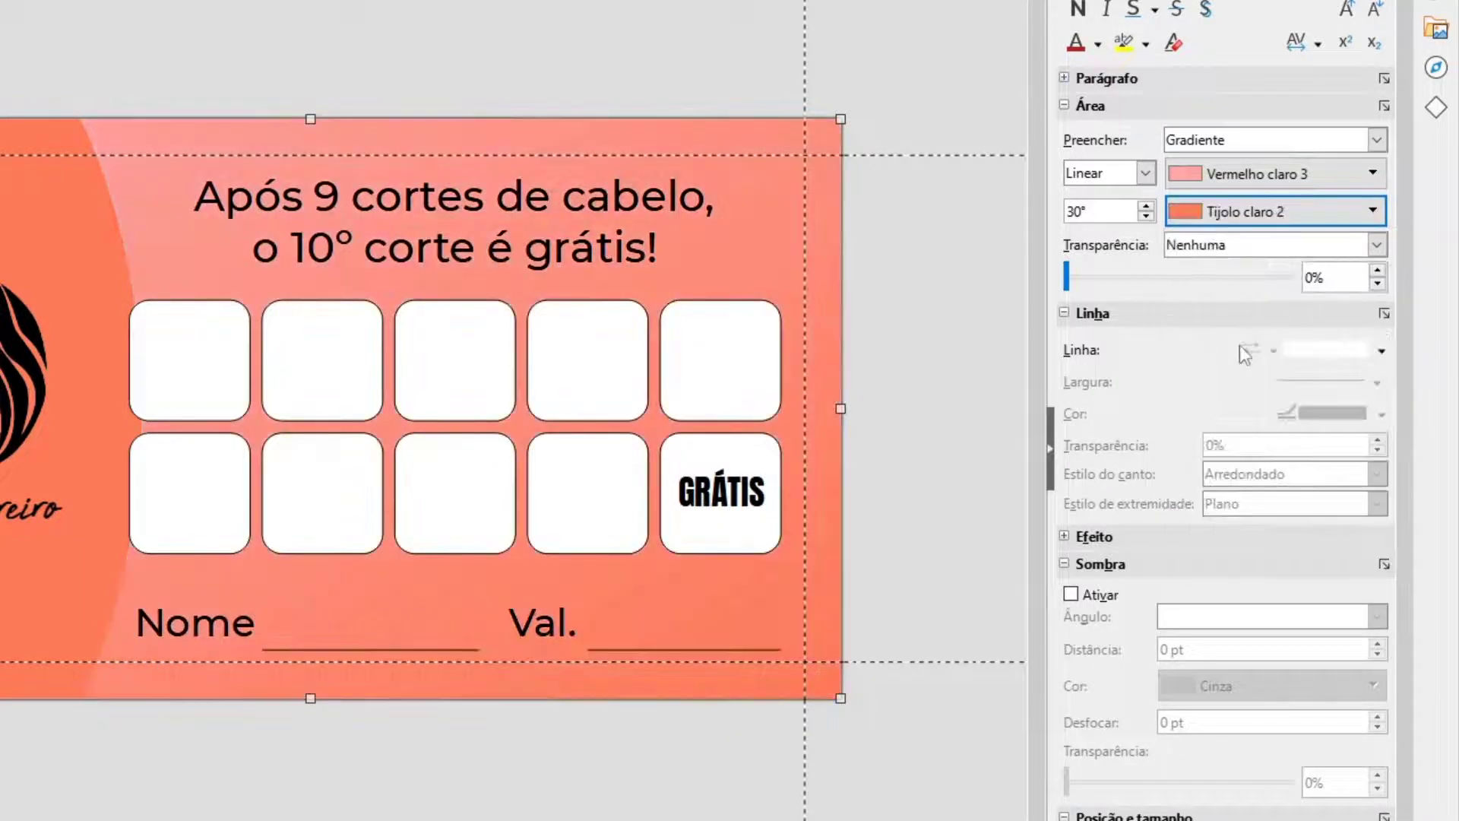
Step: Set the background gradient's angle to 120°
left_click(1102, 212)
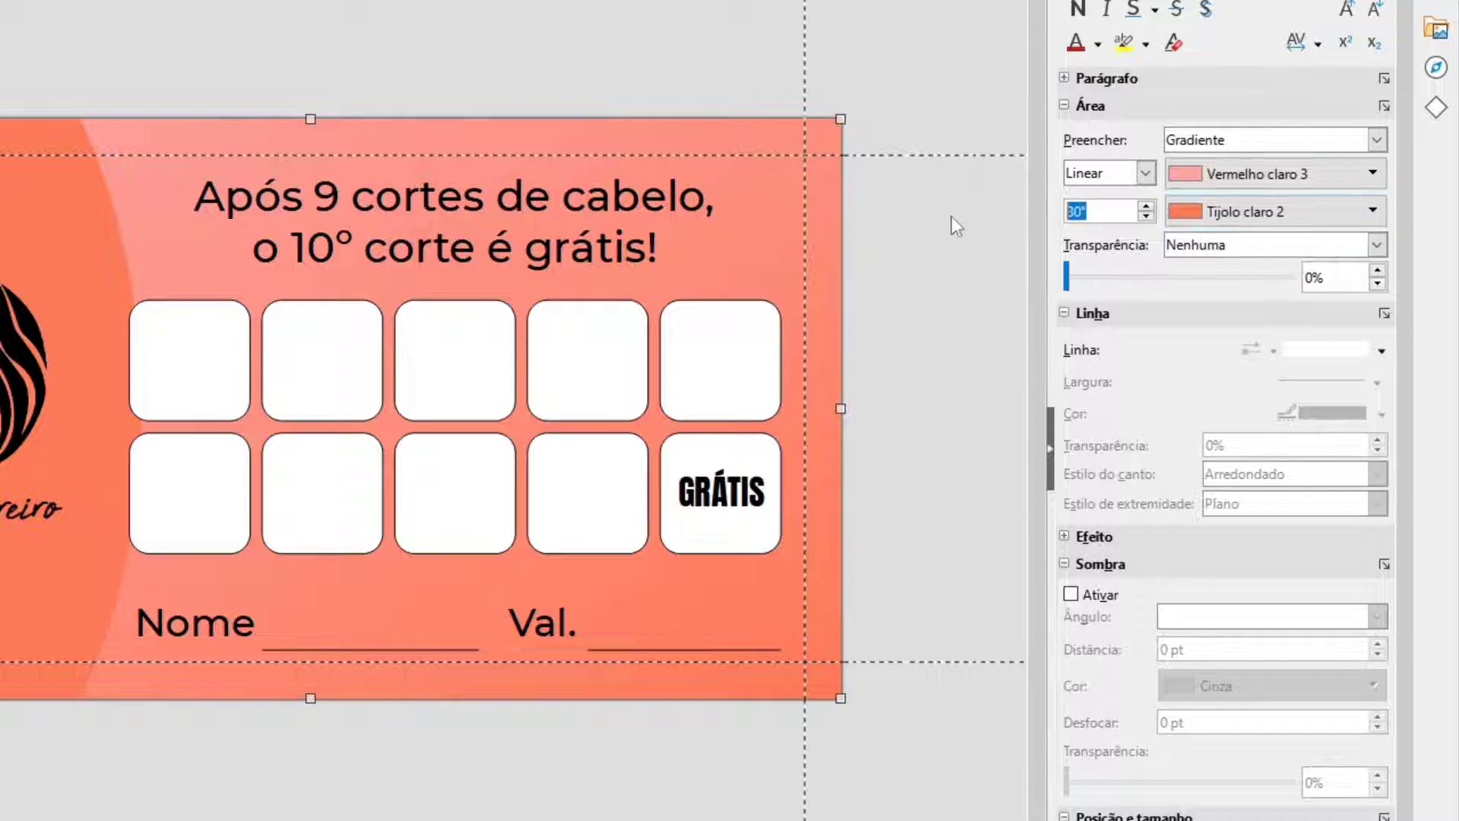
type("90")
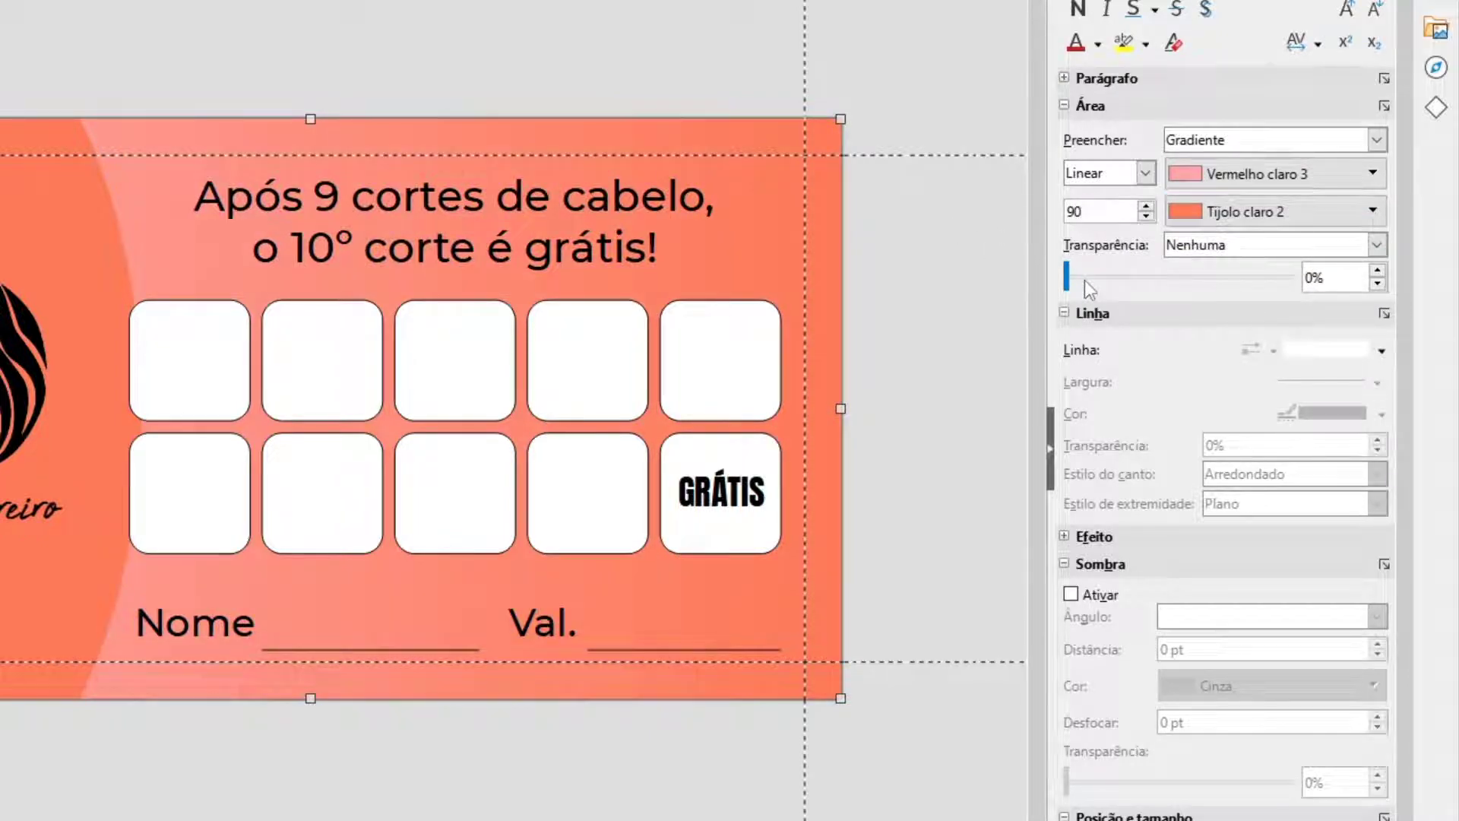
left_click_drag(1117, 214, 832, 224)
type("120")
left_click(896, 352)
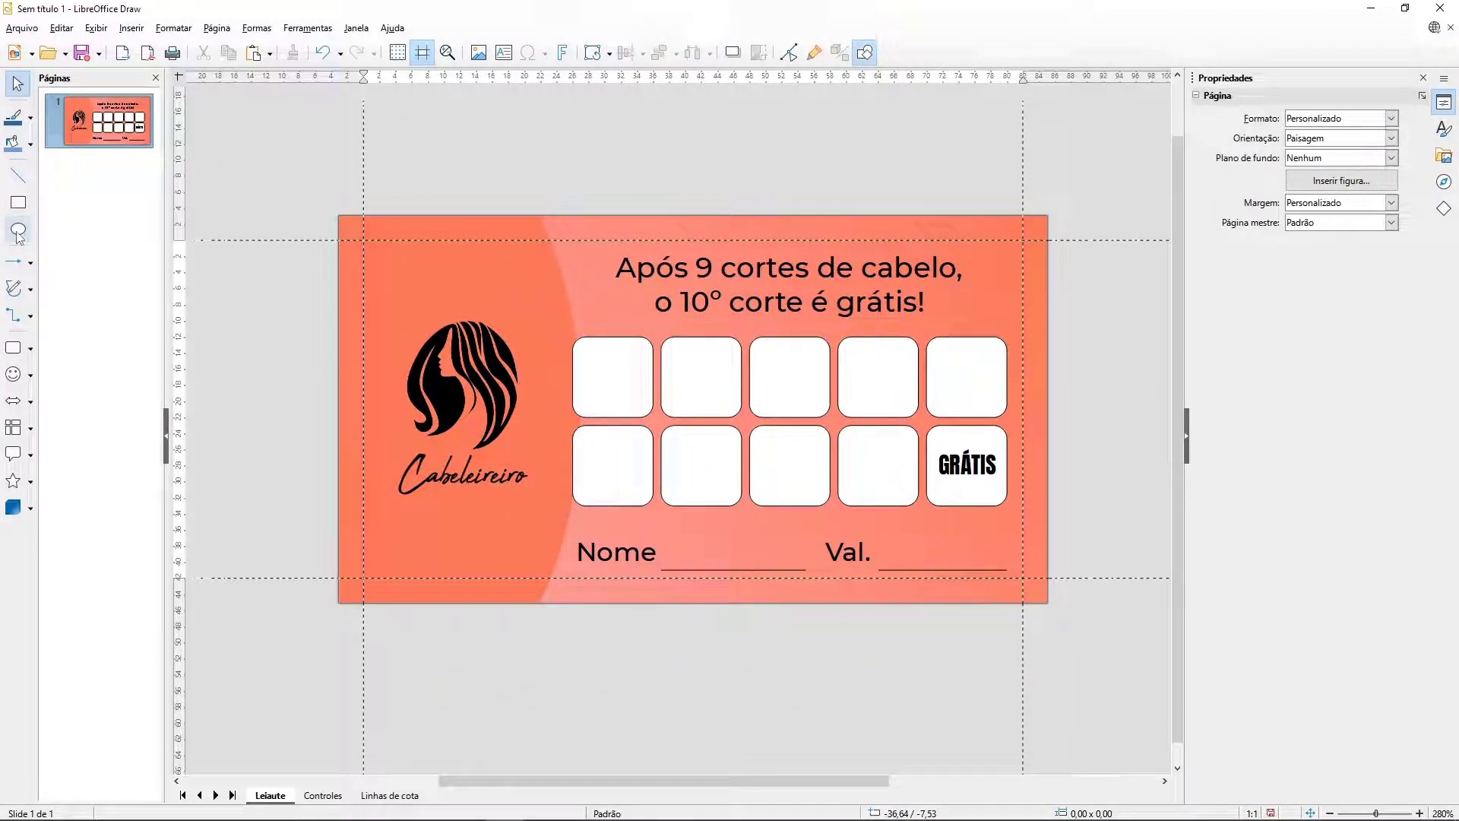
left_click(18, 231)
left_click_drag(995, 170, 1131, 369)
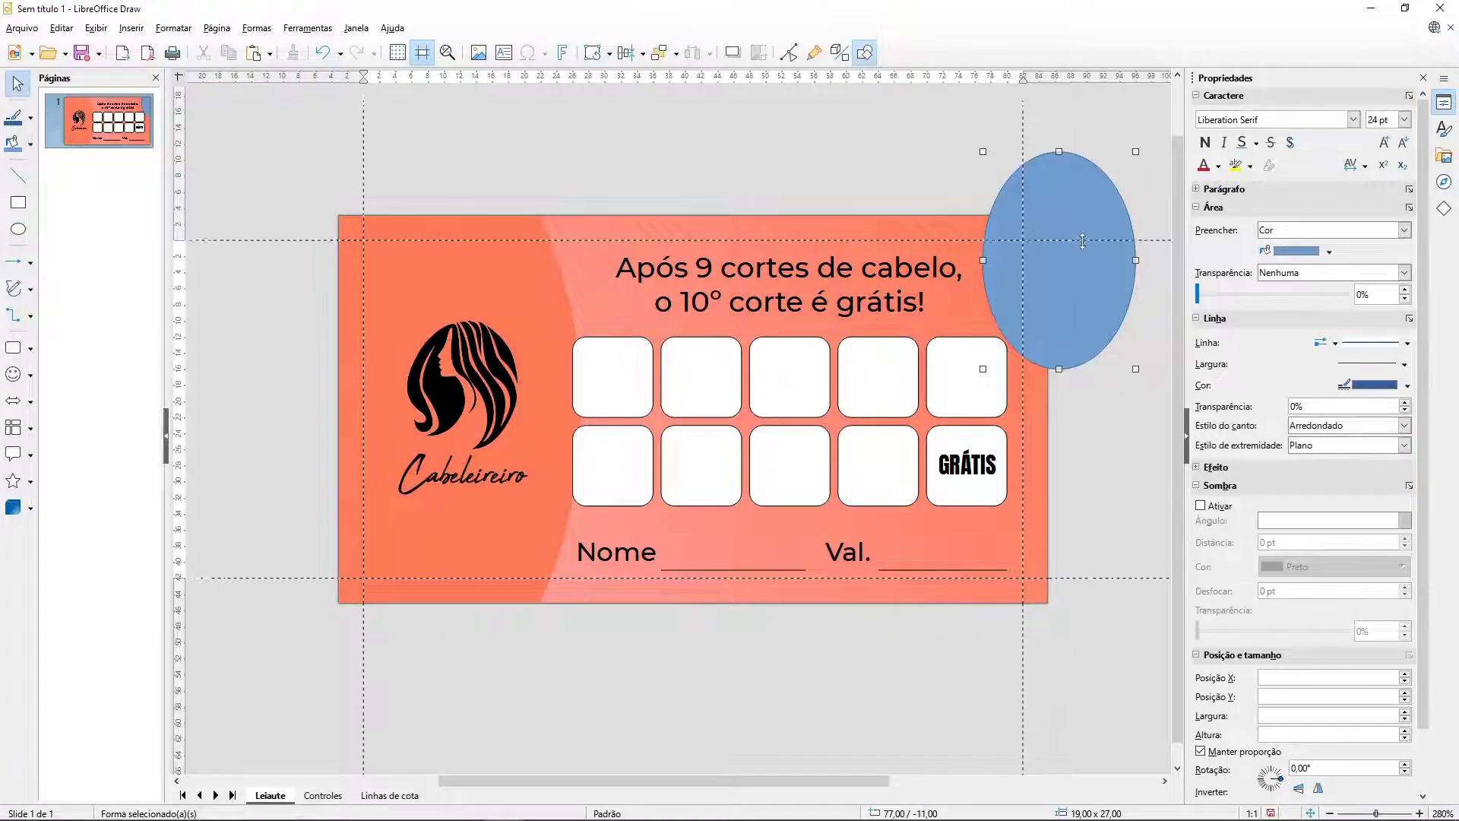
key("Delete")
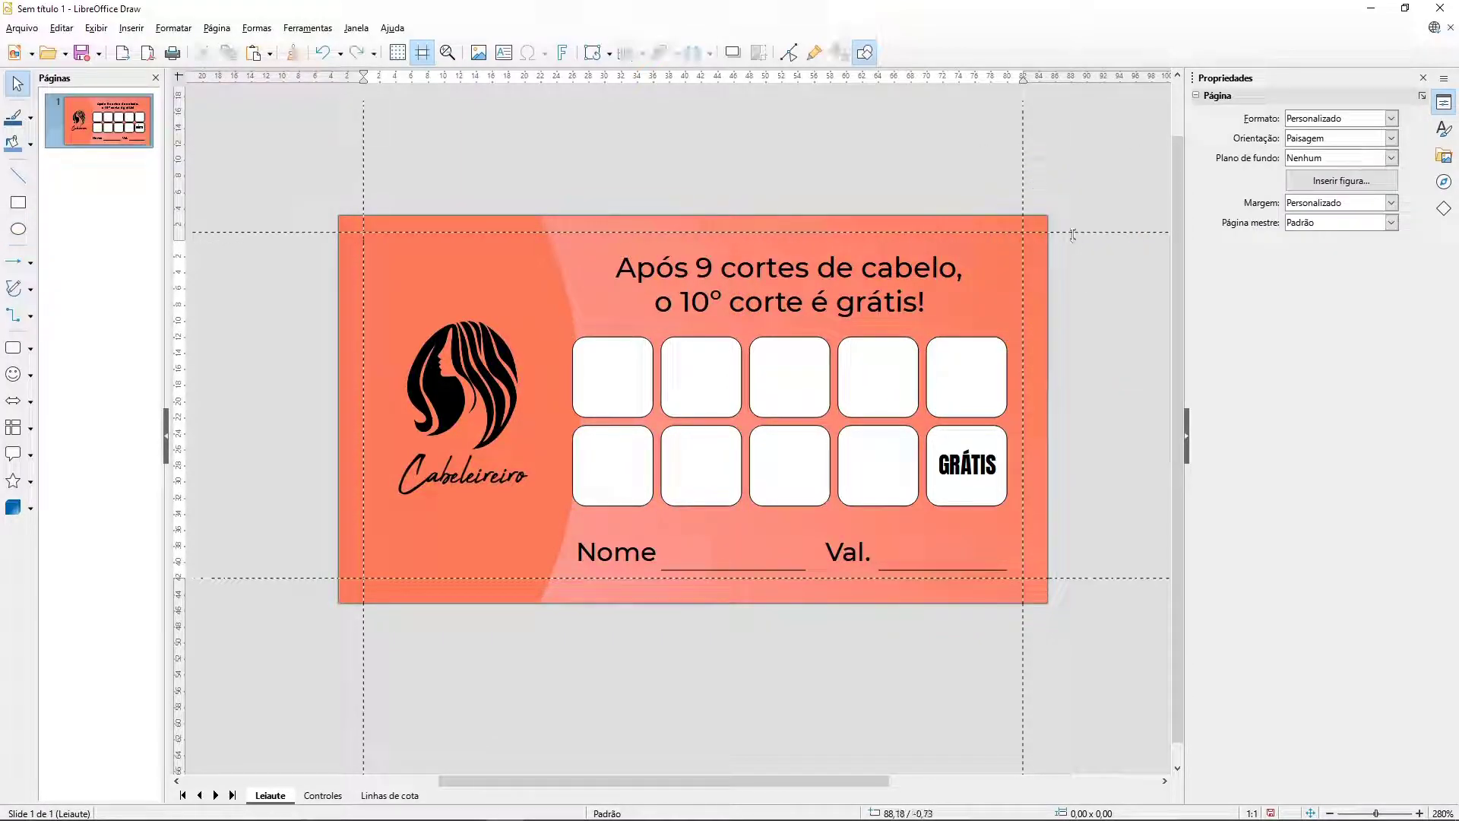
left_click_drag(1074, 233, 1075, 240)
Step: Draw an ellipse of about 21 × 29 mm over the card's upper-right corner, positioned at X 78 mm, Y -16 mm
left_click(18, 229)
left_click_drag(1000, 137, 1167, 370)
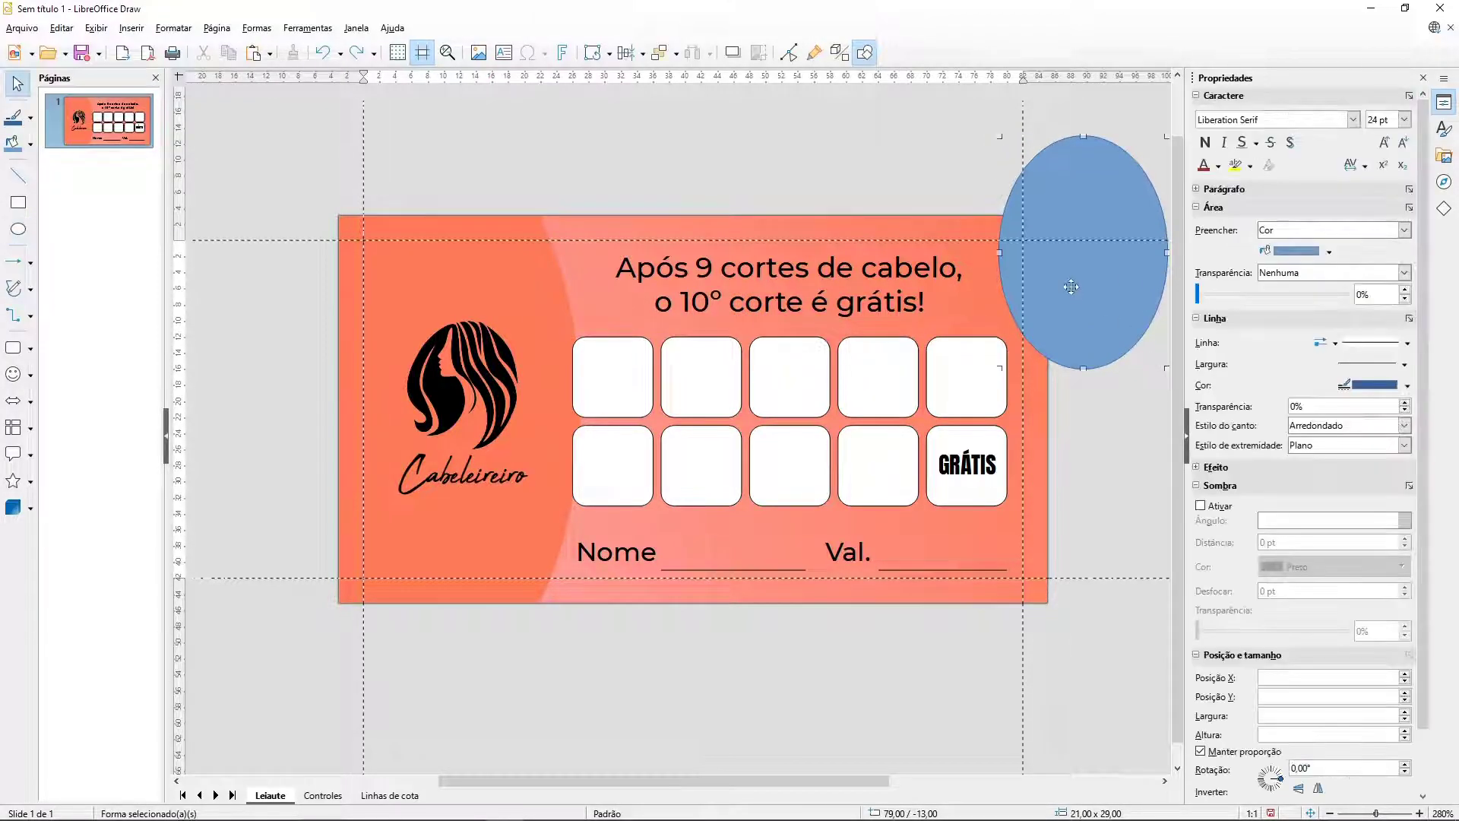
left_click_drag(1071, 291, 1063, 267)
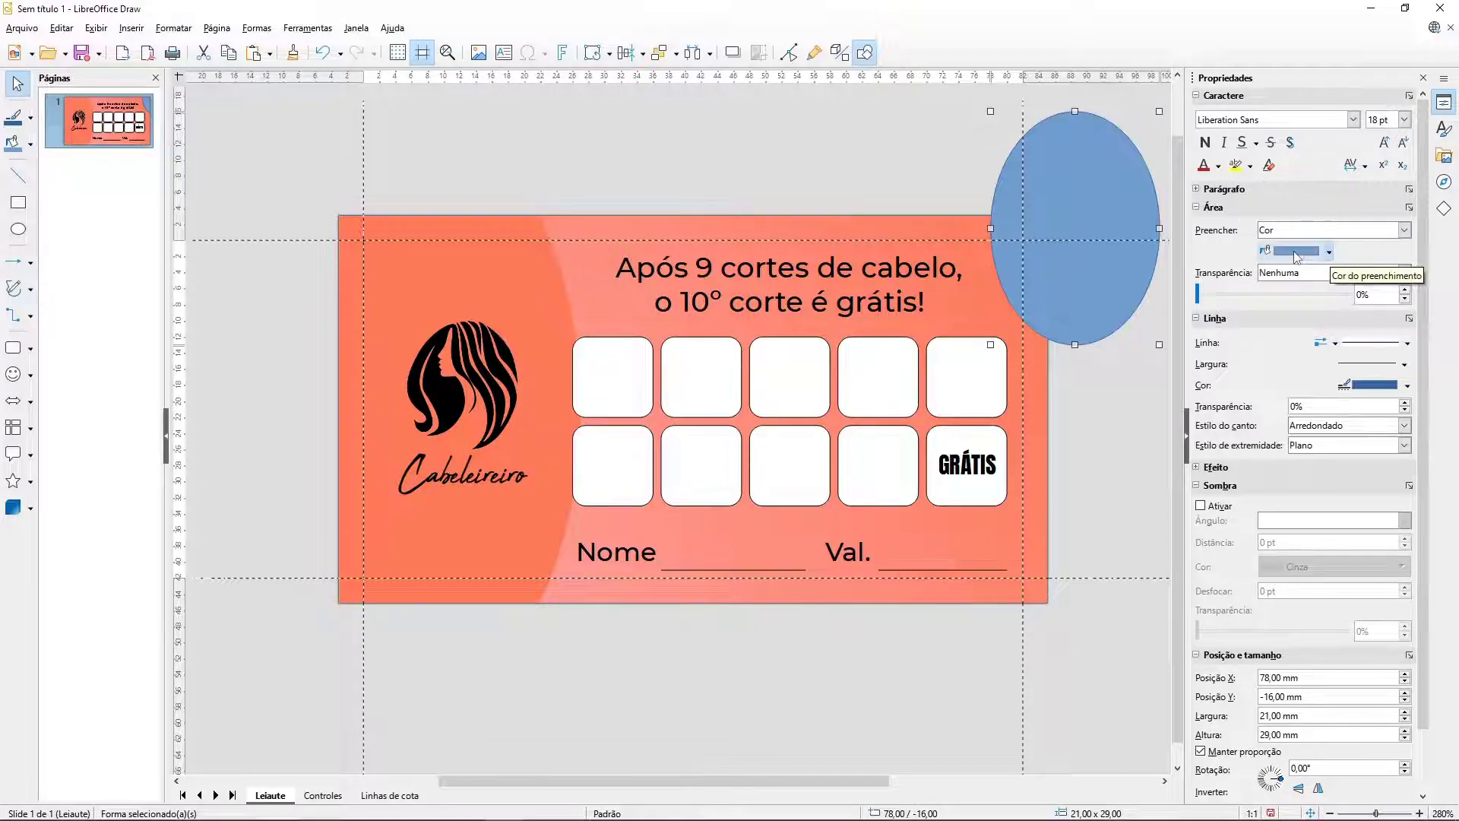
Step: Fill the corner ellipse with the recent light pink, Vermelho claro 3, and remove its outline
left_click(1328, 252)
left_click(1281, 444)
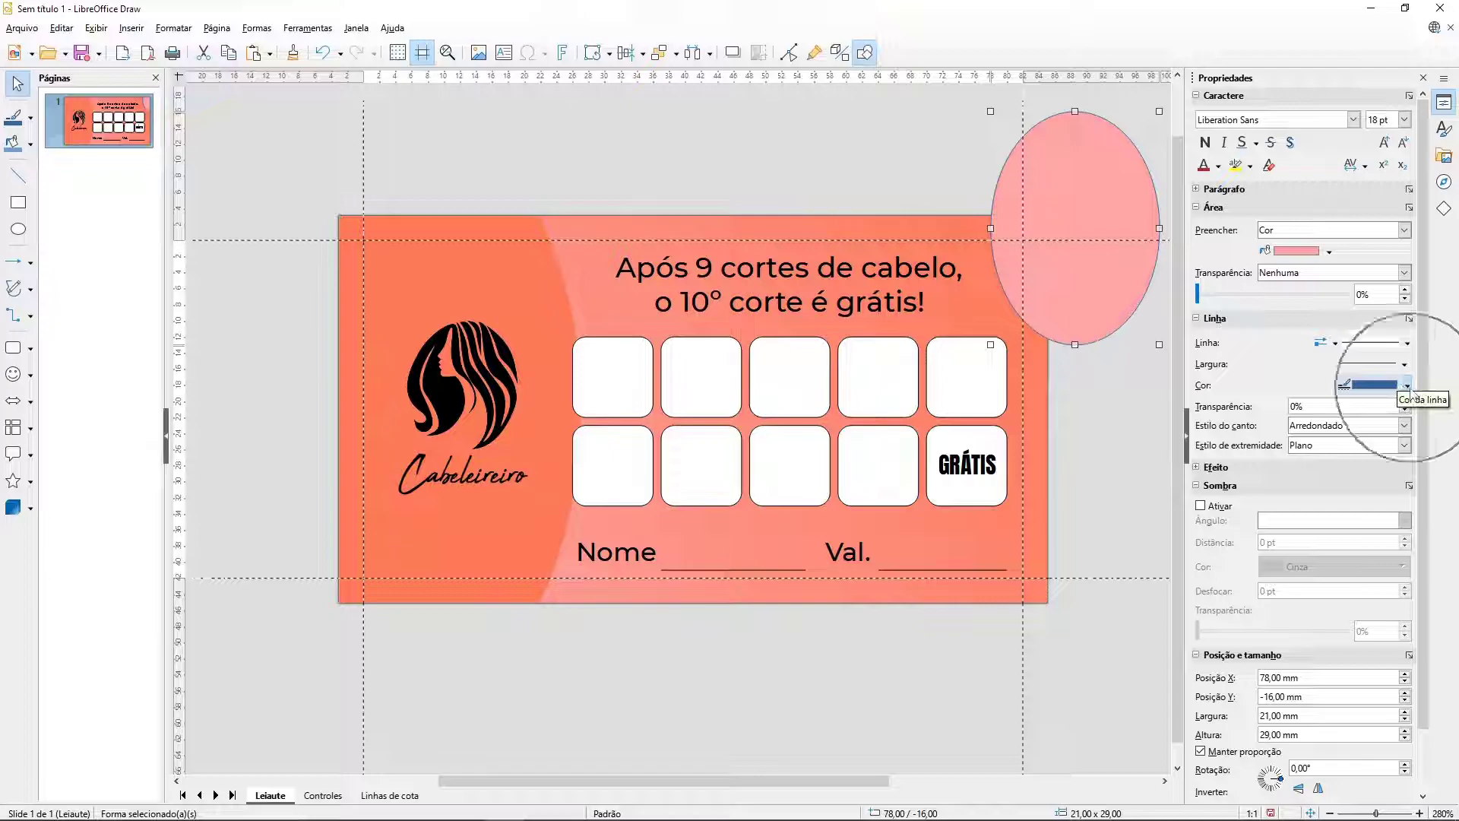
left_click(1397, 343)
left_click(1379, 363)
left_click(1138, 445)
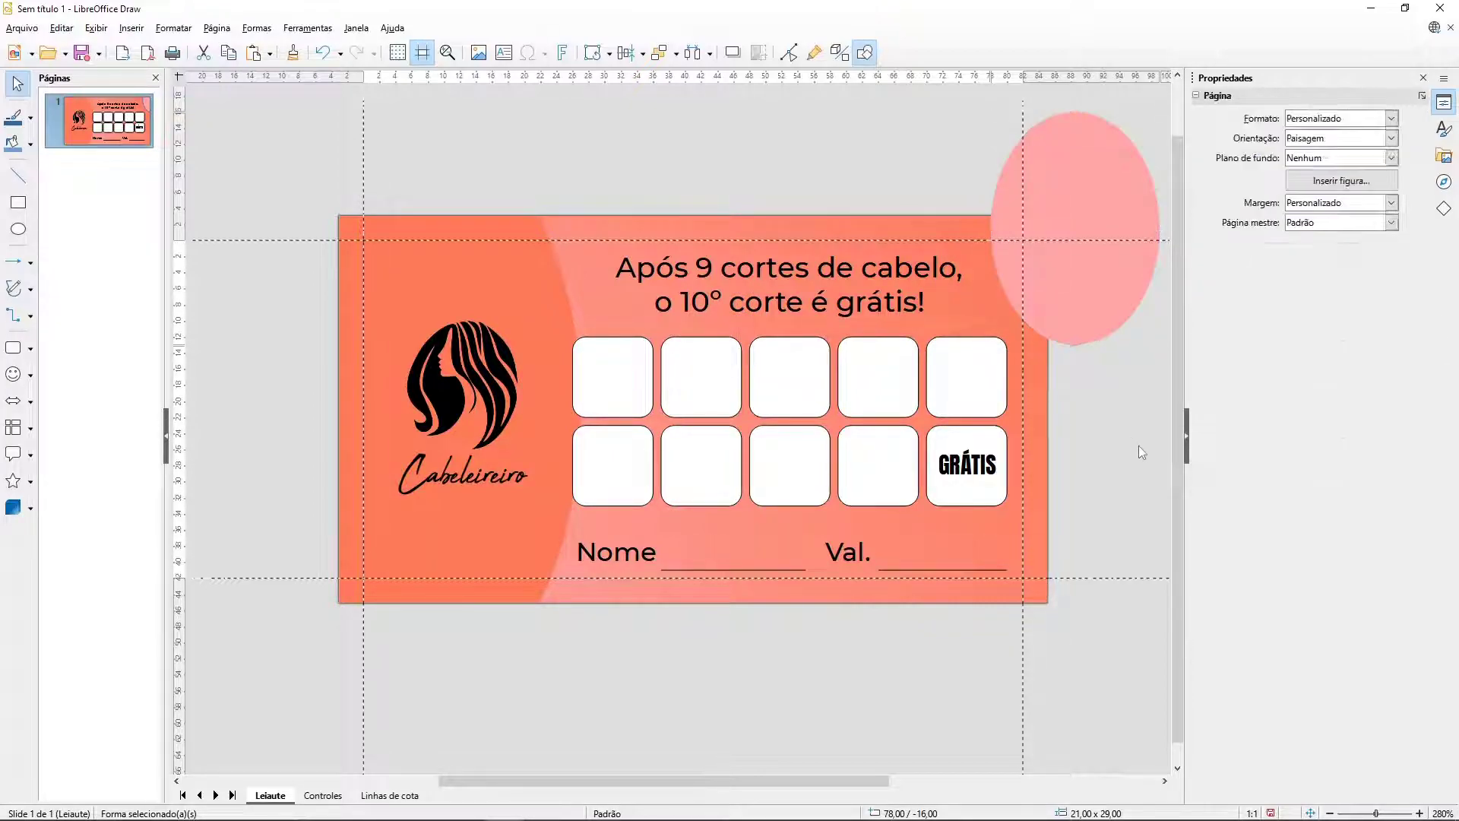
Step: Draw a rectangle of about 12 × 19 mm inside the card's upper-right corner and intersect it with the pink ellipse
left_click(18, 202)
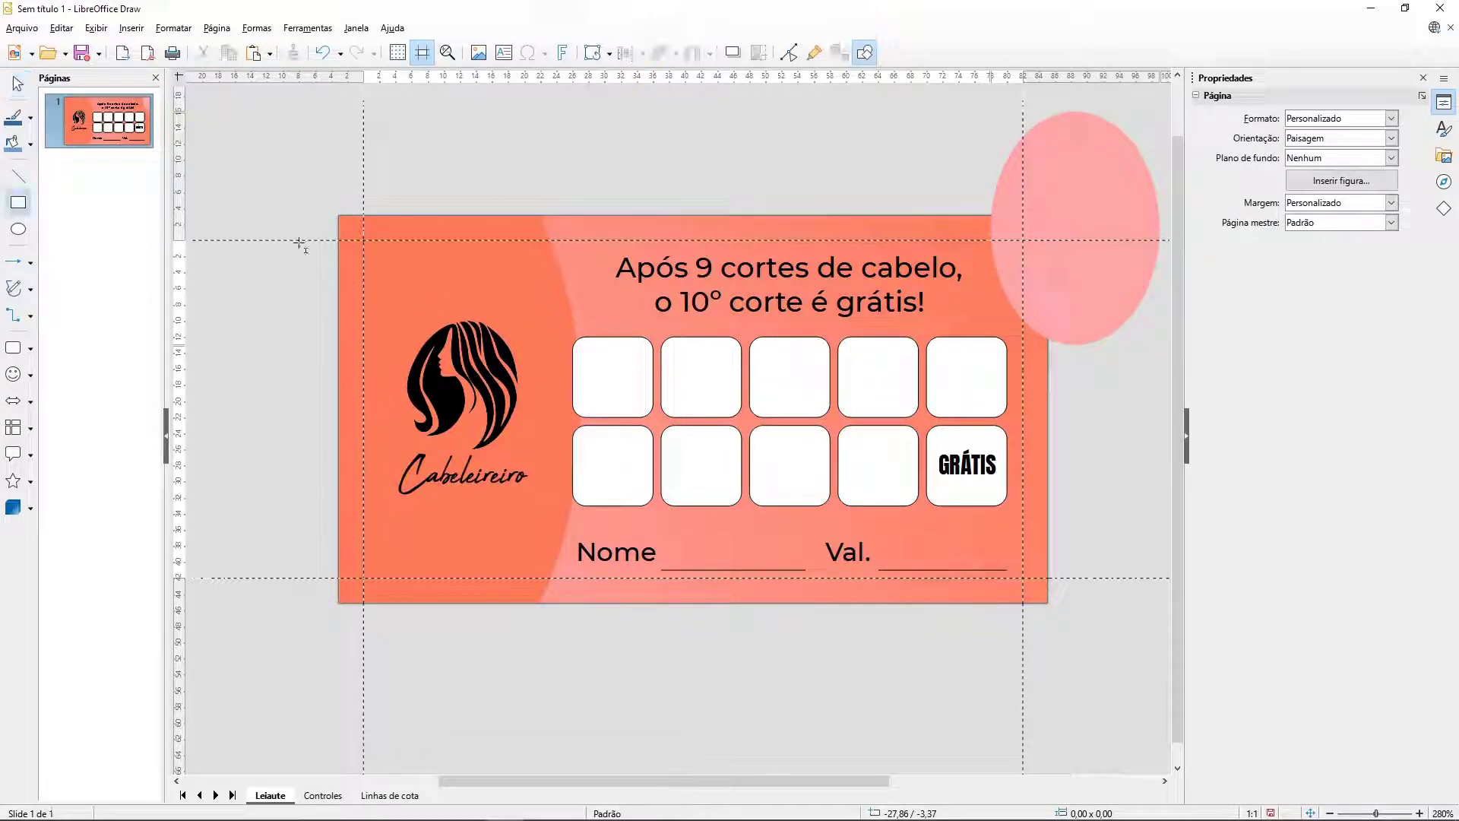
mouse_move(949, 218)
left_mouse_down()
mouse_move(1023, 363)
mouse_move(1047, 369)
left_mouse_up()
left_click(1106, 308, "shift")
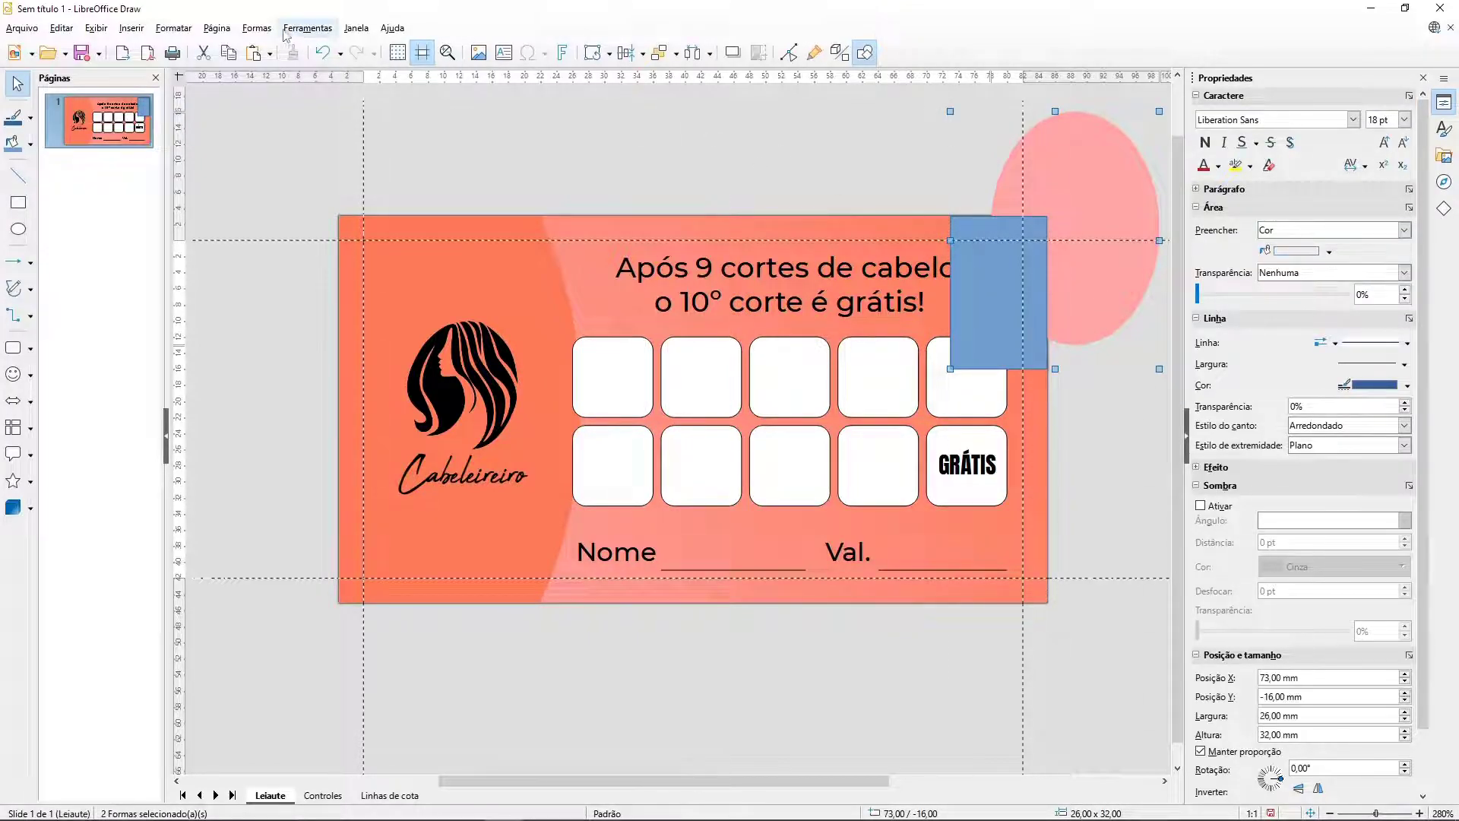
left_click(257, 28)
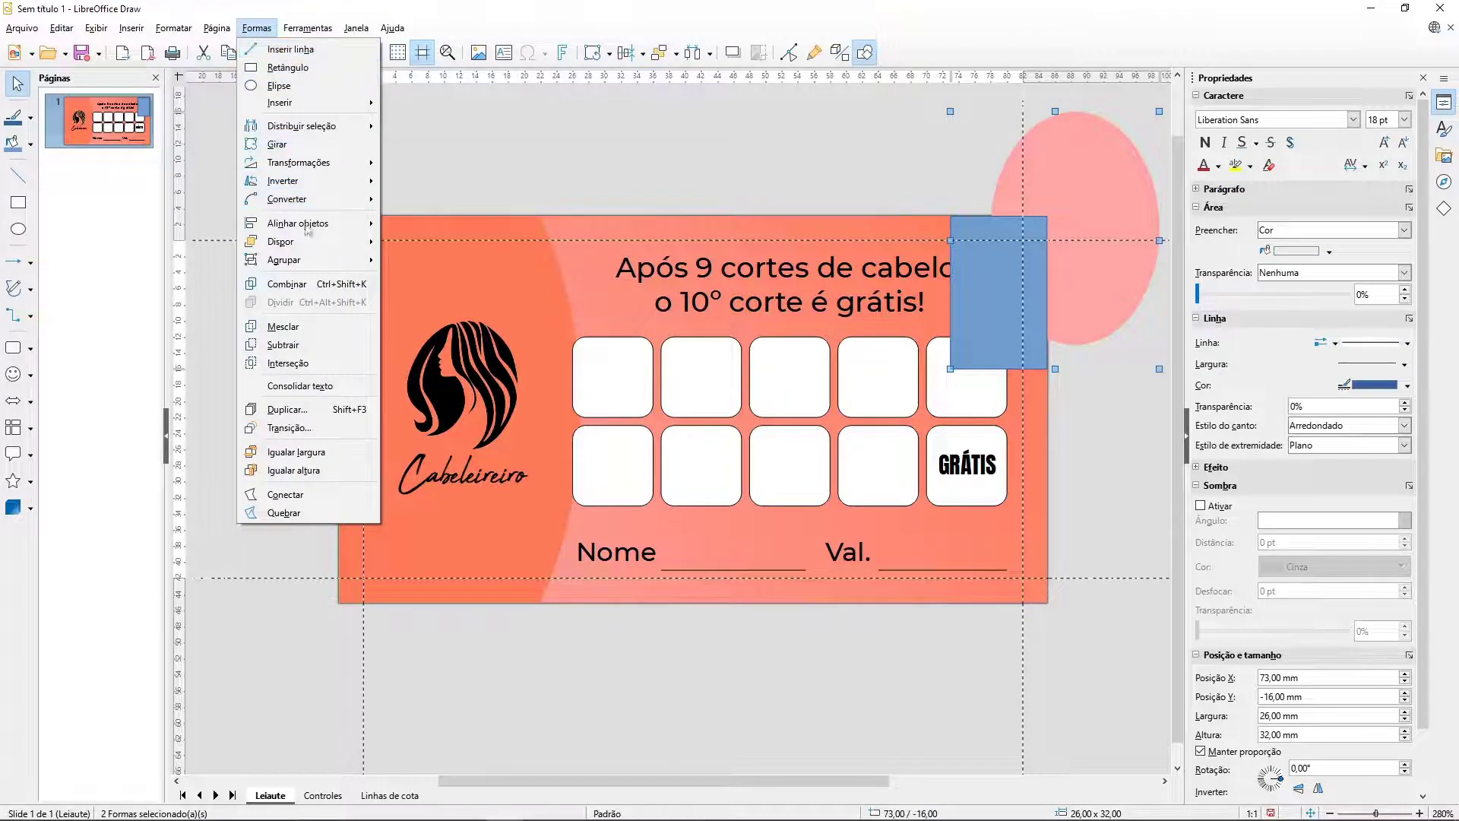
left_click(288, 364)
Step: Remove the outlines of the five stamp squares in the upper row
left_click_drag(1106, 316, 563, 427)
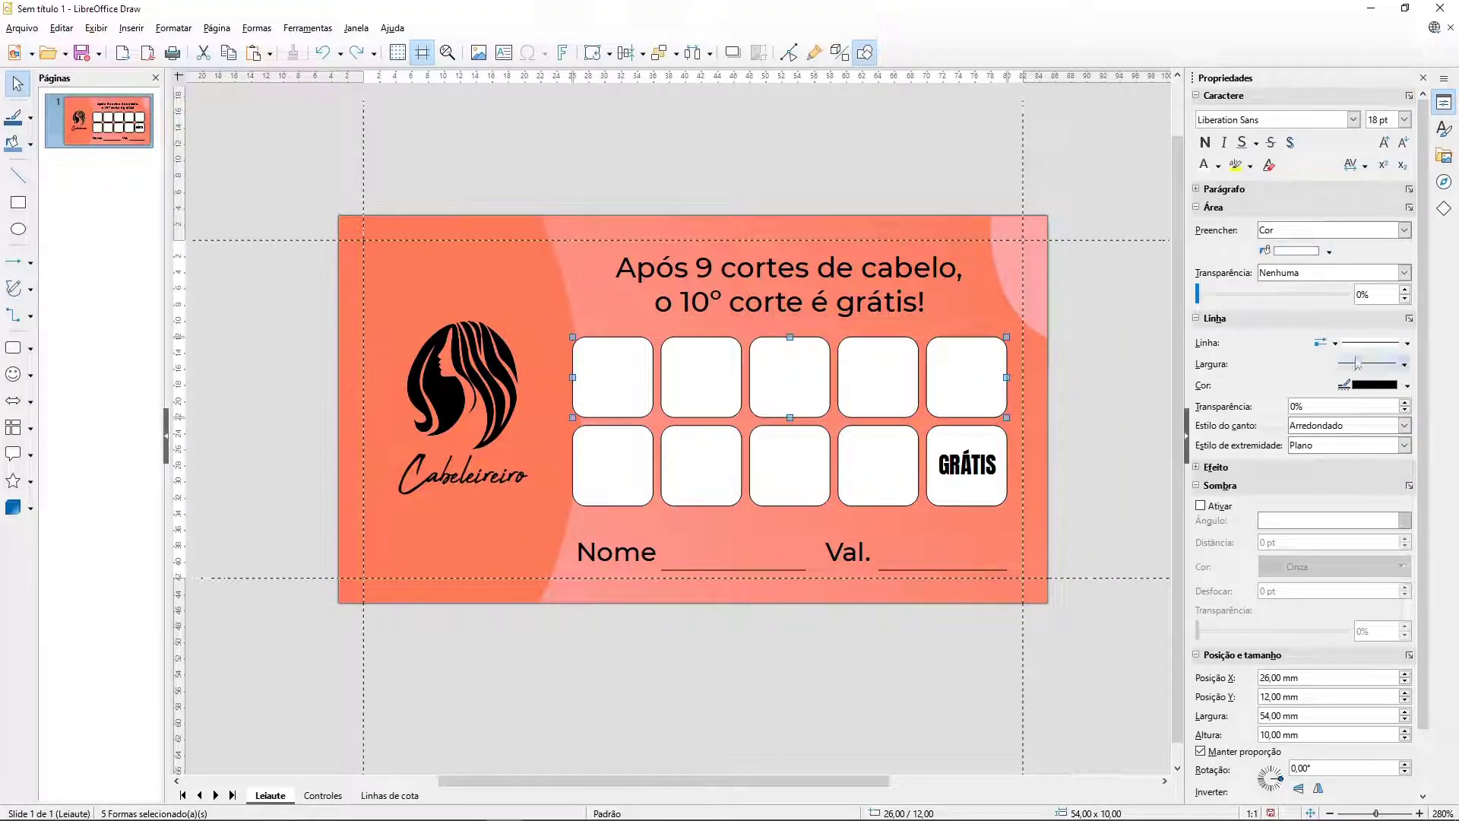
left_click(1407, 343)
left_click(1371, 369)
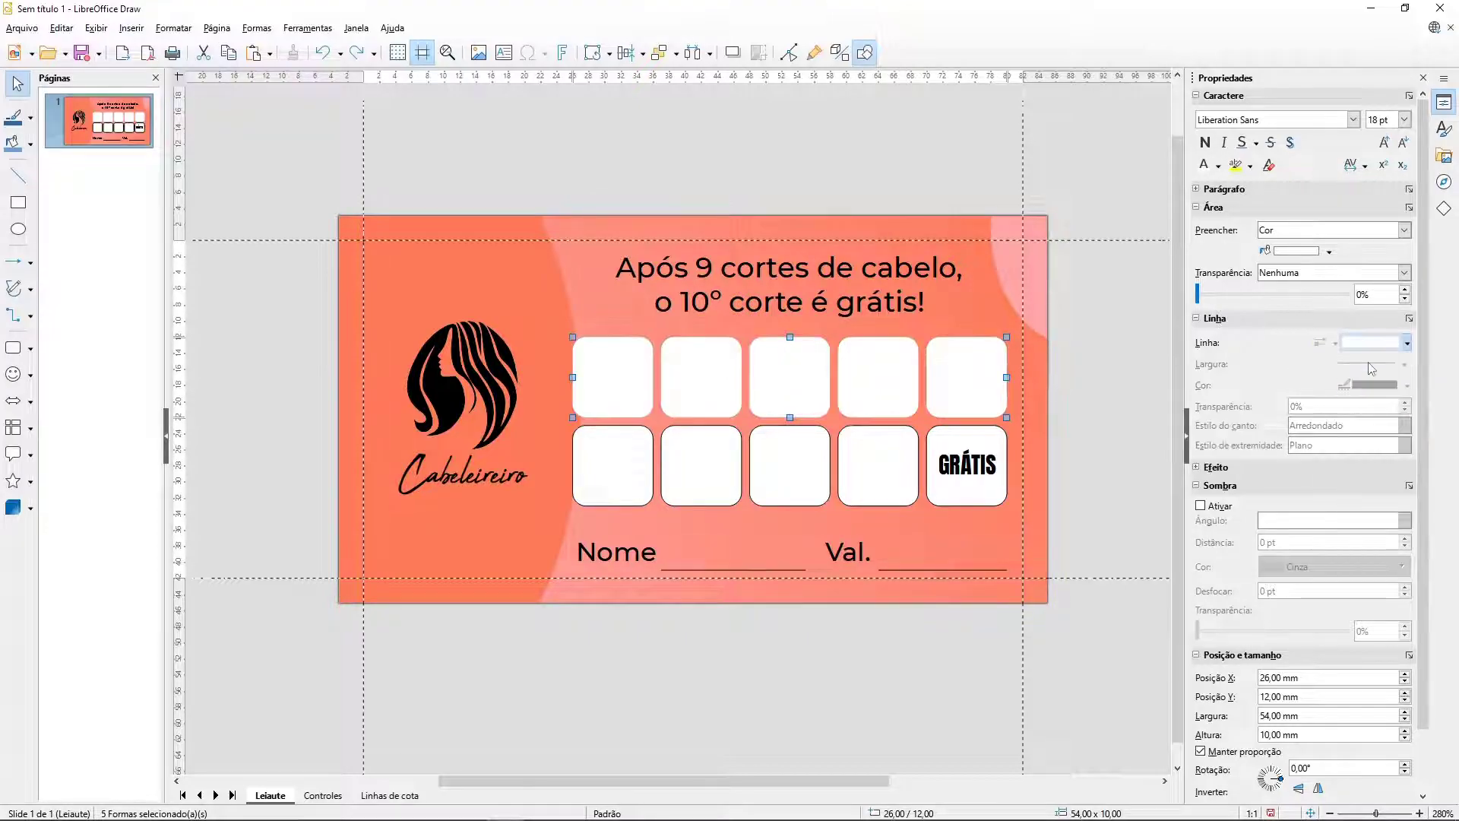
key("Escape")
Step: Remove the outlines of the five stamp squares in the lower row
left_click(604, 494)
left_click(692, 463, "shift")
left_click(782, 465, "shift")
left_click(857, 463, "shift")
left_click(957, 433, "shift")
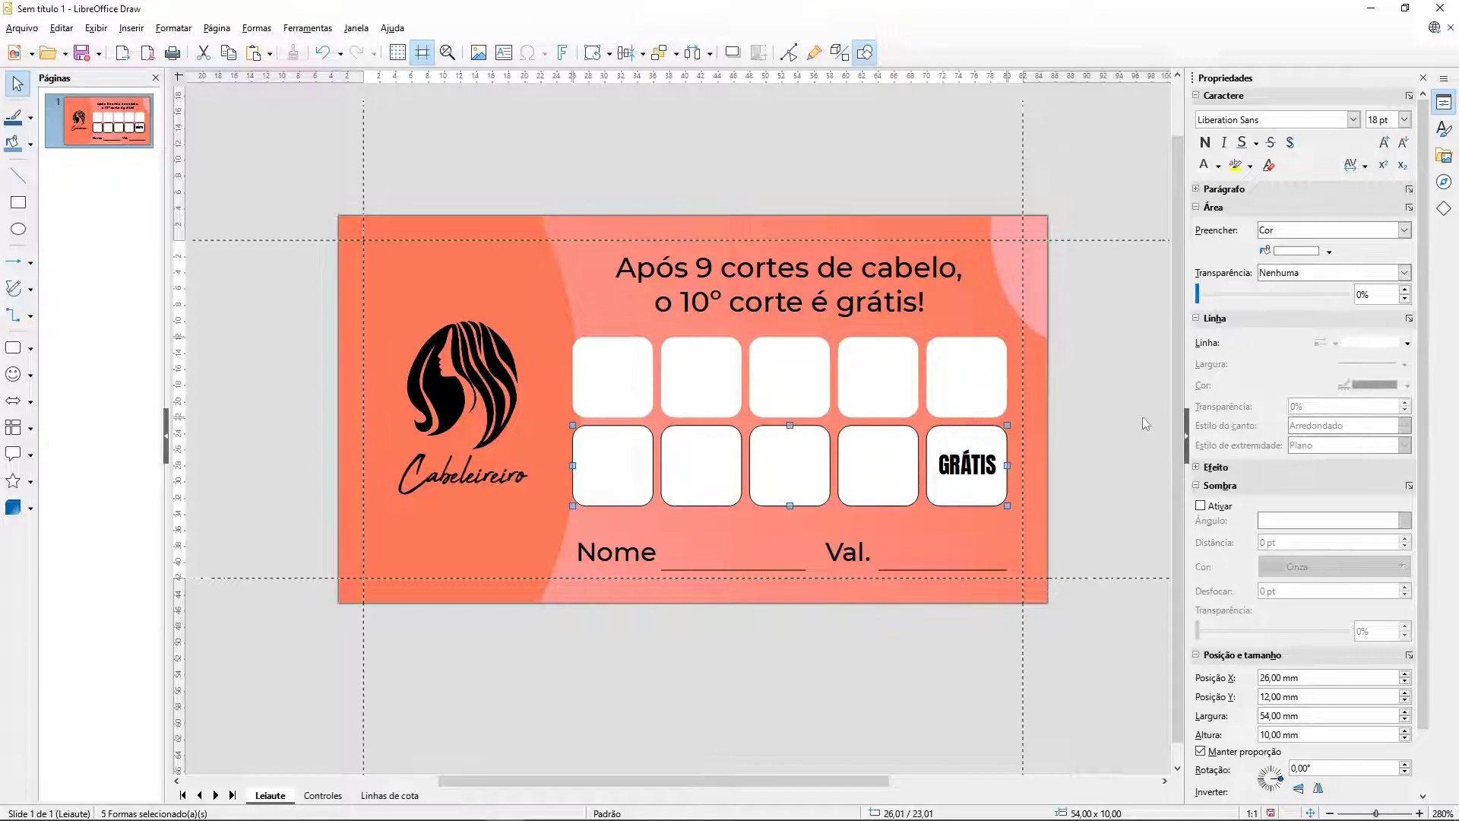
left_click(1369, 346)
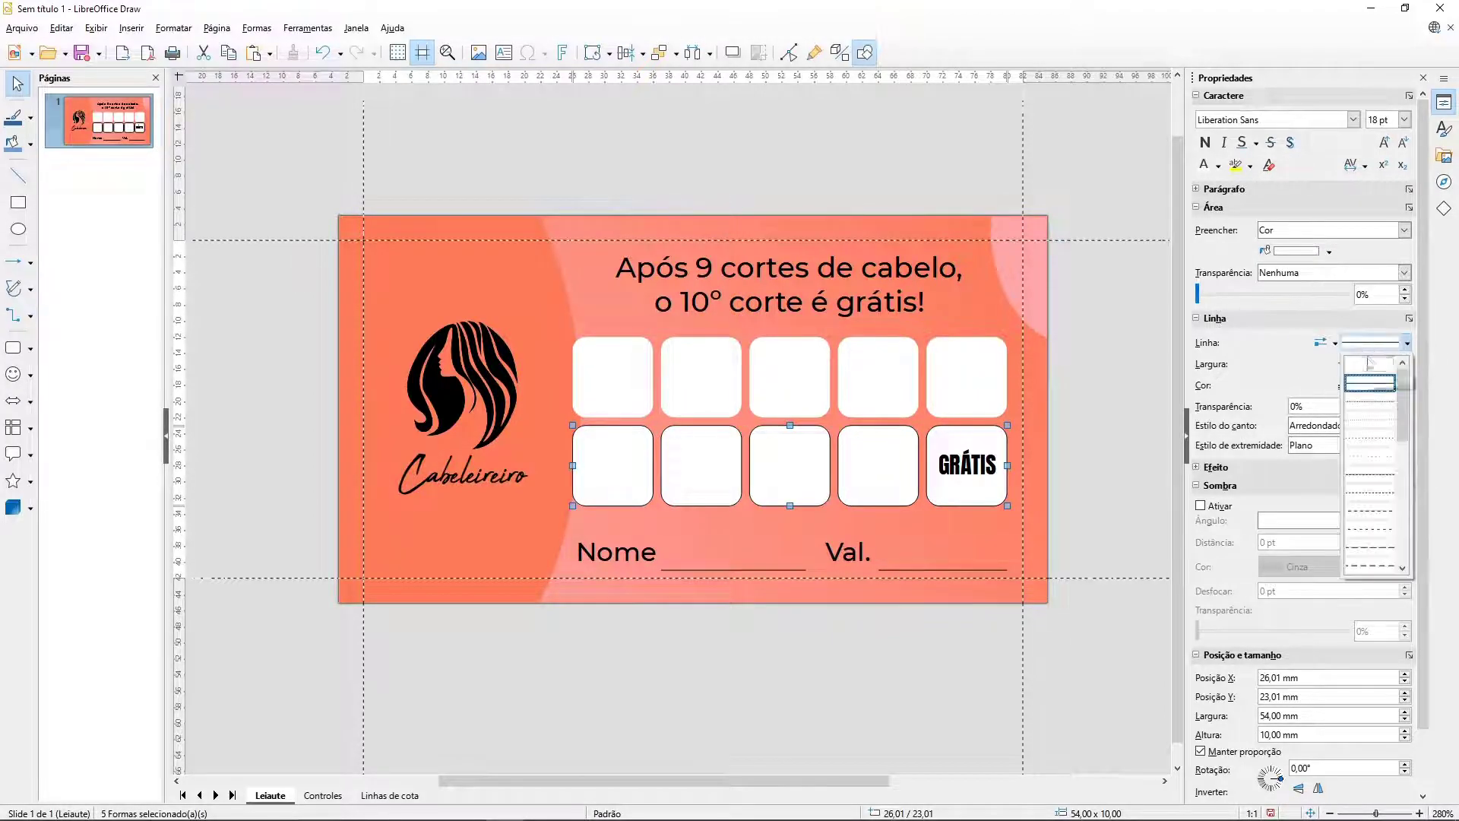
left_click(1374, 366)
left_click(1129, 508)
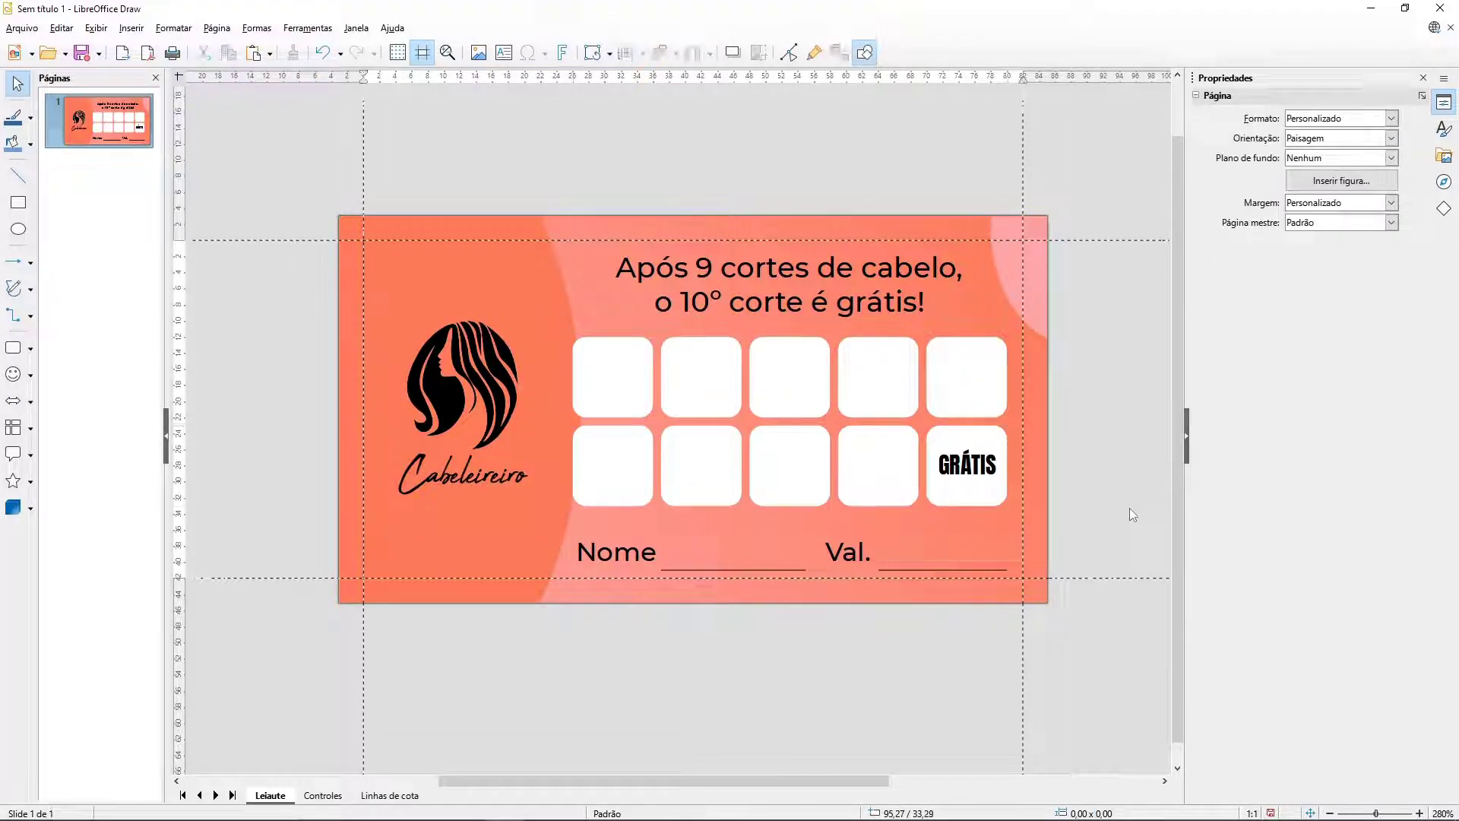
Step: Try light pink, light red and dark red as fill colours for the GRÁTIS square
left_click(969, 494)
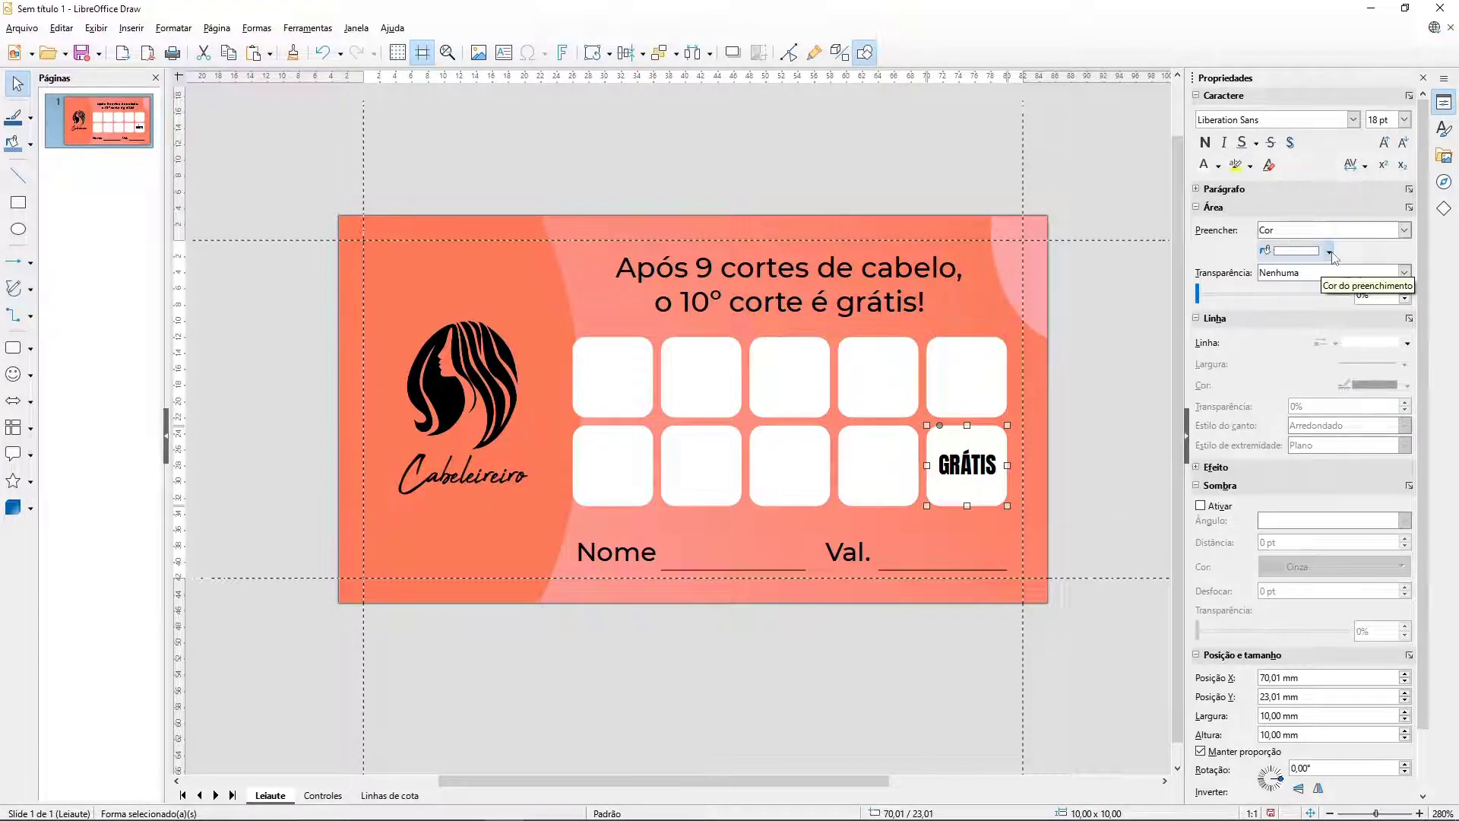
left_click(1330, 251)
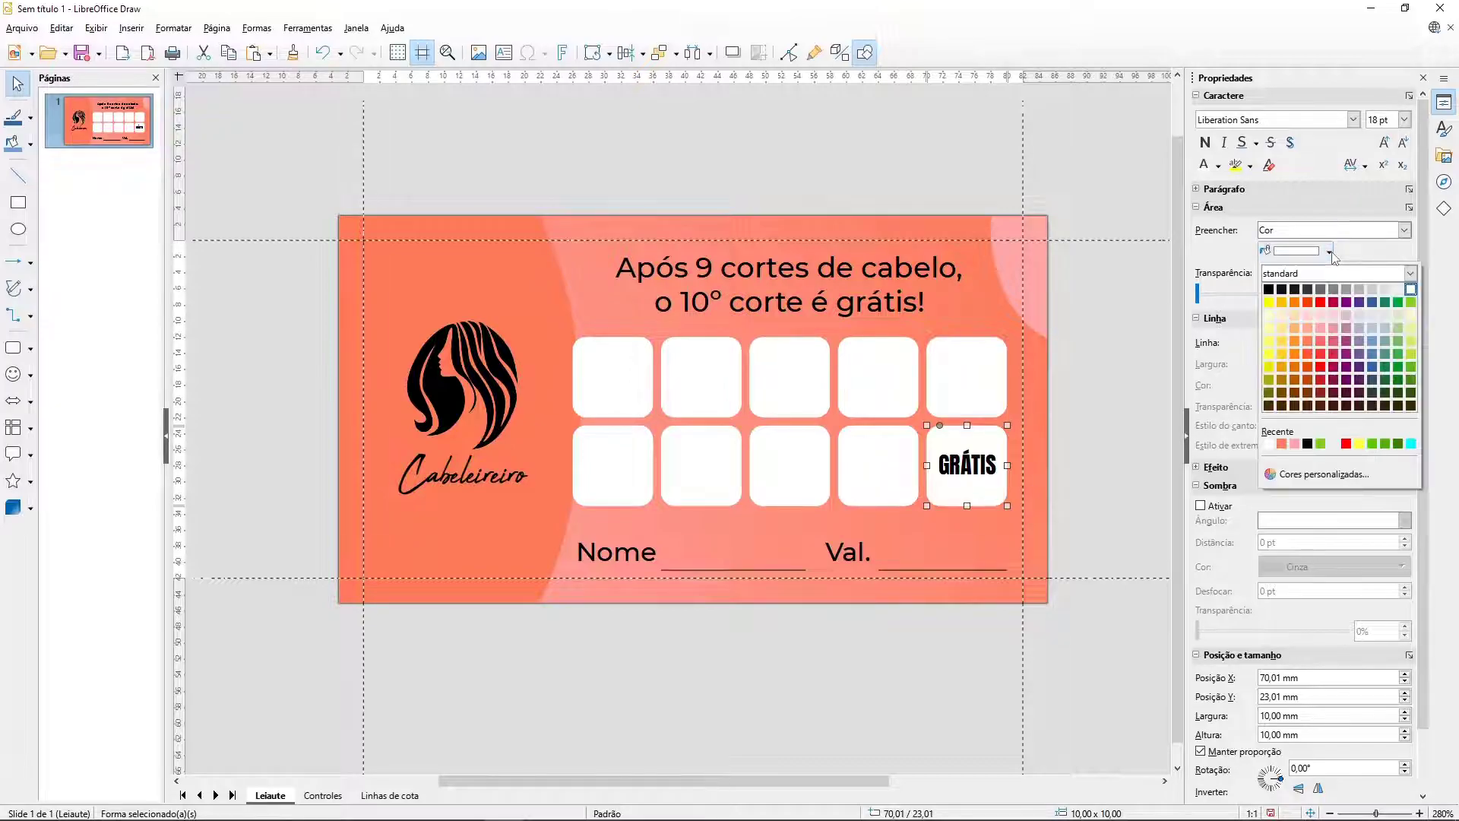
left_click(1294, 443)
left_click(1330, 252)
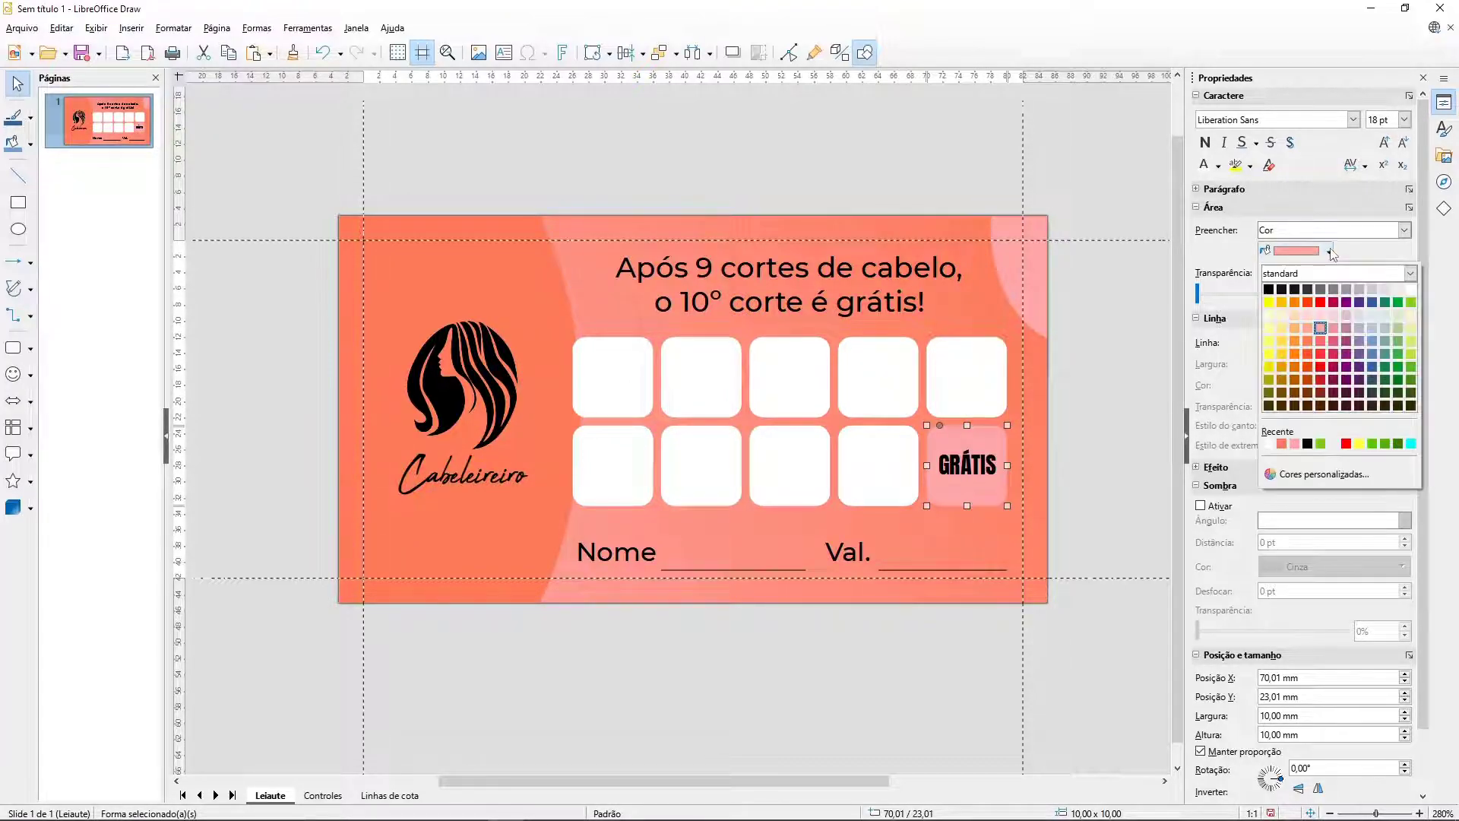
left_click(1324, 362)
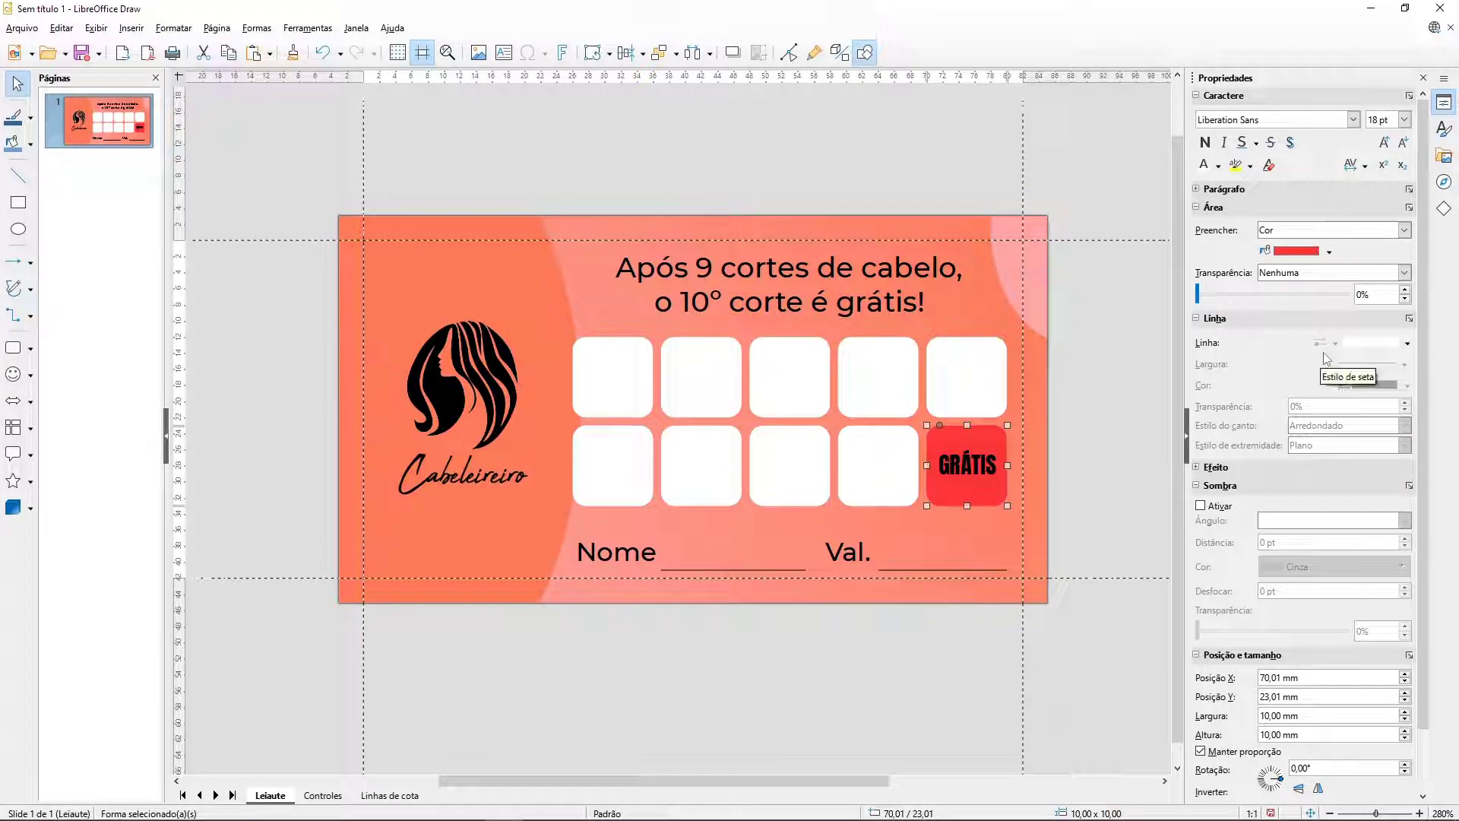
left_click(1330, 251)
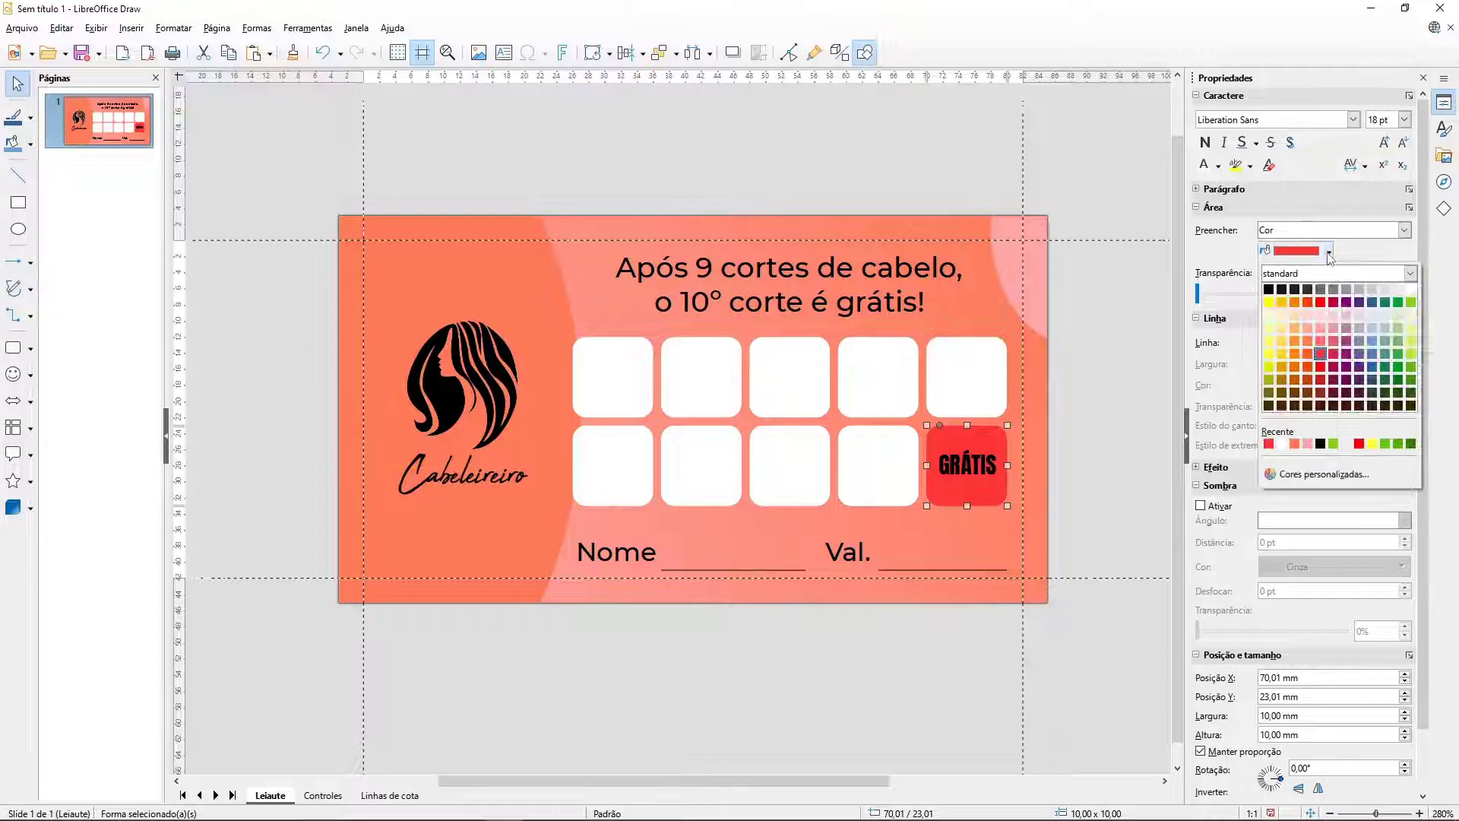
left_click(1322, 374)
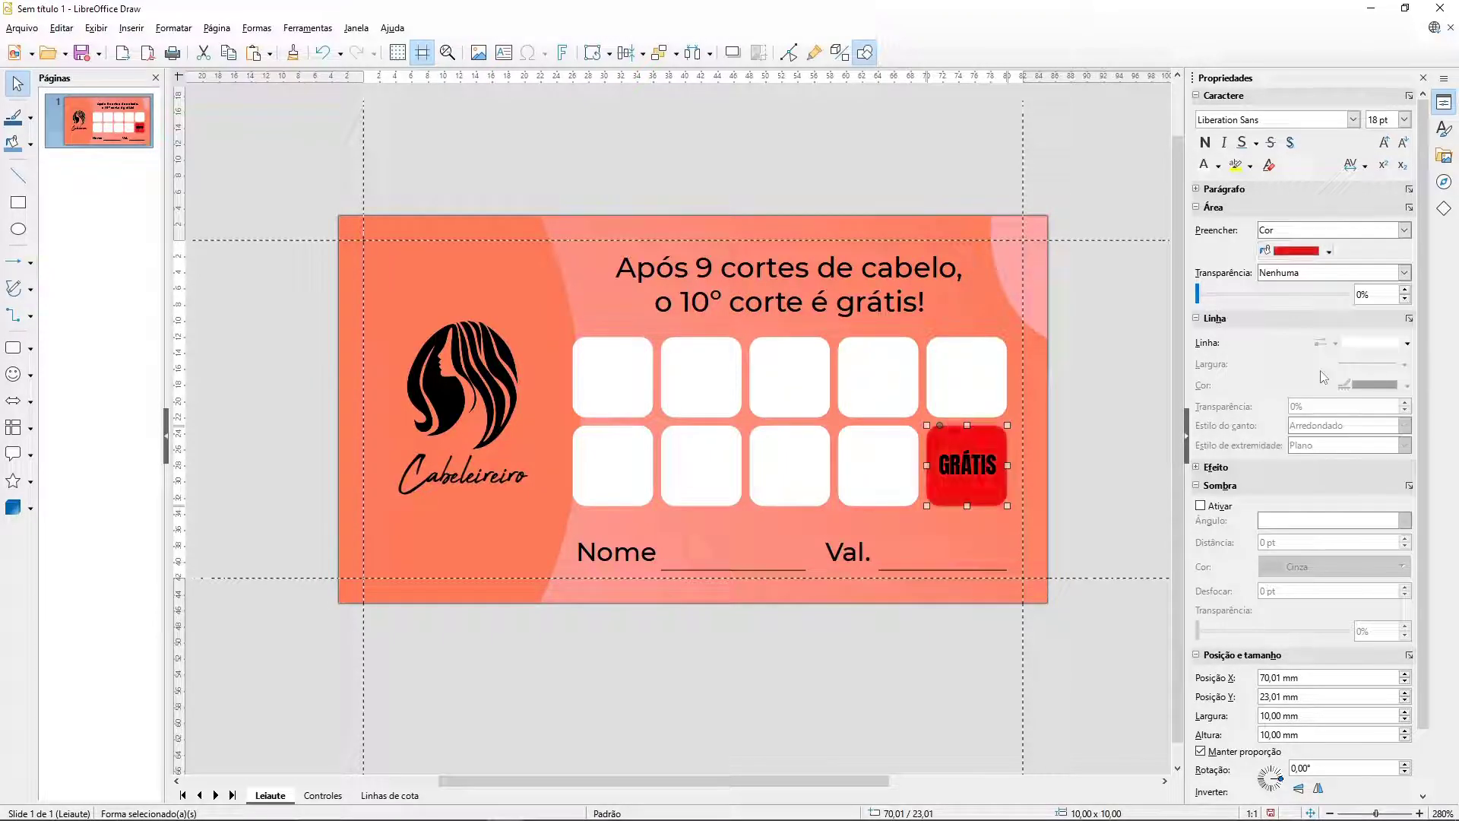
Step: Change the GRÁTIS text colour to white
left_click(972, 457)
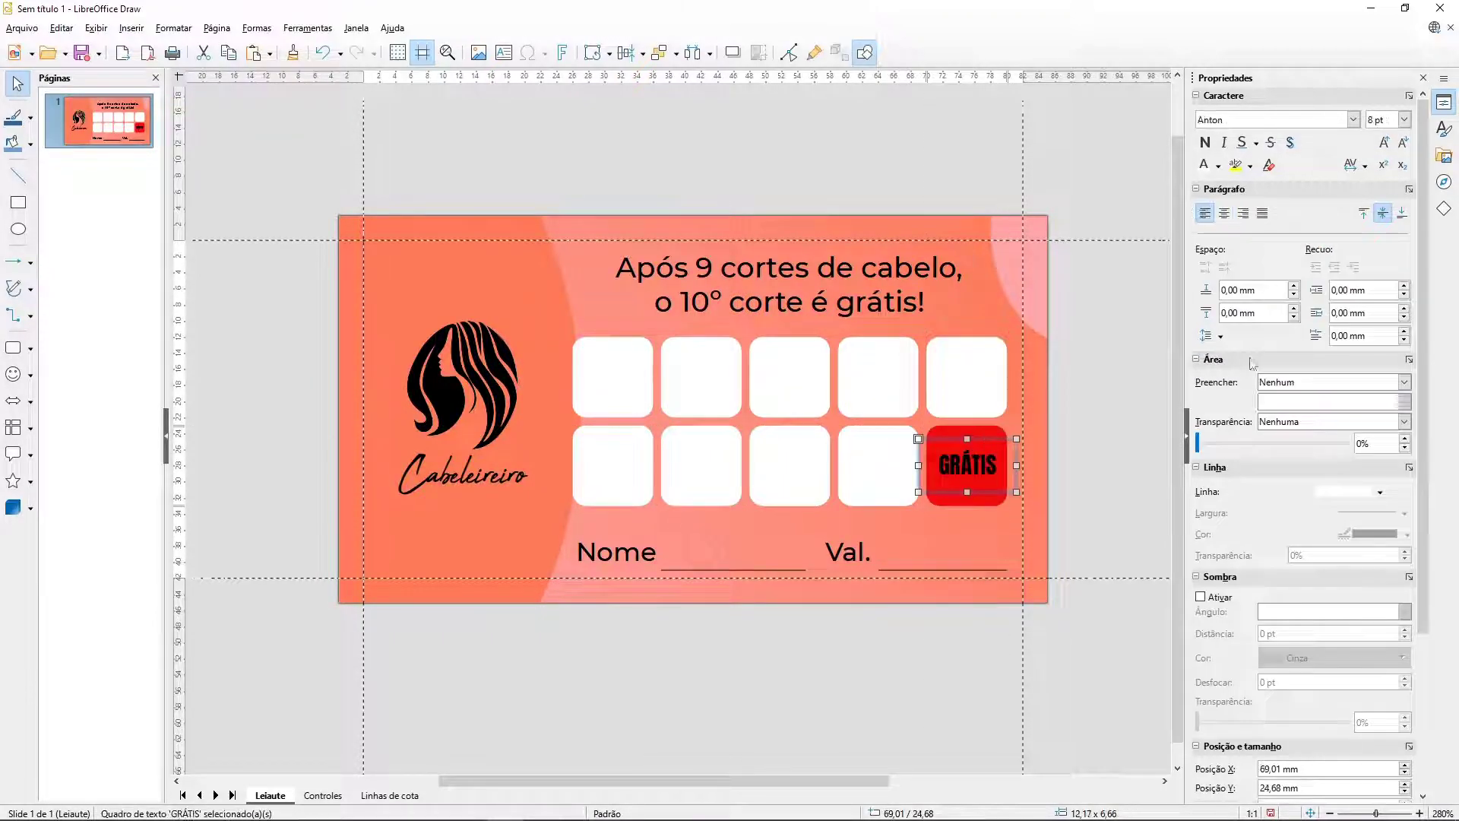
left_click(1204, 165)
left_click(1118, 486)
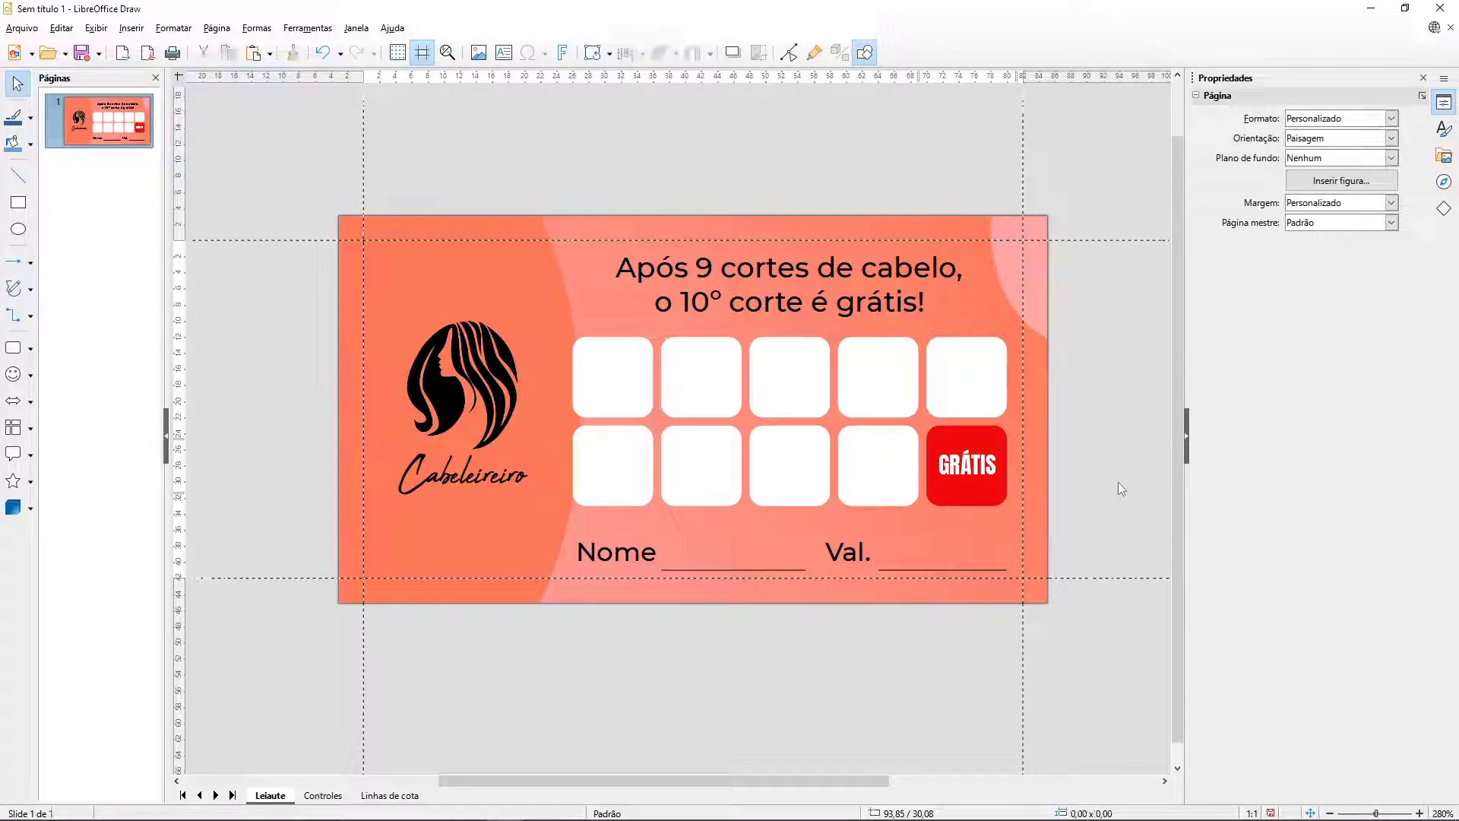
Step: Fill the square behind the GRÁTIS text with dark magenta
left_click(988, 454)
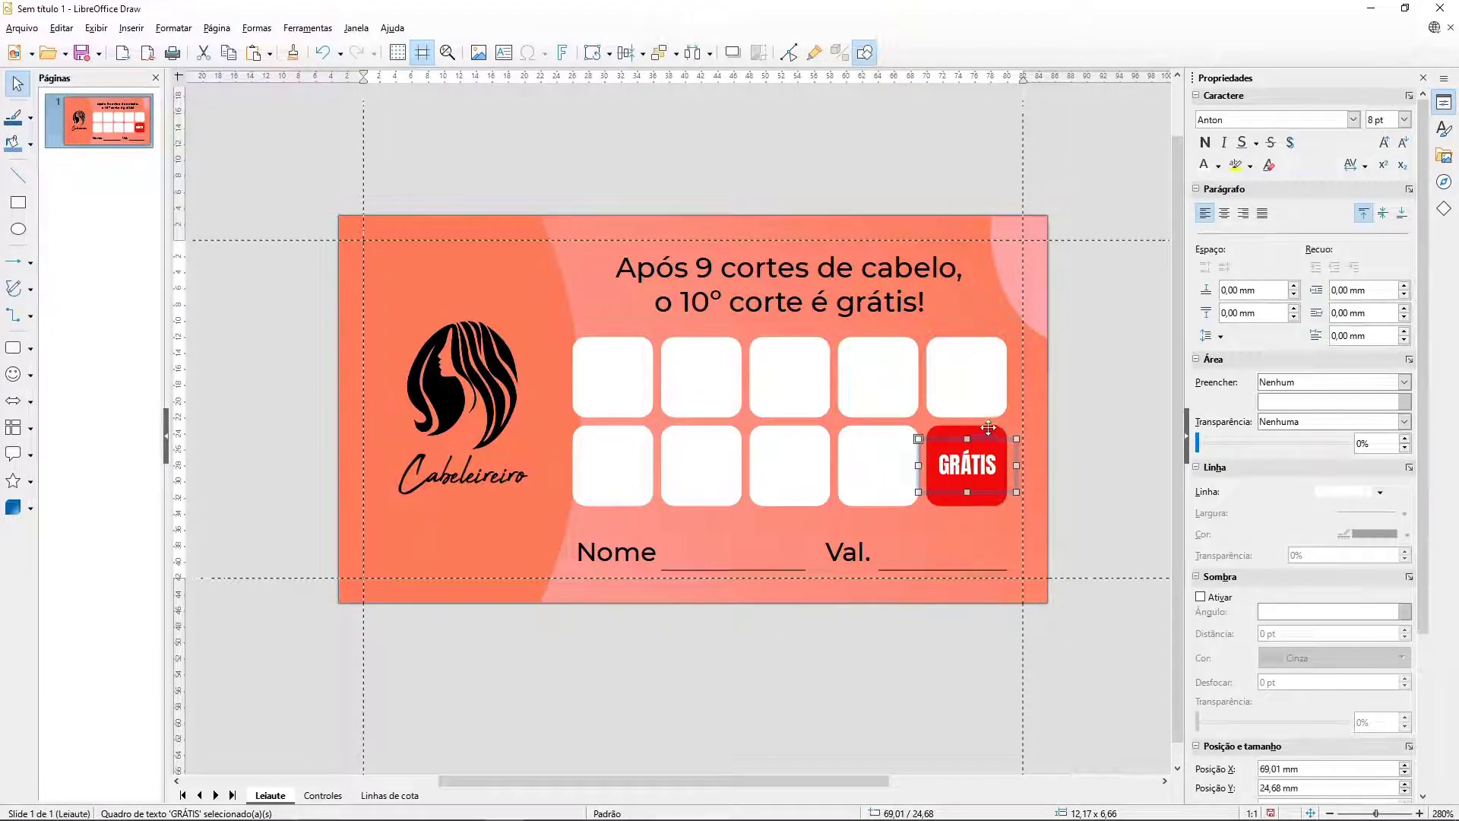
left_click(988, 427)
left_click(1218, 165)
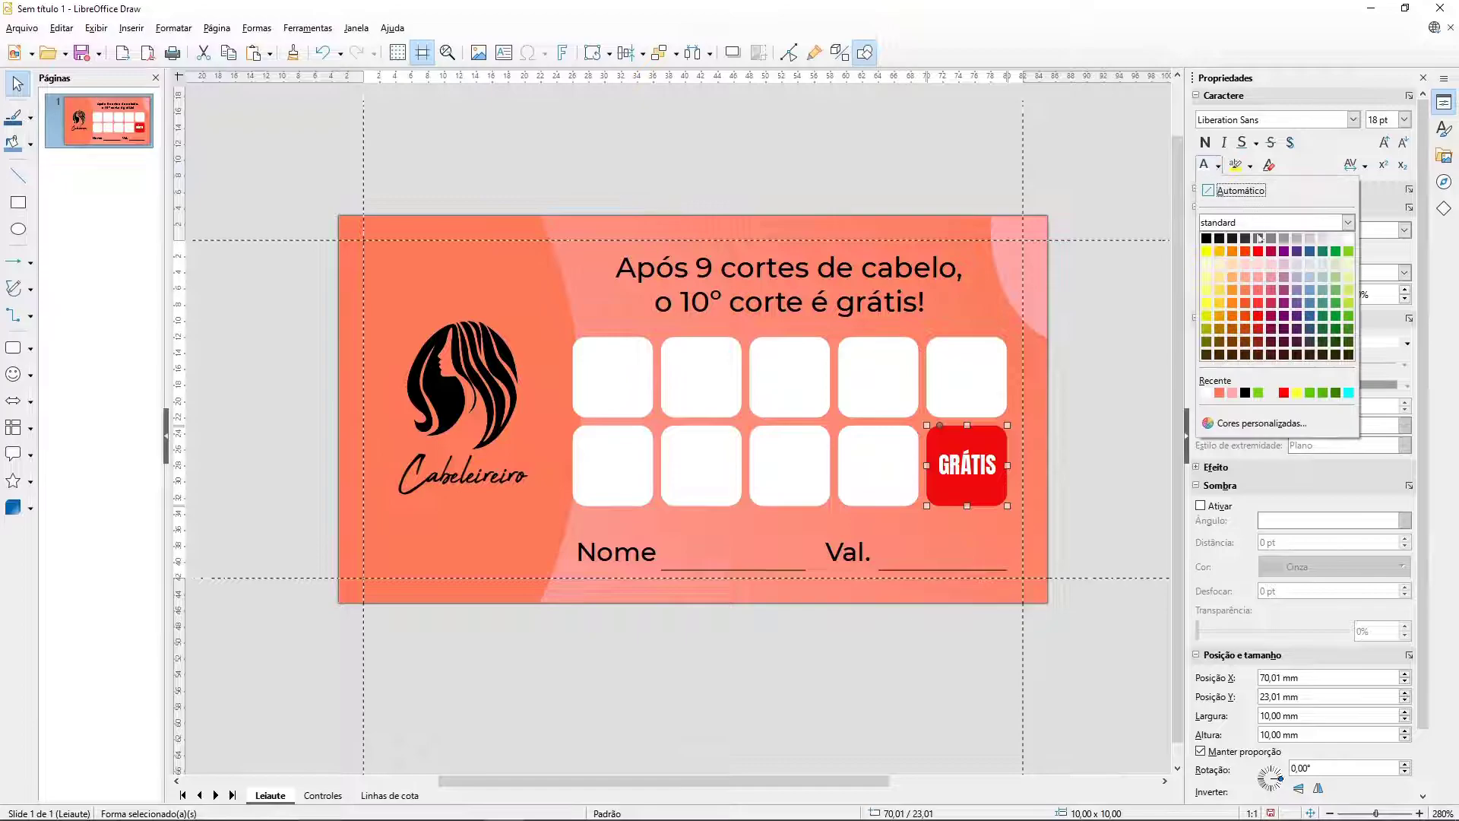
left_click(1272, 323)
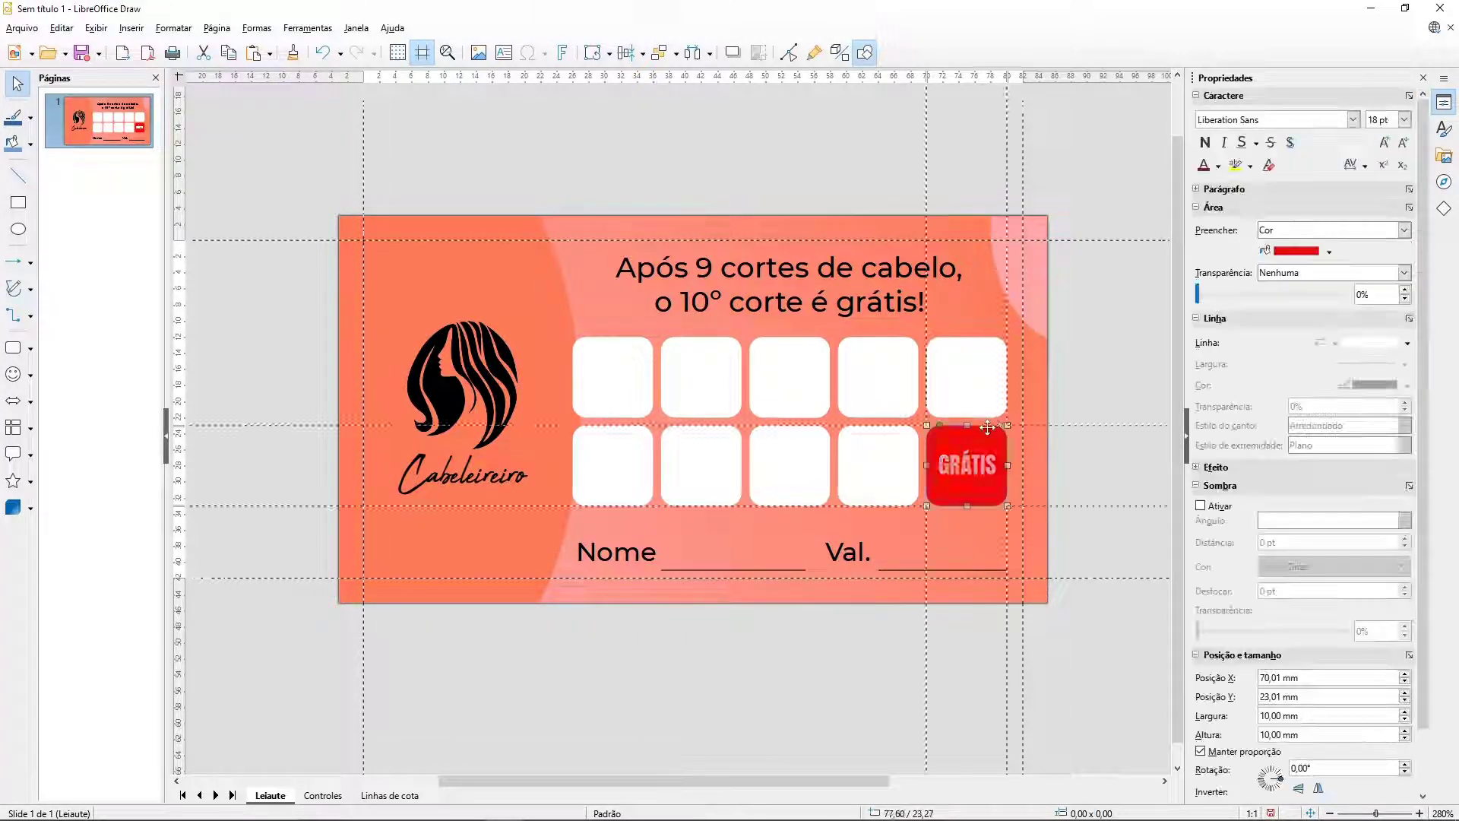
left_click(1328, 251)
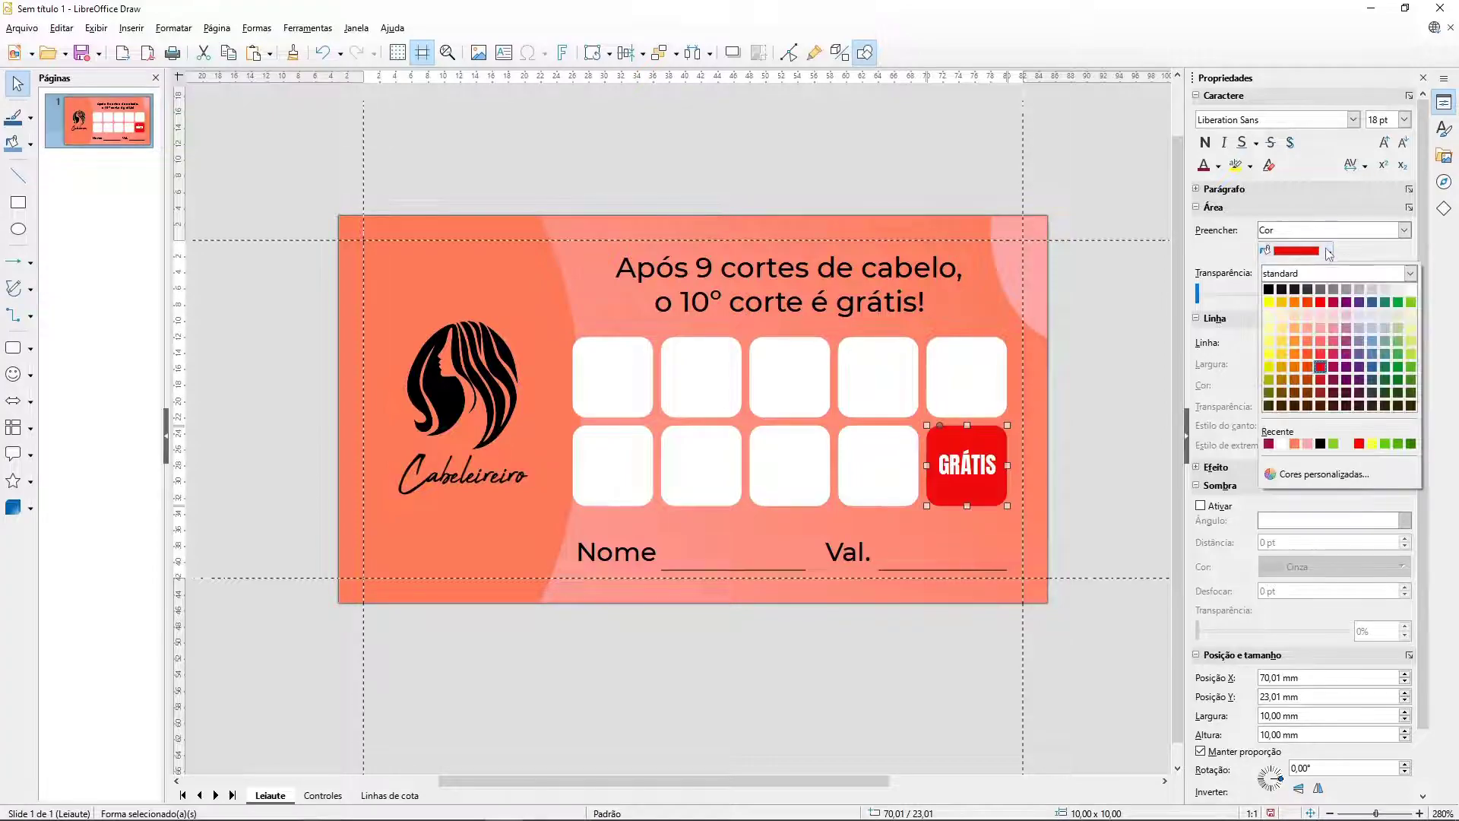
left_click(1335, 368)
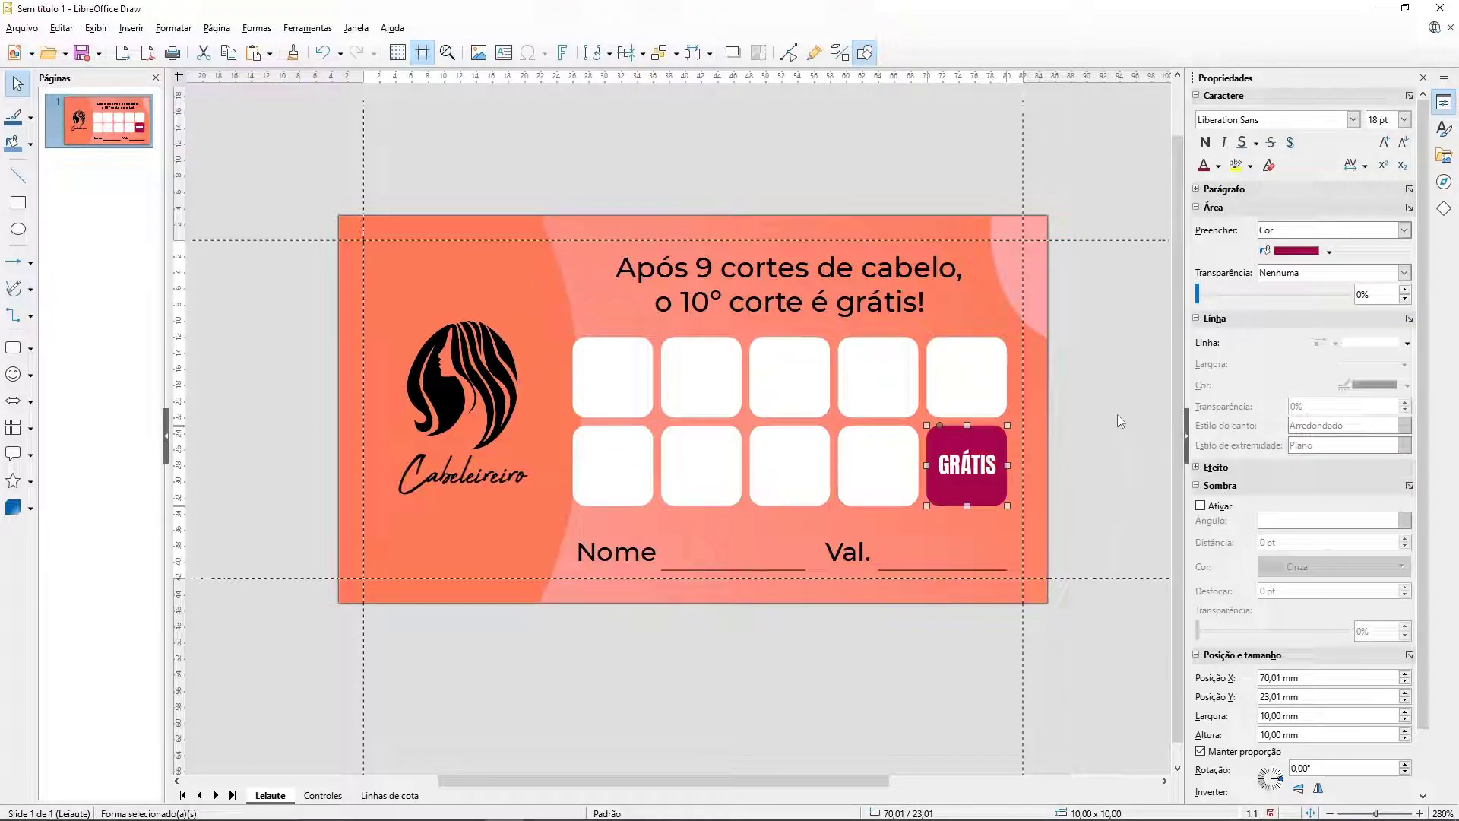
Step: Draw an 18 × 5 mm rectangle beside the Nome label and remove the underline behind it
left_click(1123, 471)
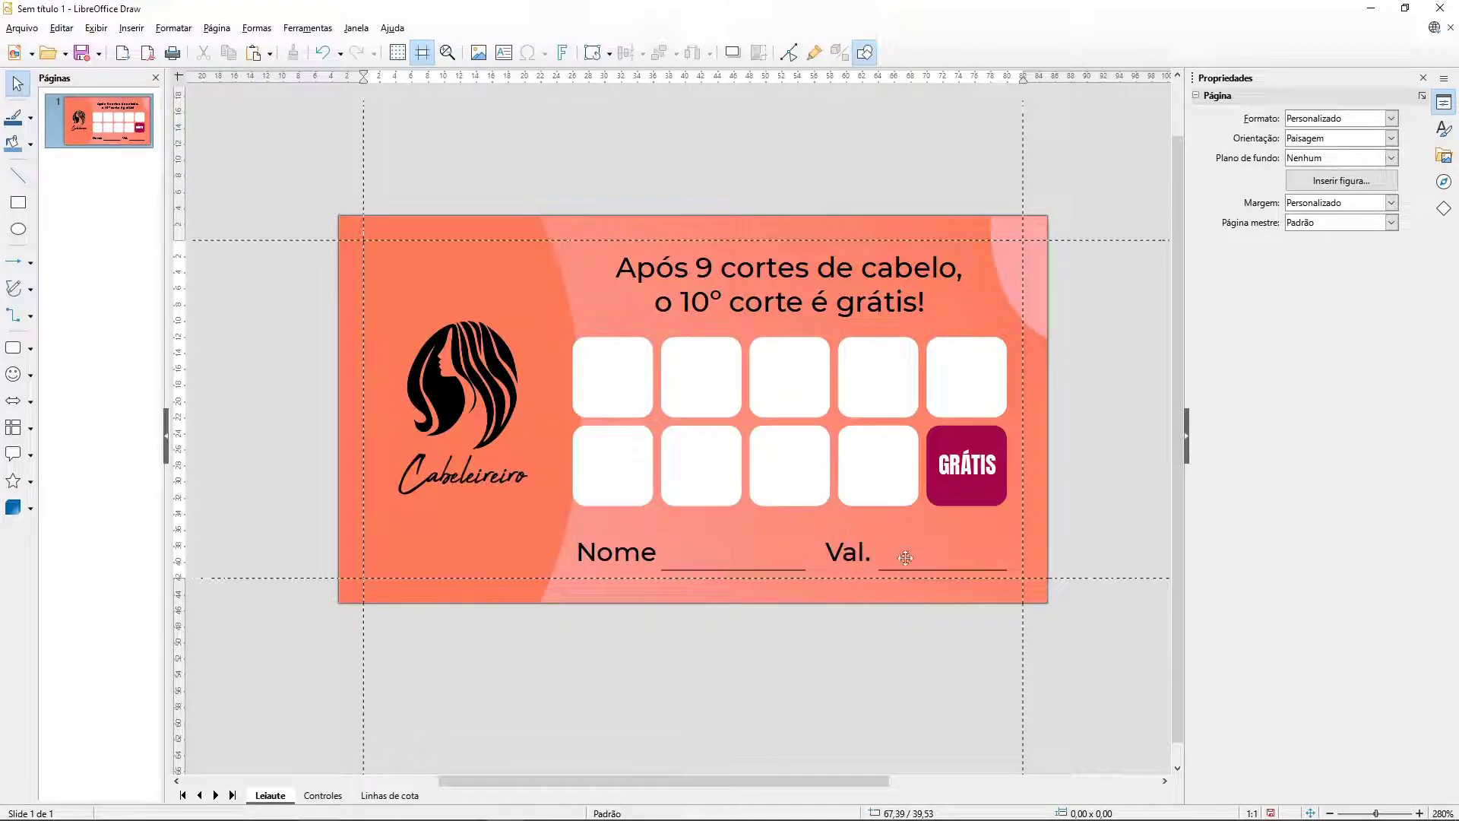
left_click(18, 202)
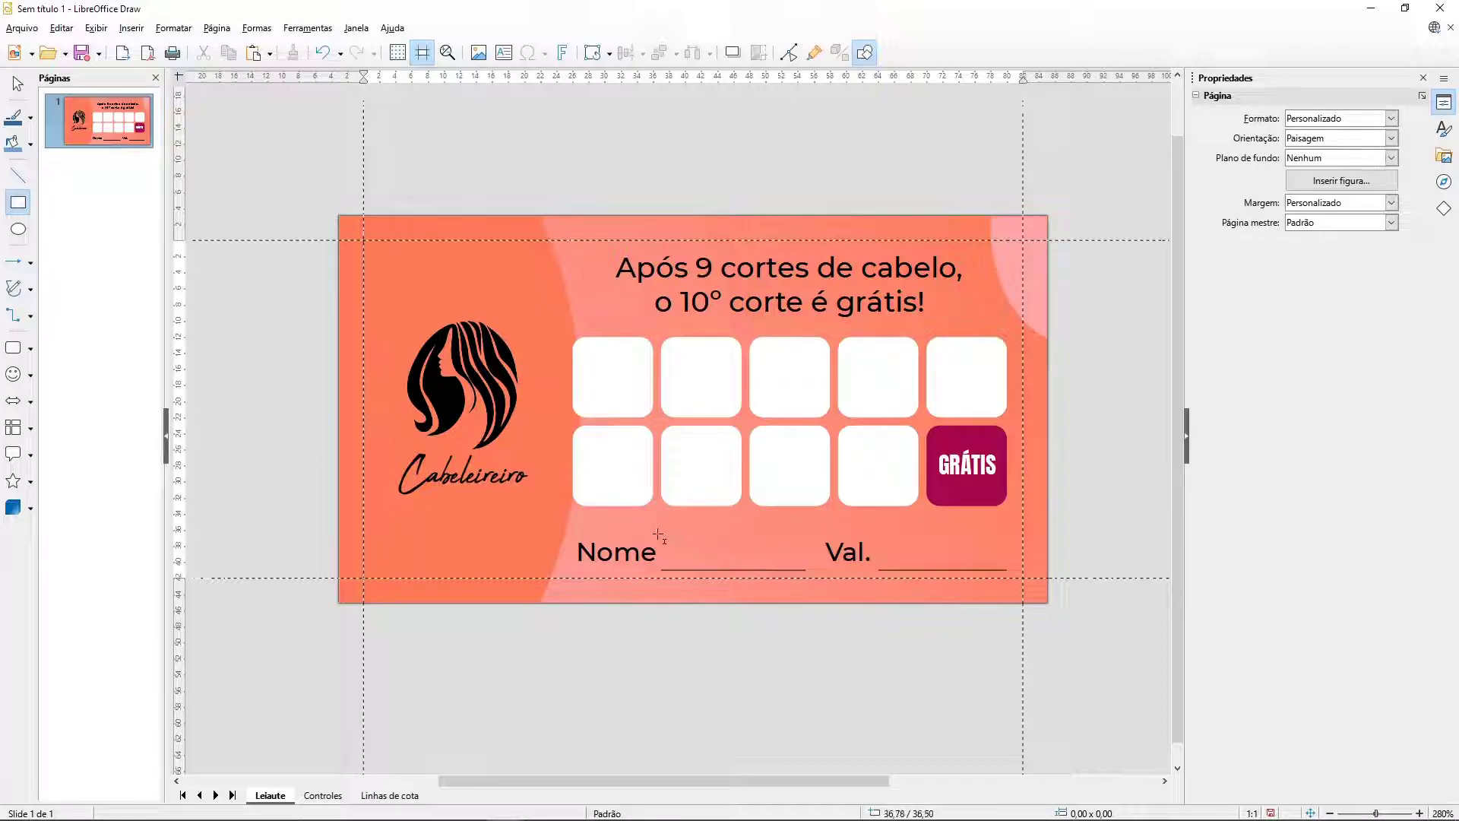
left_click_drag(662, 538, 805, 570)
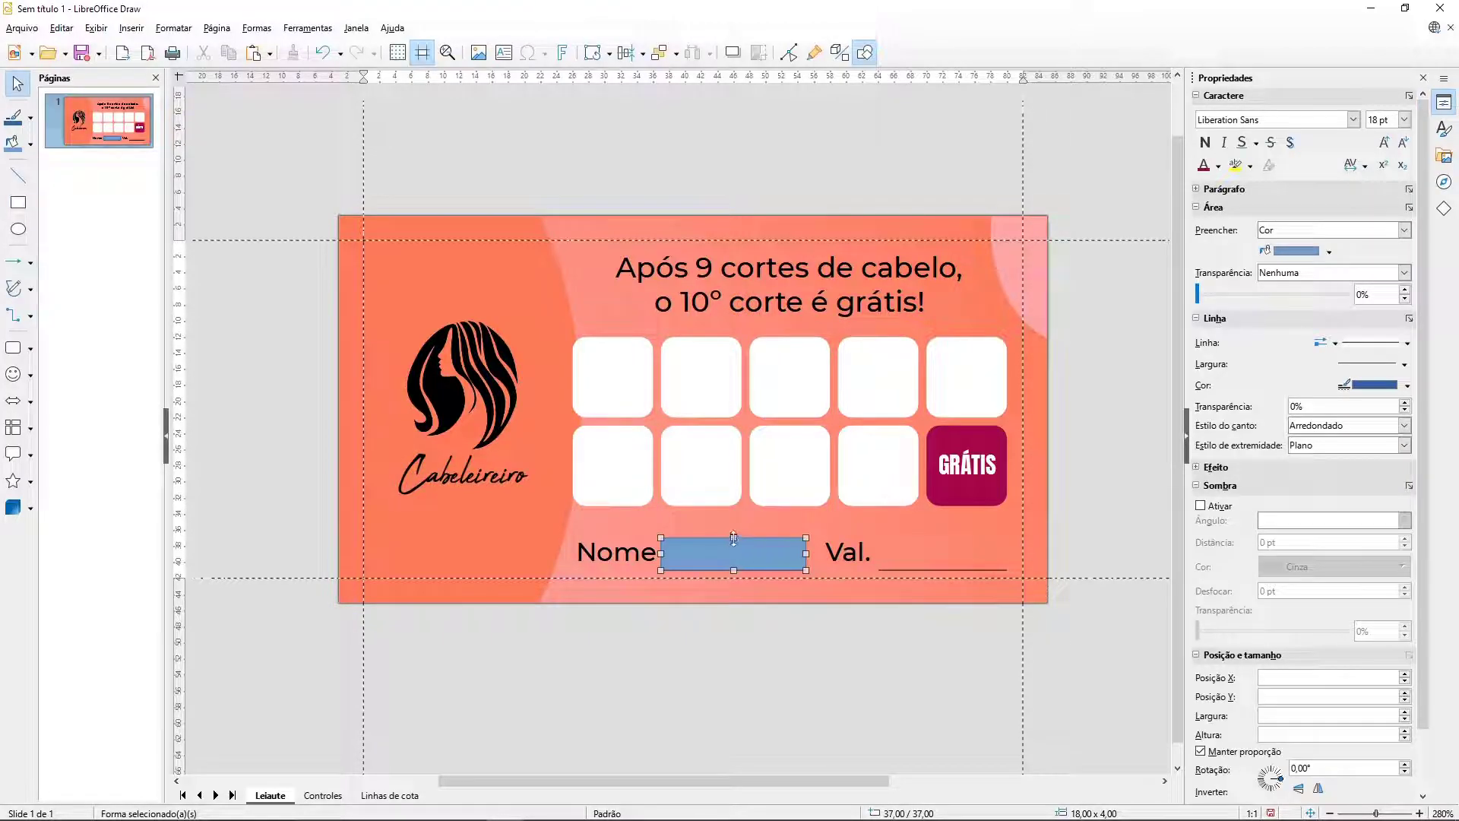
left_click_drag(734, 538, 734, 530)
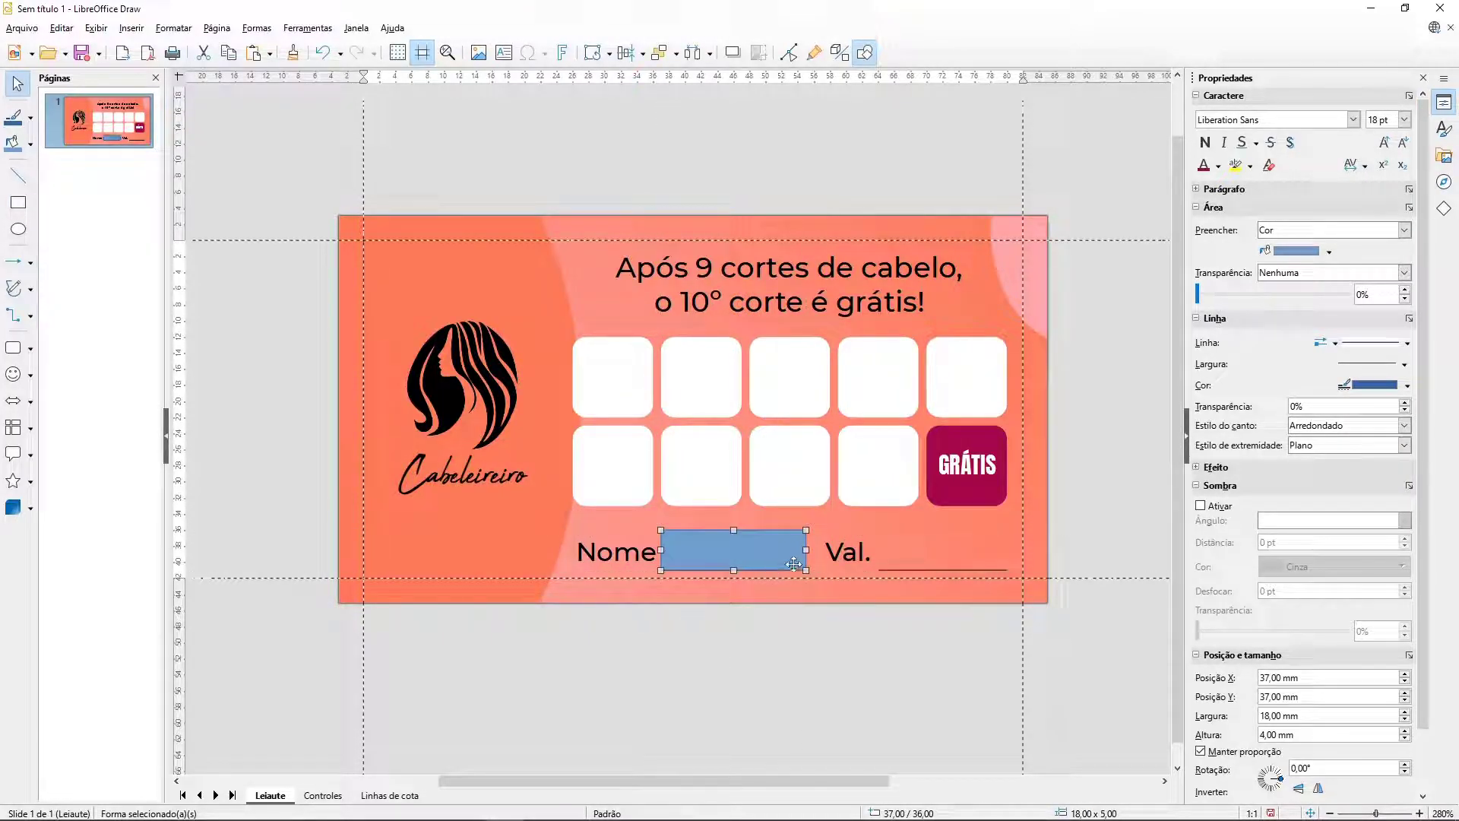
left_click_drag(772, 576, 753, 545)
left_click(721, 570)
left_click(718, 574)
key("Left")
Step: Fill the rectangle beside Nome with white and remove its outline
left_click(1329, 252)
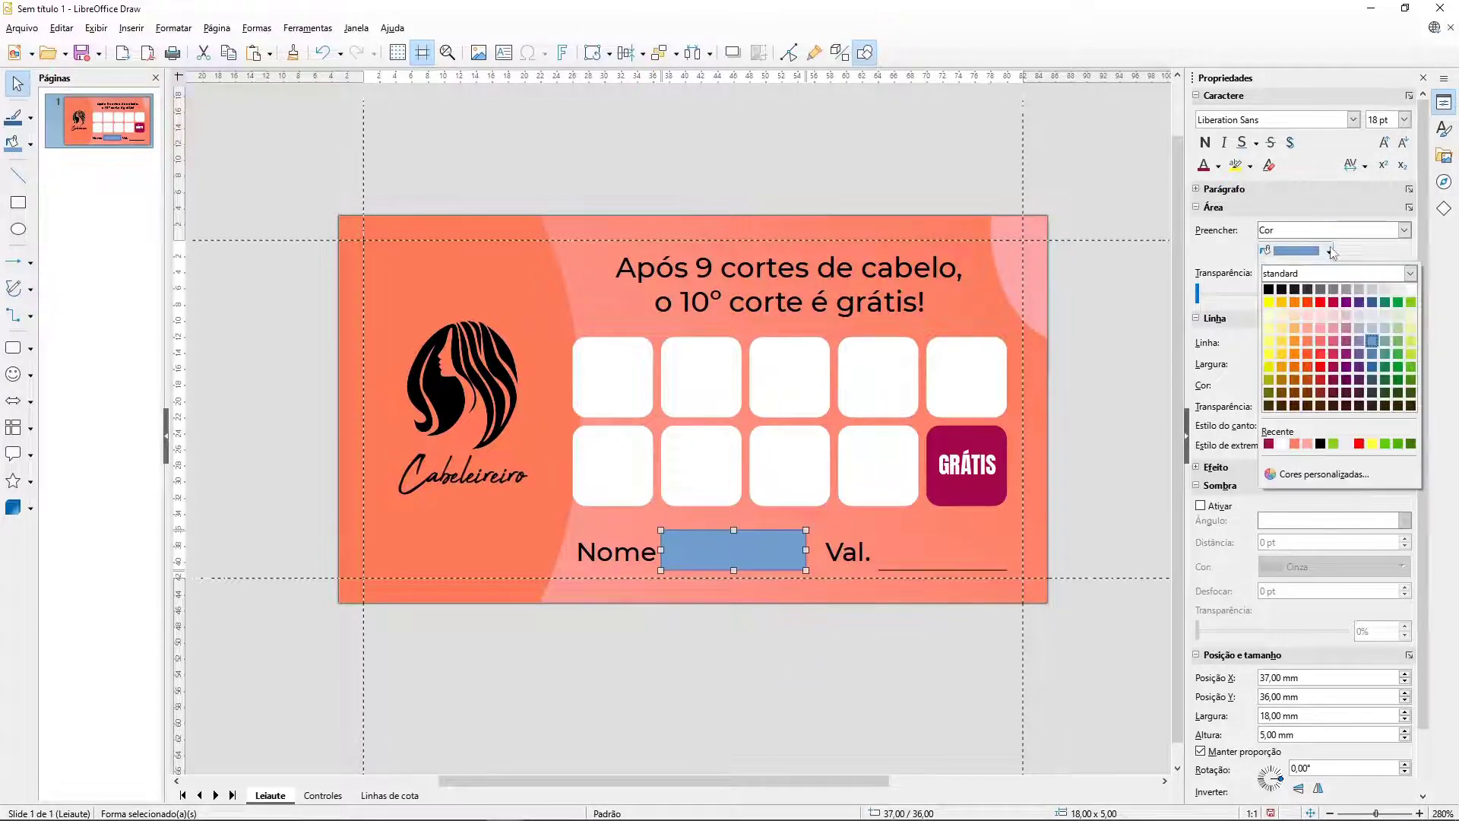
left_click(1411, 292)
left_click(1376, 348)
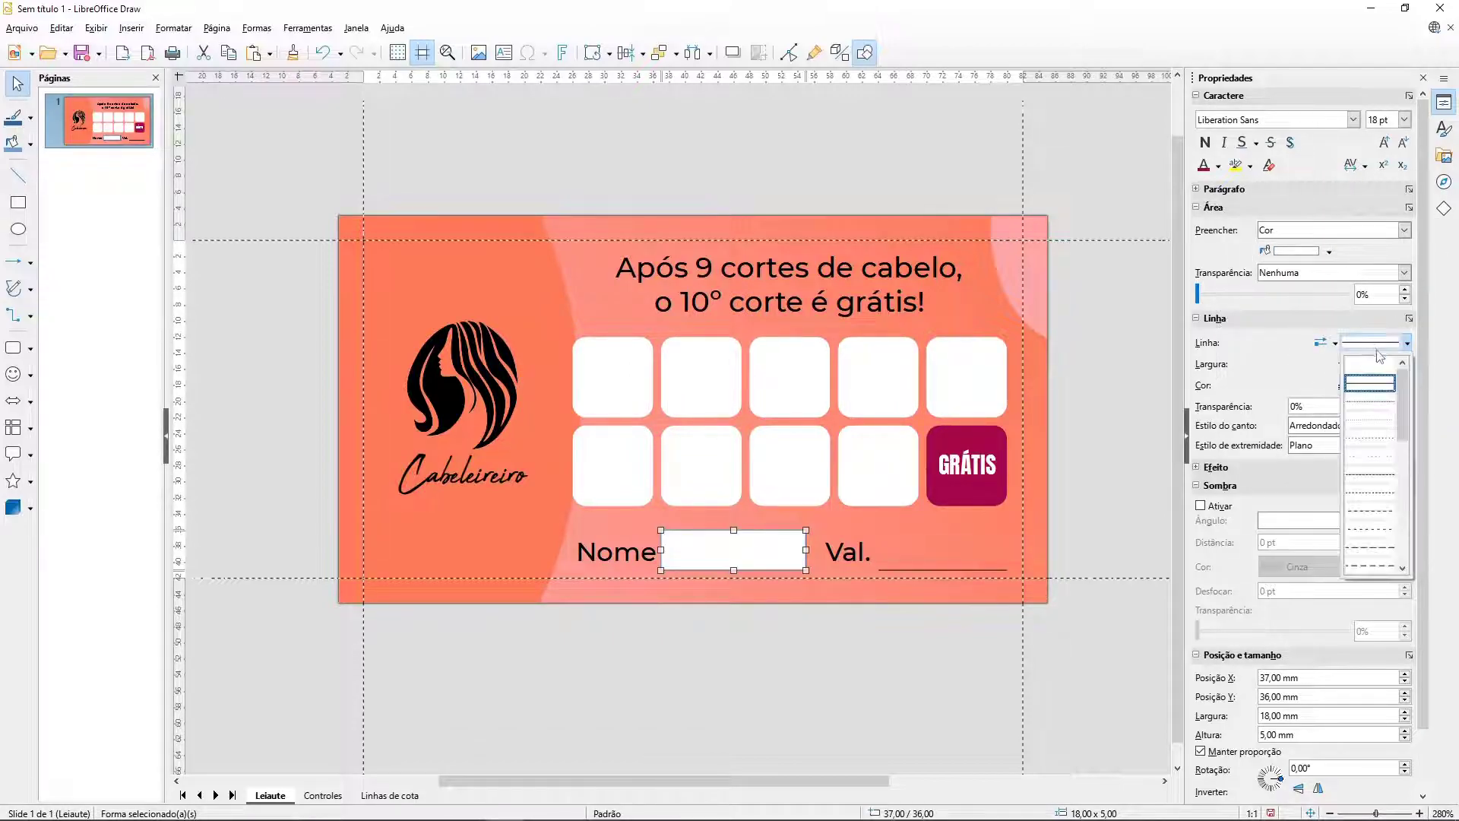
left_click(1369, 383)
left_click(1105, 599)
Step: Copy the white rectangle beside the Val. label at 16 × 5 mm and remove the underline behind it
left_click(722, 548)
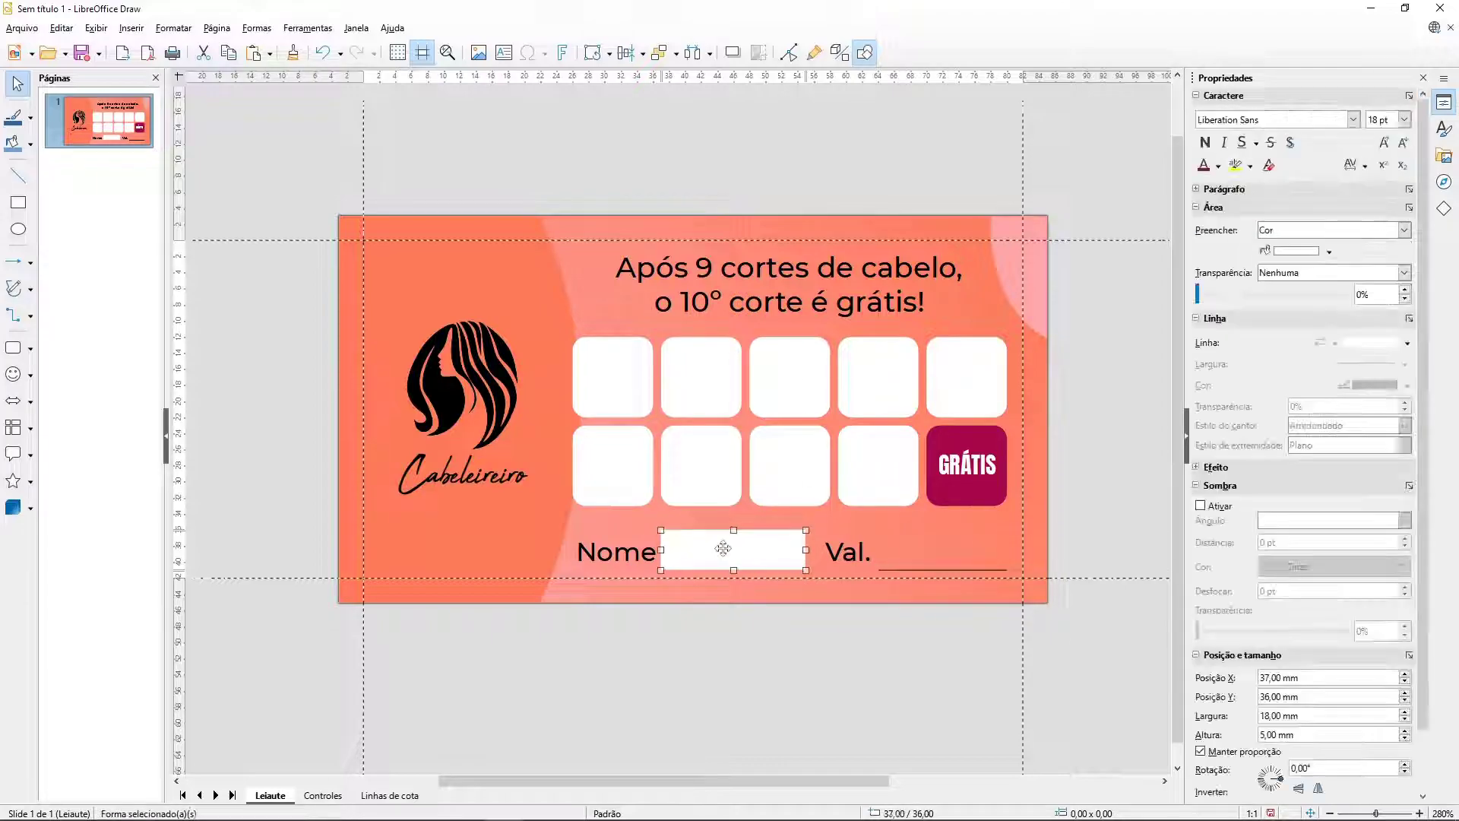
left_click_drag(723, 548, 1009, 549)
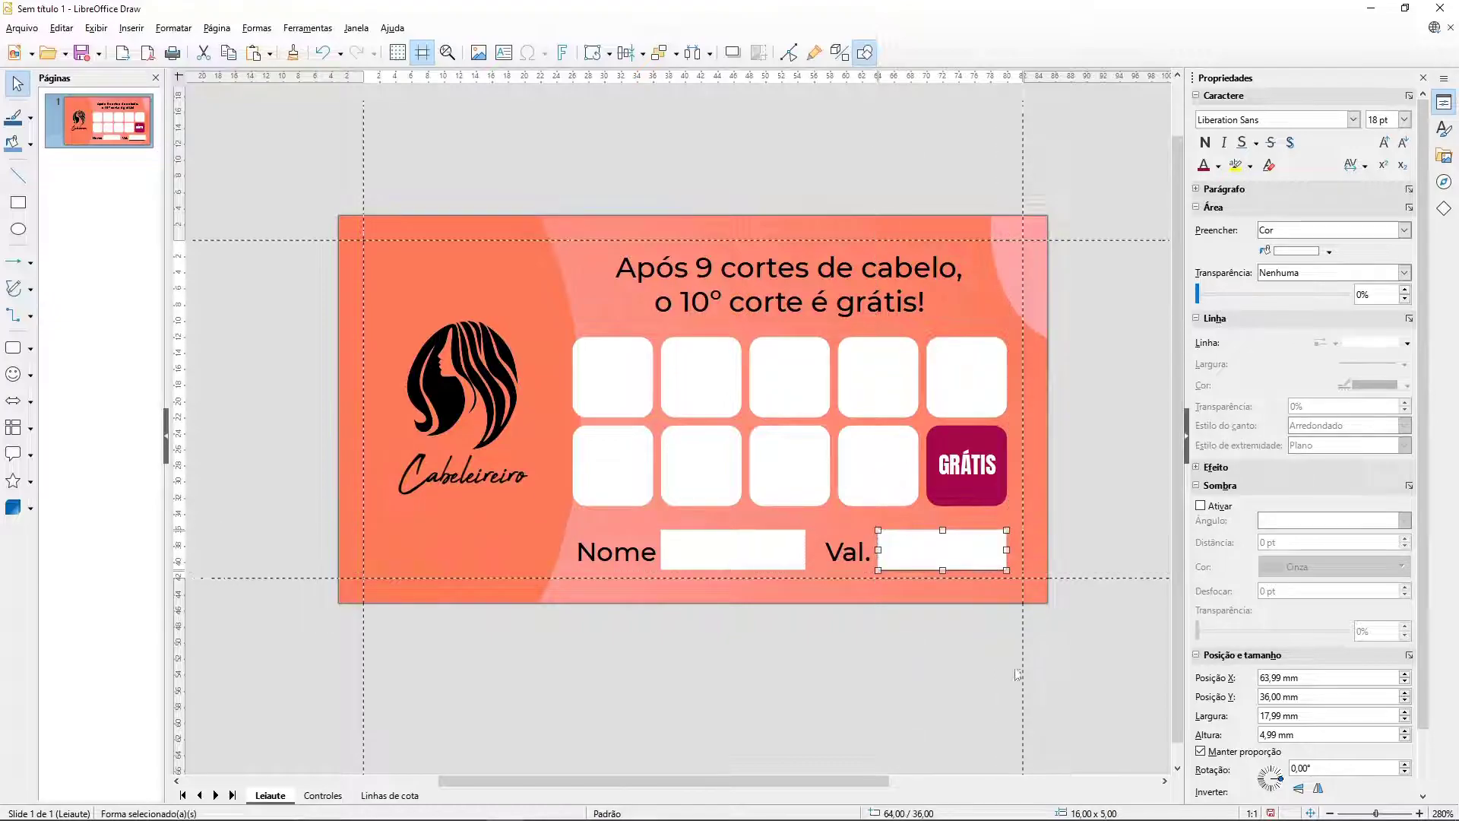
key("Up")
left_click(969, 571)
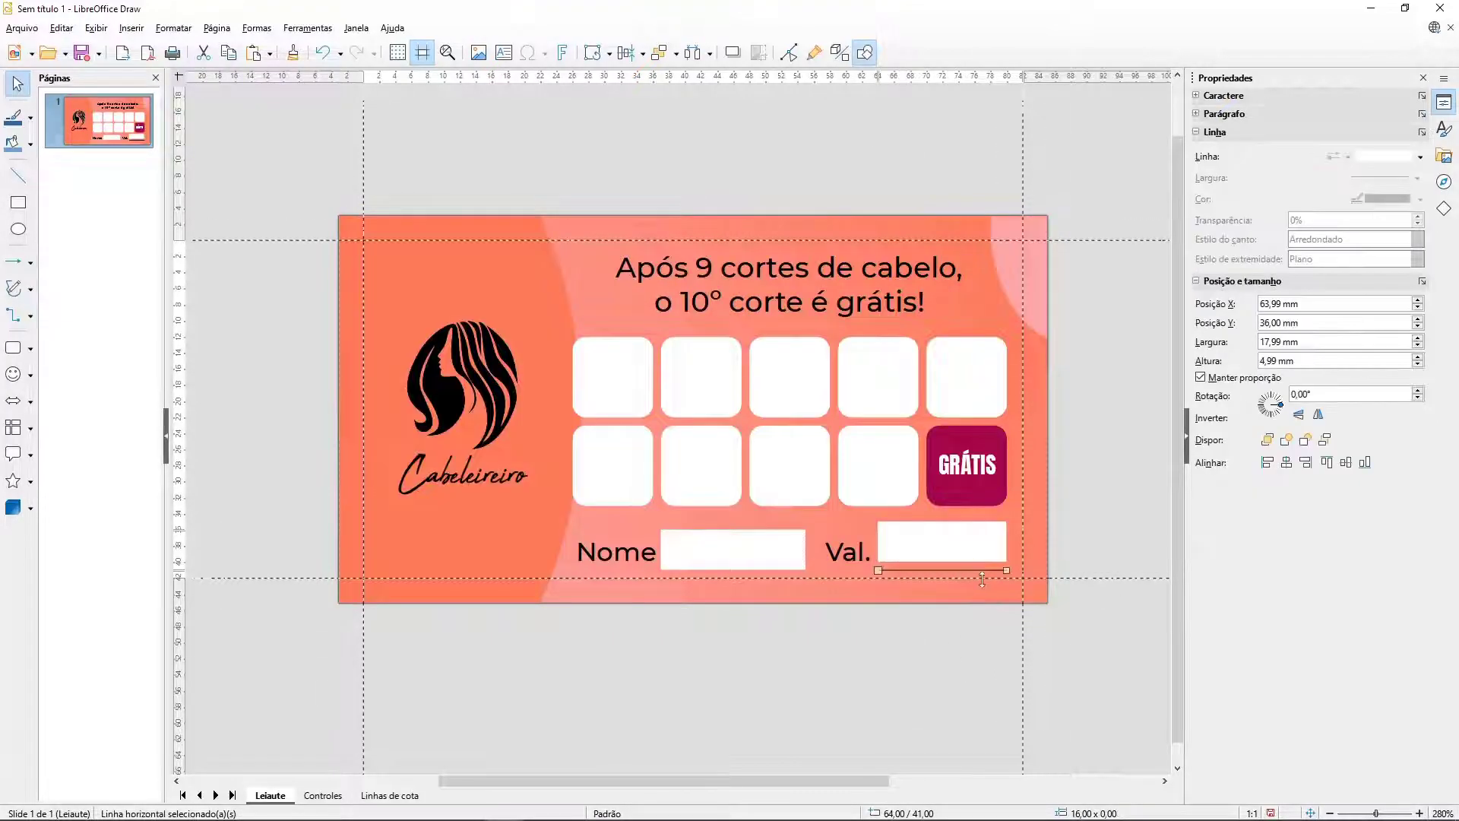
left_click(1001, 559)
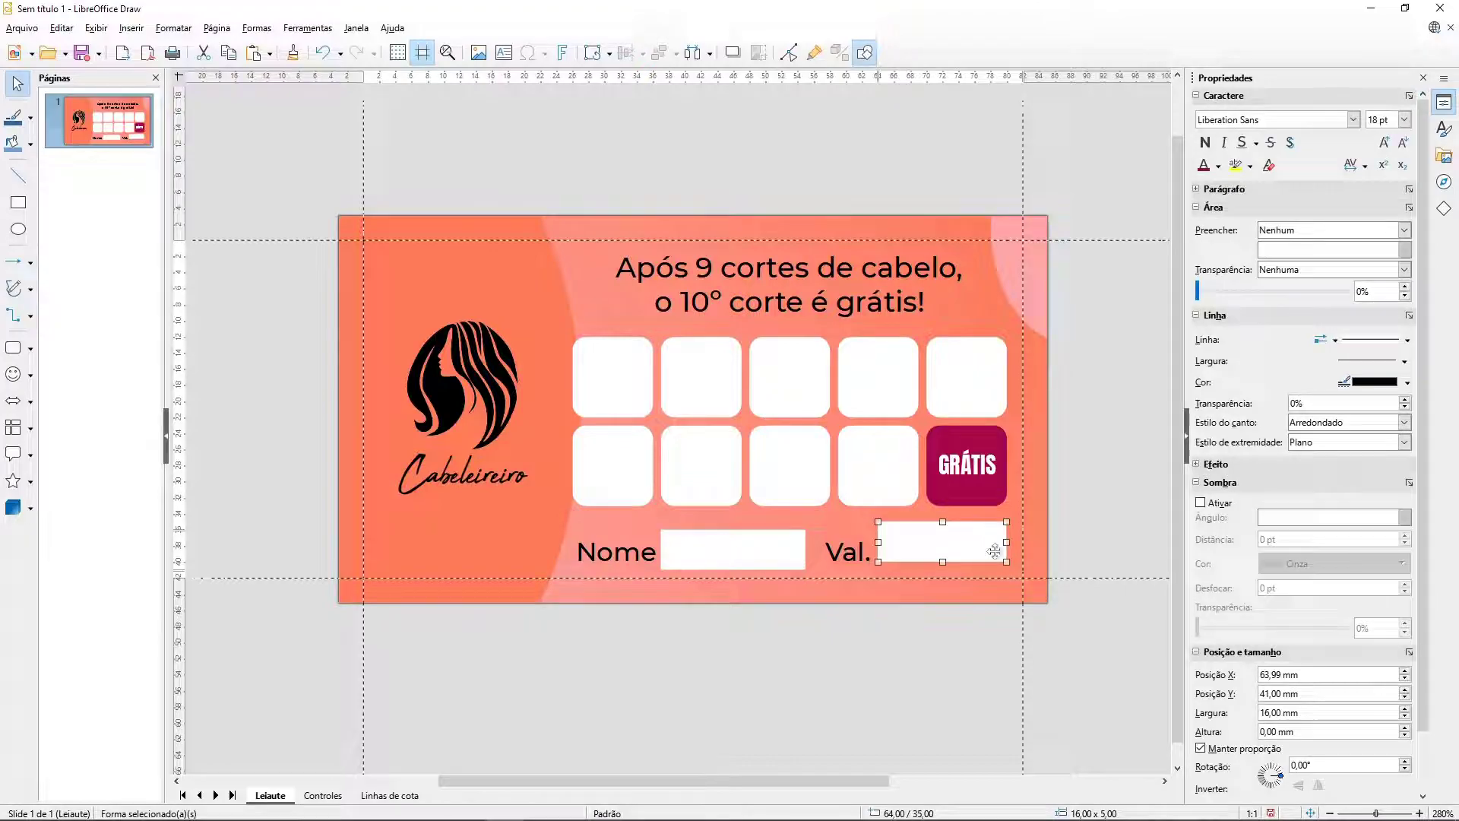
left_click(1097, 448)
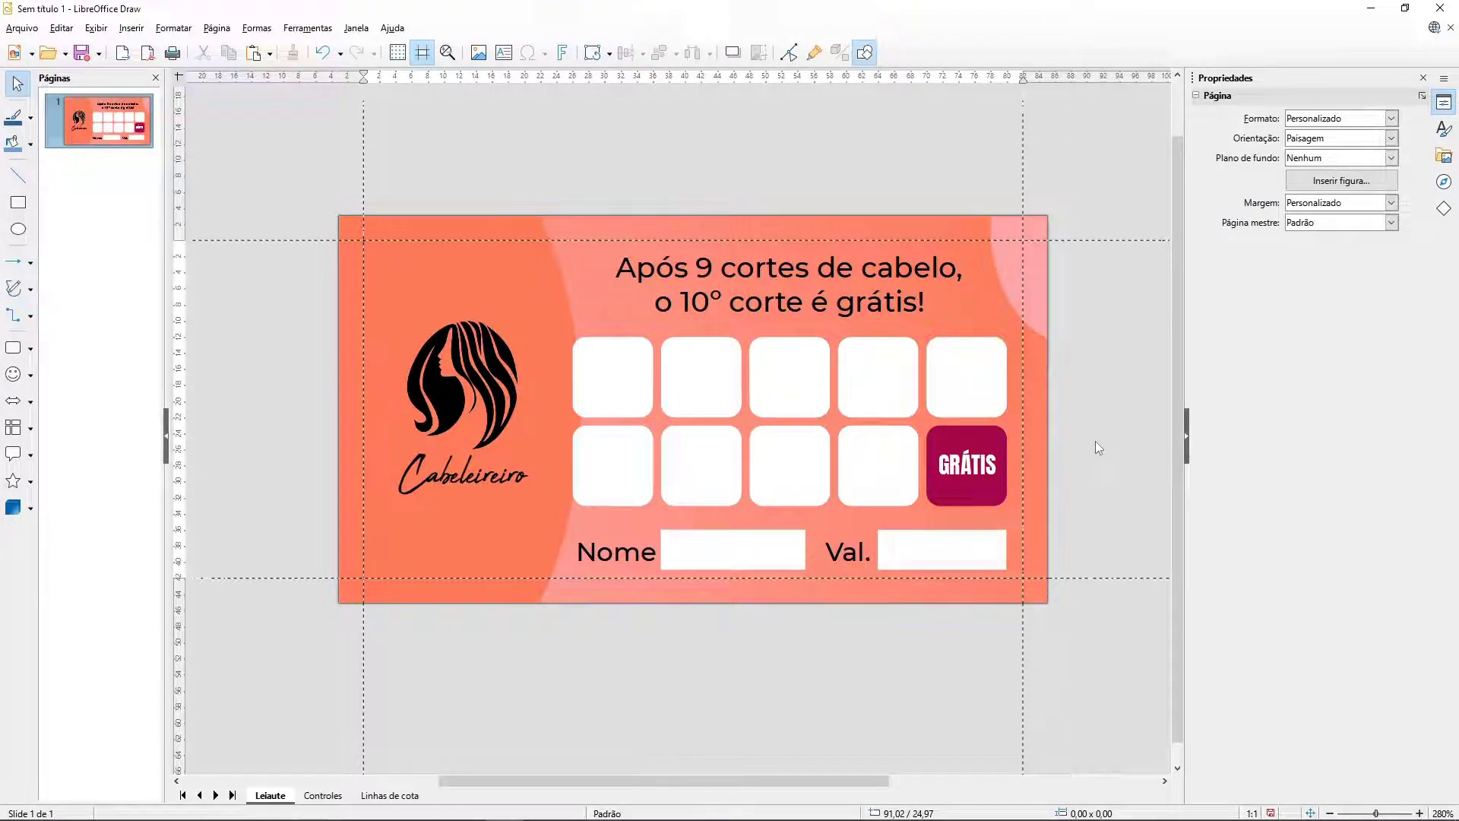
Step: Shift the Nome label slightly left, setting its horizontal position to 23.50 mm
left_click(626, 541)
key("Left")
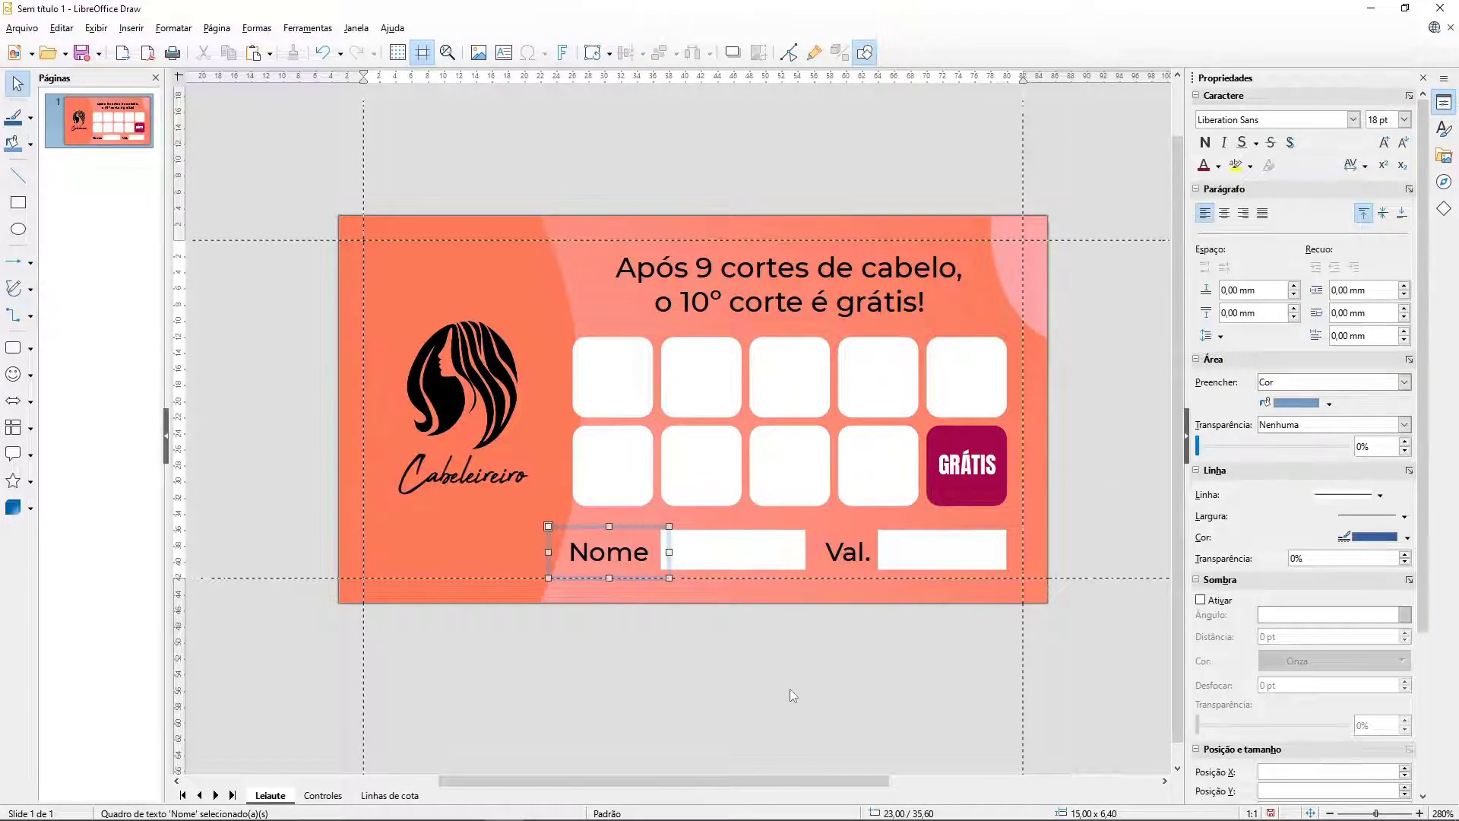
key("Right")
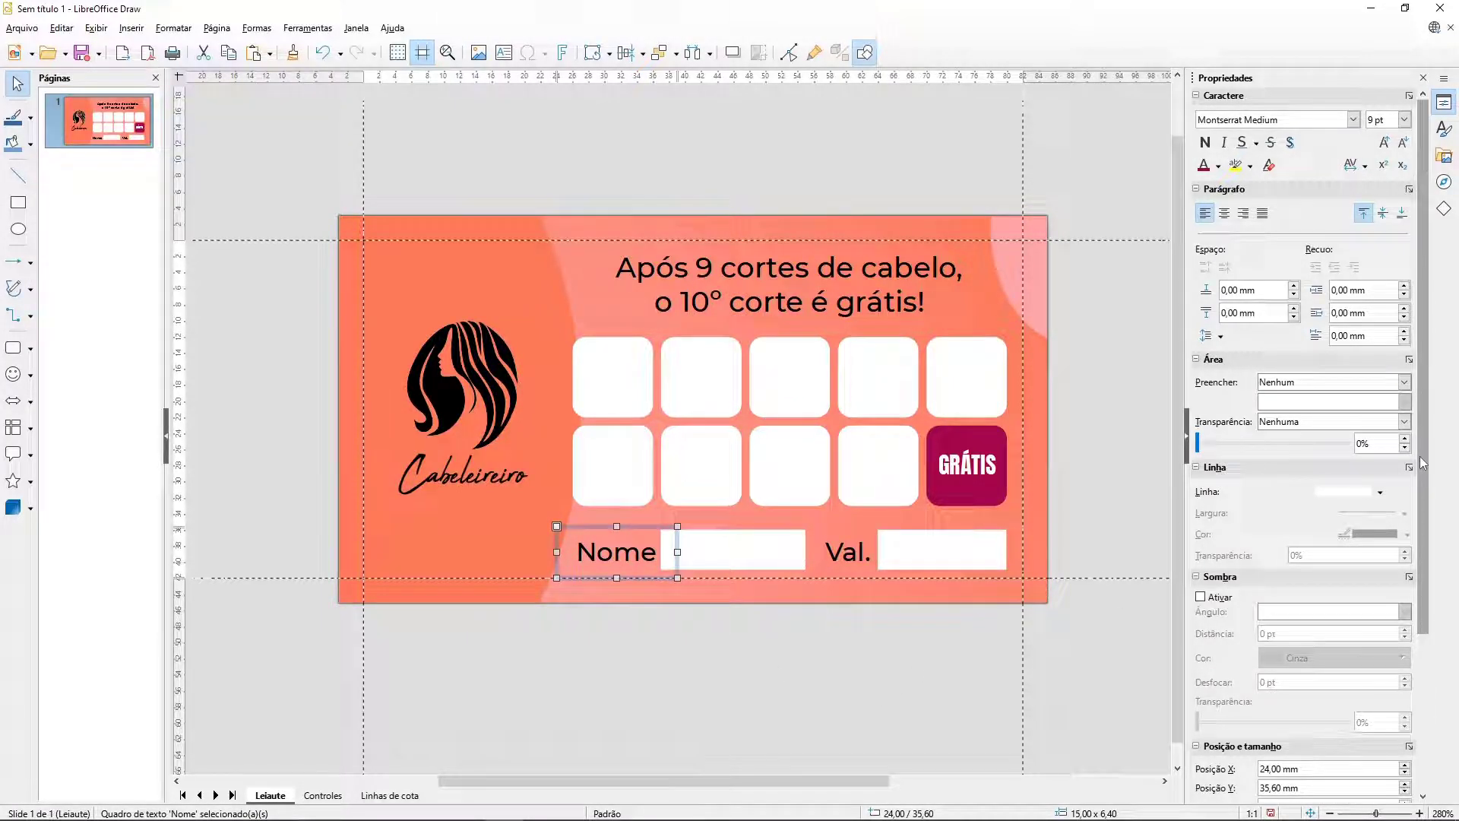
scroll(1422, 464, "down", 5)
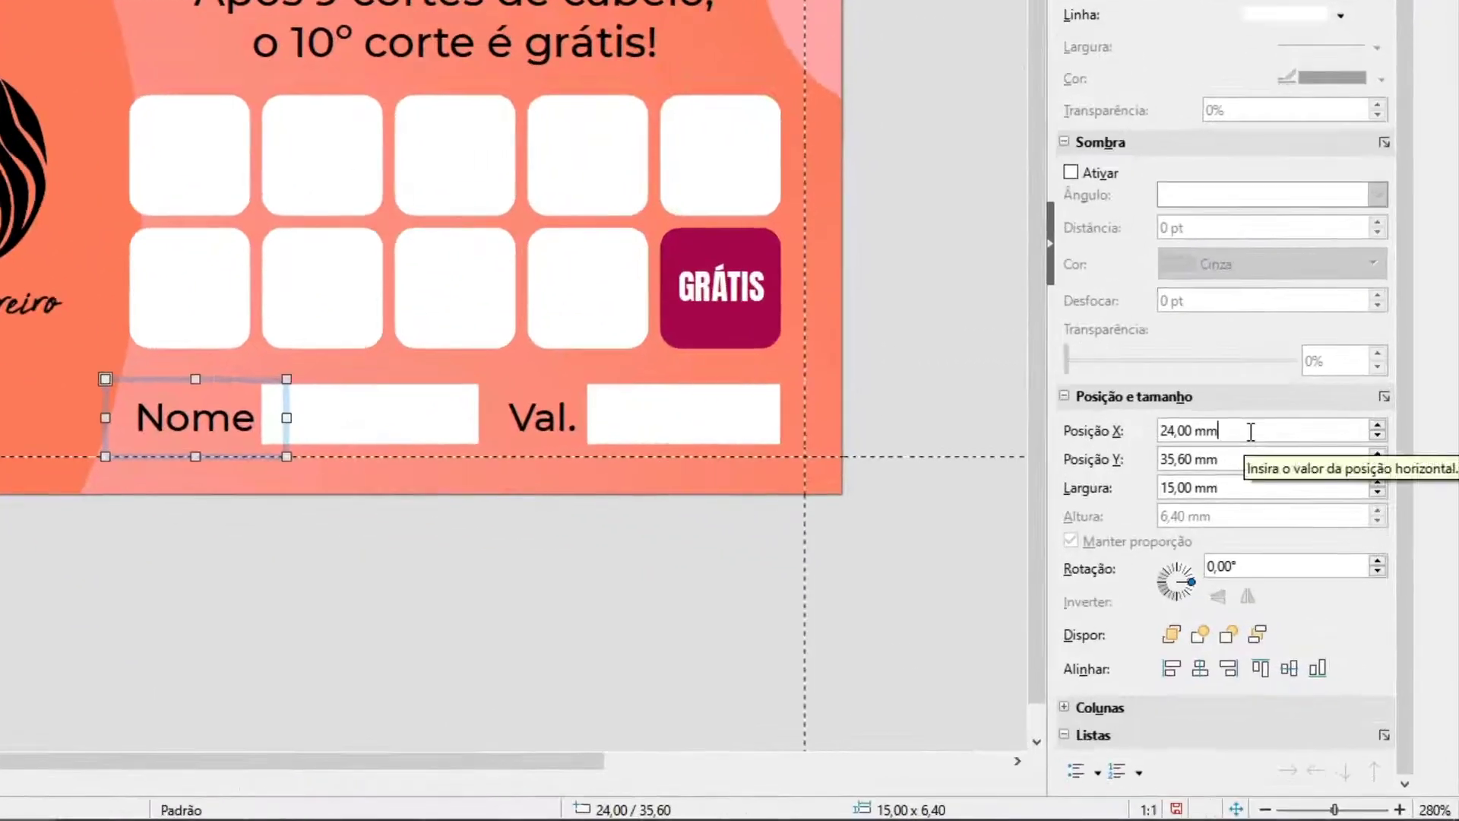
scroll(1270, 430, "down", 1)
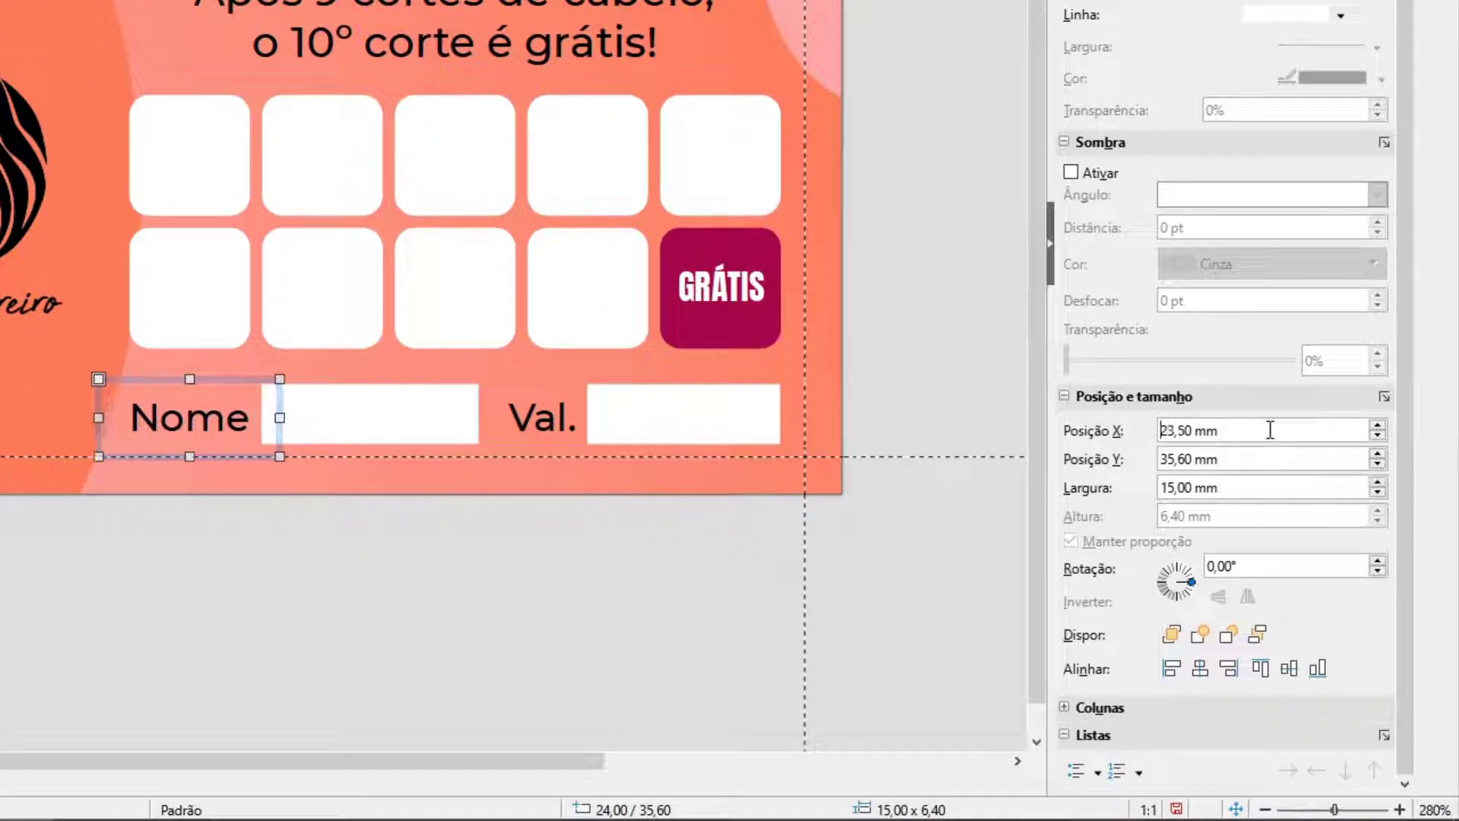
scroll(1266, 436, "down", 1)
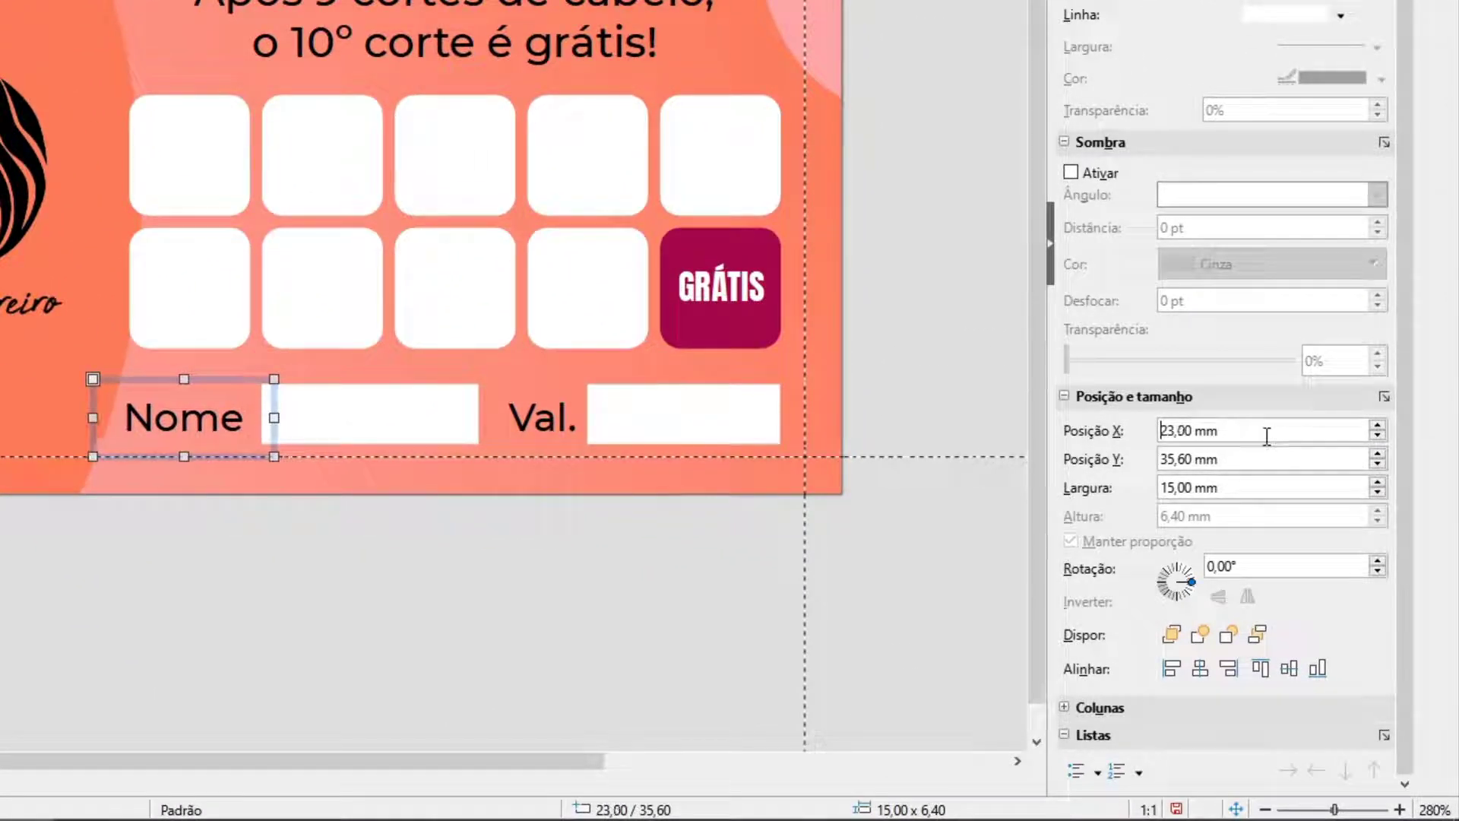
scroll(1267, 435, "up", 1)
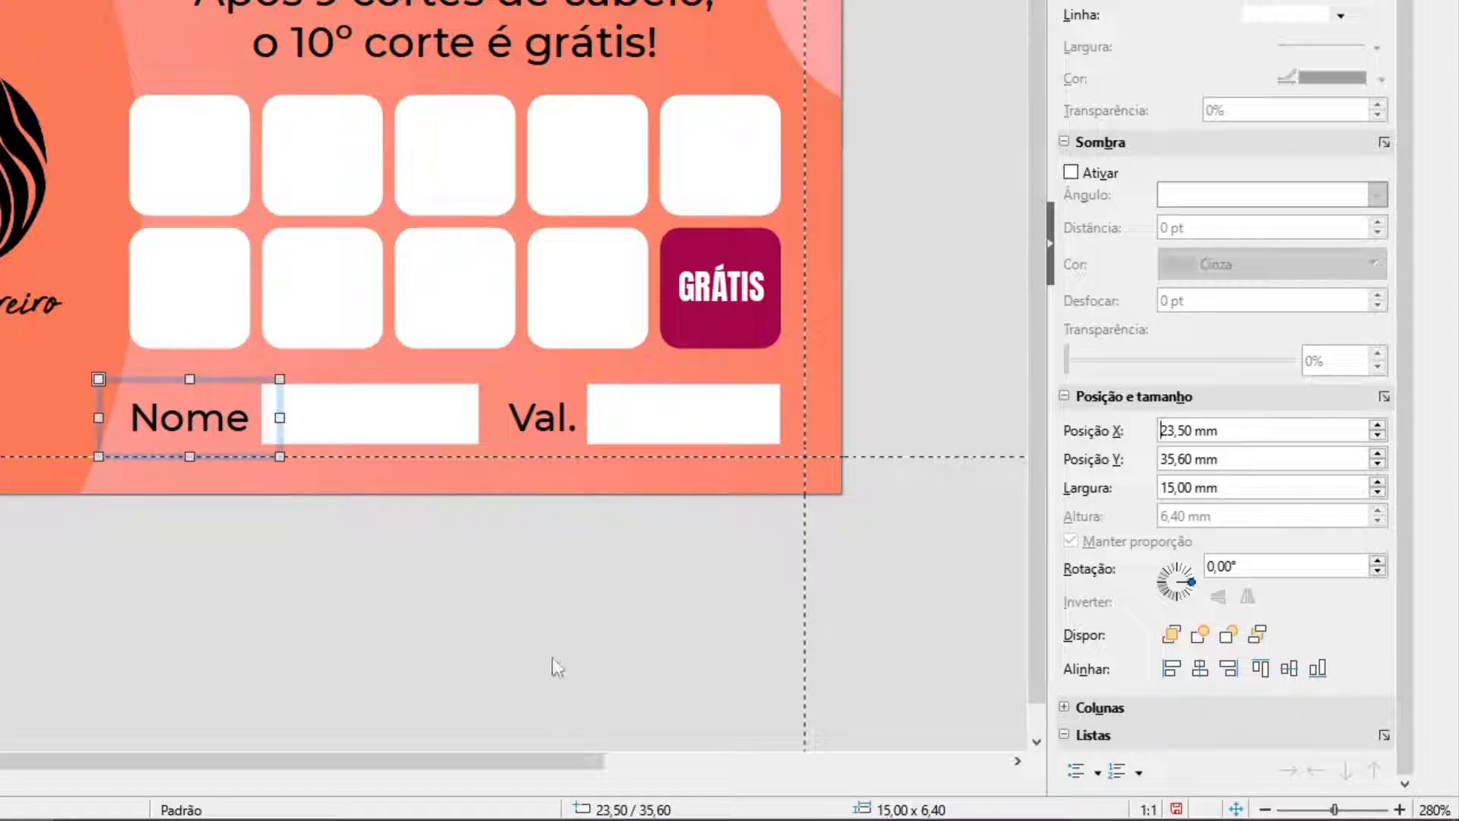
left_click(431, 600)
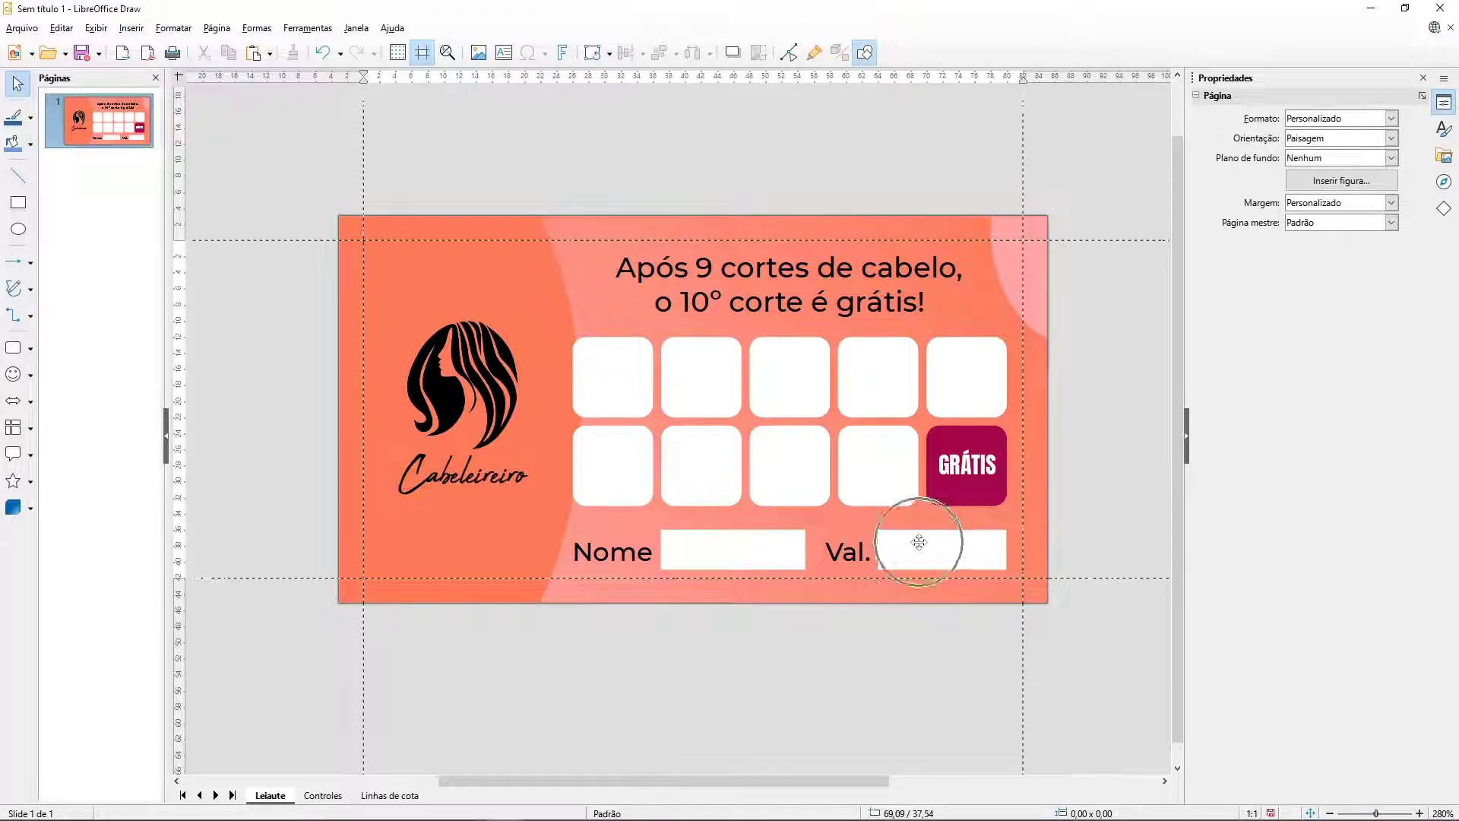
Step: Move the Nome label and its rectangle left beneath the logo, widening the rectangle to 29.5 mm and placing it at X 13.5 mm
left_click(604, 534)
left_click(717, 548, "shift")
mouse_move(729, 548)
left_mouse_down()
mouse_move(566, 552)
mouse_move(728, 547)
left_mouse_up()
left_click(677, 675)
left_click(604, 547)
left_click(711, 638)
left_click(534, 554)
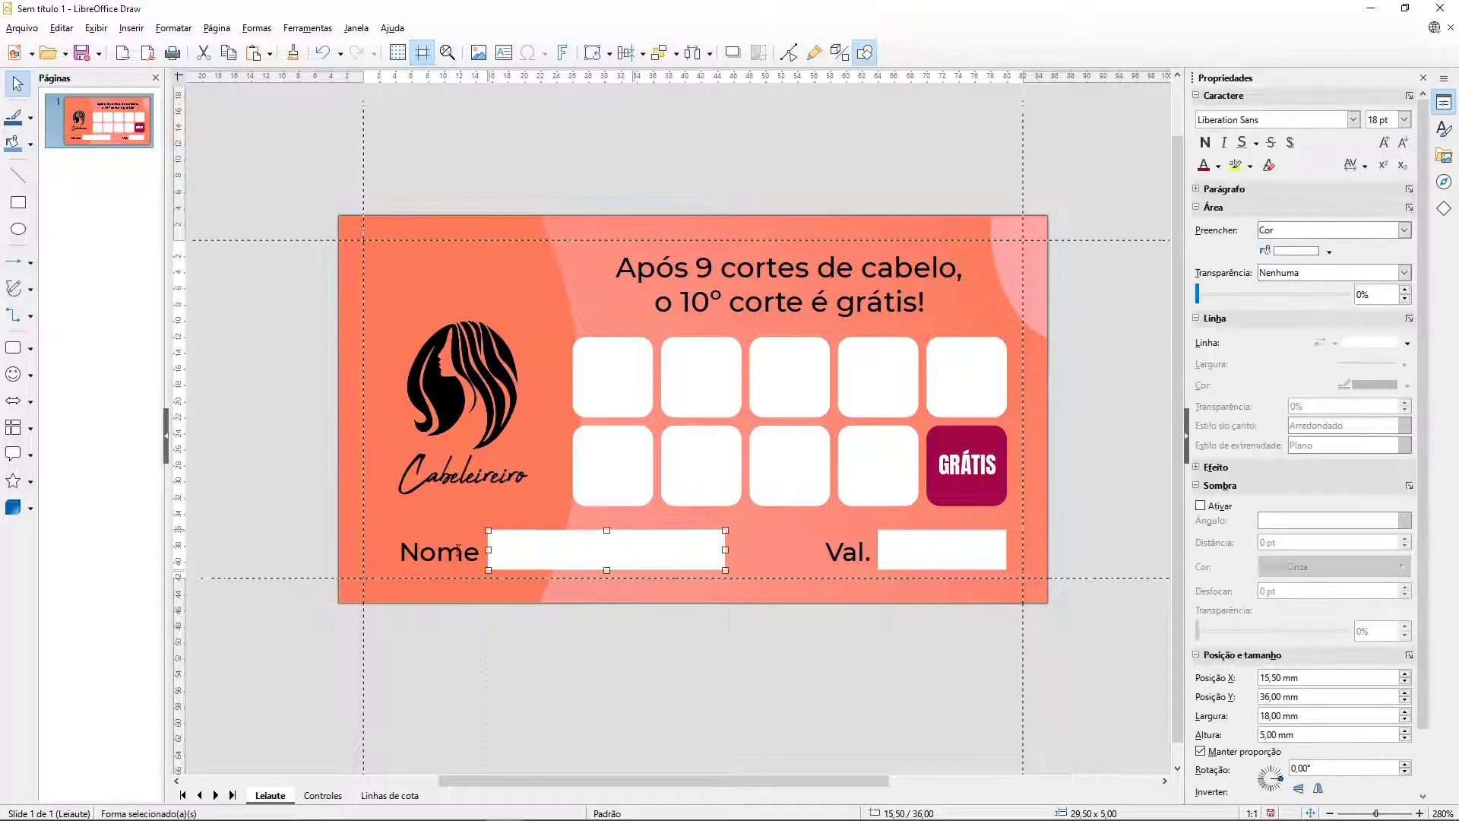
left_click(457, 548, "shift")
key("Left")
key("Left")
left_click(749, 619)
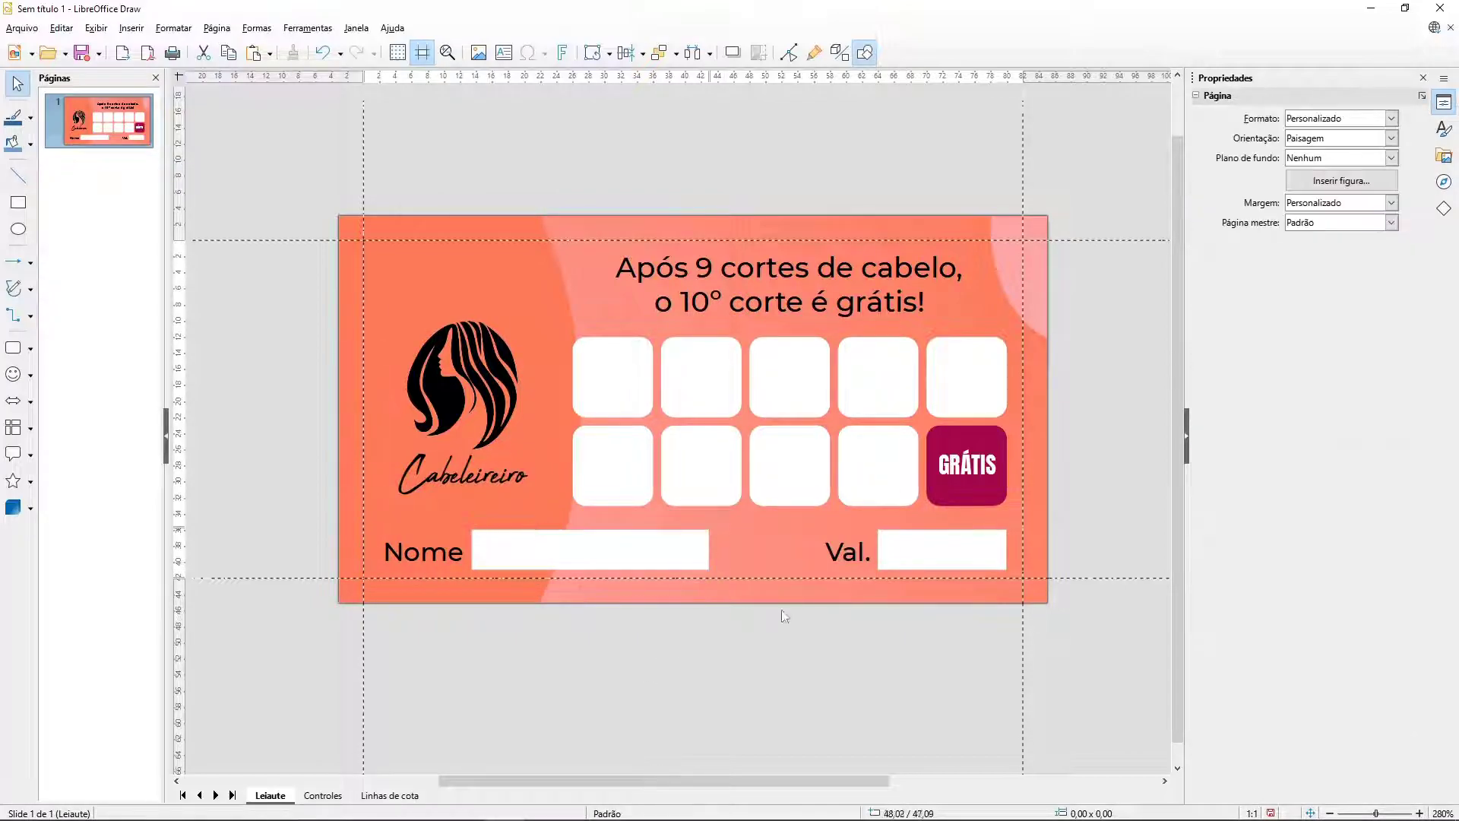
Step: Move the Val. label about 10 mm left, closer to the Nome rectangle
left_click(870, 545)
key("Left")
key("Left")
key("Left")
key("Left")
key("Left")
key("Left")
key("Left")
key("Left")
key("Left")
key("Left")
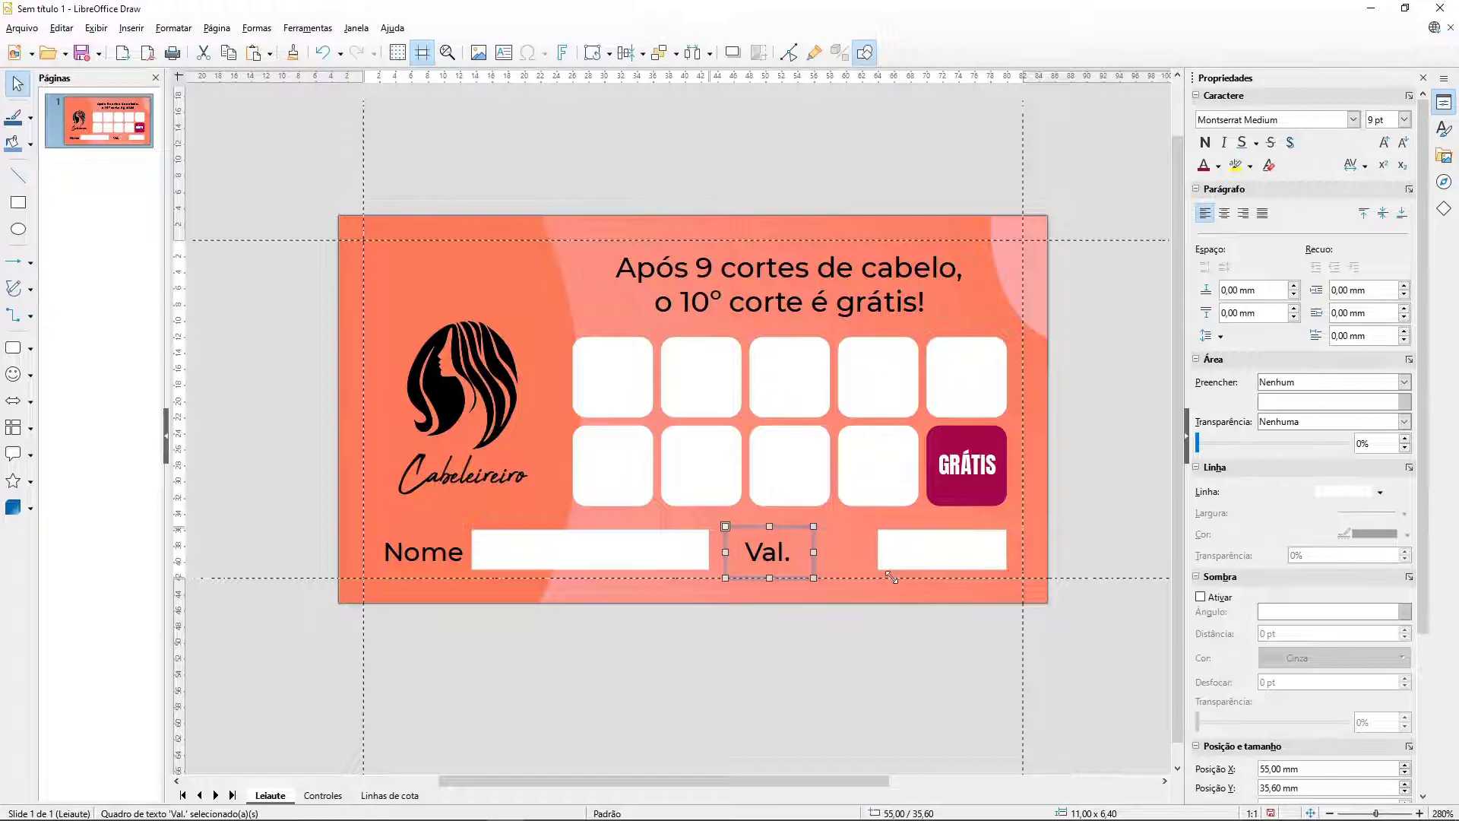
left_click(846, 645)
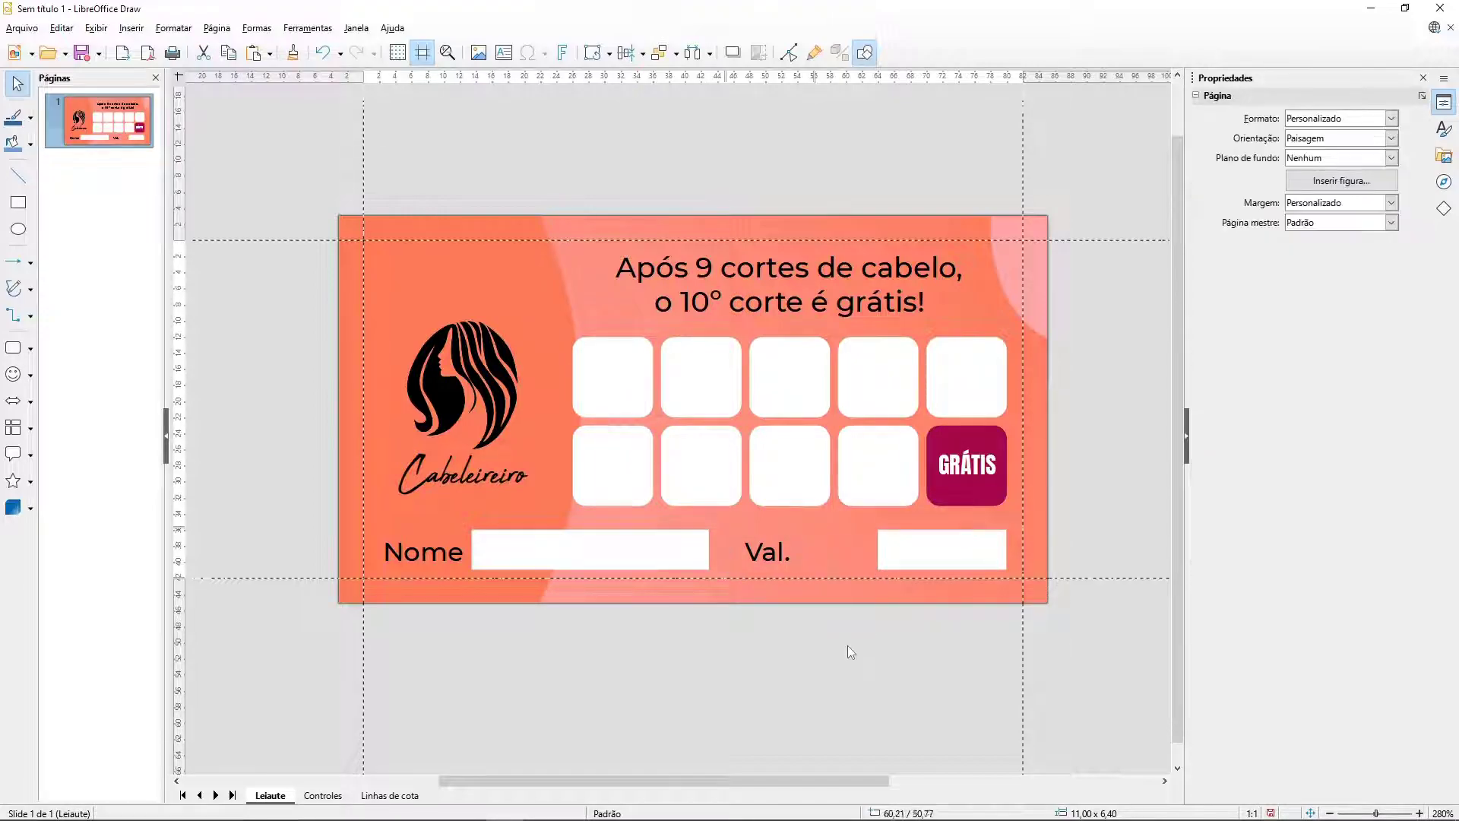
Step: Extend the Val. rectangle leftward to a width of 26 mm so it starts just after its label
left_click(891, 548)
left_click_drag(877, 549, 800, 647)
left_click(805, 644)
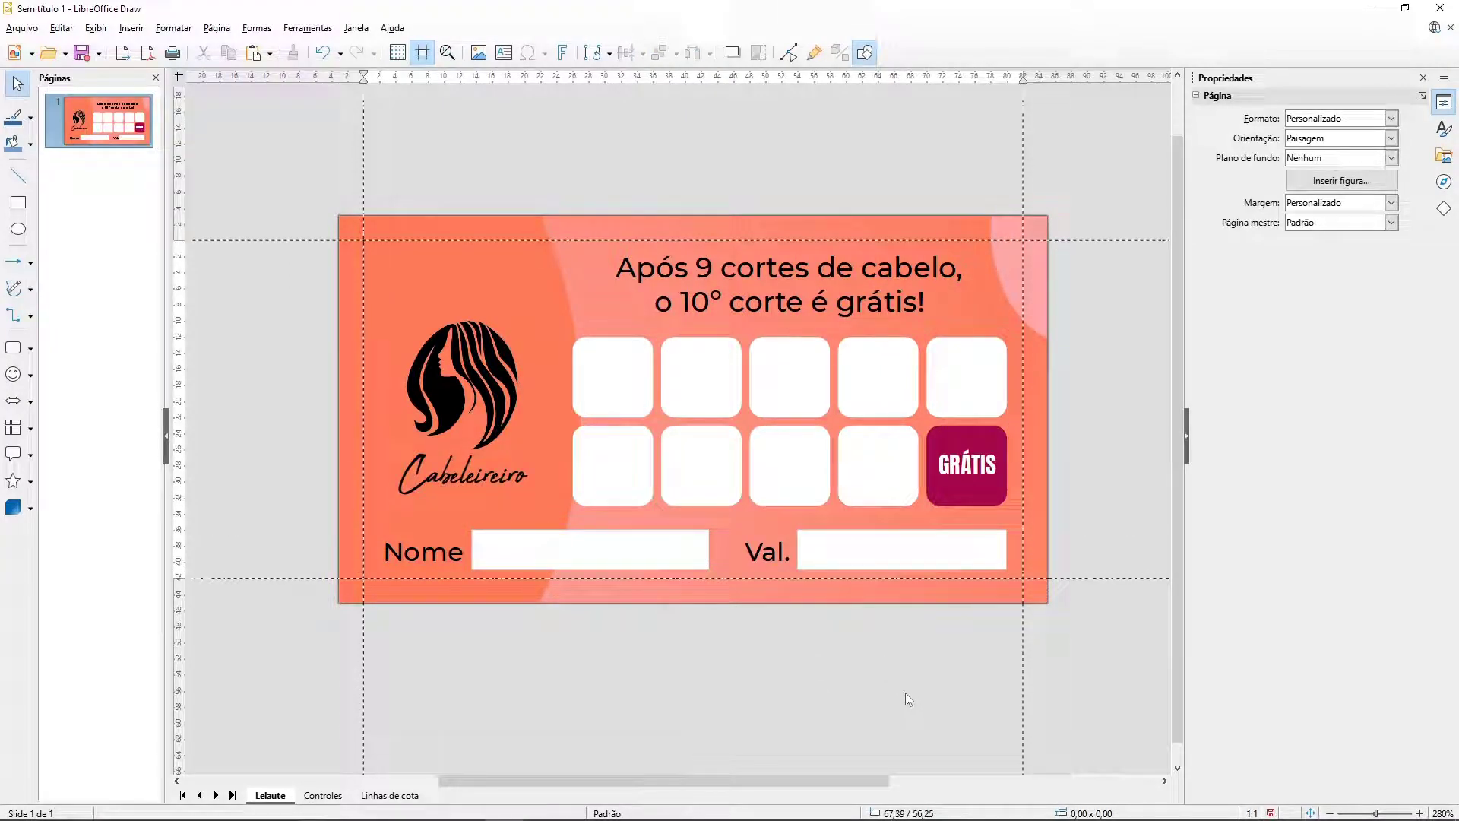
Step: Try a 50% transparency on the Nome rectangle's white fill
left_click(603, 545)
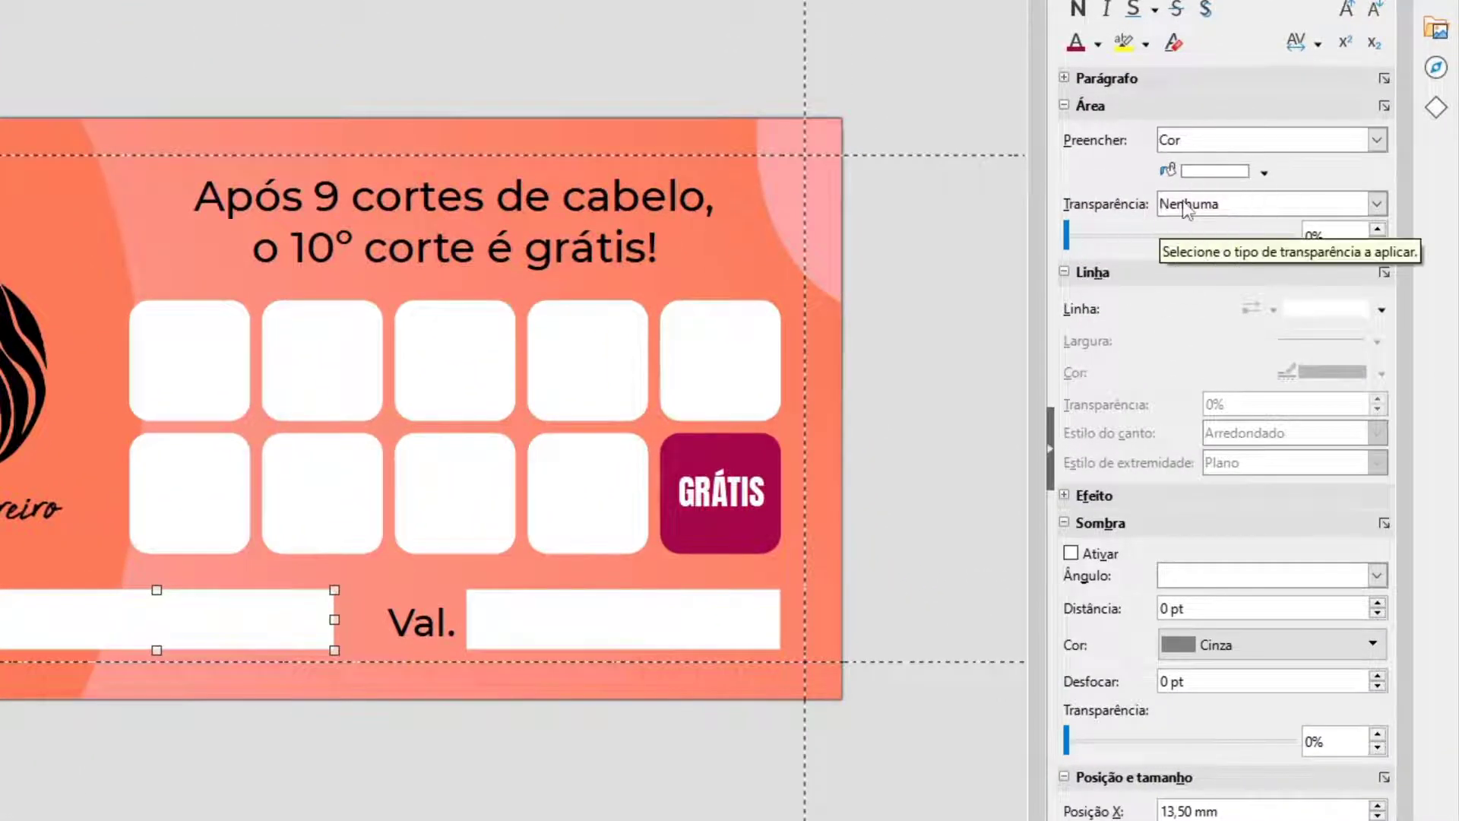
left_click_drag(1071, 243, 1185, 250)
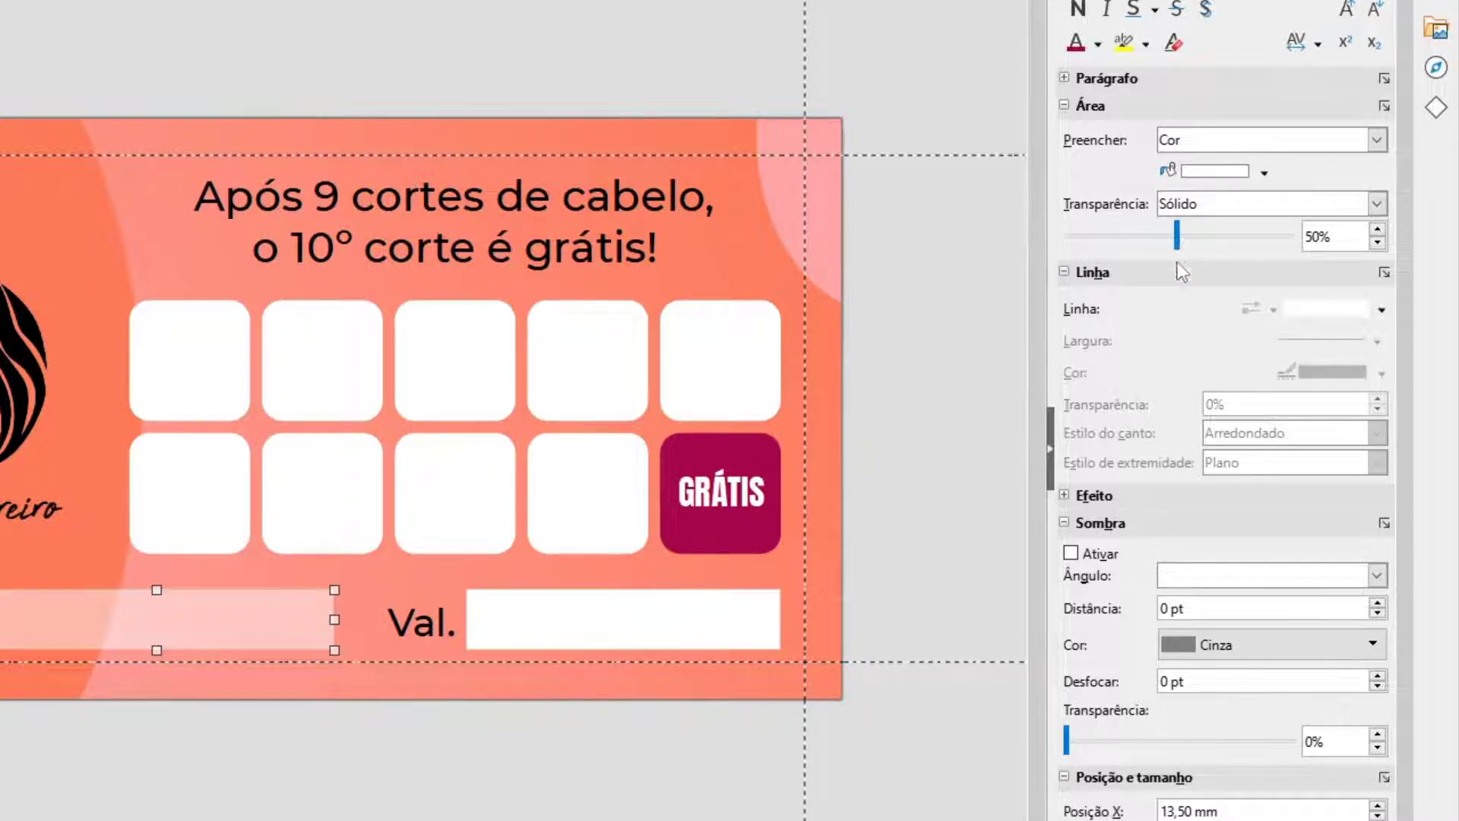
left_click(370, 808)
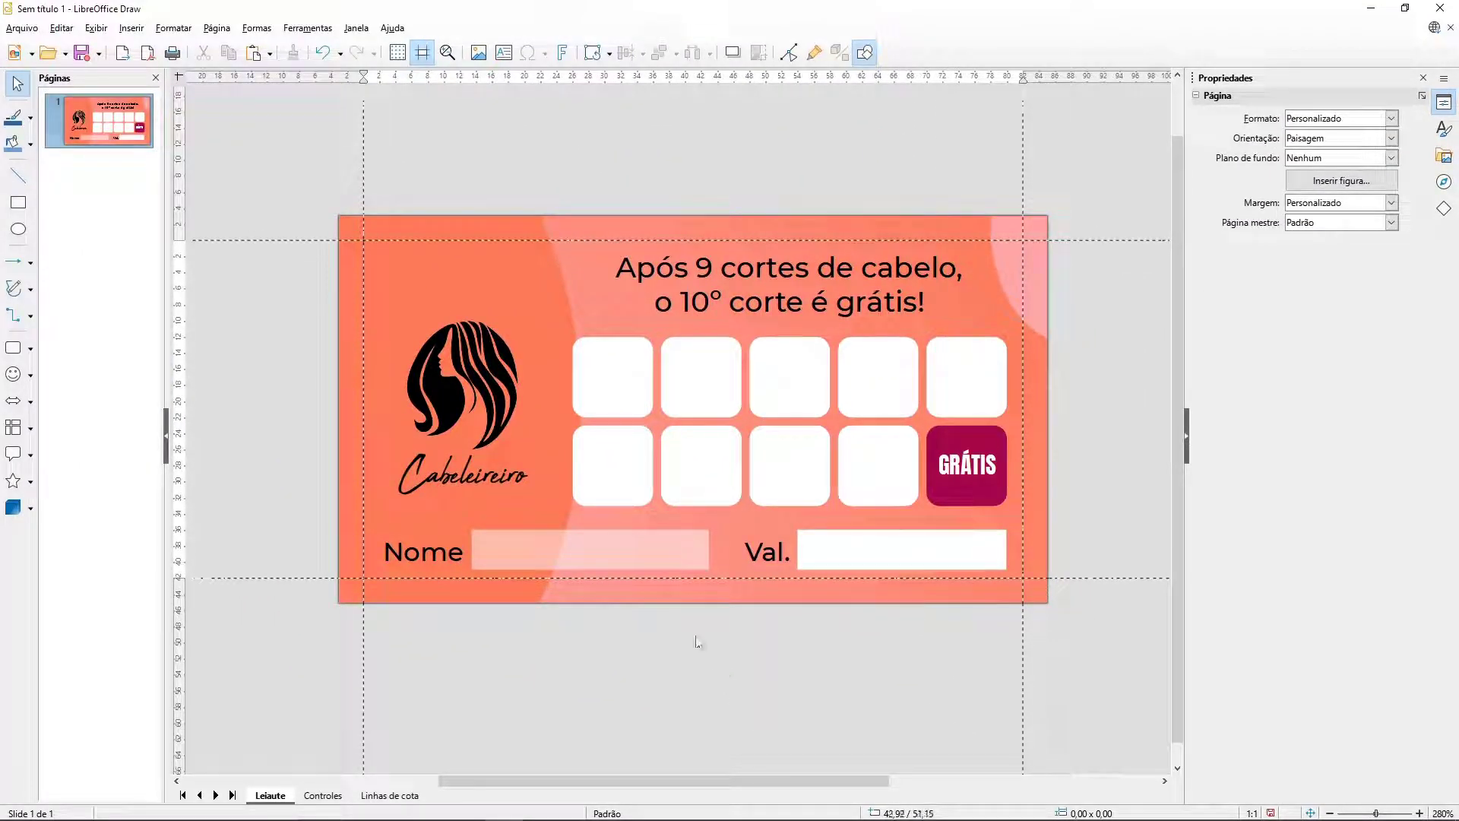
Step: Reduce the Nome rectangle's transparency to about 27% and set the Val. rectangle's transparency to 25%
left_click(645, 541)
left_click_drag(1271, 305, 1239, 303)
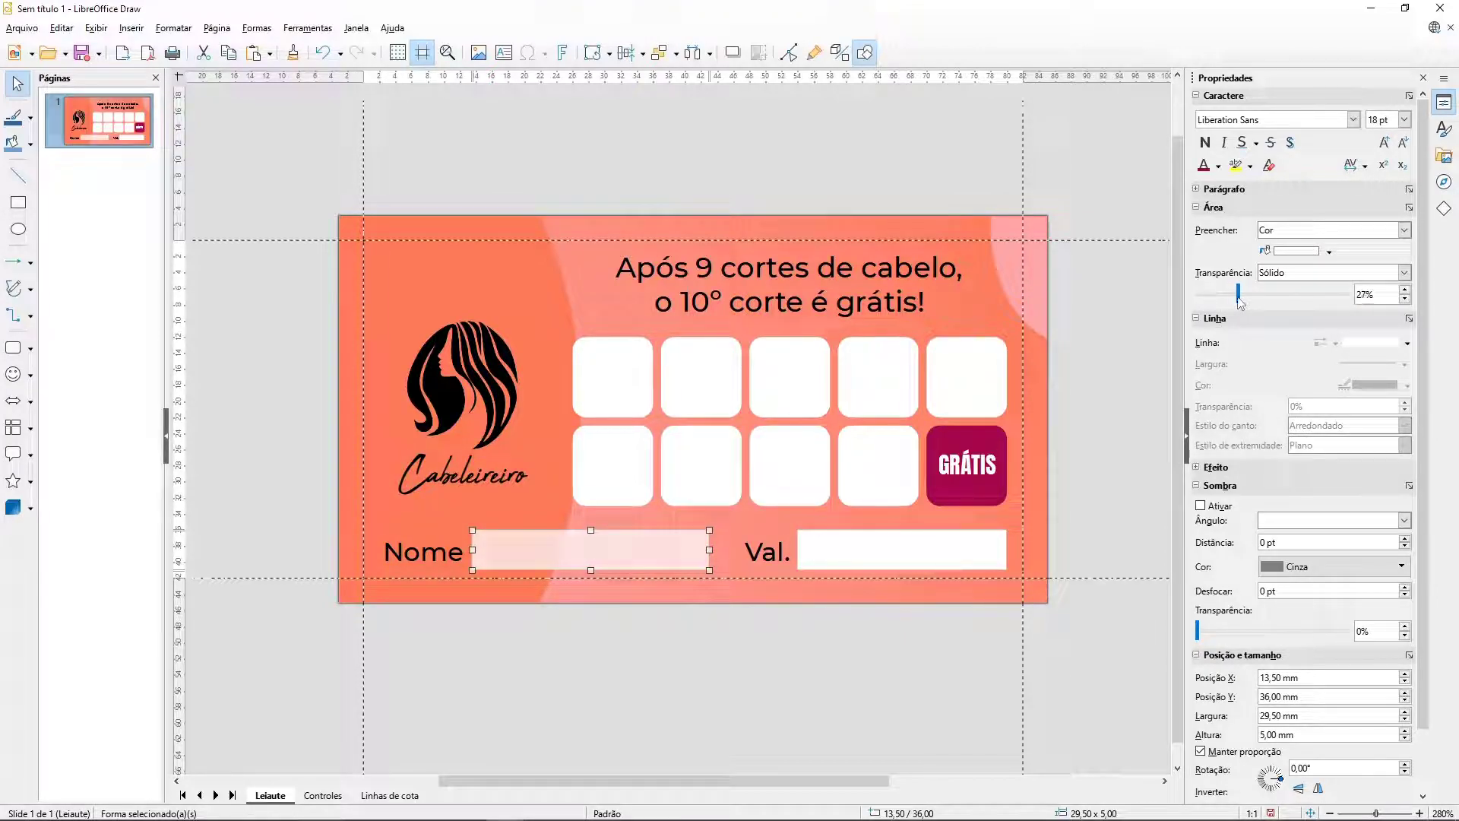
left_click(869, 563)
left_click_drag(1198, 294, 1235, 305)
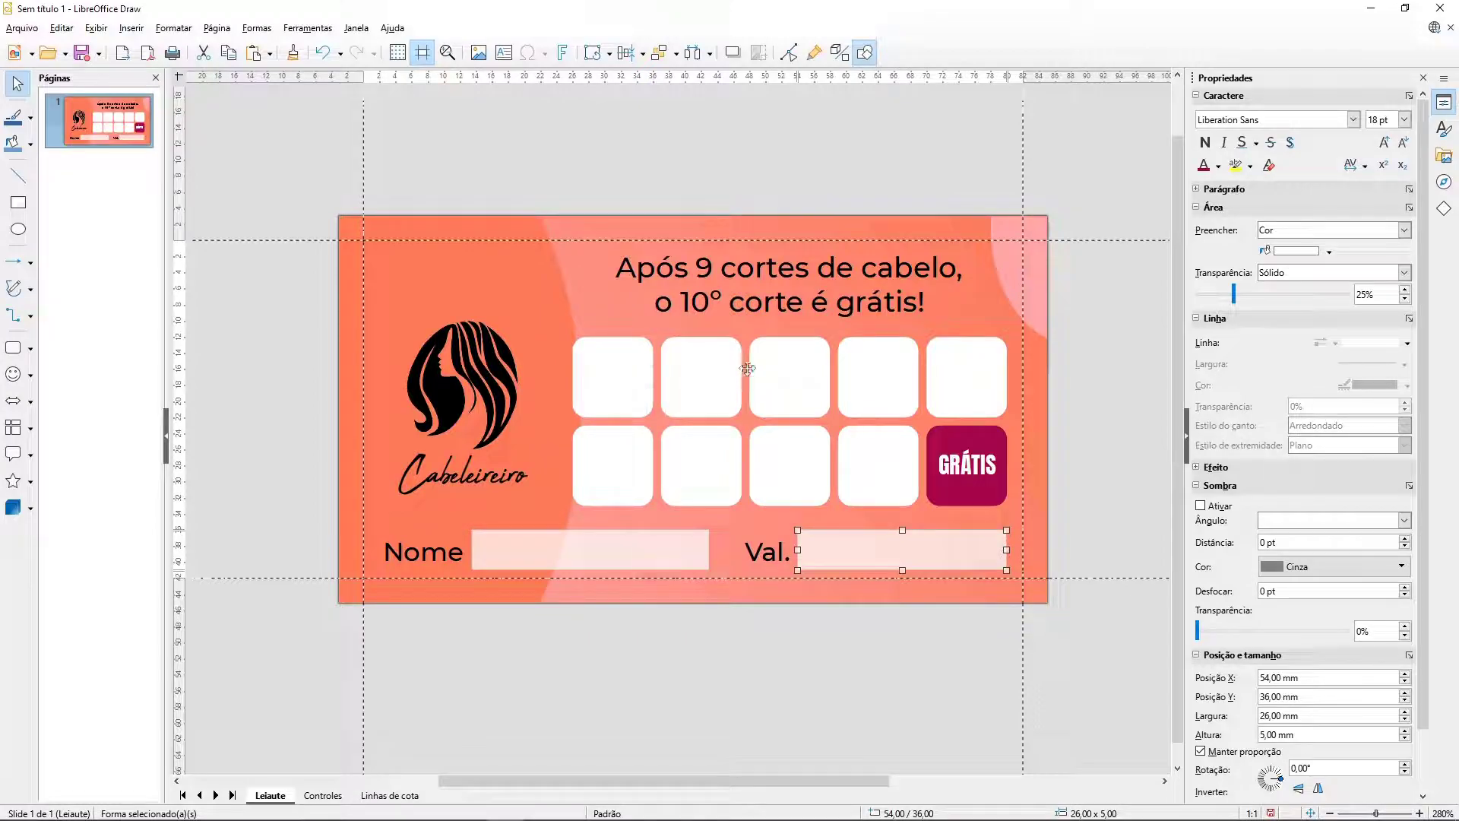
left_click(894, 710)
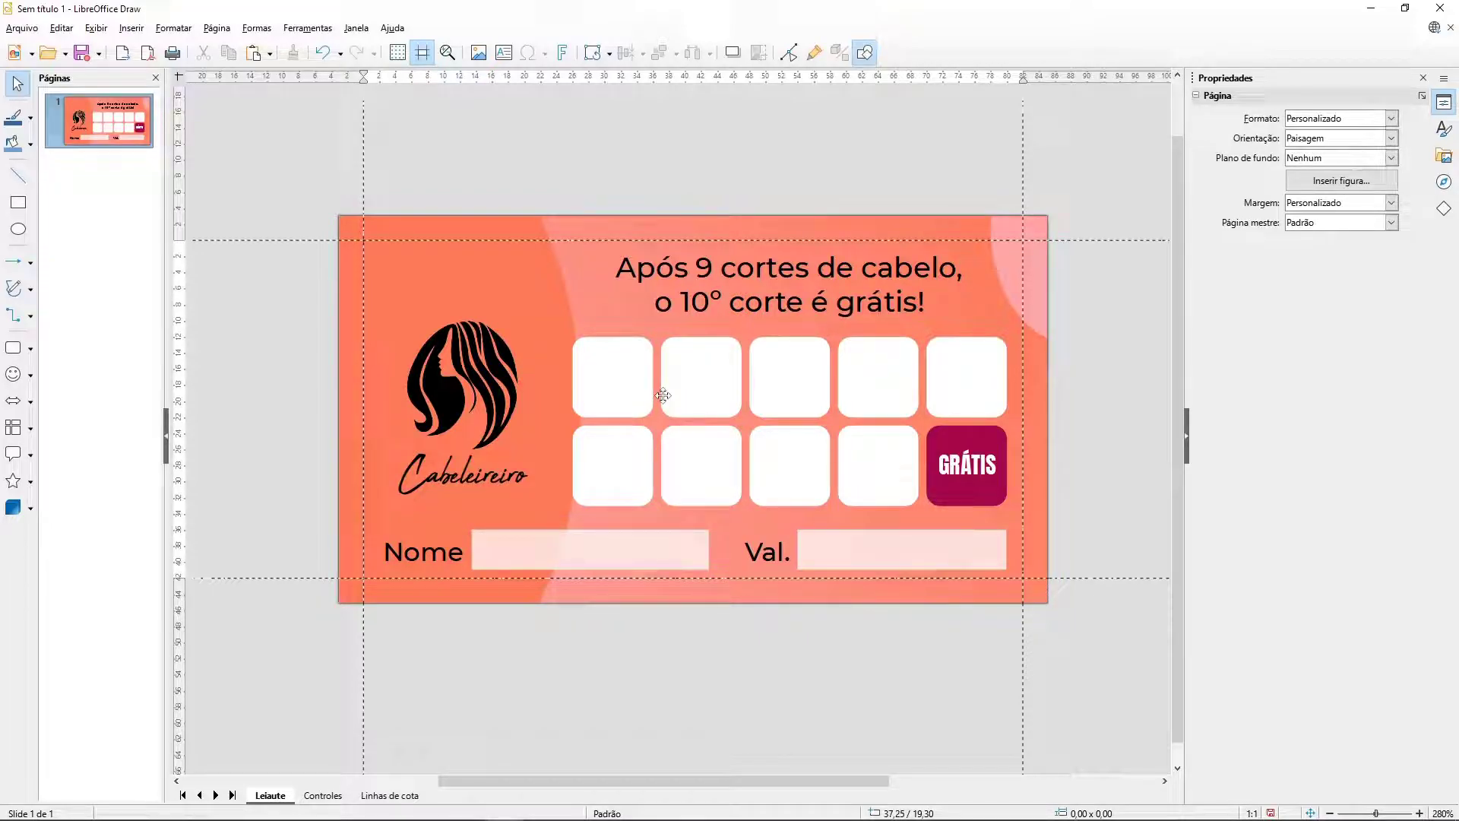
Step: Move the Cabeleireiro logo up about 2 mm to leave more space above the Nome field
left_click(469, 328)
left_click_drag(469, 329, 469, 304)
left_click(647, 698)
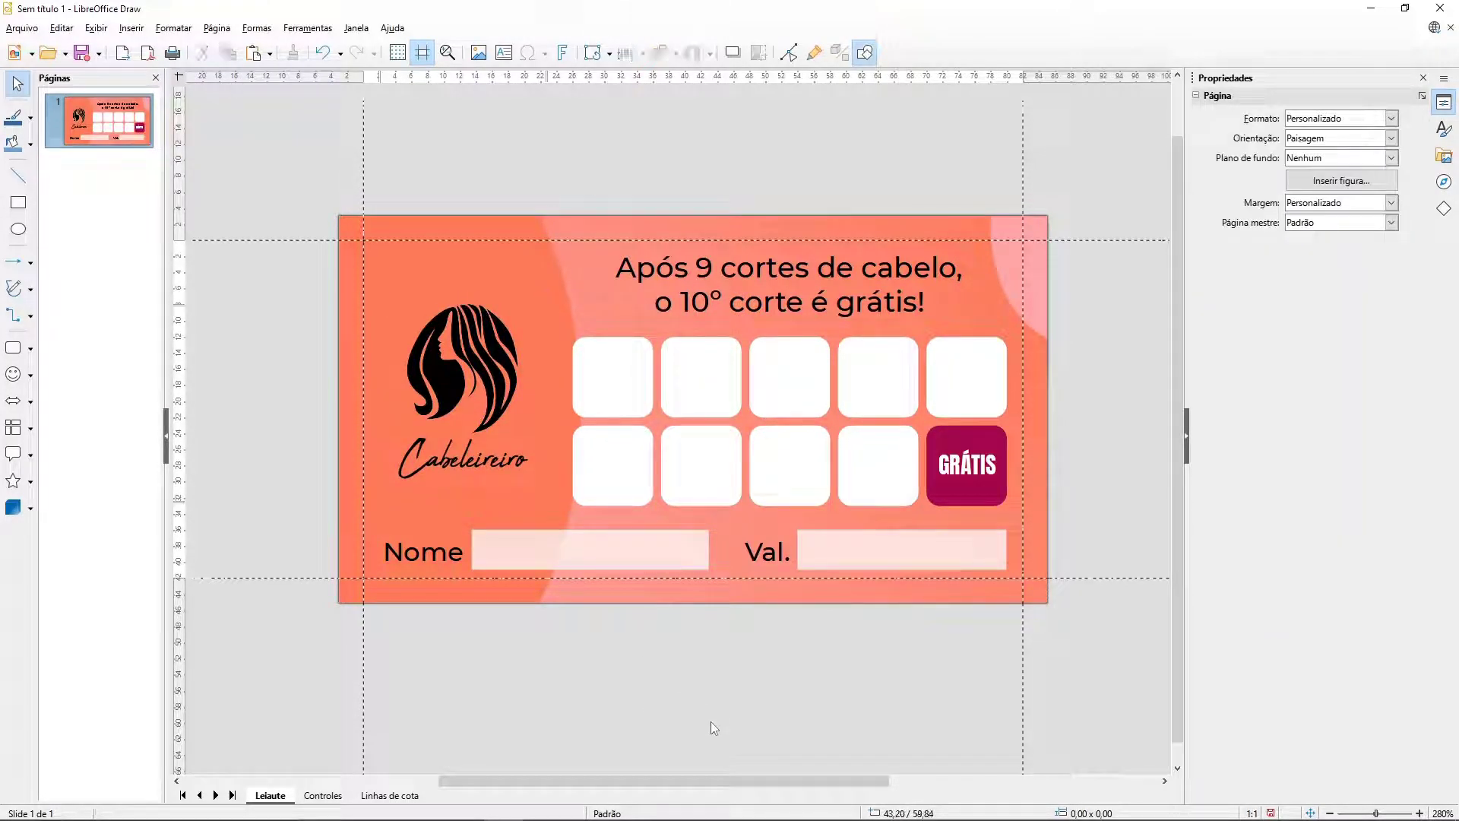